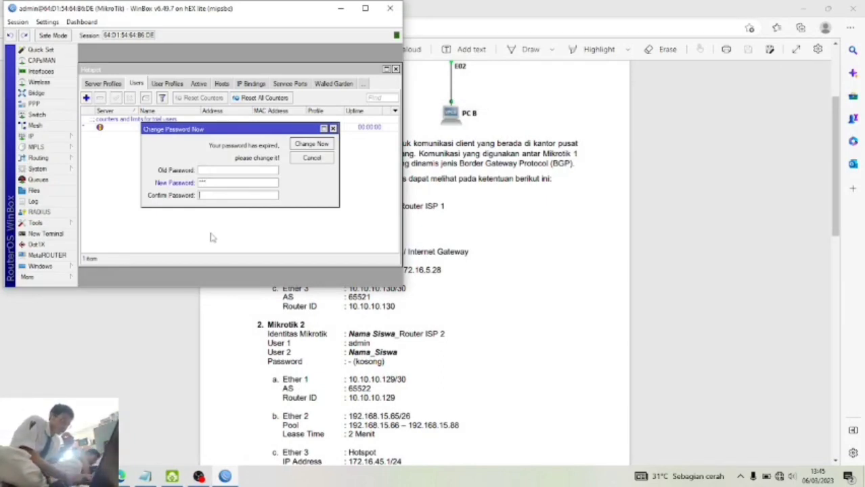
- Dismiss the password prompt and Hotspot list, then set the identity to the student's name plus '_Router ISP 1'
{"action": "left_click", "coordinate": [310, 145]}
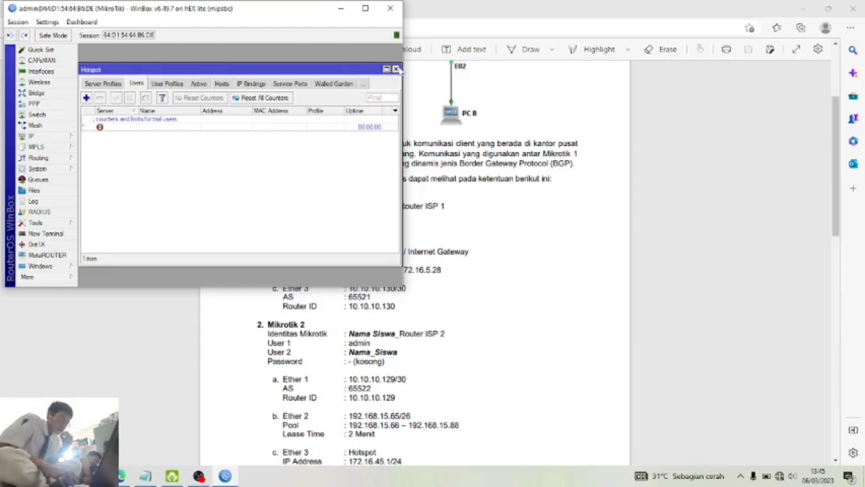
{"action": "left_click", "coordinate": [397, 70]}
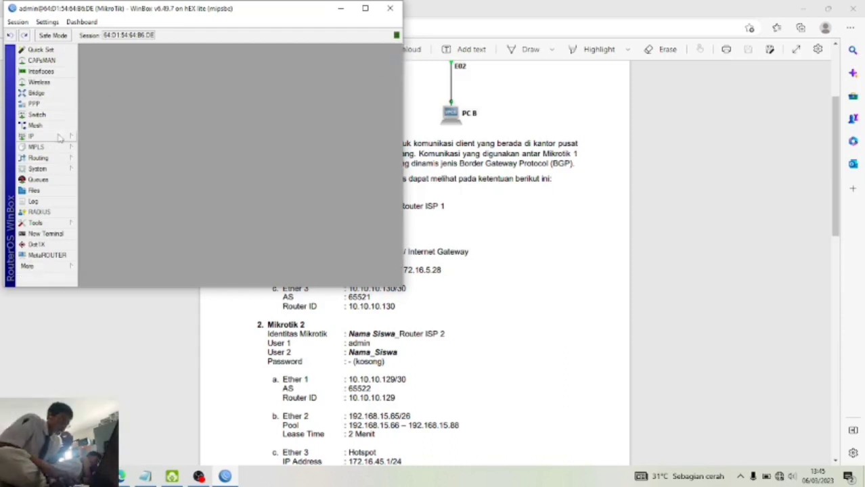
{"action": "left_click", "coordinate": [59, 170]}
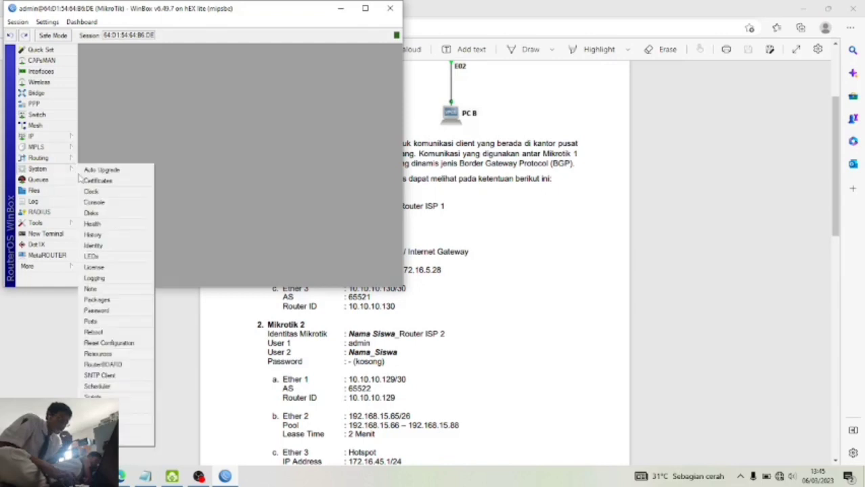
{"action": "left_click", "coordinate": [113, 246]}
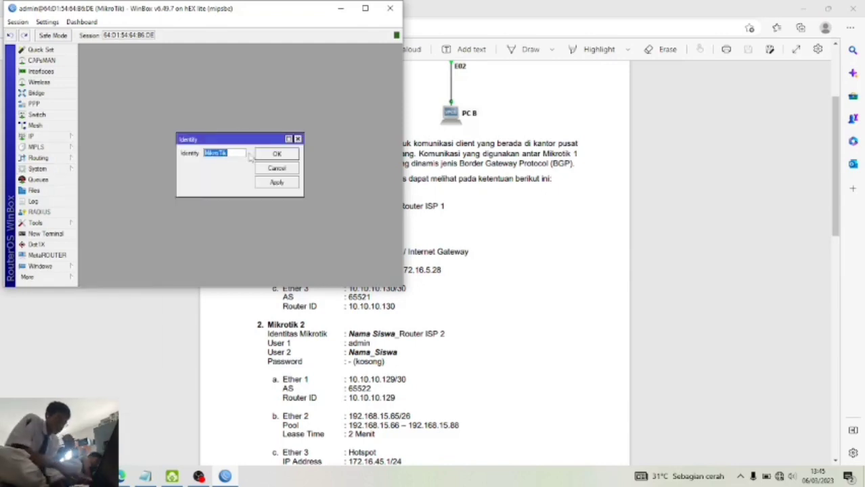
{"action": "type", "text": "Ro"}
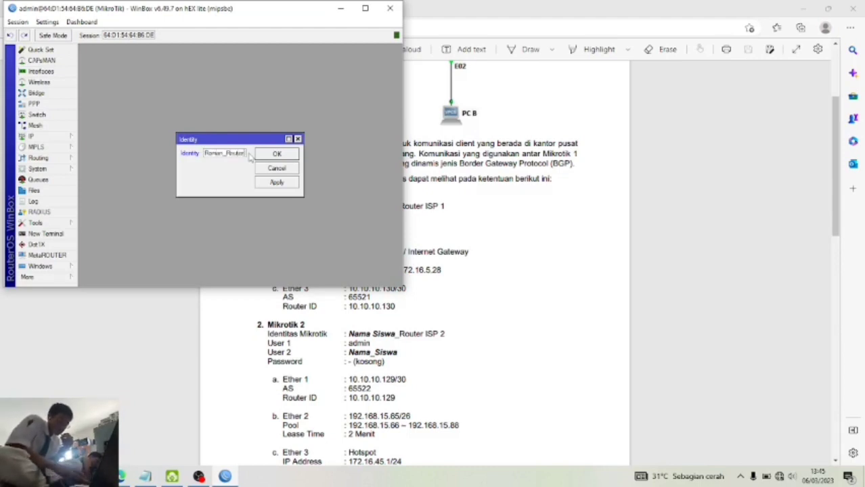
{"action": "type", "text": "man_Router "}
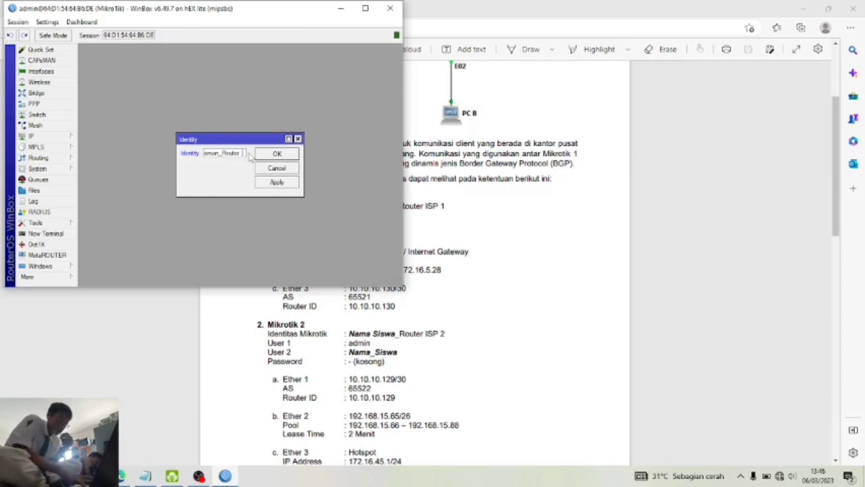
{"action": "type", "text": "IS"}
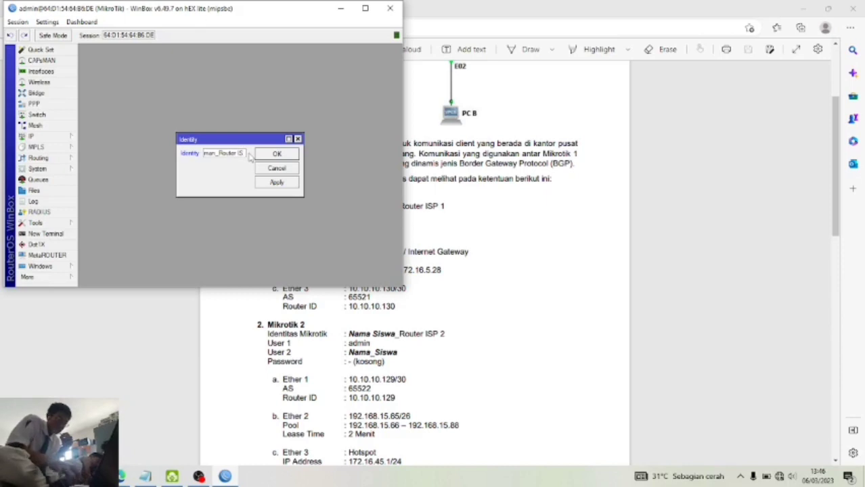
{"action": "type", "text": "P 1"}
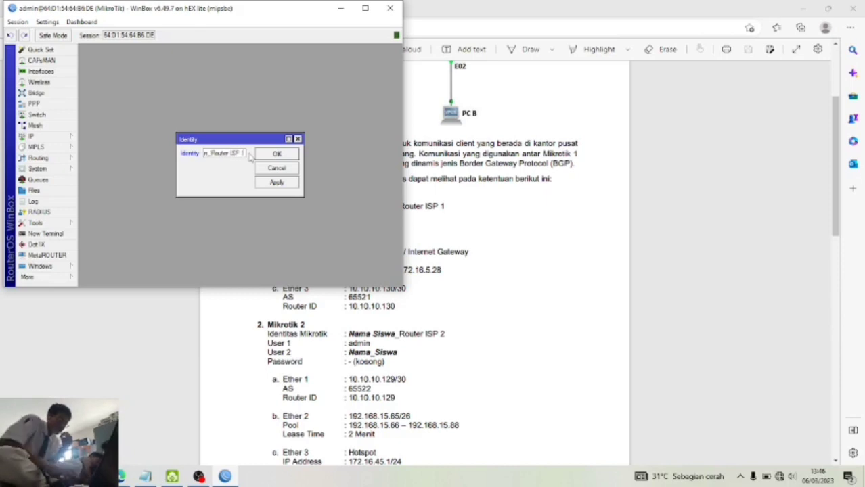
{"action": "left_click", "coordinate": [274, 183]}
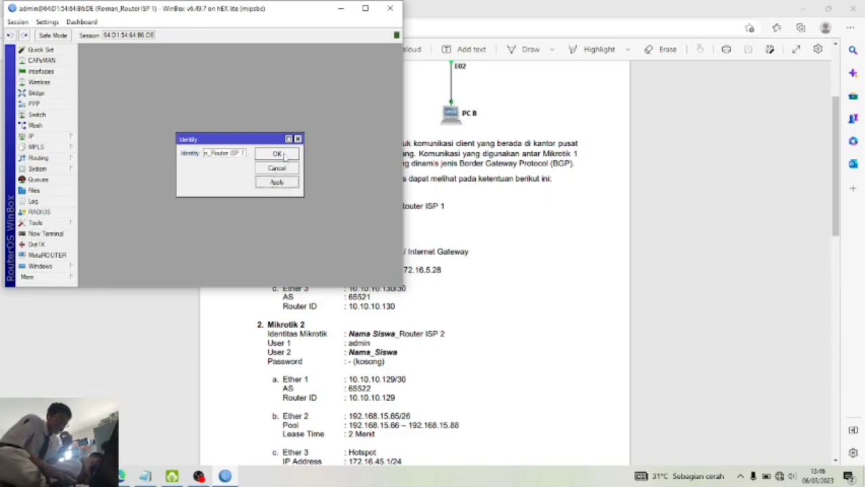
{"action": "left_click", "coordinate": [283, 155]}
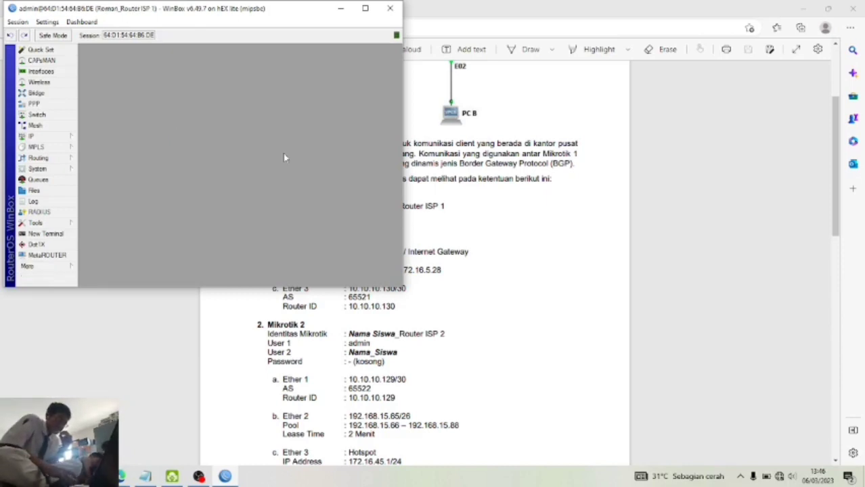
- Add a router user named after the student with '1' appended, in the full group
{"action": "left_click", "coordinate": [58, 170]}
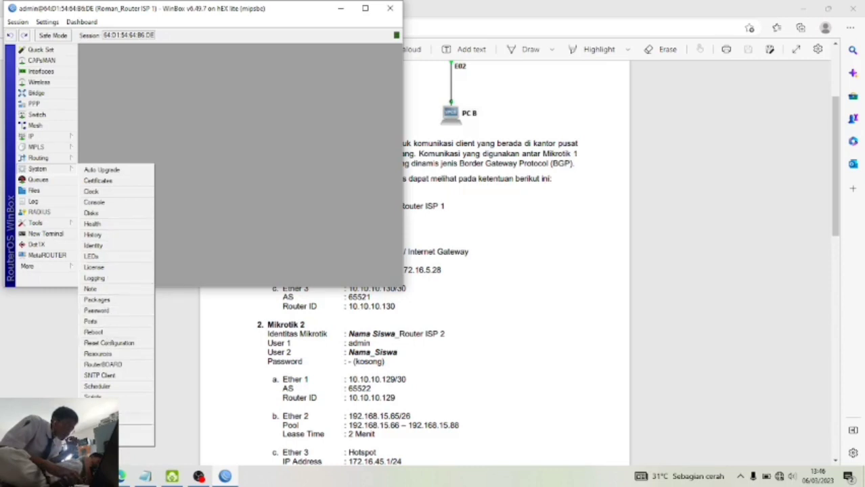
{"action": "left_click", "coordinate": [98, 429]}
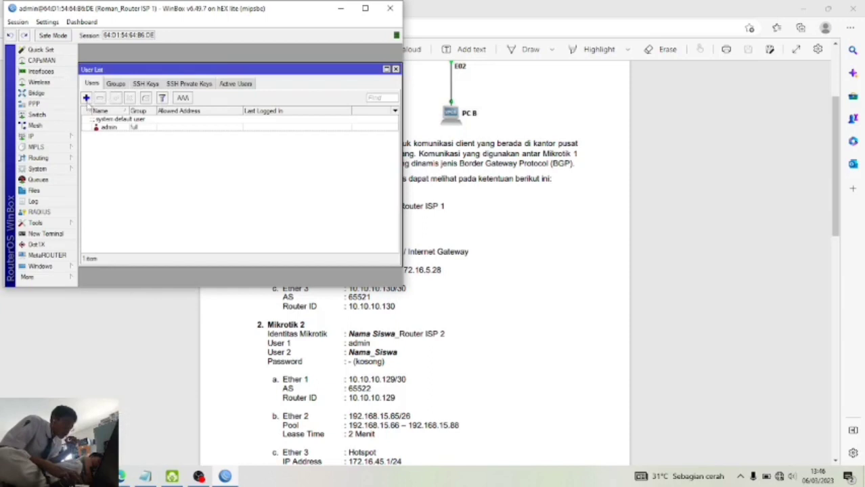
{"action": "left_click", "coordinate": [87, 99]}
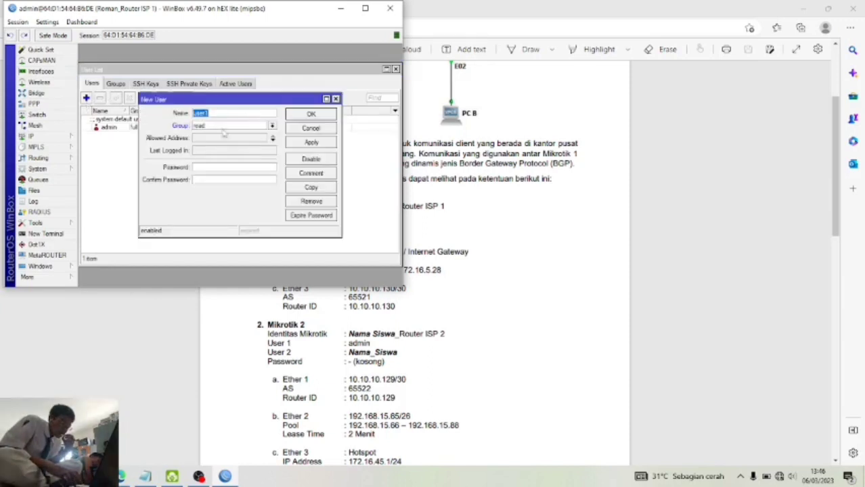
{"action": "type", "text": "r"}
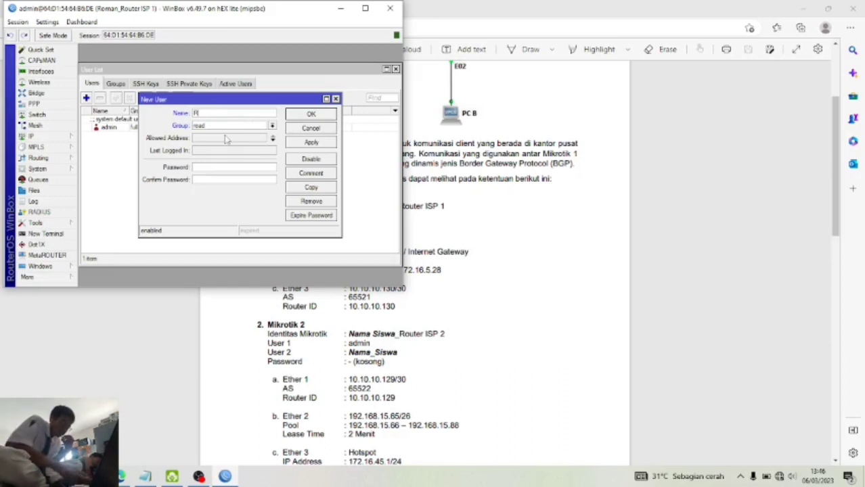
{"action": "type", "text": "oman1"}
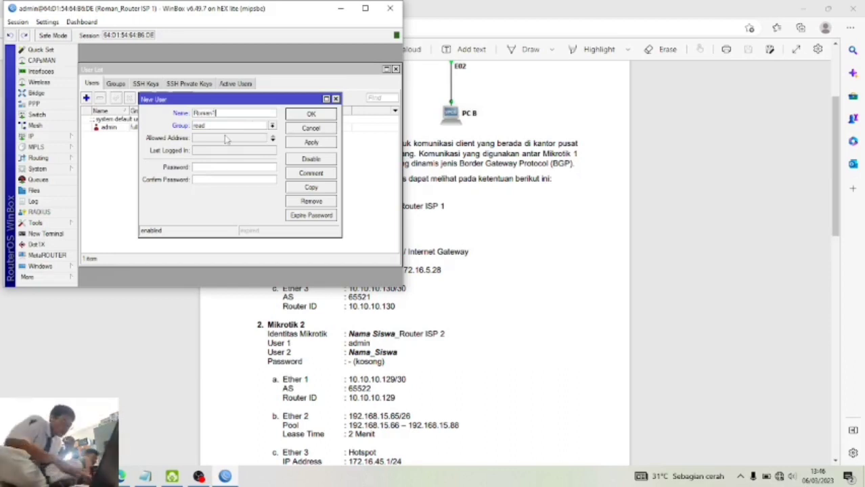
{"action": "left_click", "coordinate": [272, 128]}
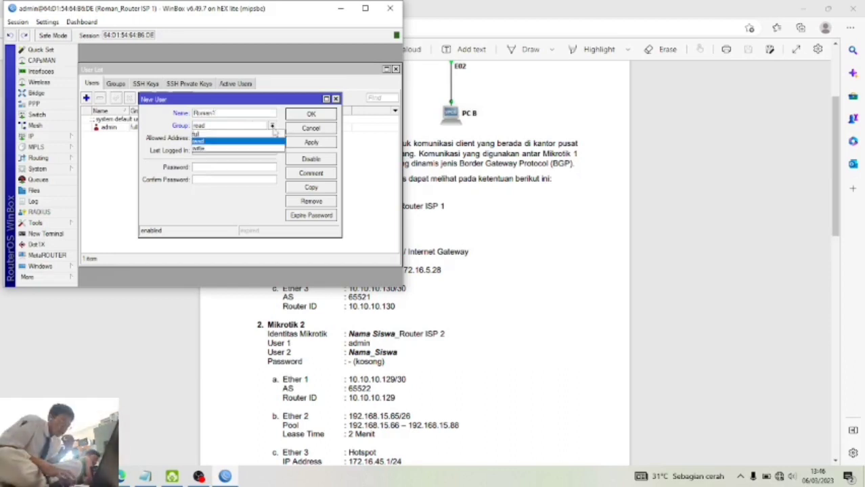
{"action": "left_click", "coordinate": [270, 135]}
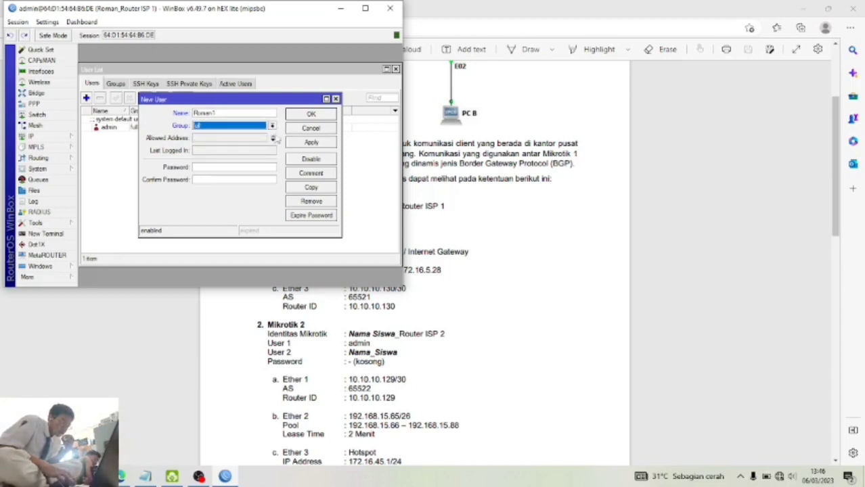
{"action": "left_click", "coordinate": [310, 115]}
{"action": "left_click", "coordinate": [310, 115]}
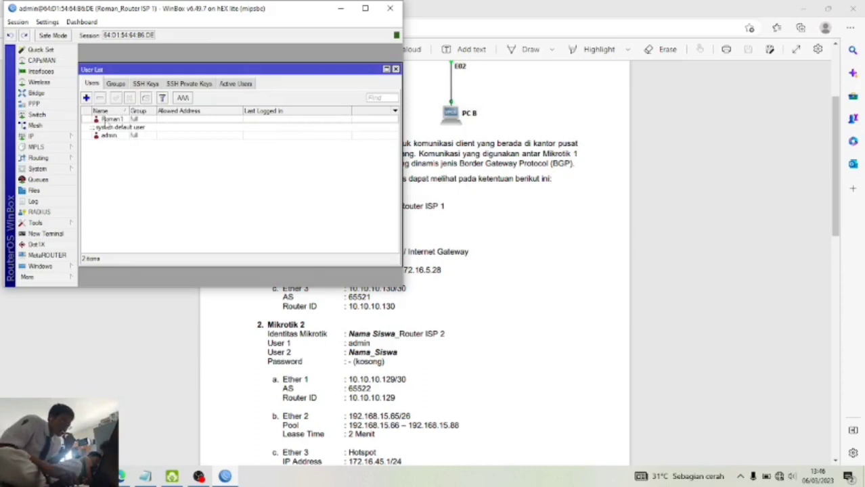
- Reopen the new user's entry to verify it, then close it unchanged
{"action": "double_click", "coordinate": [107, 120]}
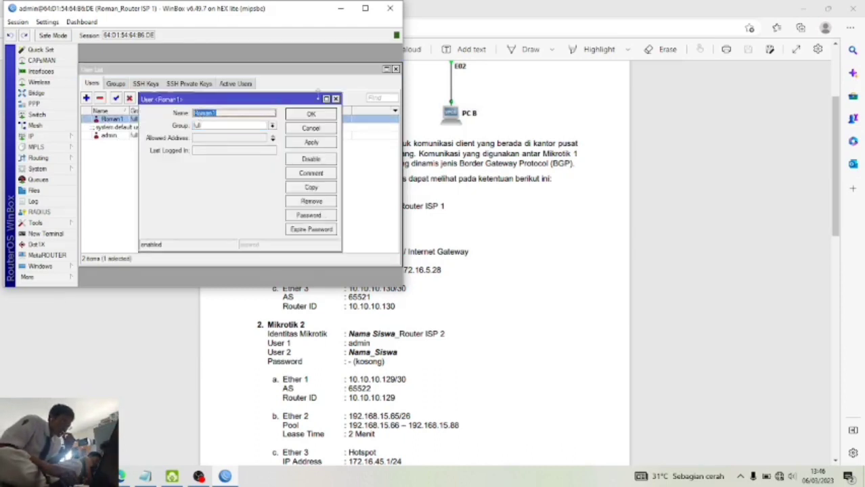
{"action": "left_click", "coordinate": [335, 99]}
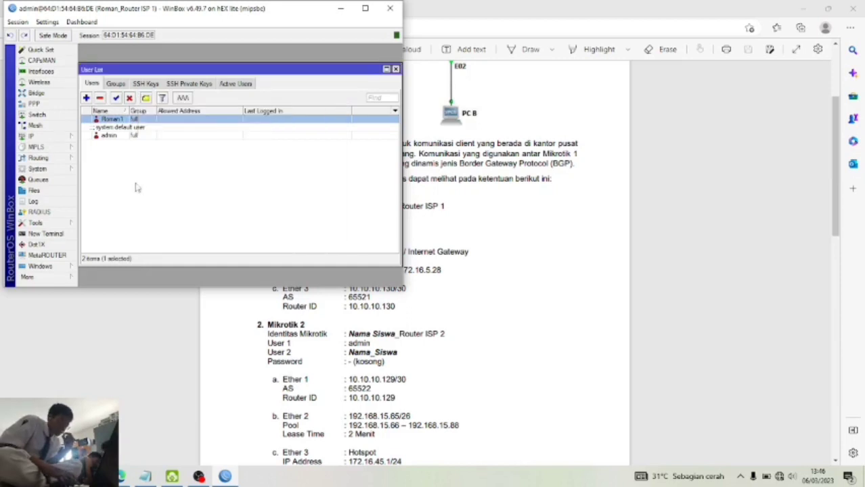
{"action": "left_click", "coordinate": [70, 138]}
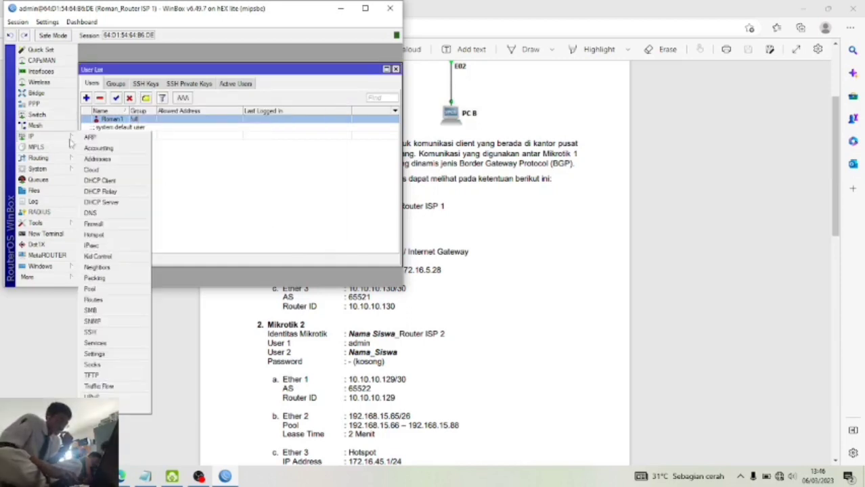
- Add a DHCP client on ether1 with default settings and close the DHCP Client list
{"action": "left_click", "coordinate": [129, 185]}
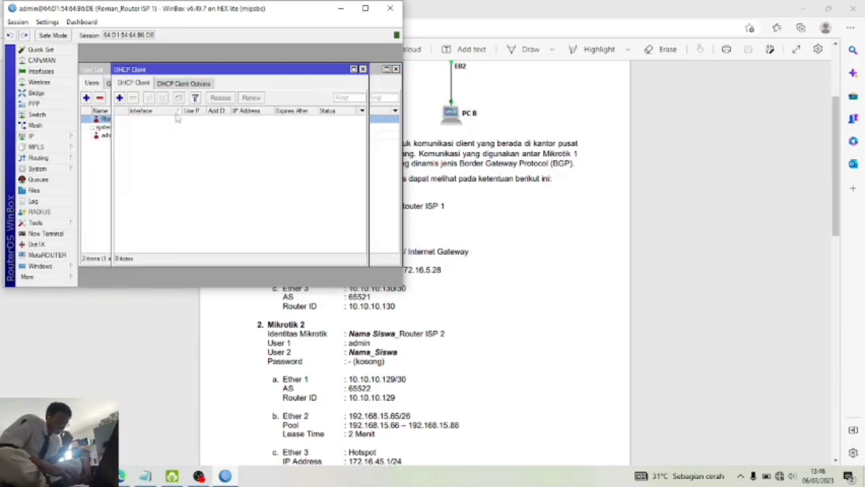
{"action": "left_click", "coordinate": [119, 99]}
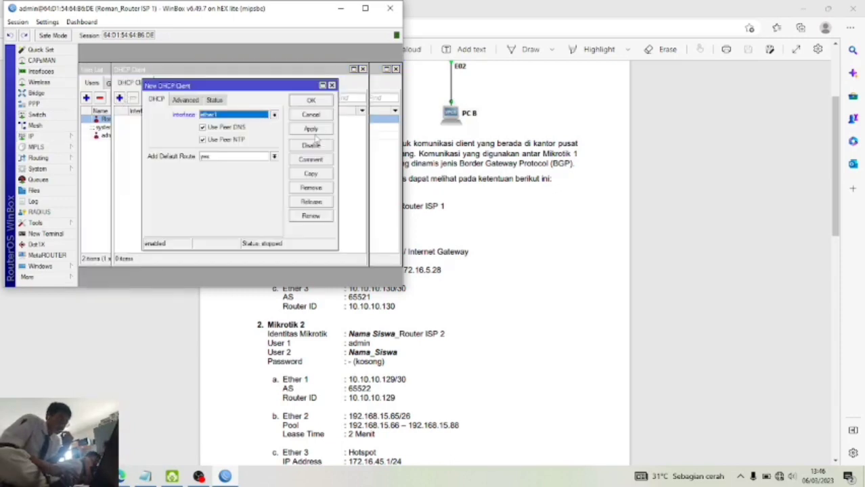
{"action": "left_click", "coordinate": [322, 103]}
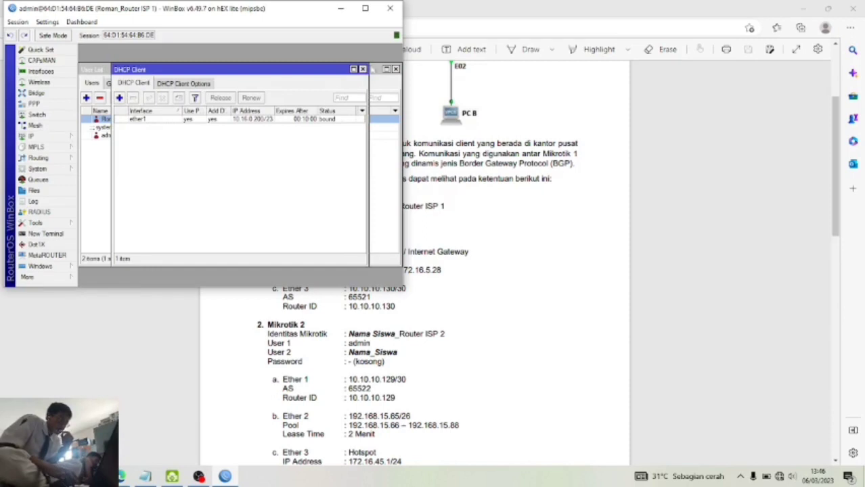
{"action": "left_click", "coordinate": [361, 70]}
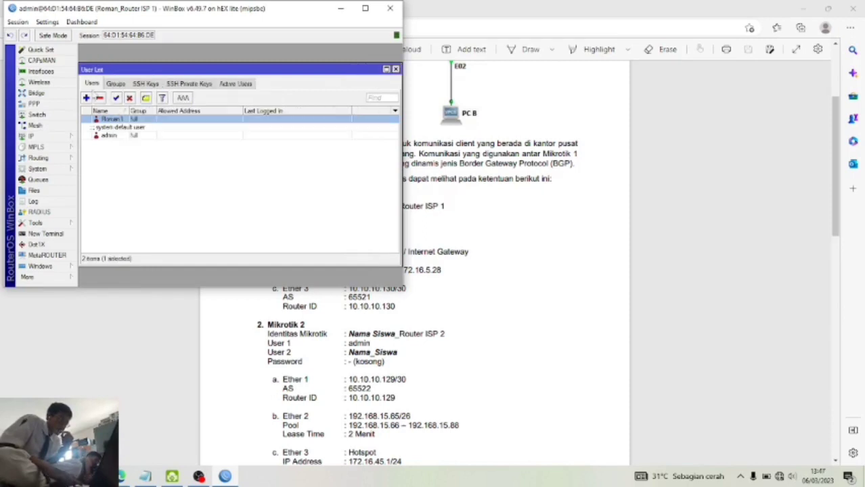
{"action": "left_click", "coordinate": [50, 136]}
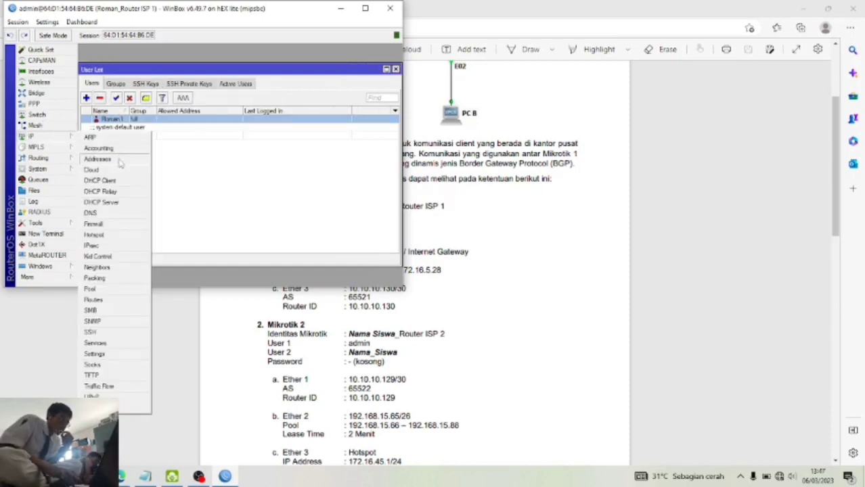
{"action": "left_click", "coordinate": [118, 229]}
- Create a srcnat NAT rule with out-interface ether1 and action masquerade
{"action": "left_click", "coordinate": [127, 96]}
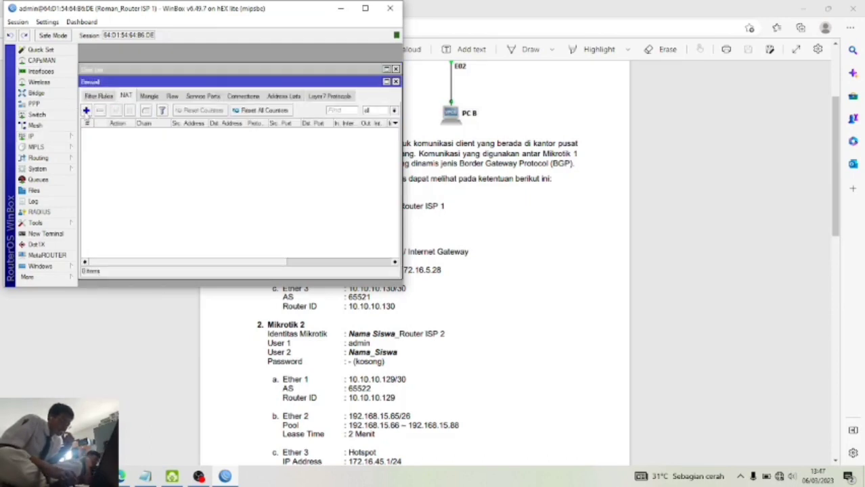
{"action": "left_click", "coordinate": [86, 110]}
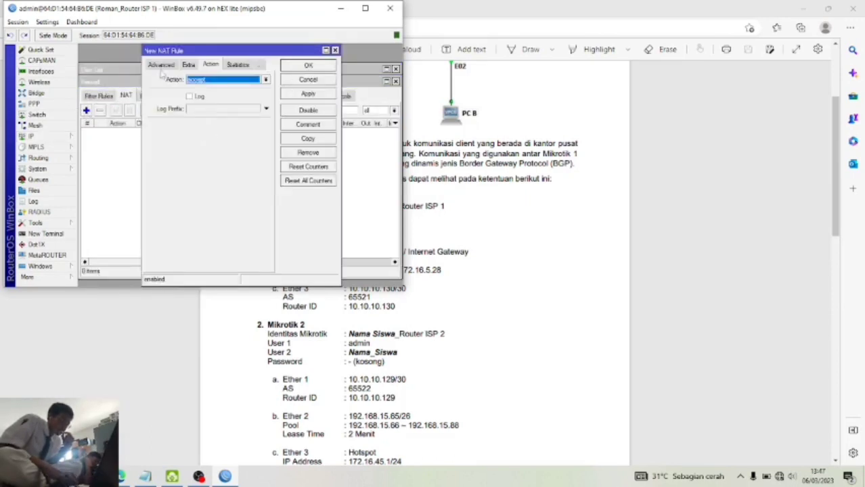
{"action": "left_click", "coordinate": [161, 65]}
{"action": "left_click", "coordinate": [158, 65]}
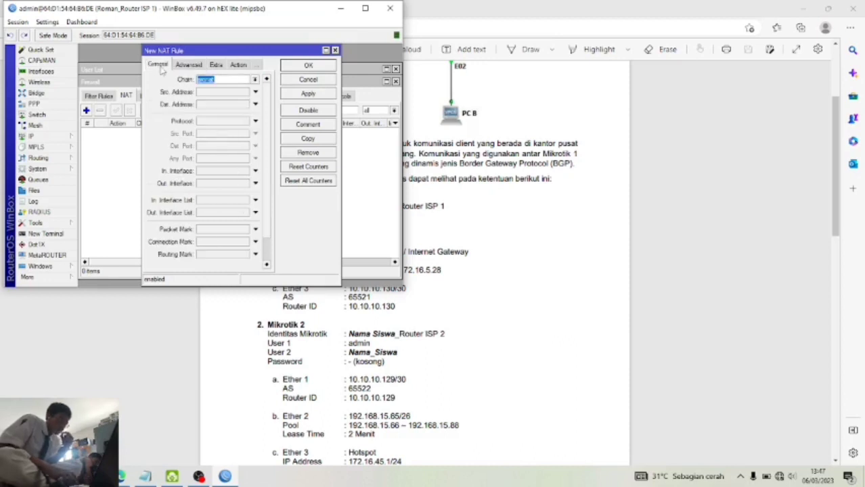
{"action": "left_click", "coordinate": [256, 182]}
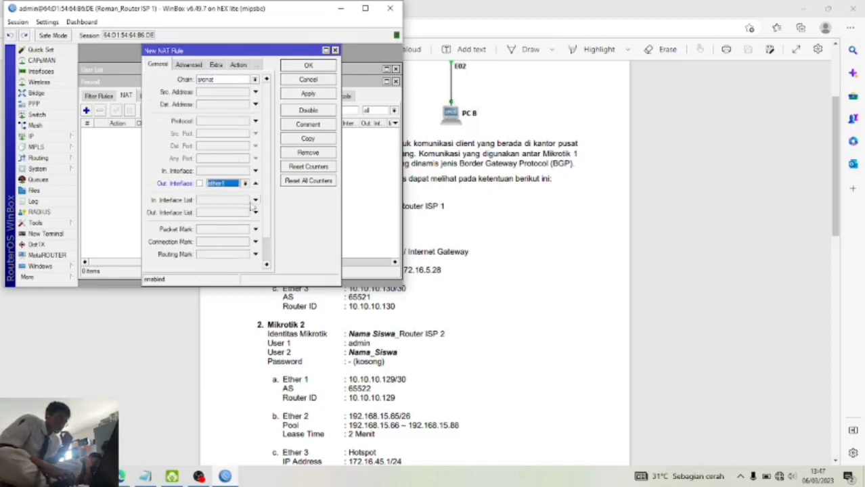
{"action": "left_click", "coordinate": [238, 65]}
{"action": "left_click", "coordinate": [229, 81]}
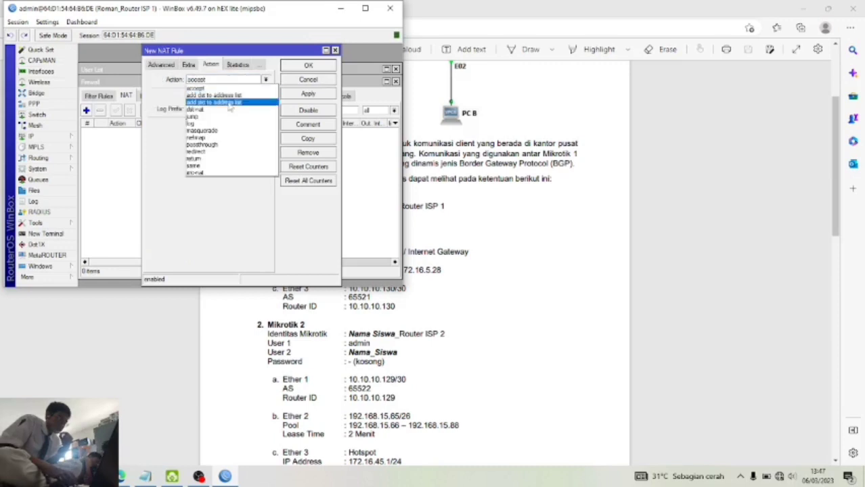
{"action": "left_click", "coordinate": [227, 131]}
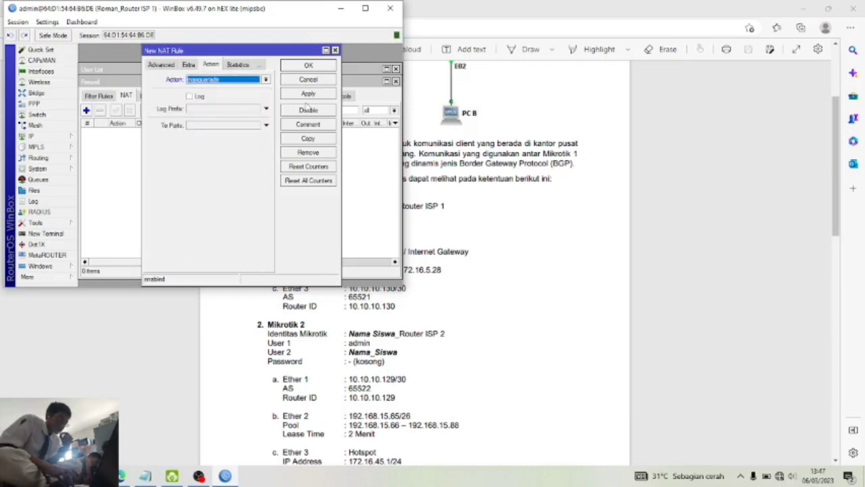
{"action": "left_click", "coordinate": [312, 94]}
{"action": "left_click", "coordinate": [324, 67]}
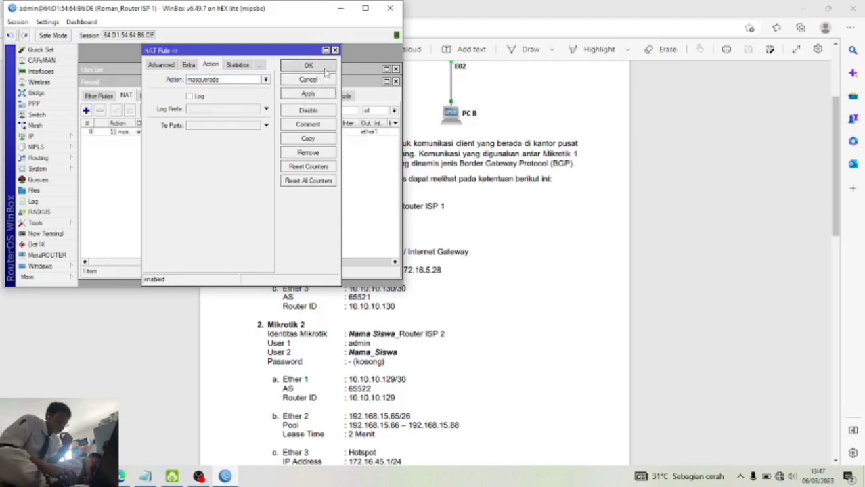
{"action": "left_click", "coordinate": [47, 137]}
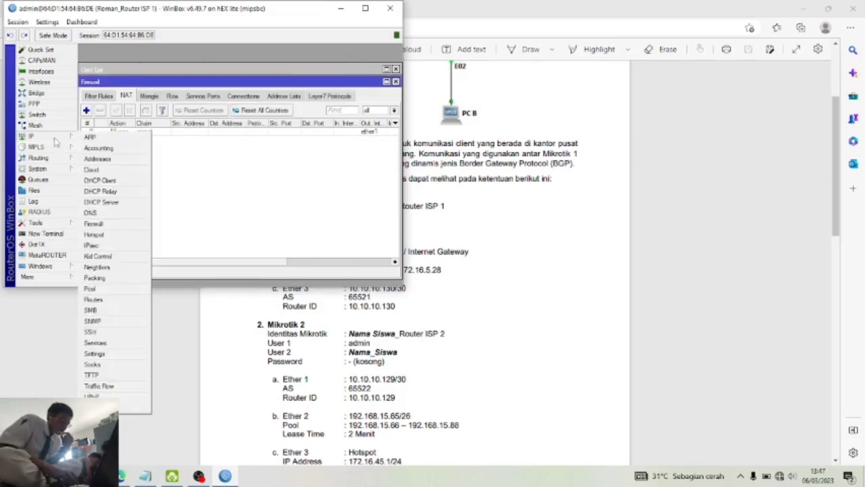
- Add the address 172.16.5.25/29 on ether2
{"action": "left_click", "coordinate": [99, 163]}
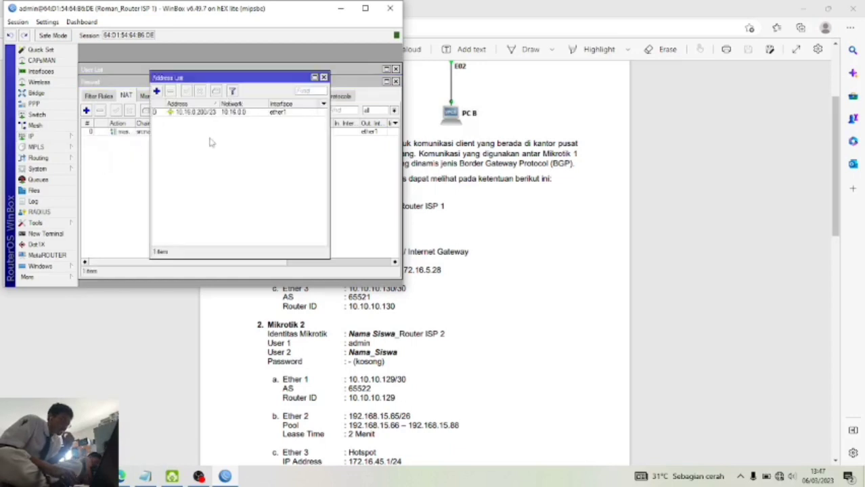
{"action": "left_click", "coordinate": [157, 92]}
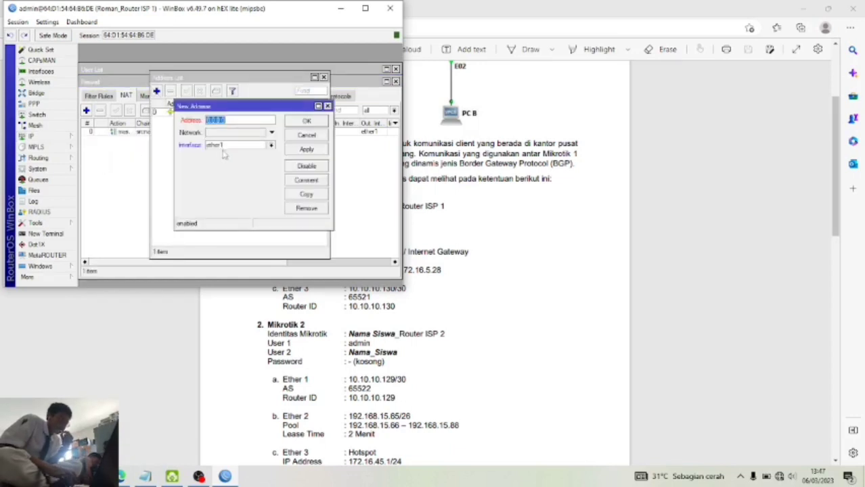
{"action": "left_click", "coordinate": [234, 145]}
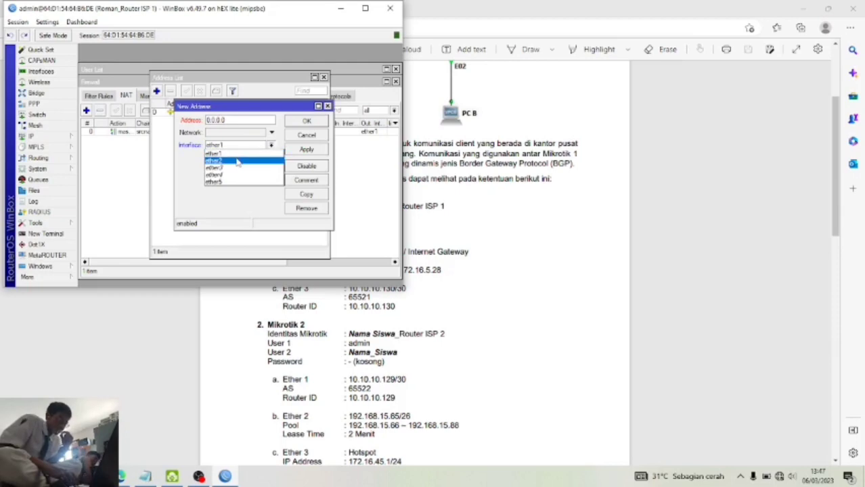
{"action": "left_click", "coordinate": [237, 161]}
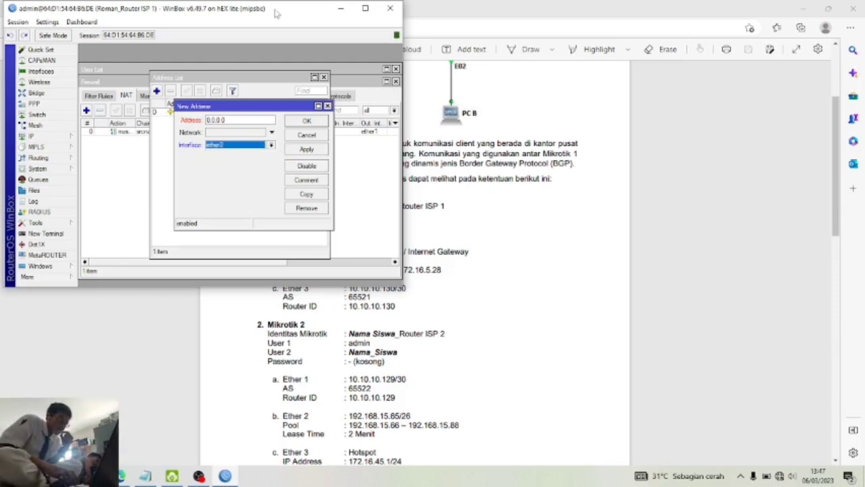
{"action": "left_click_drag", "start_coordinate": [273, 6], "coordinate": [743, 47]}
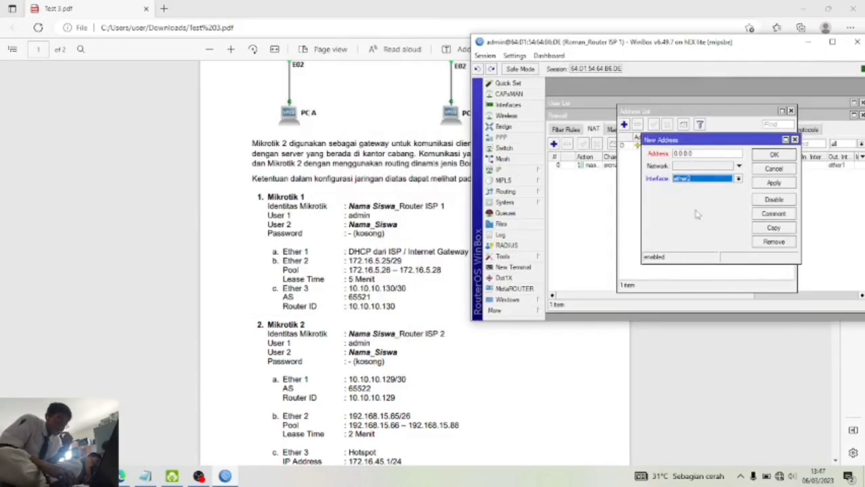
{"action": "left_click", "coordinate": [720, 150]}
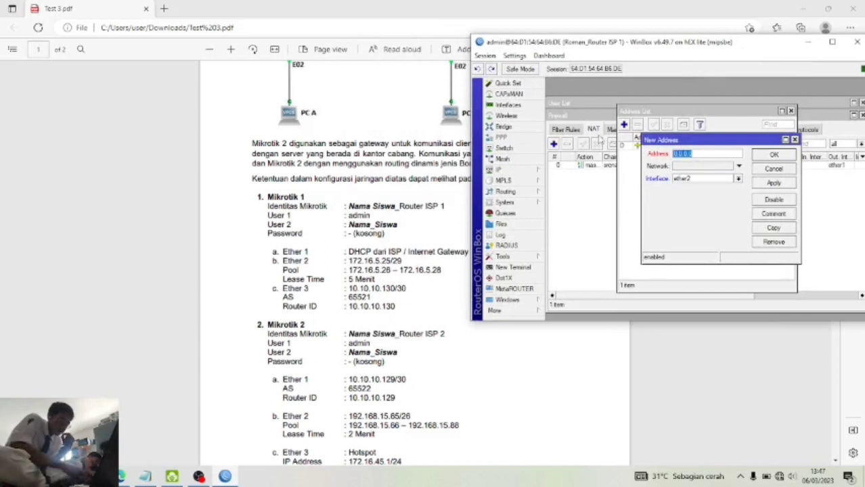
{"action": "type", "text": "172.16.5.25/29"}
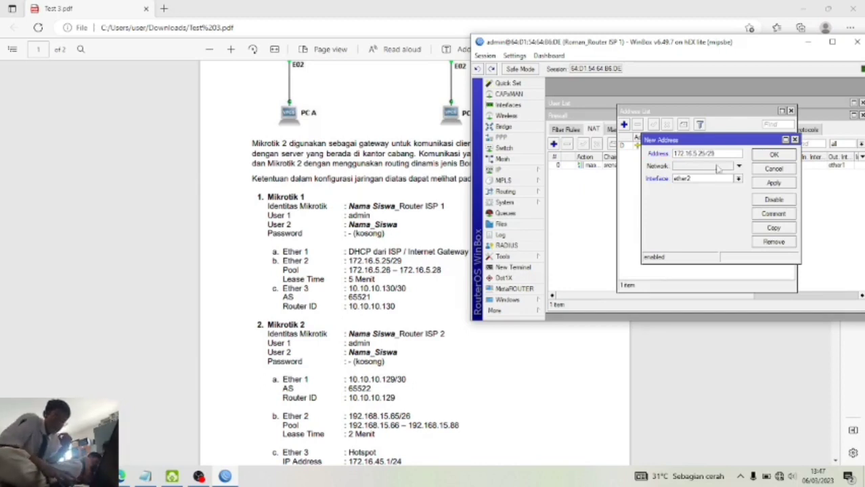
{"action": "left_click", "coordinate": [763, 184]}
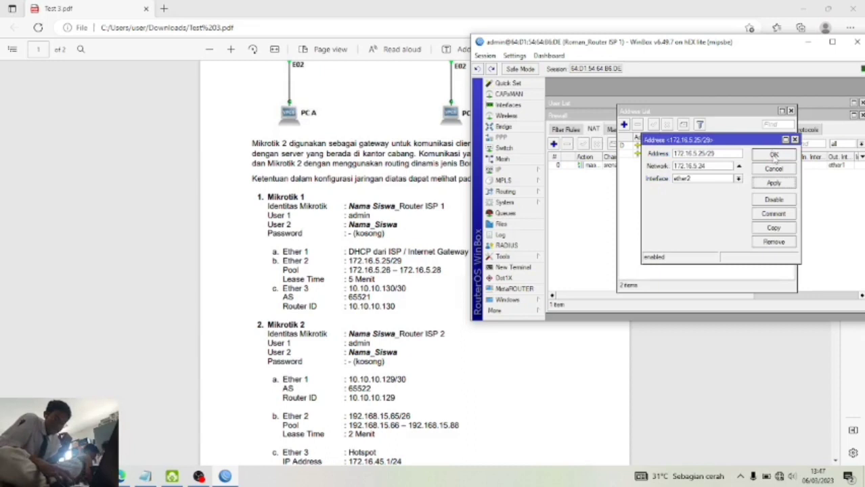
{"action": "left_click", "coordinate": [774, 155]}
- Add the address 10.10.10.130/30 on ether5
{"action": "left_click", "coordinate": [624, 125]}
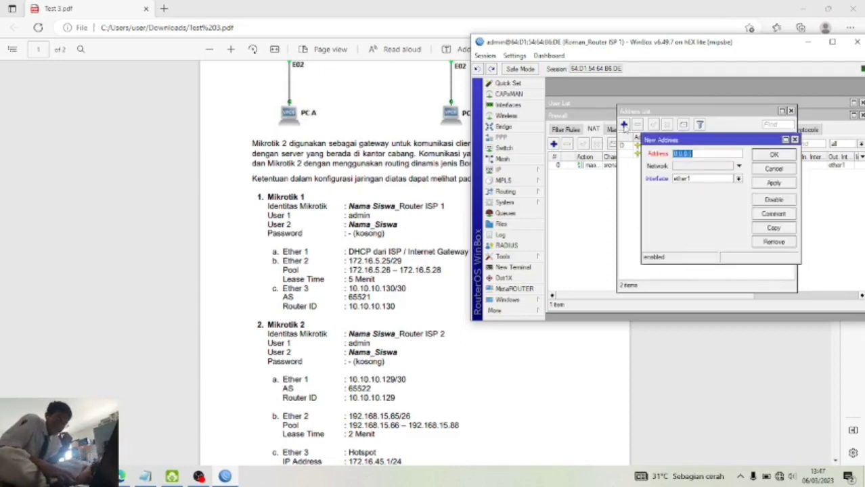
{"action": "left_click", "coordinate": [738, 179]}
{"action": "left_click", "coordinate": [737, 184]}
{"action": "left_click", "coordinate": [738, 180]}
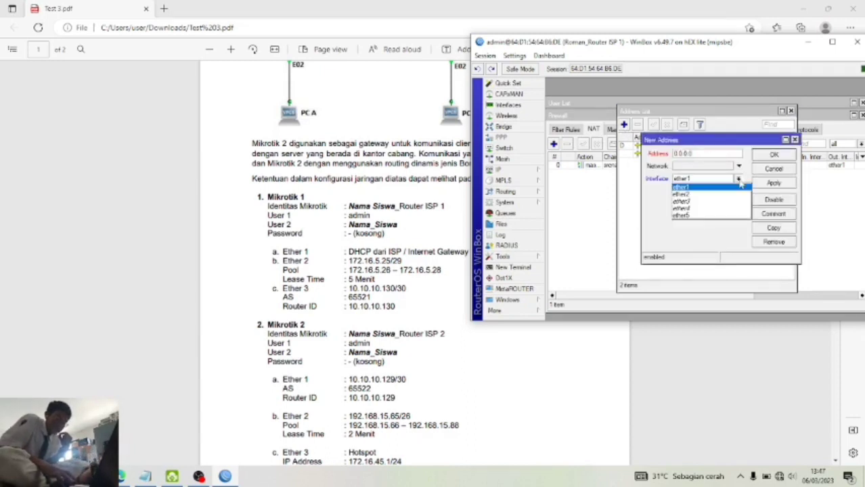
{"action": "left_click", "coordinate": [715, 221]}
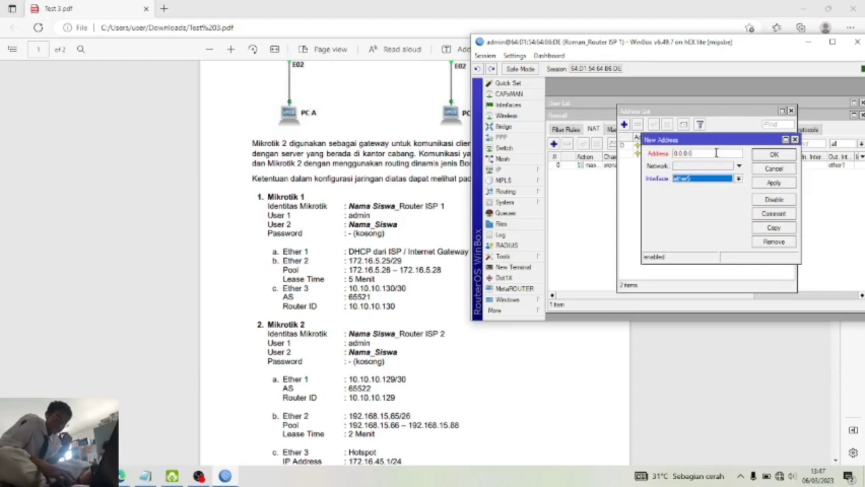
{"action": "left_click", "coordinate": [716, 154]}
{"action": "type", "text": "10.10.10.130/30"}
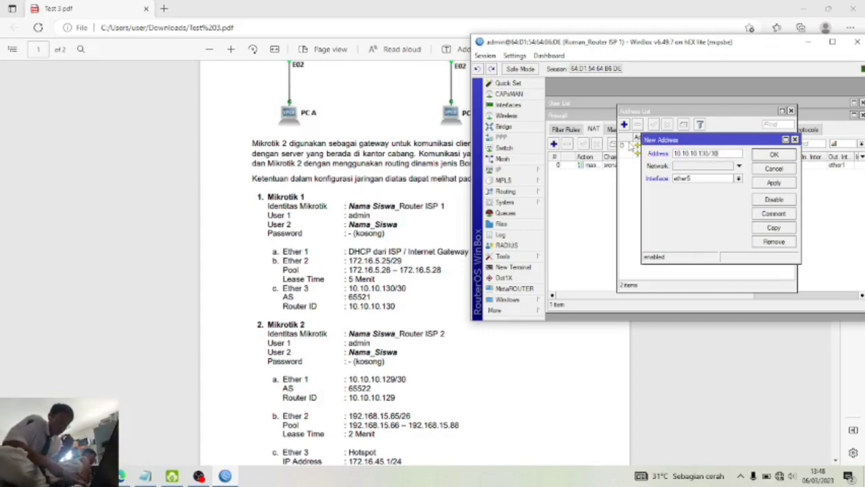
{"action": "left_click", "coordinate": [762, 184]}
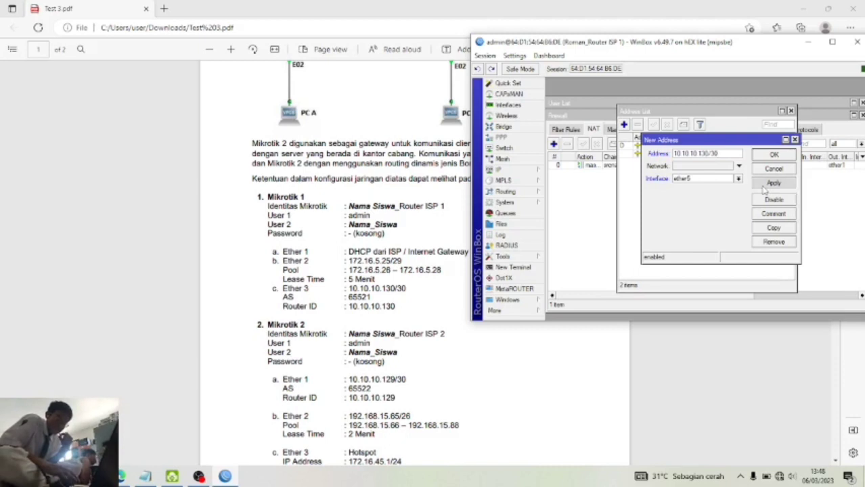
{"action": "left_click", "coordinate": [772, 155]}
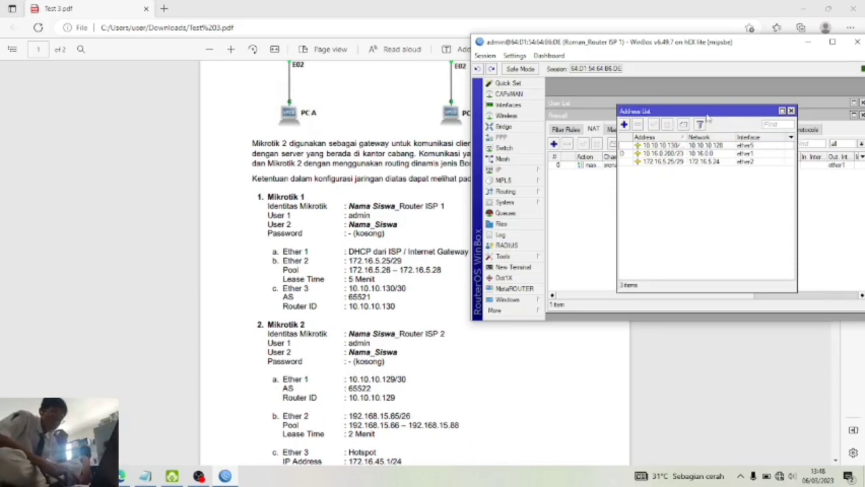
- Start the DHCP Setup wizard on ether2 with address space 172.16.5.24/29
{"action": "left_click", "coordinate": [532, 170]}
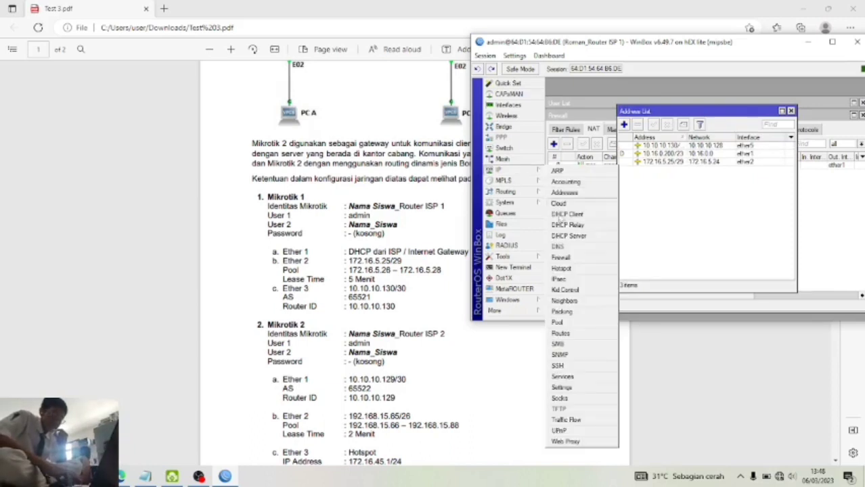
{"action": "left_click", "coordinate": [569, 235]}
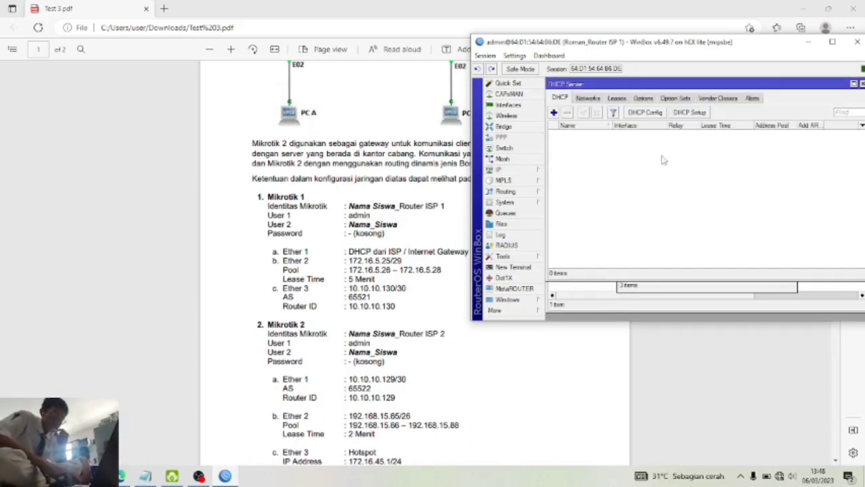
{"action": "left_click", "coordinate": [698, 114]}
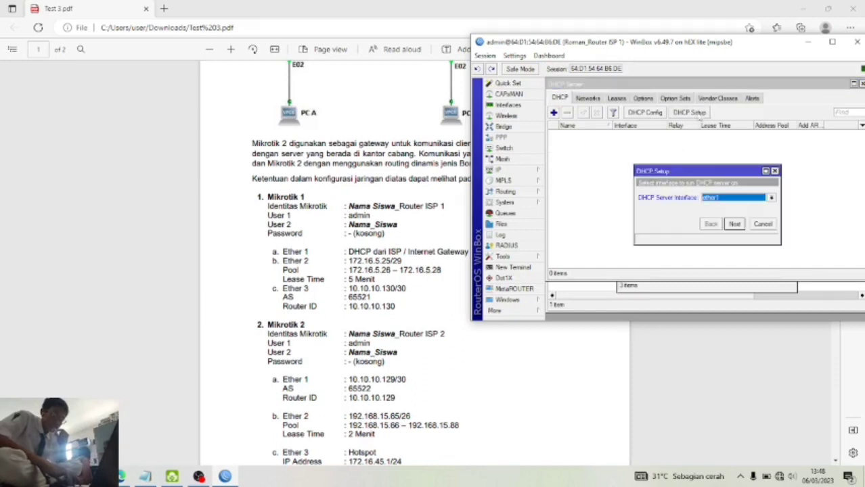
{"action": "left_click", "coordinate": [745, 199]}
{"action": "left_click", "coordinate": [743, 212]}
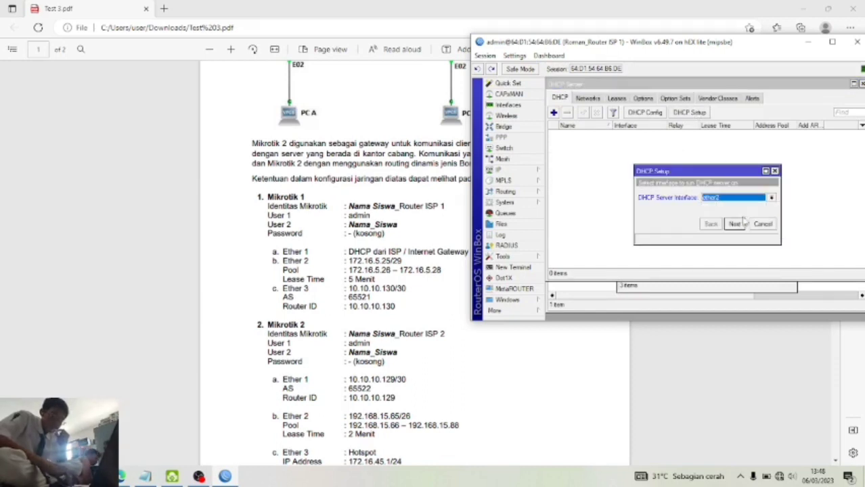
{"action": "left_click", "coordinate": [736, 224]}
{"action": "left_click", "coordinate": [736, 224]}
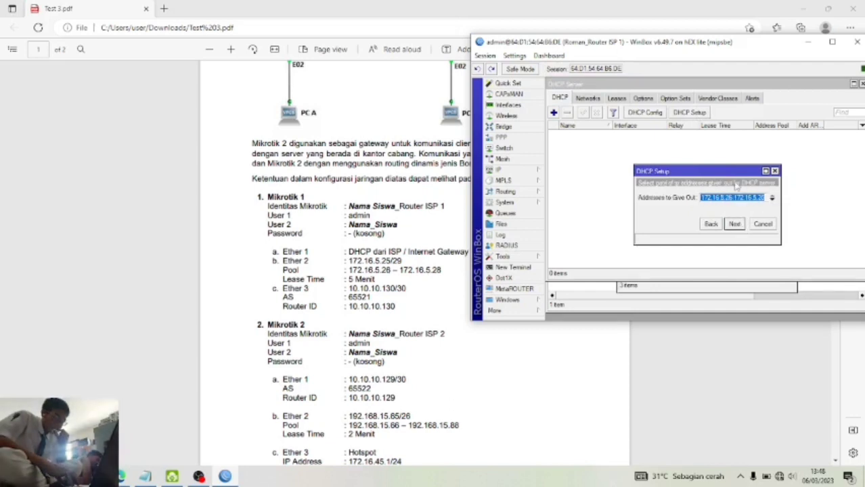
- End the address pool at 172.16.5.28 and accept the suggested DNS servers
{"action": "left_click", "coordinate": [765, 199]}
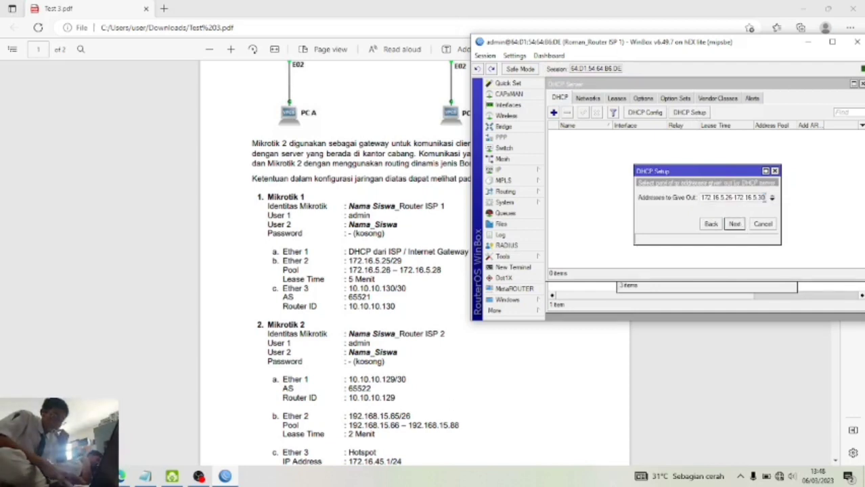
{"action": "type", "text": "\\"}
{"action": "key", "text": "BackSpace"}
{"action": "key", "text": "BackSpace"}
{"action": "key", "text": "BackSpace"}
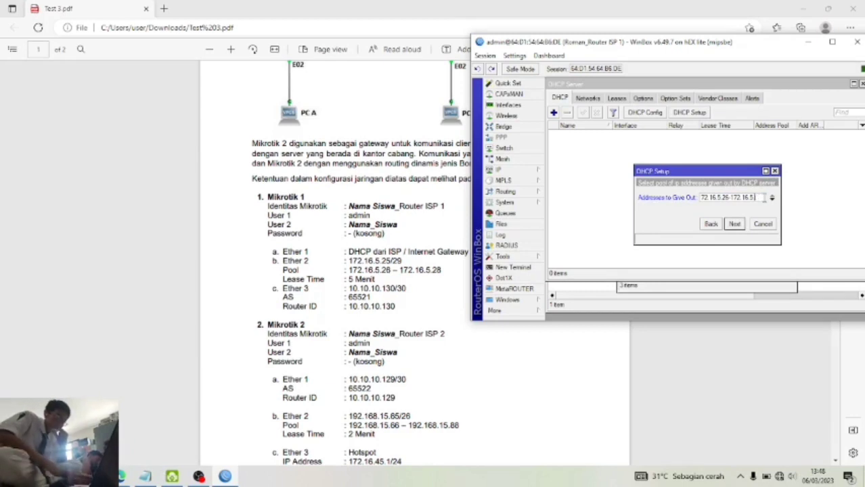
{"action": "type", "text": "28"}
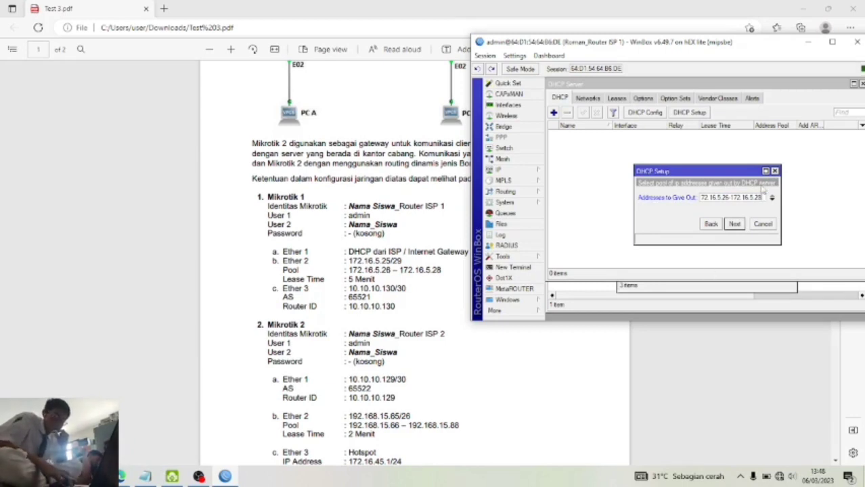
{"action": "left_click", "coordinate": [735, 224]}
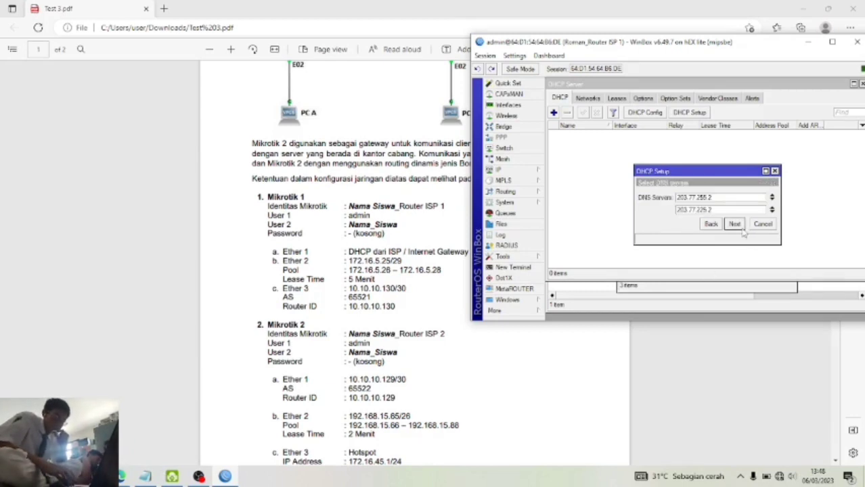
{"action": "left_click", "coordinate": [738, 225]}
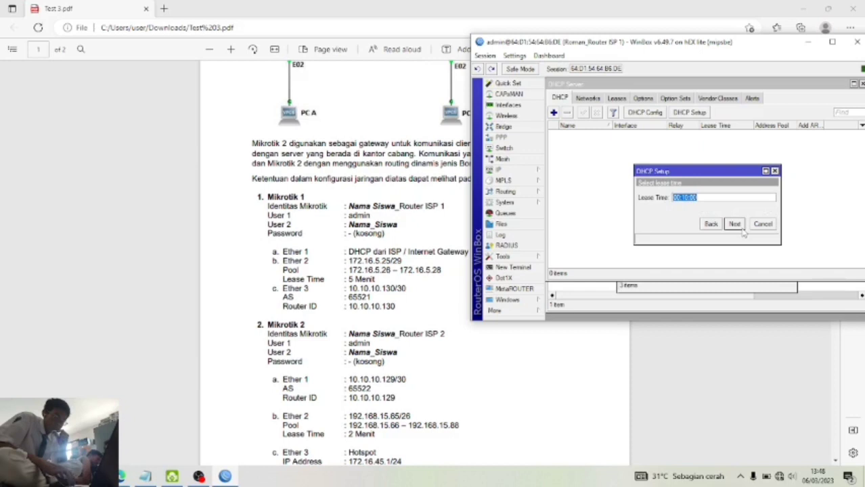
- Set the lease time to 00:05:00 and finish the DHCP server setup
{"action": "left_click", "coordinate": [689, 198]}
{"action": "key", "text": "BackSpace"}
{"action": "key", "text": "BackSpace"}
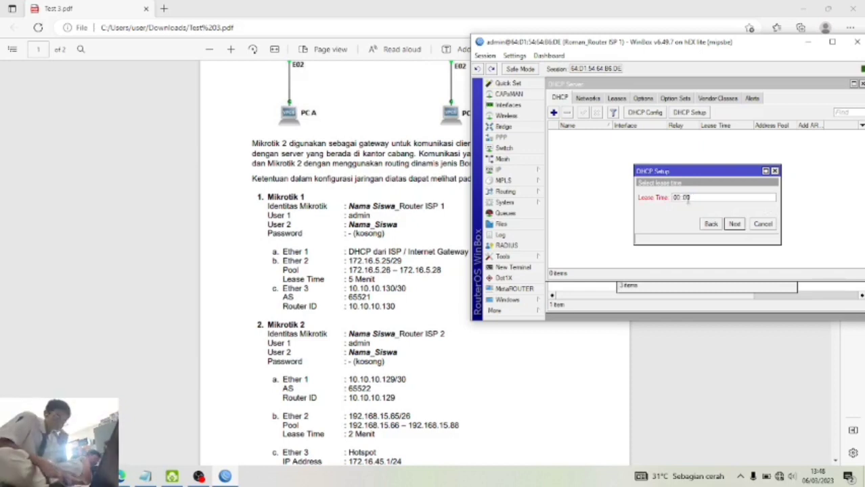
{"action": "type", "text": "05:00"}
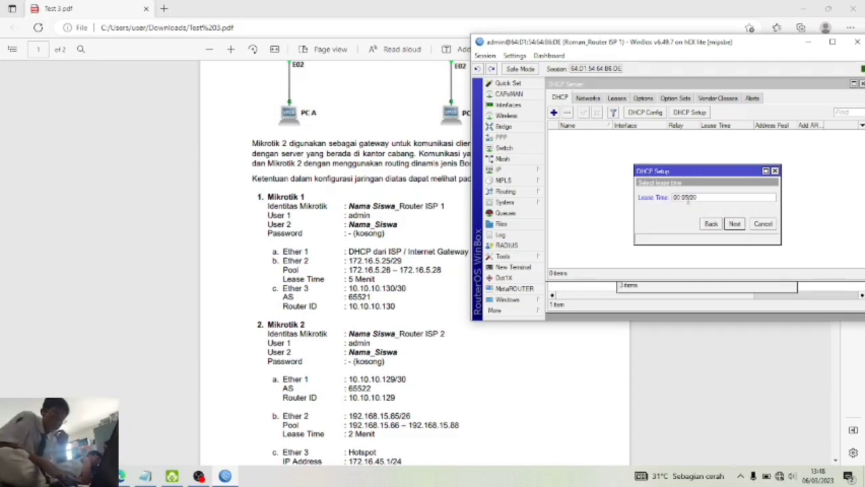
{"action": "left_click", "coordinate": [735, 223]}
{"action": "left_click", "coordinate": [707, 195]}
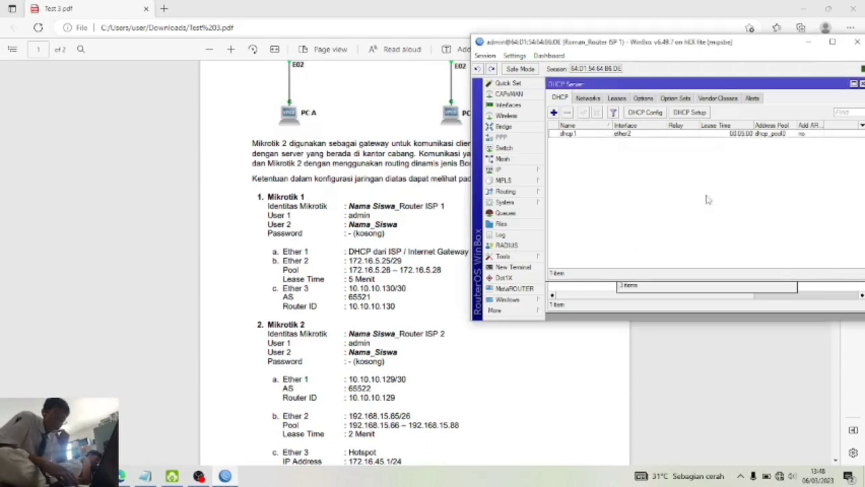
{"action": "left_click", "coordinate": [519, 172]}
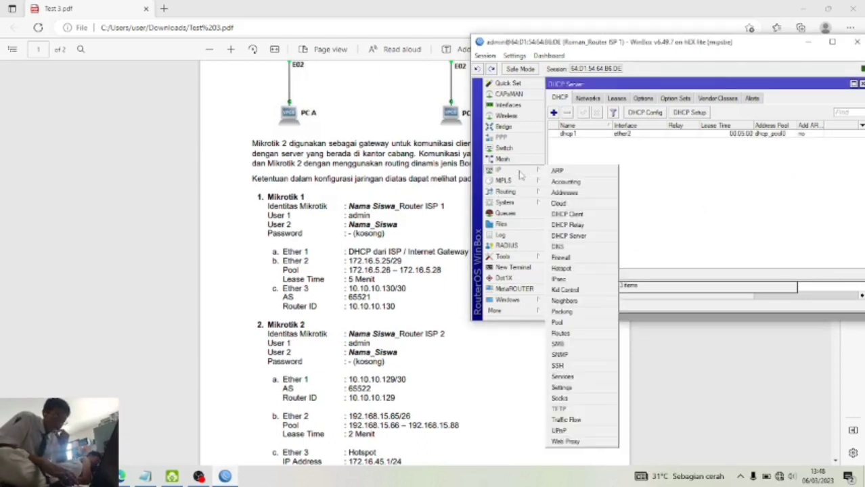
{"action": "left_click", "coordinate": [692, 157]}
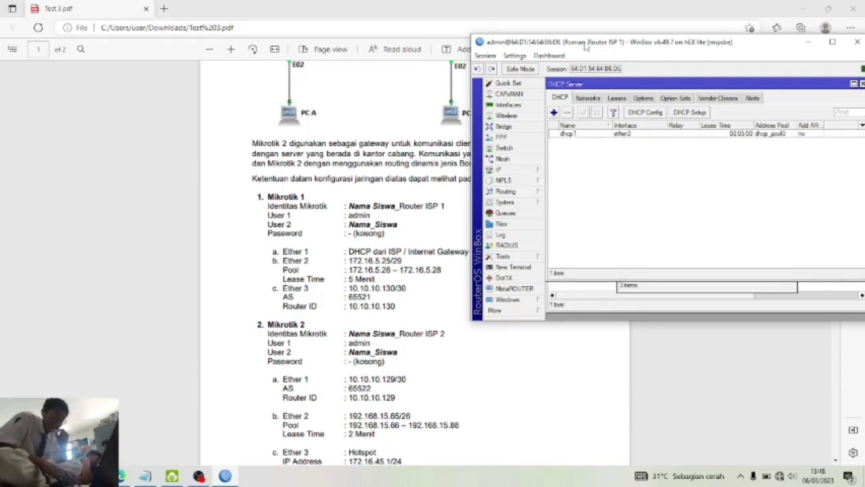
{"action": "left_click_drag", "start_coordinate": [585, 47], "coordinate": [254, 65]}
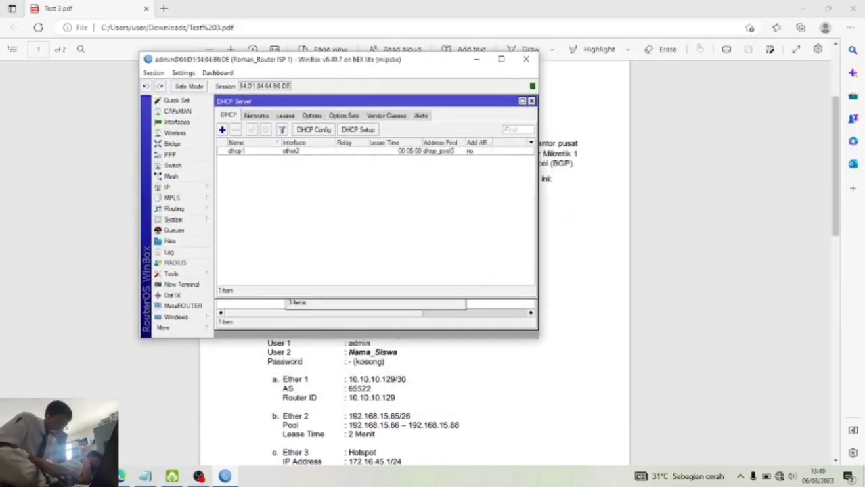
- Open Control Panel's network adapter settings via Windows search
{"action": "key", "text": "super+s"}
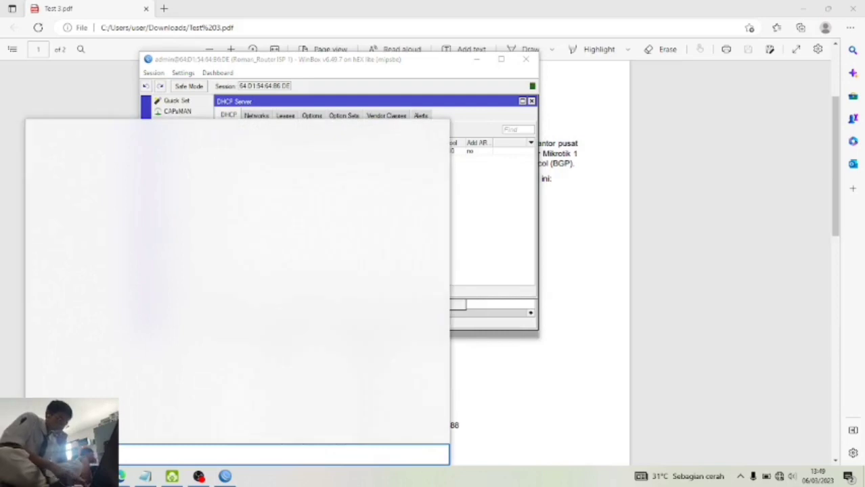
{"action": "type", "text": "contro"}
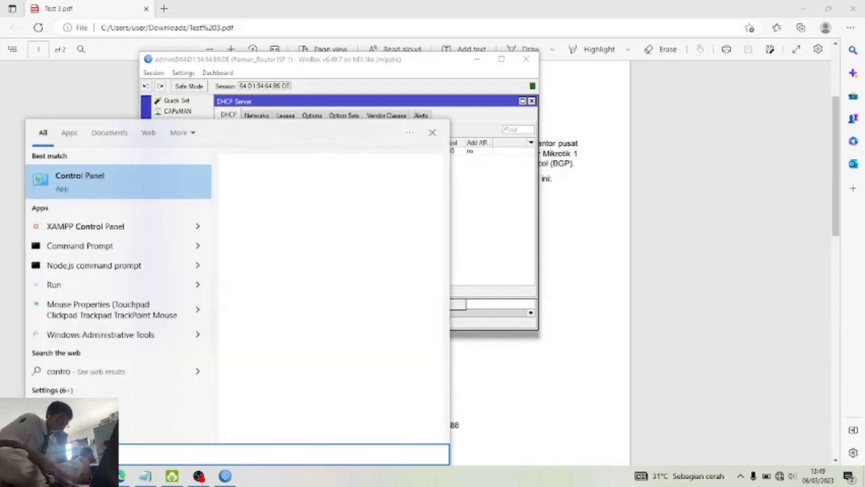
{"action": "type", "text": "l"}
{"action": "left_click", "coordinate": [256, 325]}
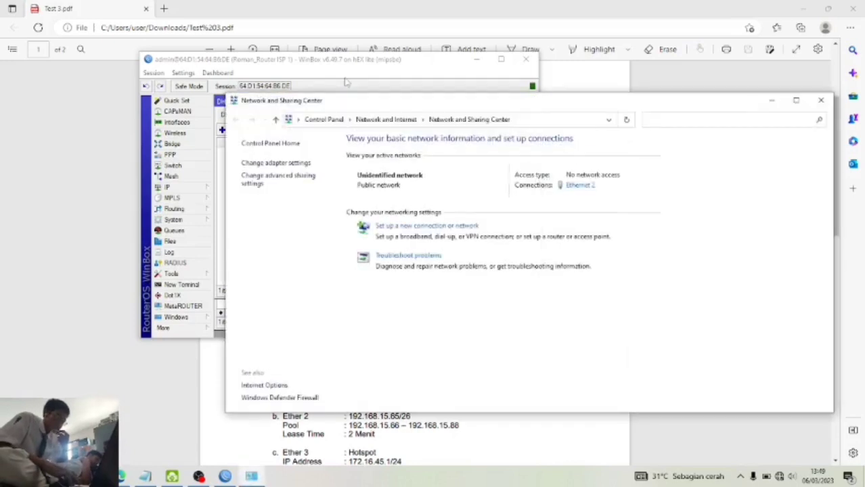
{"action": "left_click", "coordinate": [303, 164]}
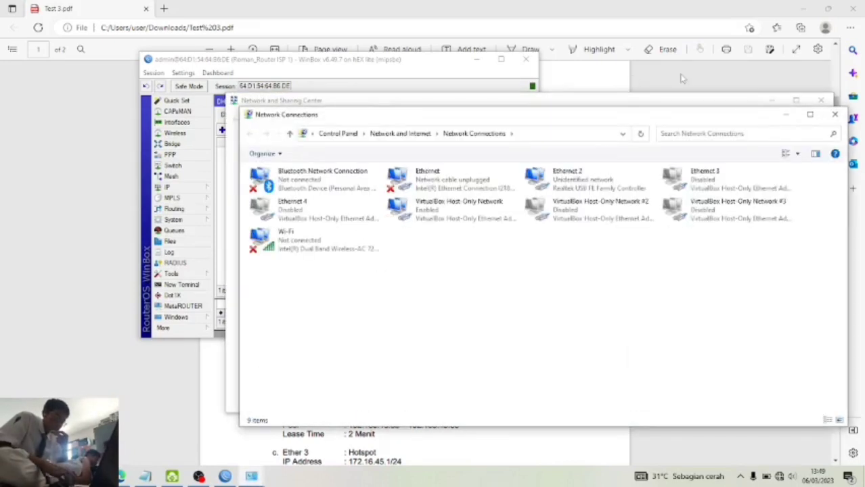
{"action": "left_click", "coordinate": [821, 101]}
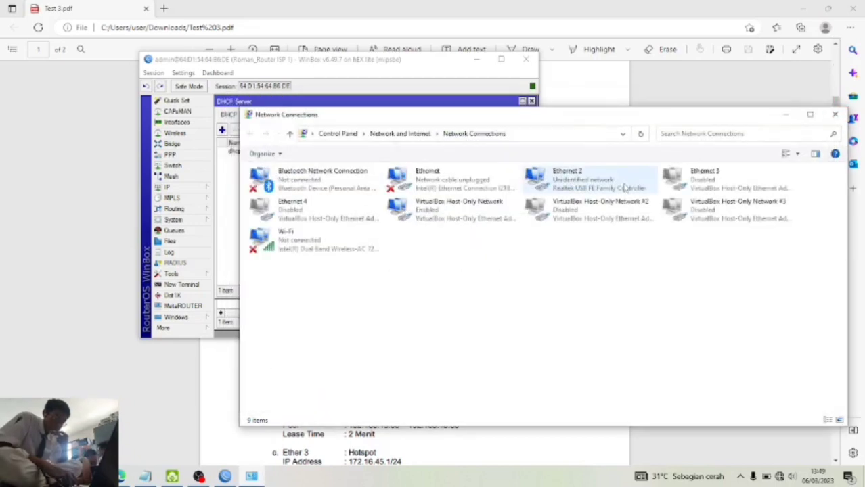
- Disable the Ethernet 2 adapter, then enable it again
{"action": "left_click", "coordinate": [624, 187]}
{"action": "right_click", "coordinate": [624, 187]}
{"action": "left_click", "coordinate": [594, 187]}
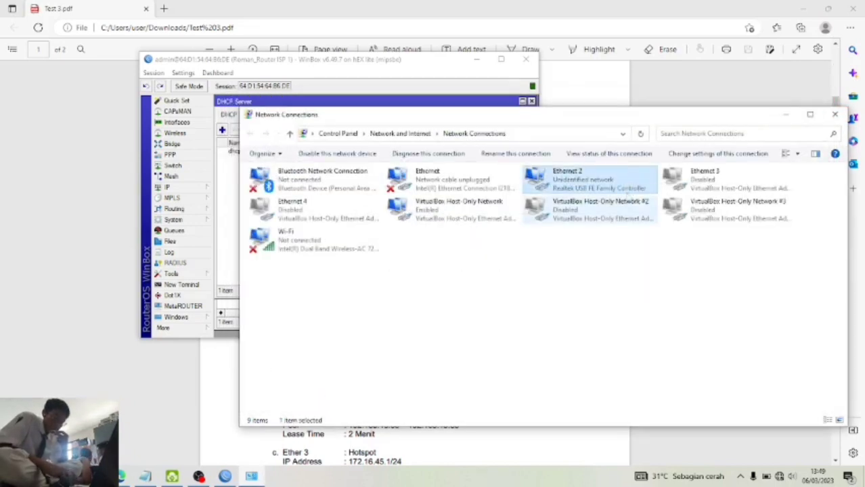
{"action": "right_click", "coordinate": [594, 187]}
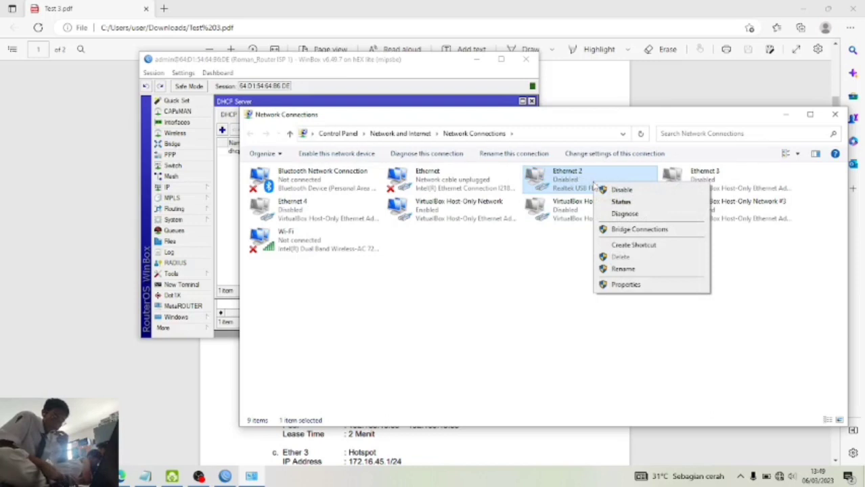
{"action": "right_click", "coordinate": [586, 184]}
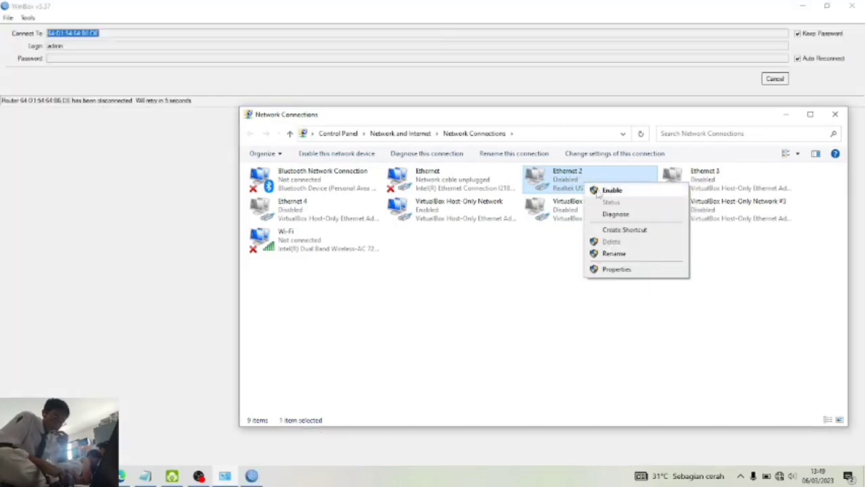
{"action": "left_click", "coordinate": [609, 191]}
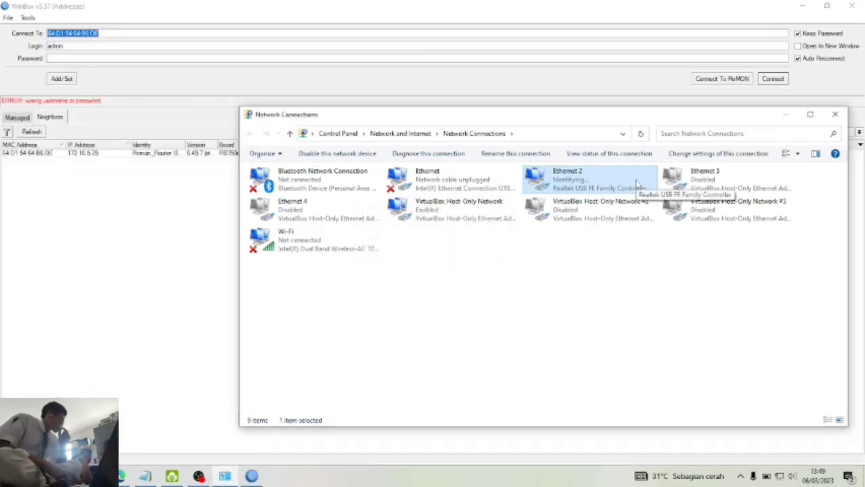
- Reconnect WinBox to the router as admin with the account password
{"action": "left_click", "coordinate": [786, 116]}
{"action": "left_click", "coordinate": [205, 60]}
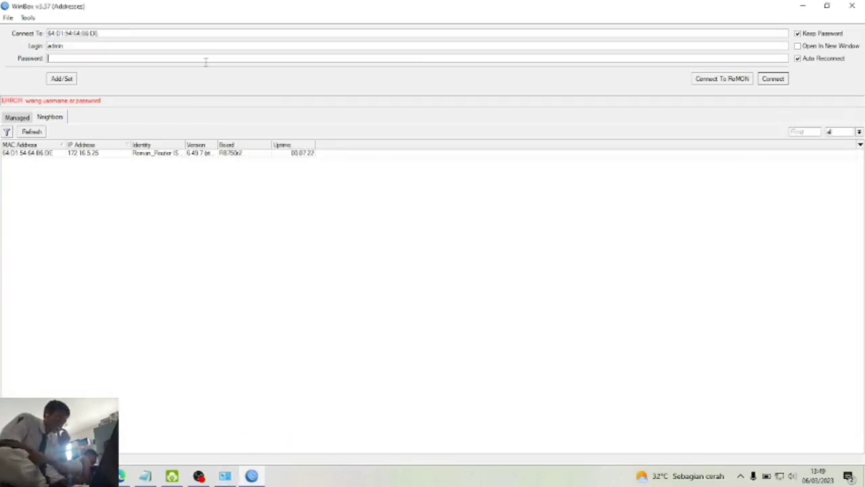
{"action": "type", "text": "***"}
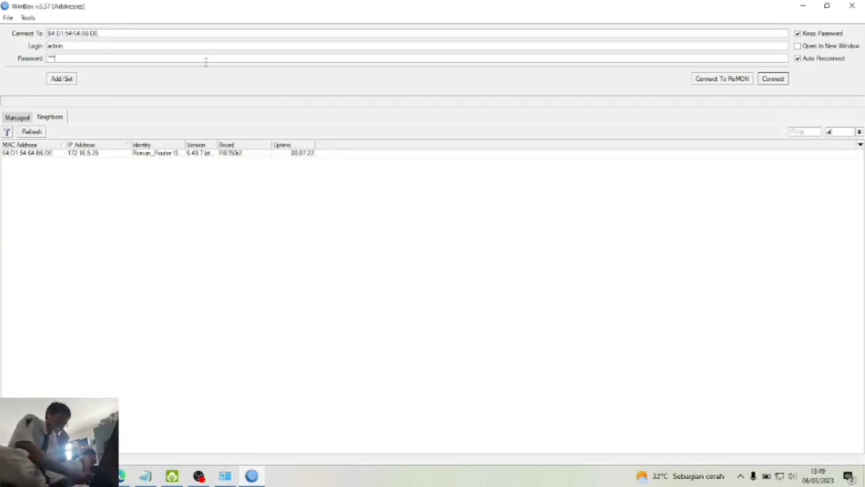
{"action": "left_click", "coordinate": [773, 79]}
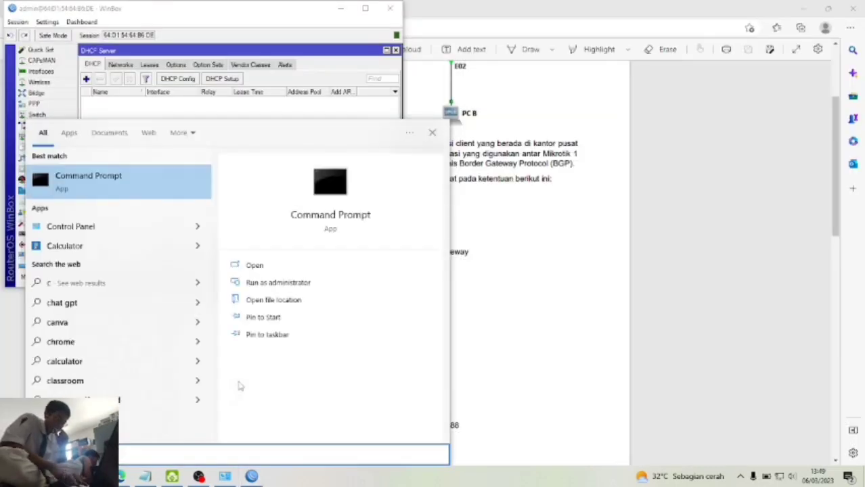
- Run ipconfig in Command Prompt to confirm the PC's address 172.16.5.28
{"action": "key", "text": "Return"}
{"action": "left_click", "coordinate": [303, 218]}
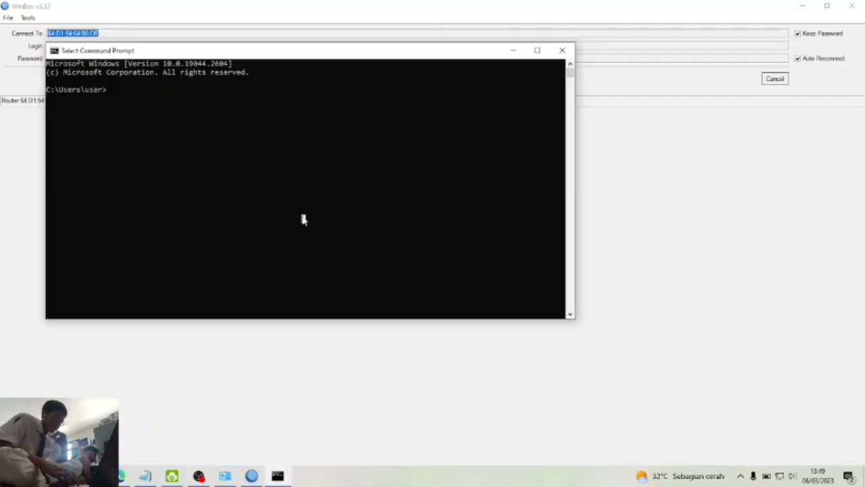
{"action": "left_click_drag", "start_coordinate": [346, 57], "coordinate": [553, 105]}
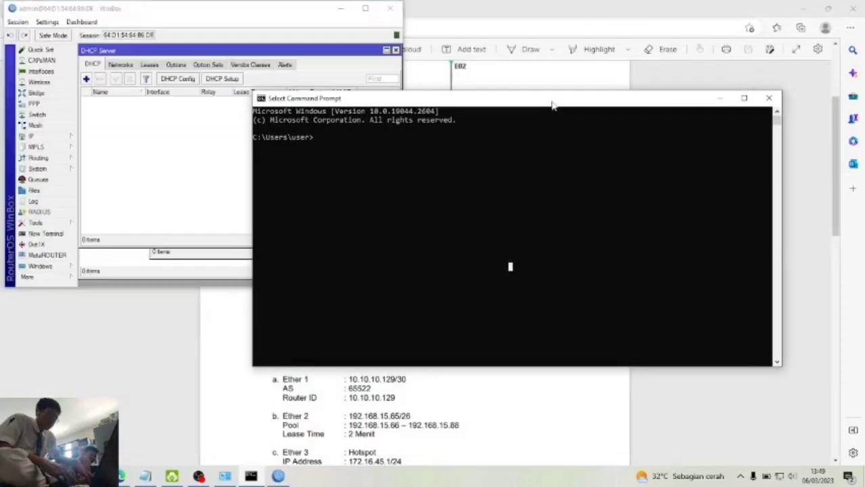
{"action": "type", "text": "ipconfig"}
{"action": "key", "text": "Return"}
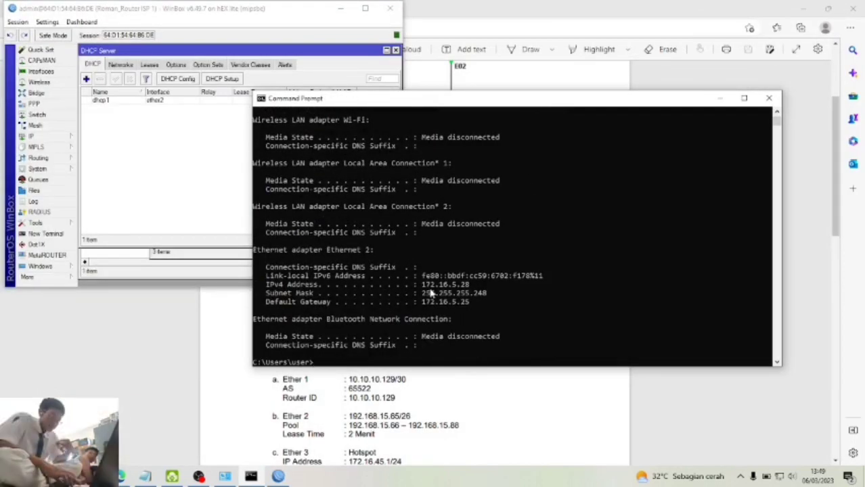
{"action": "left_click_drag", "start_coordinate": [423, 286], "coordinate": [472, 289]}
{"action": "left_click", "coordinate": [437, 353]}
- Ping google.com to confirm internet access, then stop it and close the console
{"action": "type", "text": "pin"}
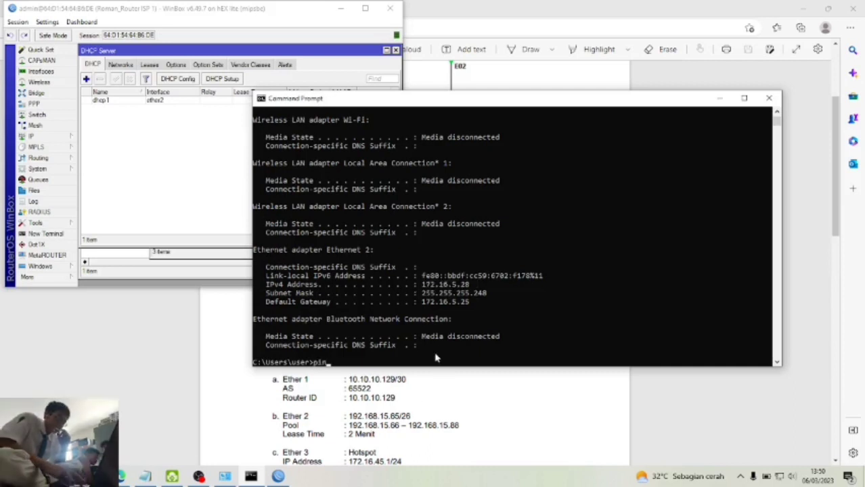
{"action": "type", "text": "g google.com"}
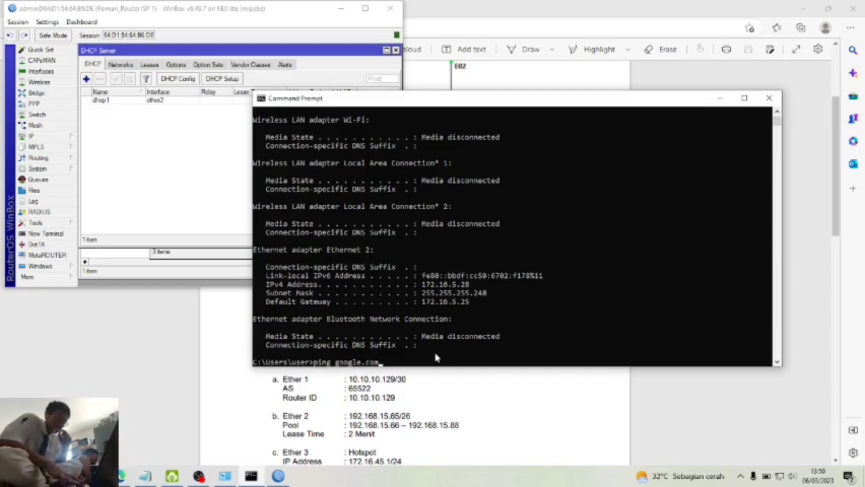
{"action": "key", "text": "Return"}
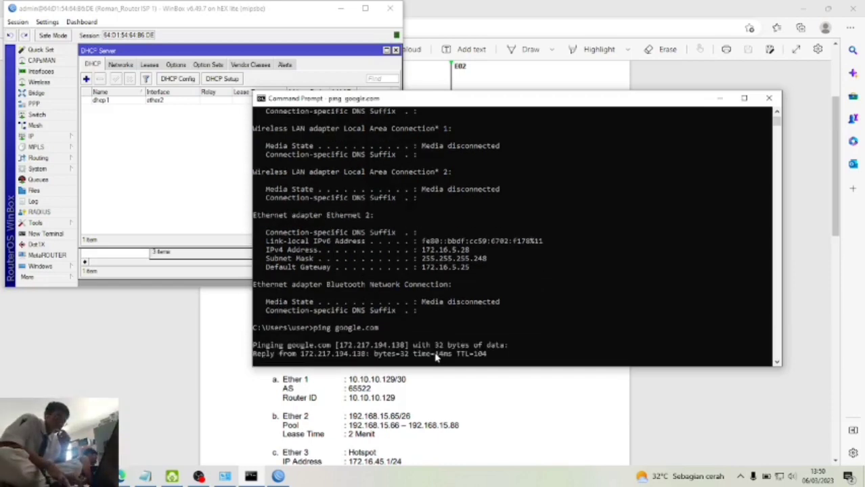
{"action": "key", "text": "ctrl+c"}
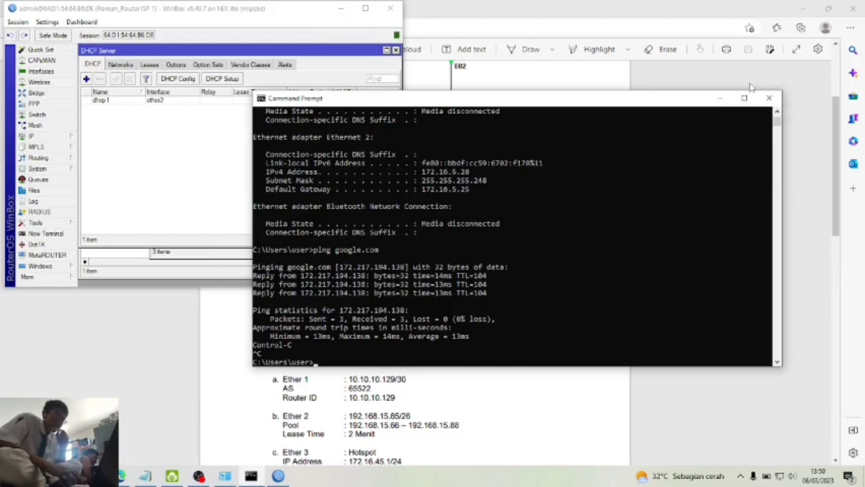
{"action": "left_click", "coordinate": [771, 102]}
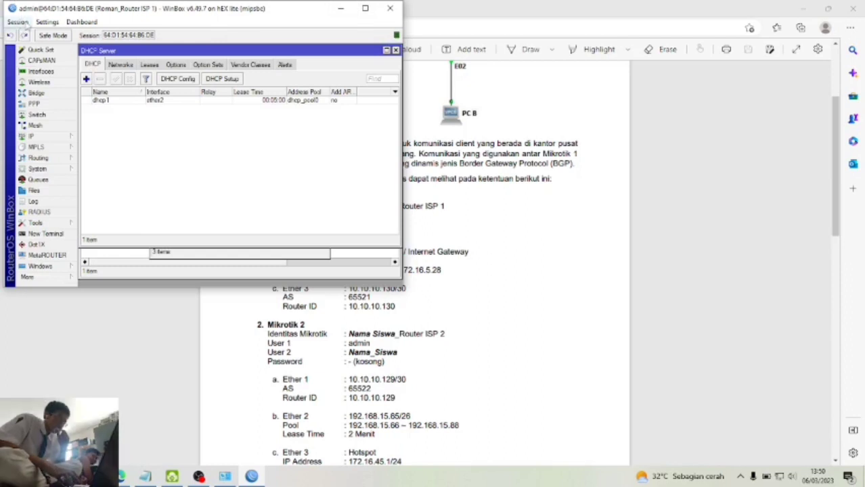
- Disconnect from the router and refresh the loader's Neighbors list
{"action": "left_click", "coordinate": [20, 22]}
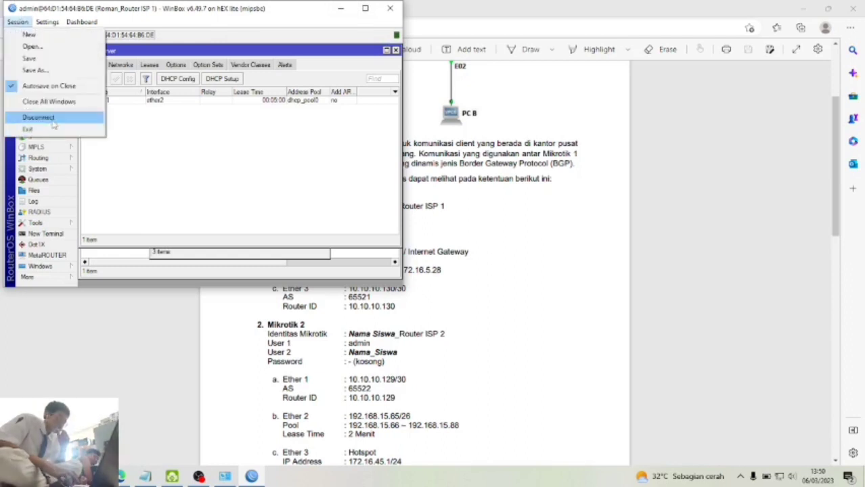
{"action": "left_click", "coordinate": [41, 118]}
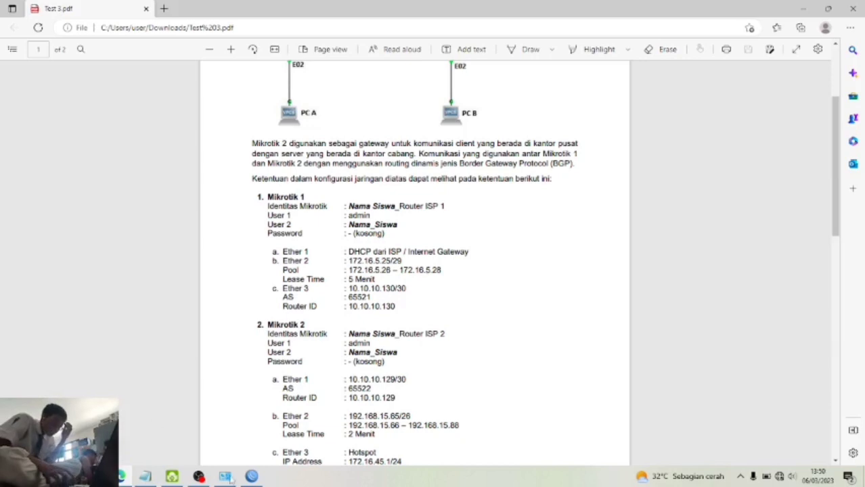
{"action": "left_click", "coordinate": [251, 477]}
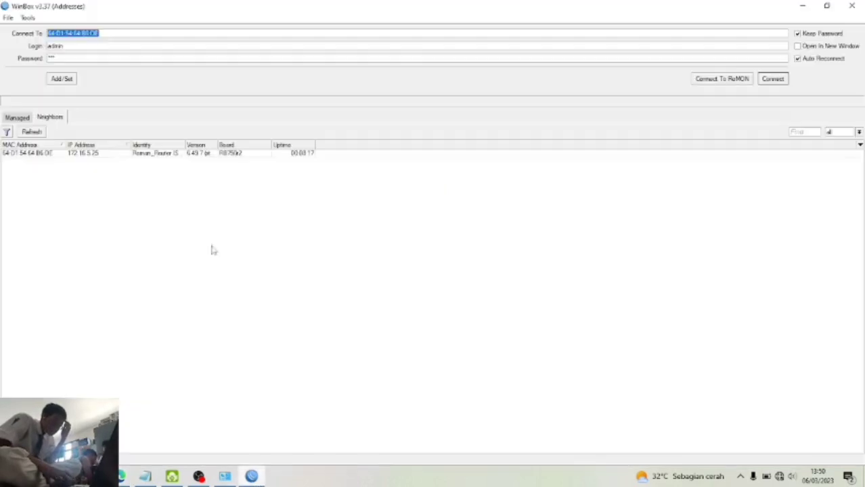
{"action": "left_click", "coordinate": [39, 134]}
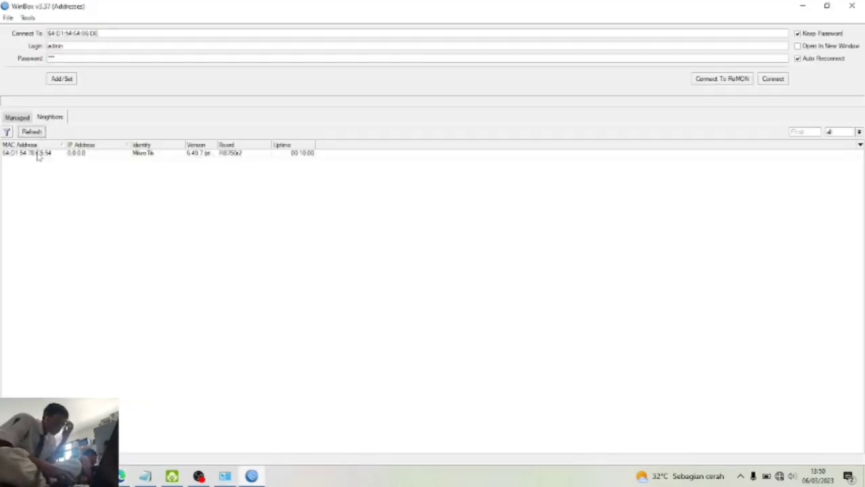
- Connect to router 64:D1:54:78:C5:54 with an empty password
{"action": "left_click", "coordinate": [38, 156]}
{"action": "key", "text": "Tab"}
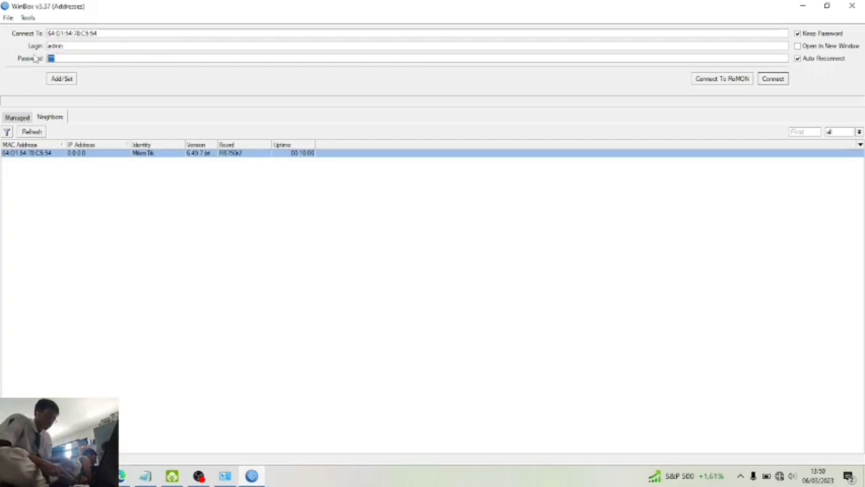
{"action": "key", "text": "BackSpace"}
{"action": "key", "text": "Return"}
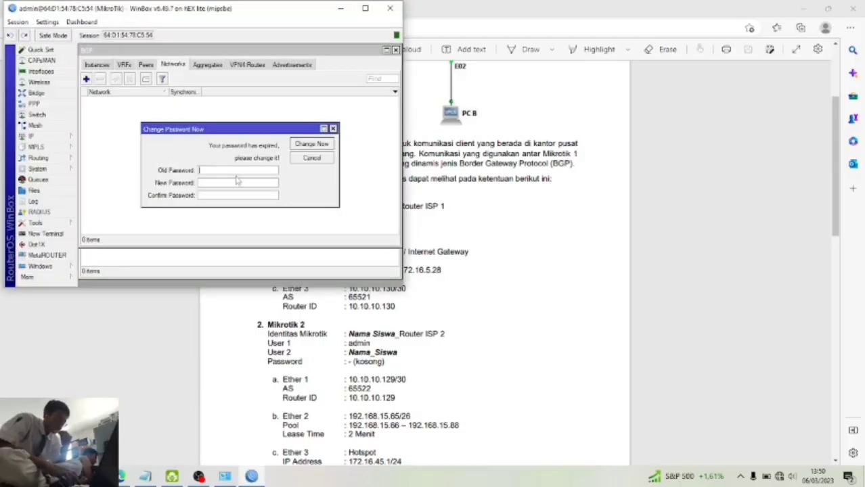
- Set and confirm a new admin password at the expired-password prompt
{"action": "key", "text": "Tab"}
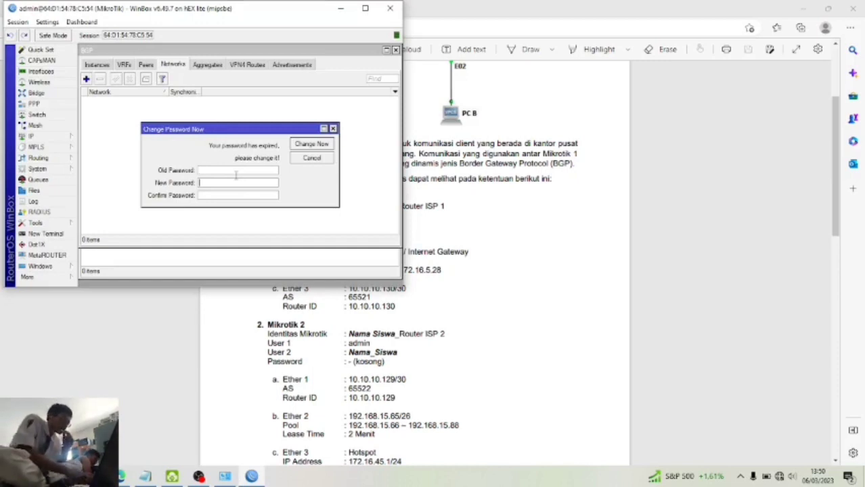
{"action": "type", "text": "***"}
{"action": "key", "text": "Tab"}
{"action": "type", "text": "***"}
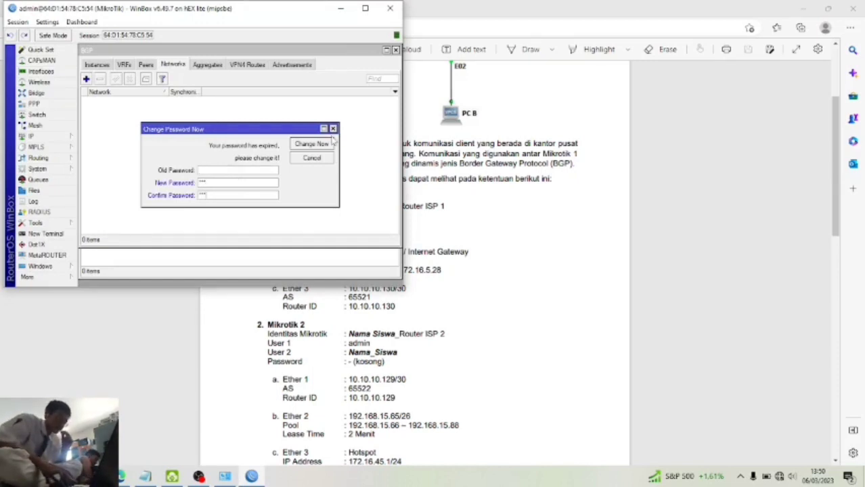
{"action": "left_click", "coordinate": [329, 144]}
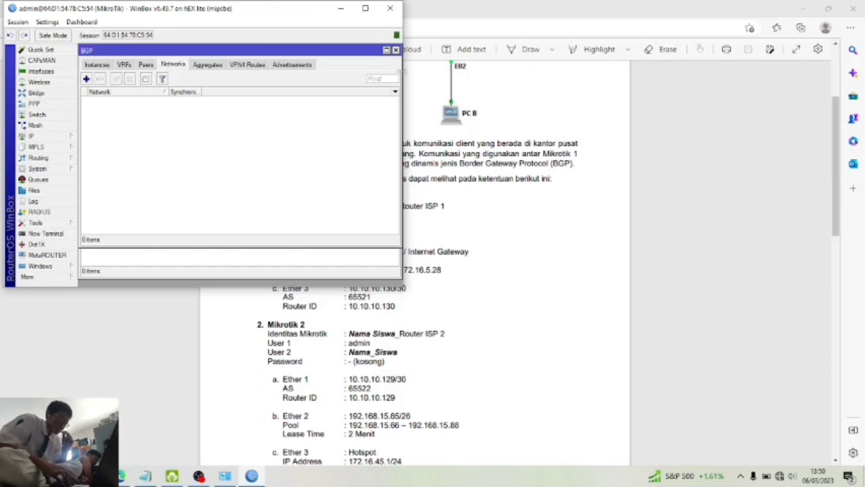
- Close the leftover BGP, DHCP Server and DHCP Client windows and move WinBox aside
{"action": "left_click", "coordinate": [396, 51]}
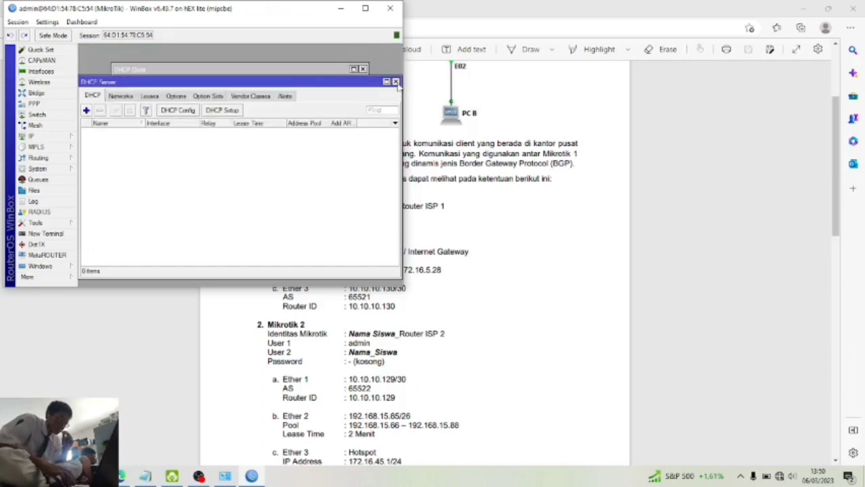
{"action": "left_click", "coordinate": [396, 82]}
{"action": "left_click", "coordinate": [363, 69]}
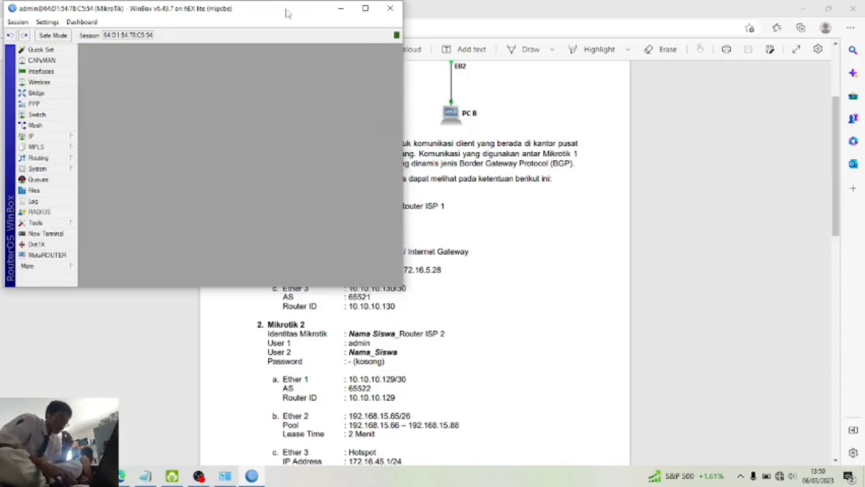
{"action": "left_click_drag", "start_coordinate": [287, 12], "coordinate": [749, 75]}
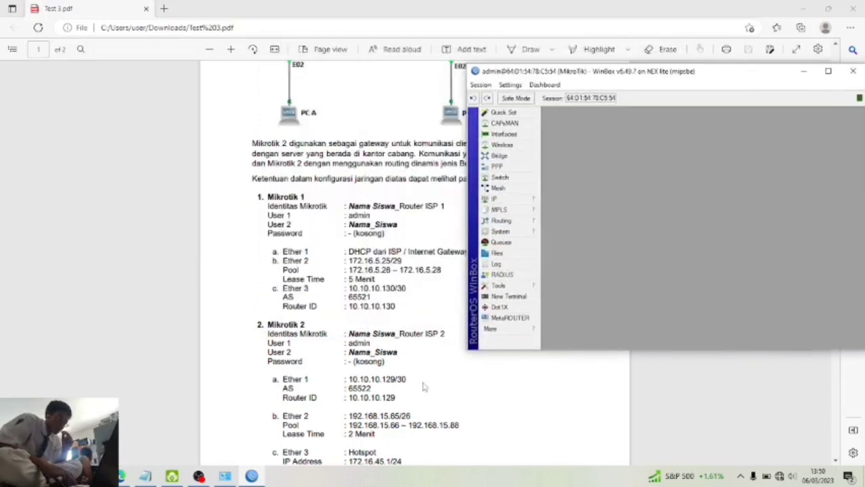
- Set the router identity to the student's name followed by '_Router ISP 2'
{"action": "scroll", "coordinate": [423, 386], "scroll_direction": "down", "scroll_amount": 5}
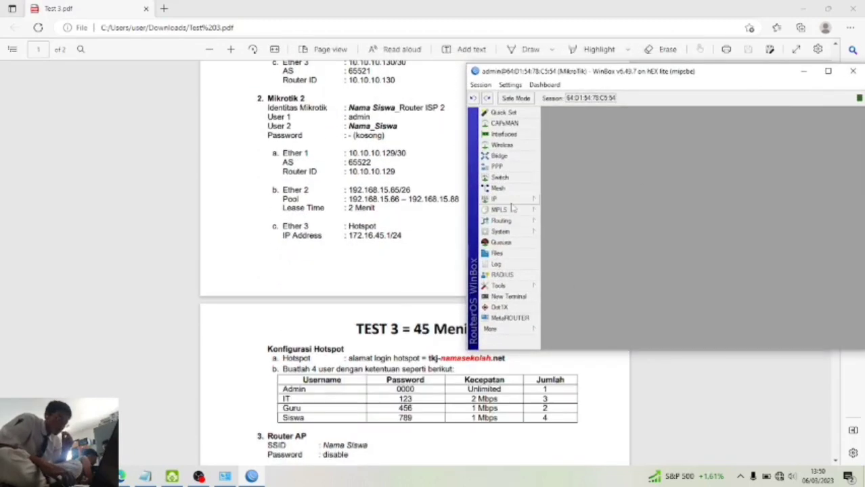
{"action": "left_click", "coordinate": [516, 200]}
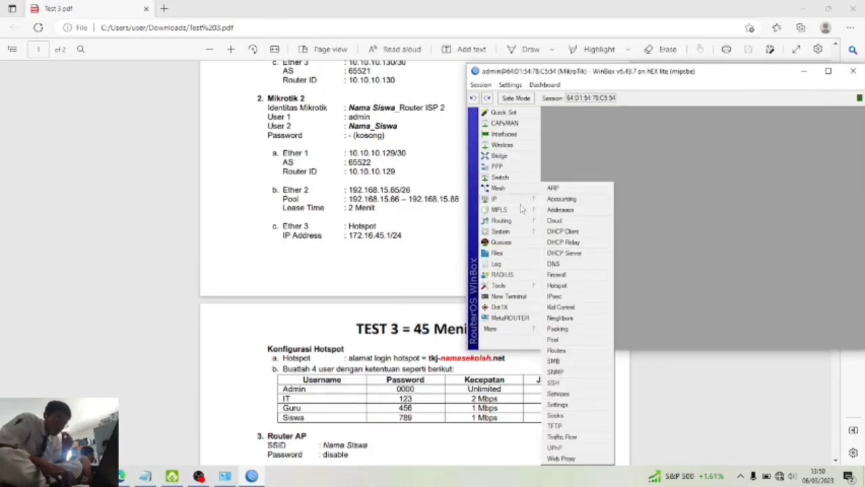
{"action": "mouse_move", "coordinate": [521, 232]}
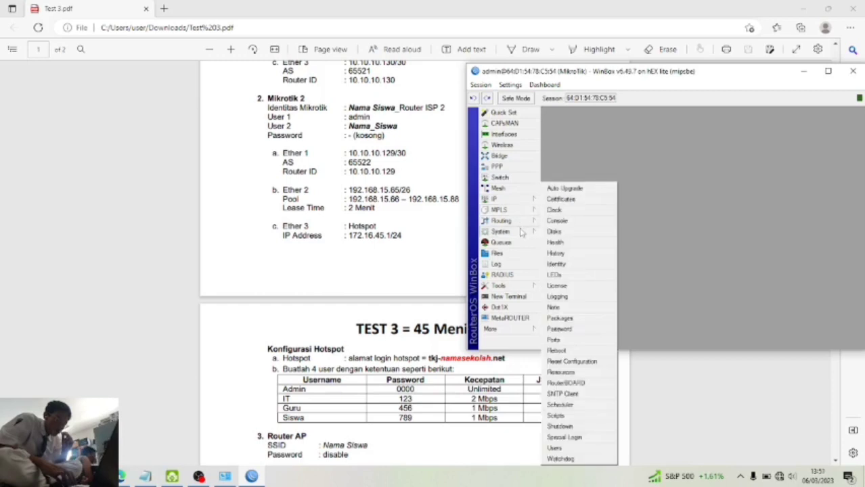
{"action": "left_click", "coordinate": [593, 265]}
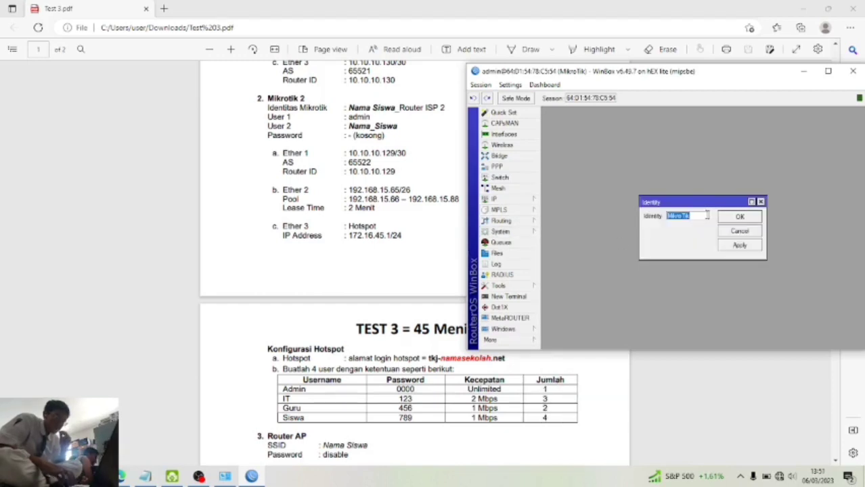
{"action": "type", "text": "R"}
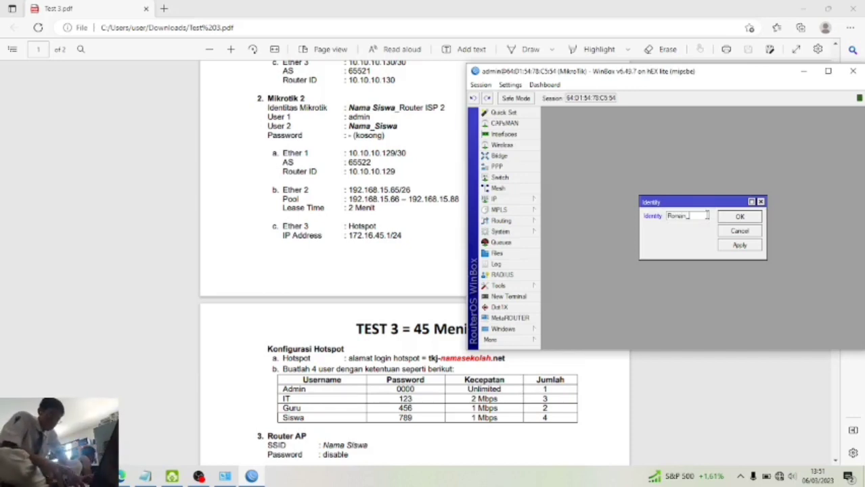
{"action": "type", "text": "oman_Router ISP"}
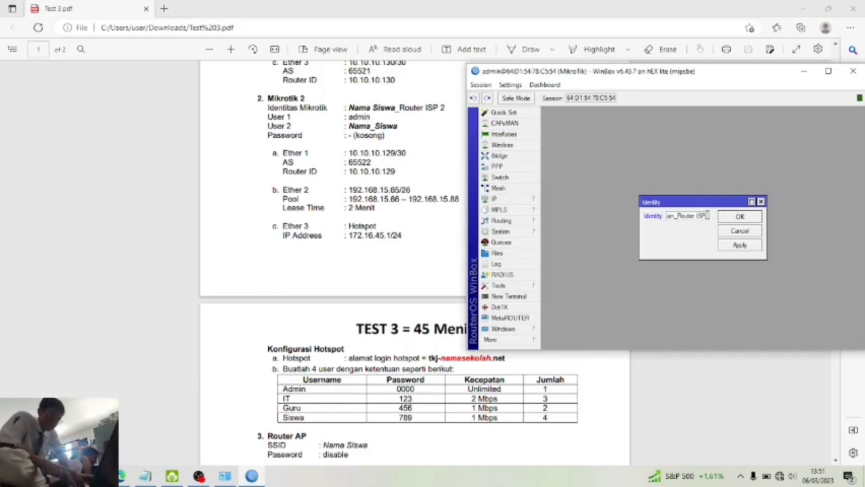
{"action": "type", "text": " 2"}
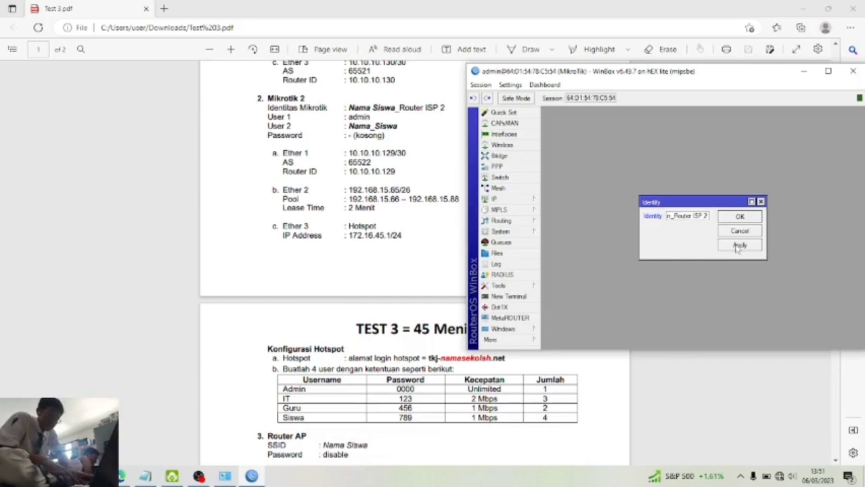
{"action": "left_click", "coordinate": [744, 219]}
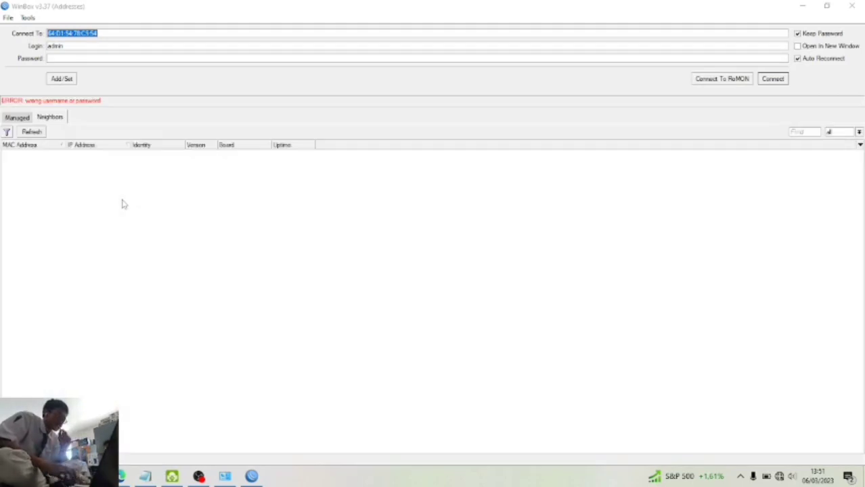
- Reconnect to the second router with the new password and place its window beside the task sheet
{"action": "left_click", "coordinate": [133, 57]}
{"action": "type", "text": "*"}
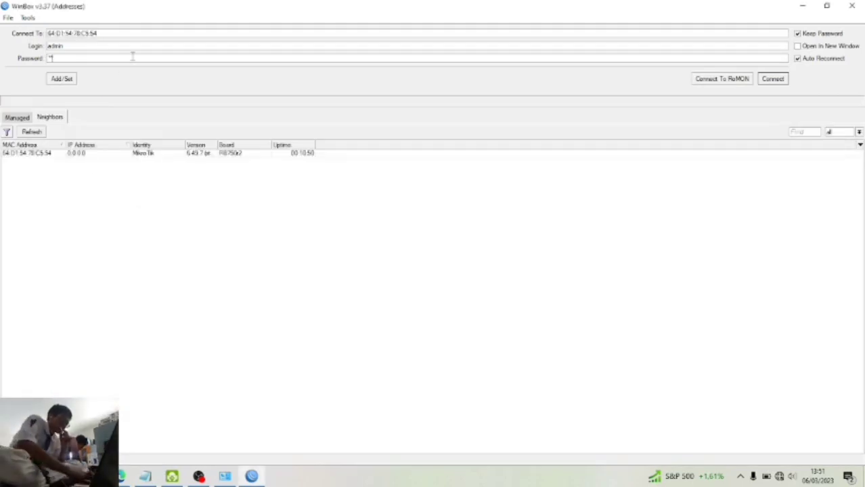
{"action": "left_click", "coordinate": [776, 81]}
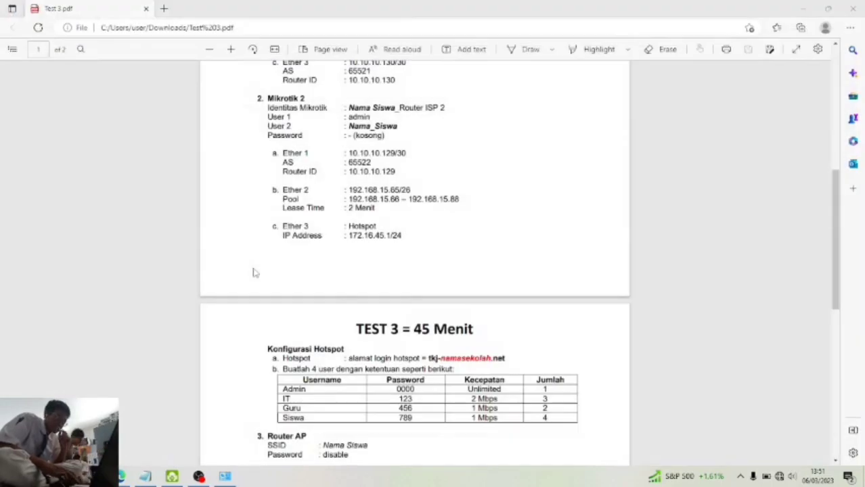
{"action": "left_click_drag", "start_coordinate": [259, 20], "coordinate": [658, 65]}
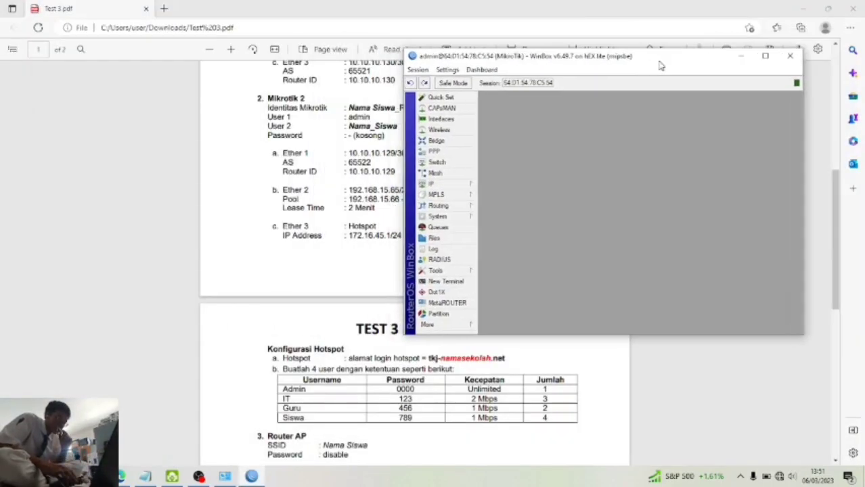
- Replace the MikroTik identity with the student's name plus '_Router ISP_2' and apply it
{"action": "left_click", "coordinate": [466, 215]}
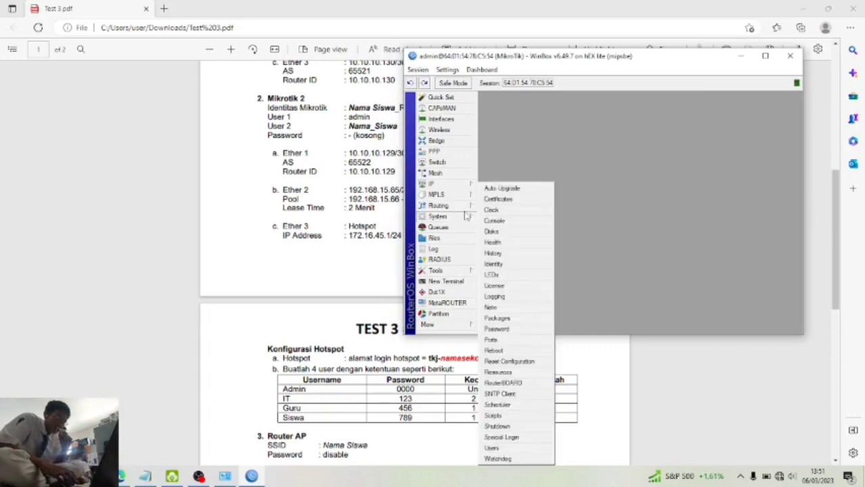
{"action": "left_click", "coordinate": [504, 265]}
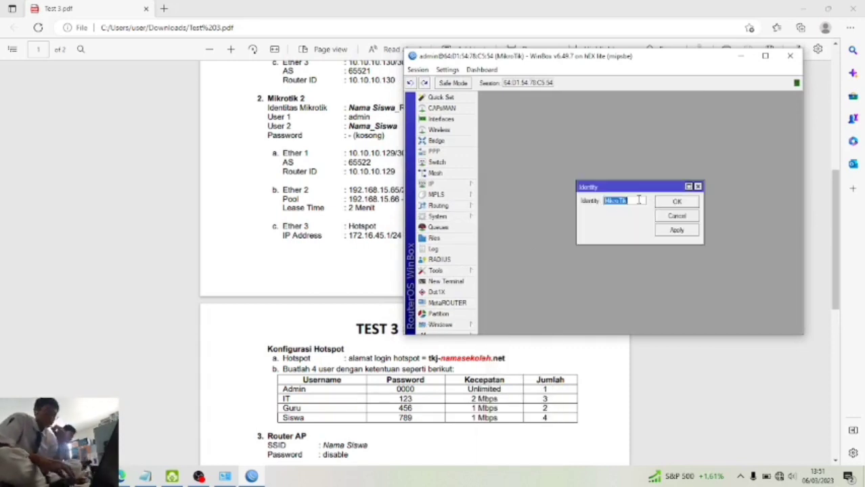
{"action": "type", "text": "Rom"}
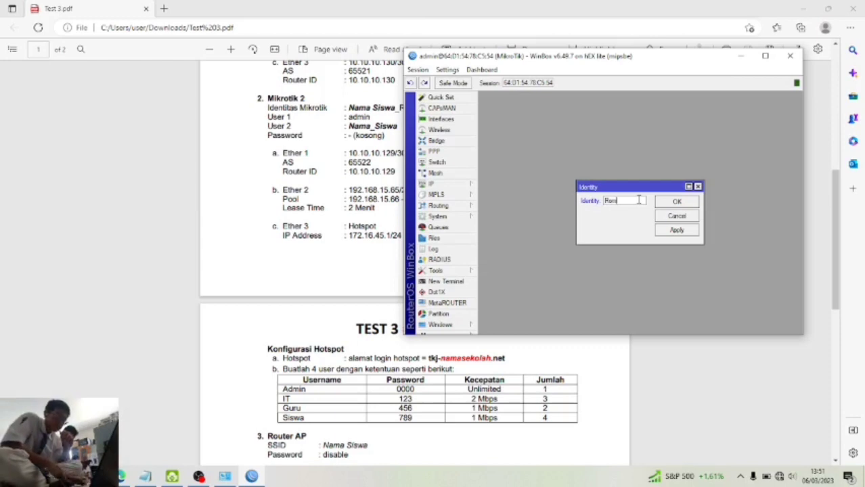
{"action": "type", "text": "an"}
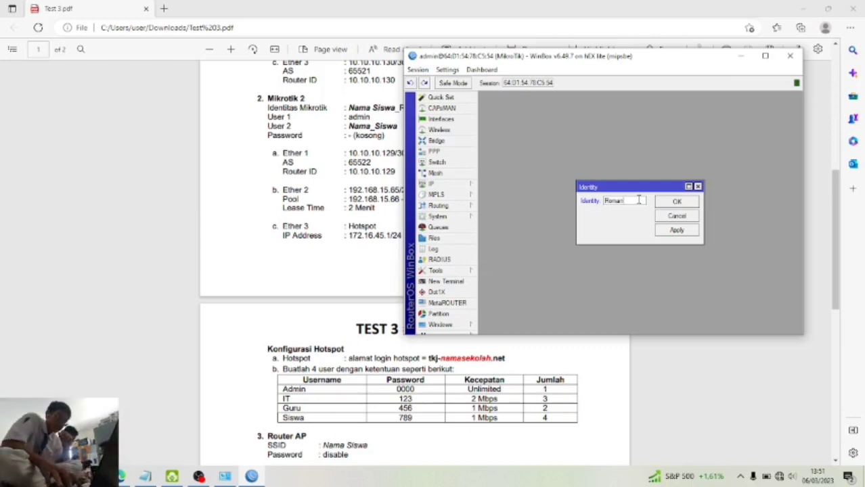
{"action": "type", "text": "_Router ISP_2"}
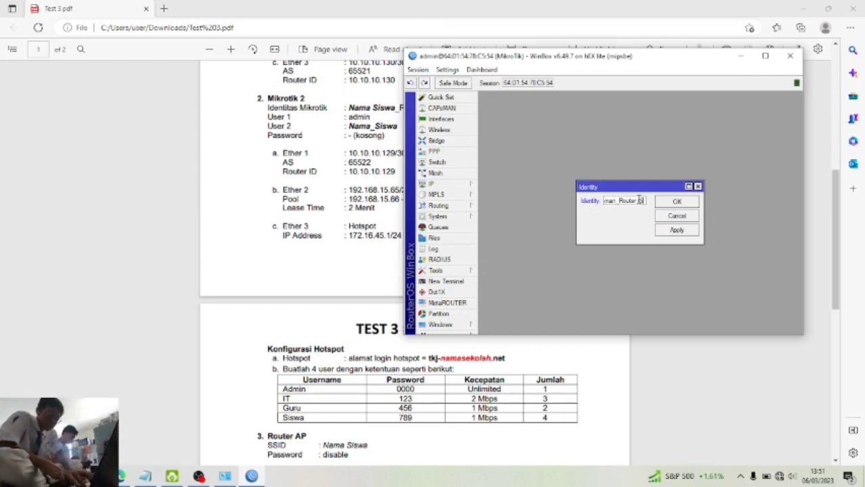
{"action": "left_click", "coordinate": [693, 232]}
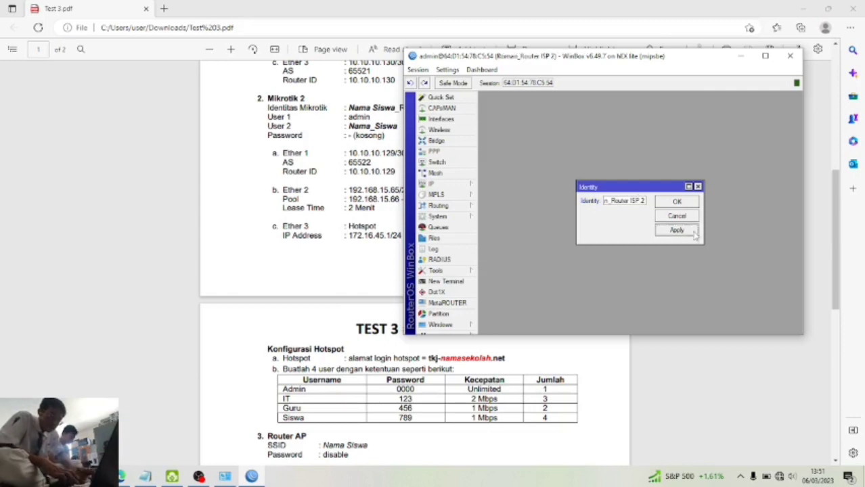
{"action": "left_click", "coordinate": [677, 202]}
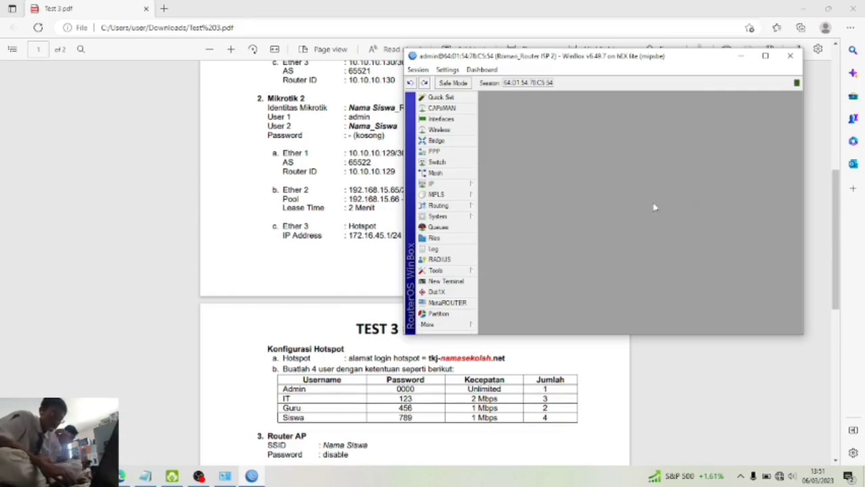
{"action": "left_click", "coordinate": [463, 217]}
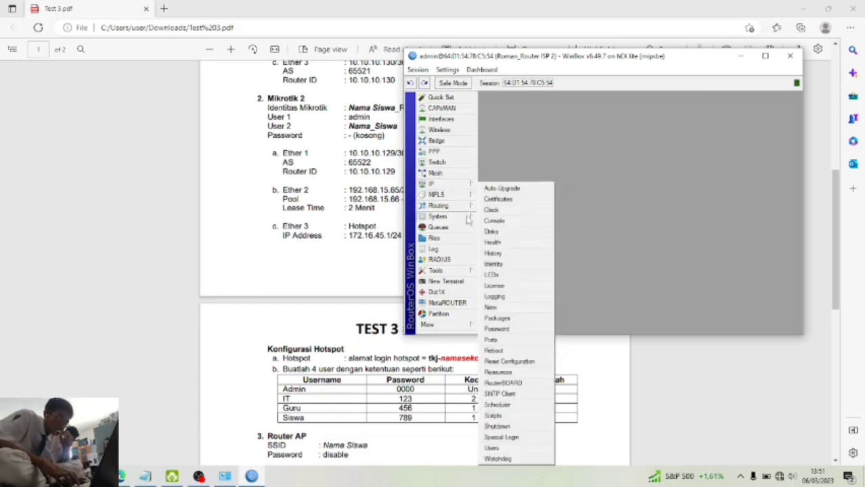
- Add a new user named after the student with suffix 2, in the full group
{"action": "left_click", "coordinate": [501, 448]}
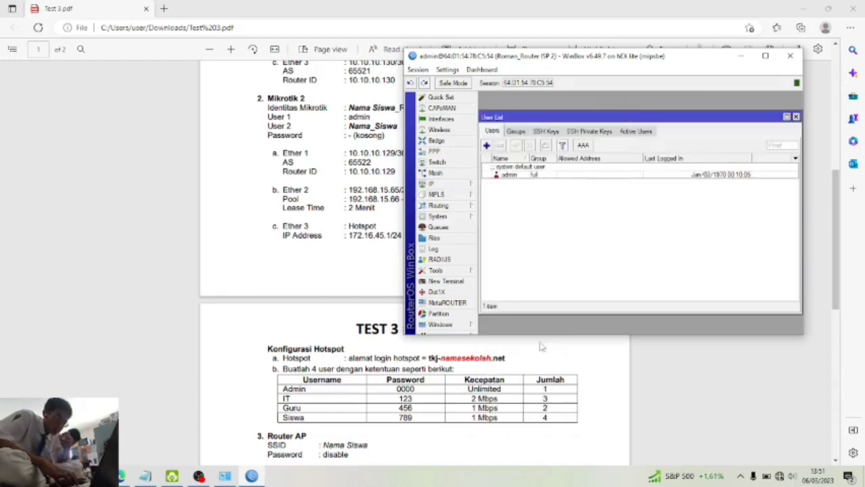
{"action": "left_click", "coordinate": [486, 145]}
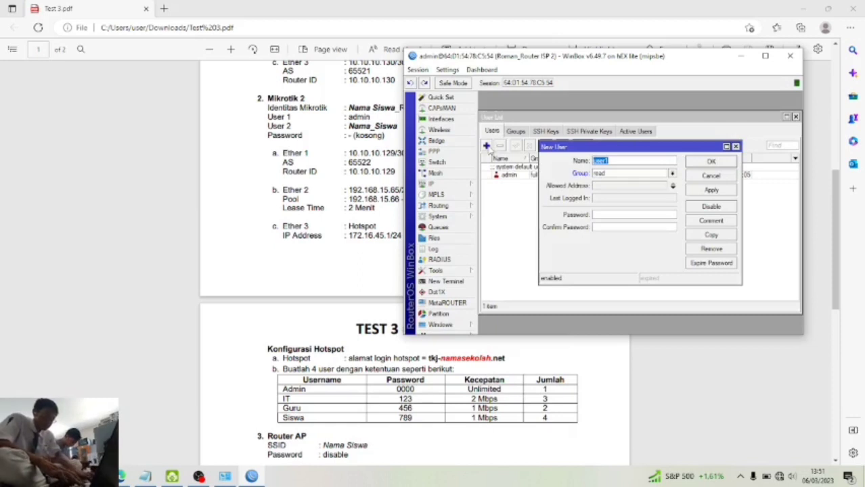
{"action": "type", "text": "Roman2"}
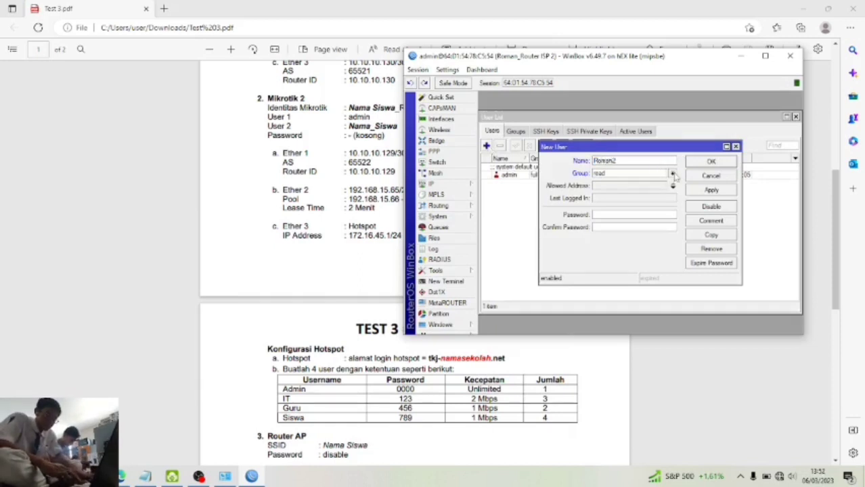
{"action": "double_click", "coordinate": [675, 175]}
{"action": "left_click", "coordinate": [674, 175]}
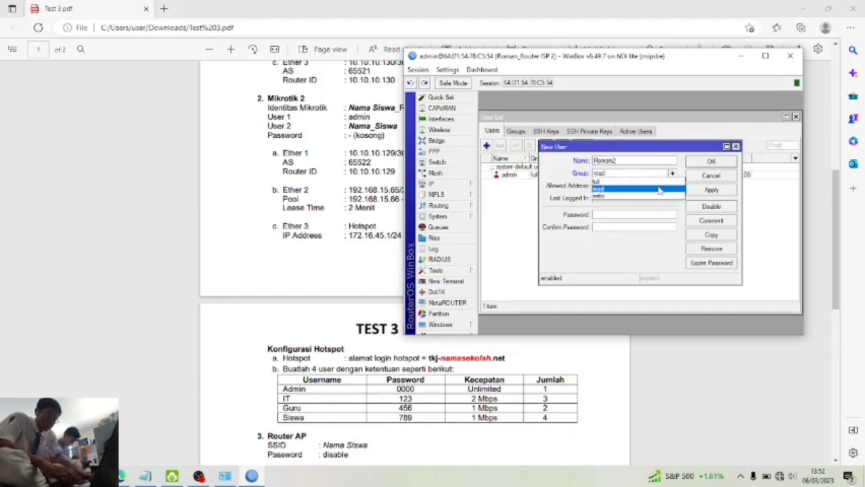
{"action": "left_click", "coordinate": [660, 182]}
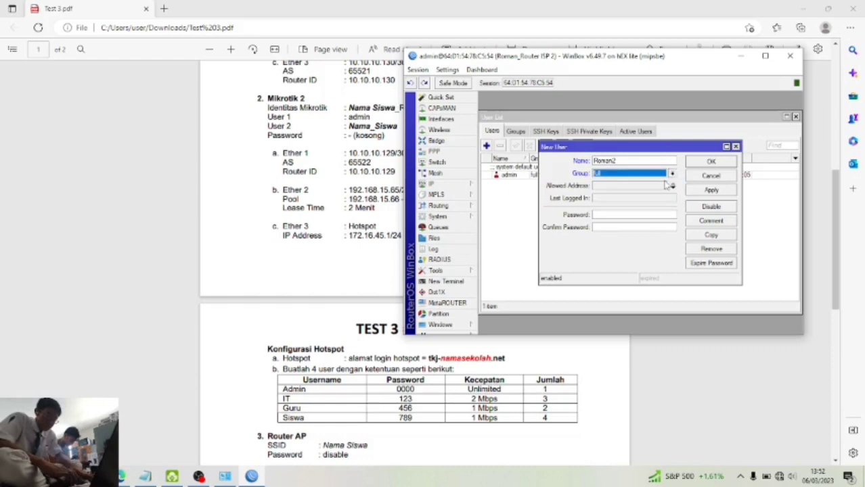
{"action": "left_click", "coordinate": [701, 193]}
{"action": "left_click", "coordinate": [711, 171]}
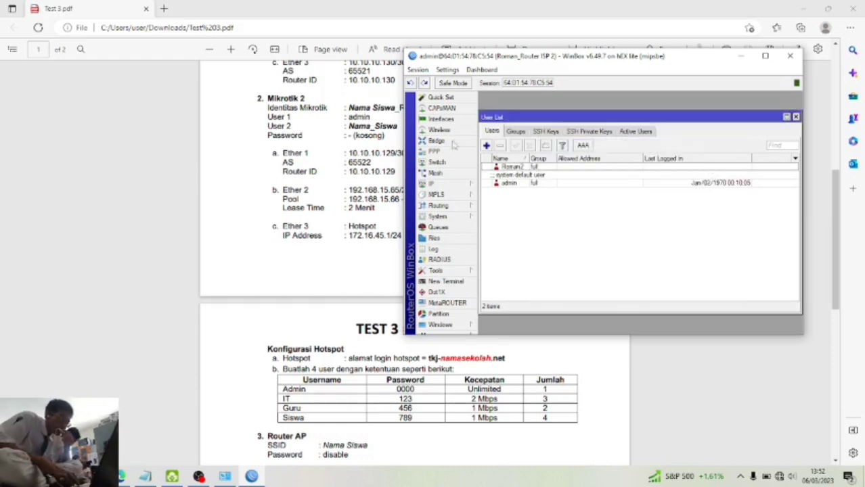
- Add IP address 10.10.10.129/30 on ether1
{"action": "left_click", "coordinate": [439, 183]}
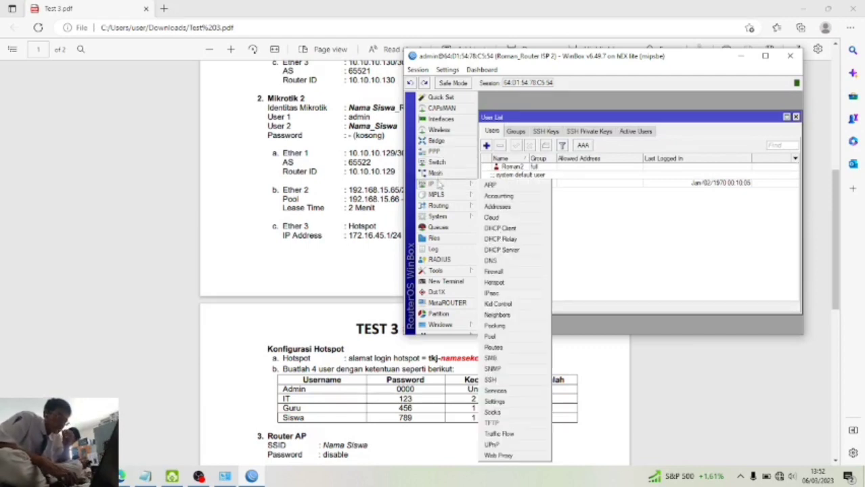
{"action": "left_click", "coordinate": [497, 207]}
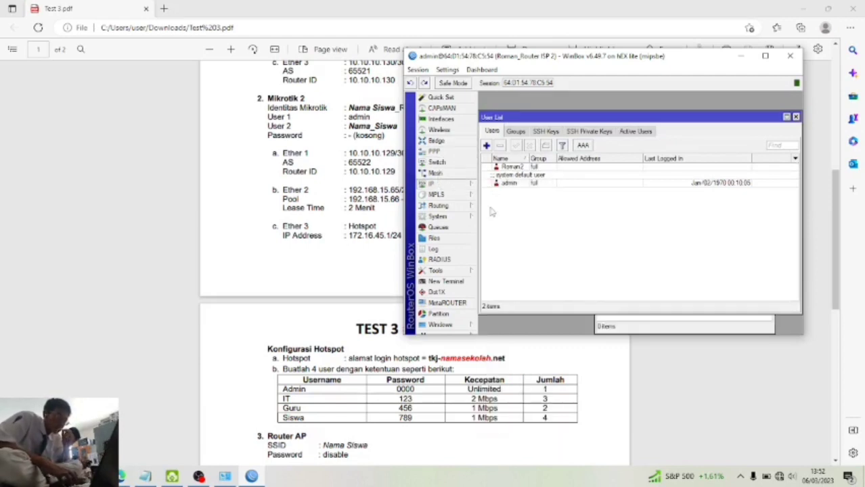
{"action": "left_click", "coordinate": [601, 165]}
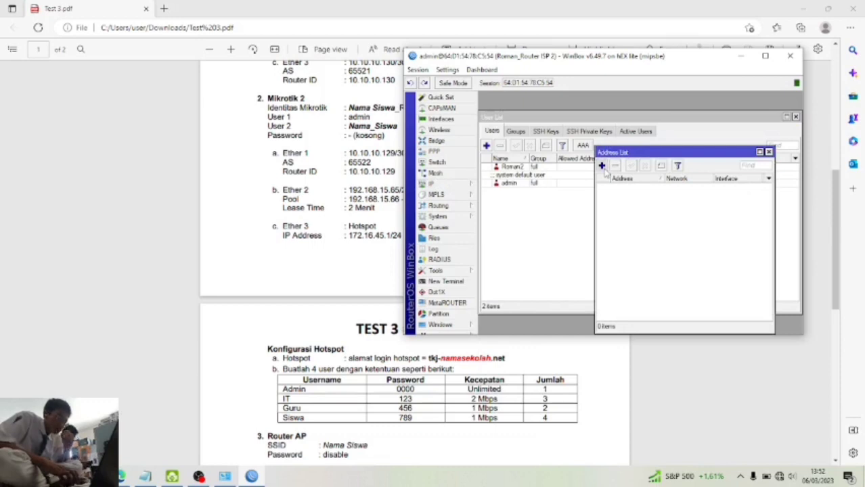
{"action": "left_click_drag", "start_coordinate": [556, 61], "coordinate": [603, 66]}
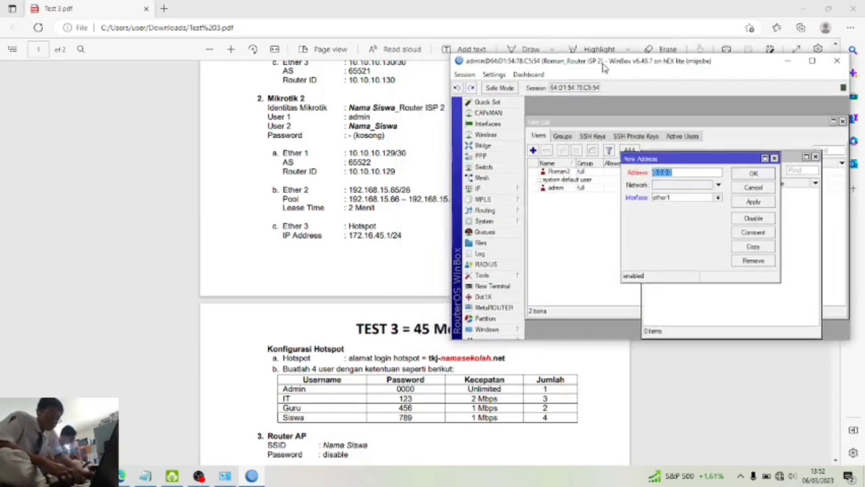
{"action": "type", "text": "10.10"}
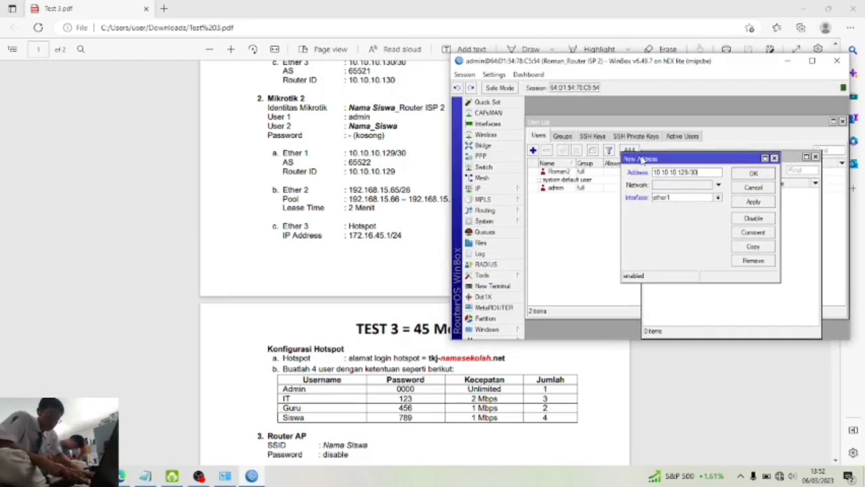
{"action": "type", "text": ".10.129/30"}
{"action": "left_click", "coordinate": [753, 202]}
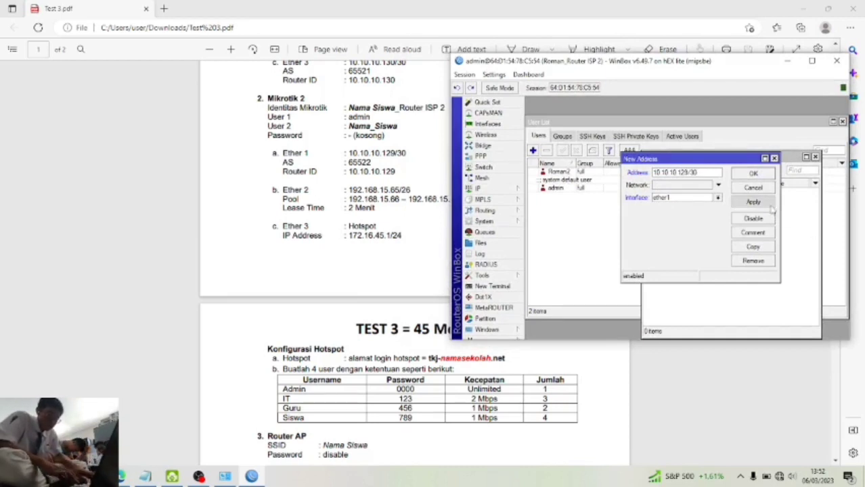
{"action": "left_click", "coordinate": [753, 173]}
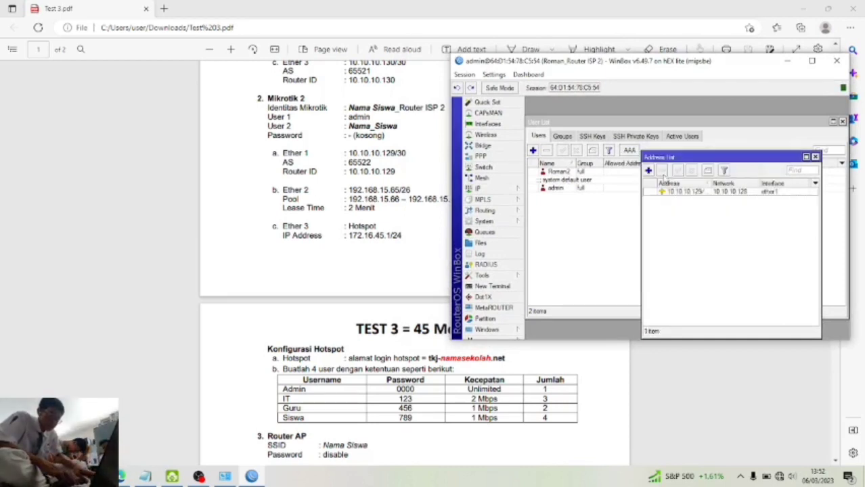
- Add IP address 192.168.15.65/26 on ether2
{"action": "left_click", "coordinate": [649, 172]}
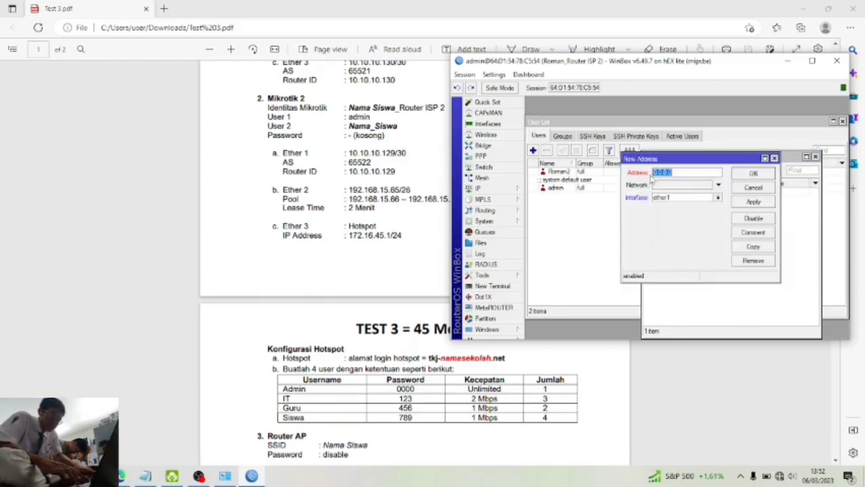
{"action": "type", "text": "192.168.15.6"}
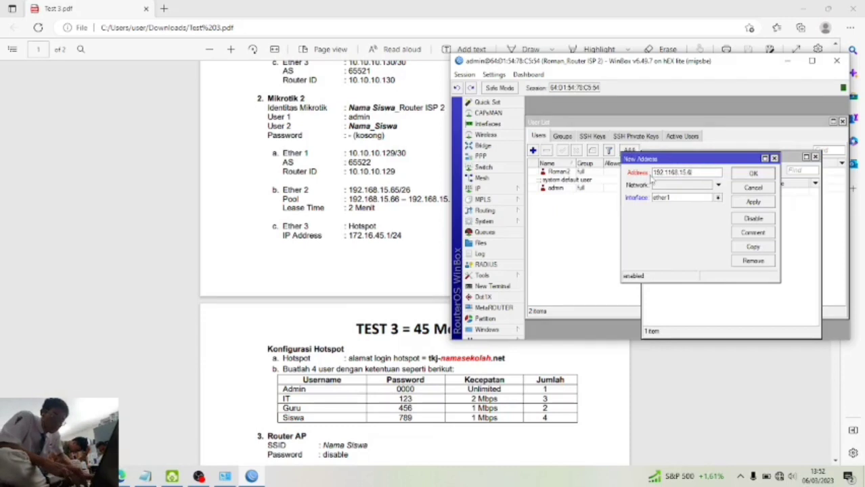
{"action": "key", "text": "BackSpace"}
{"action": "key", "text": "BackSpace"}
{"action": "key", "text": "BackSpace"}
{"action": "key", "text": "BackSpace"}
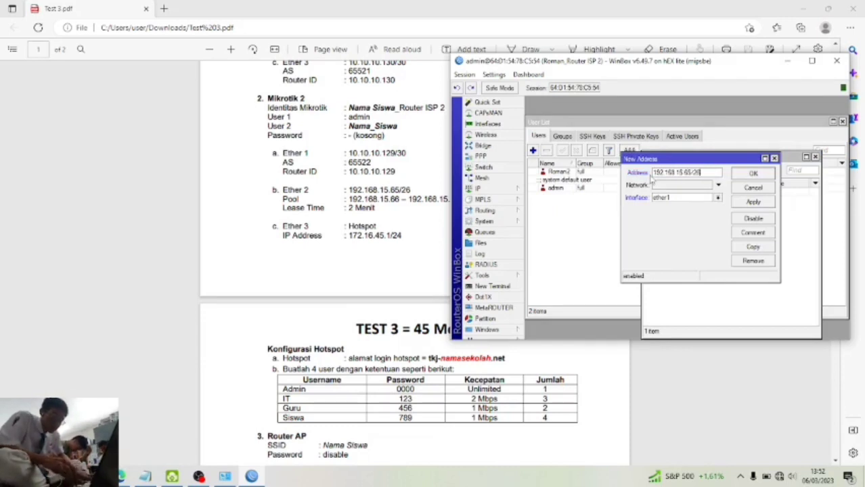
{"action": "left_click", "coordinate": [718, 197]}
{"action": "left_click", "coordinate": [715, 219]}
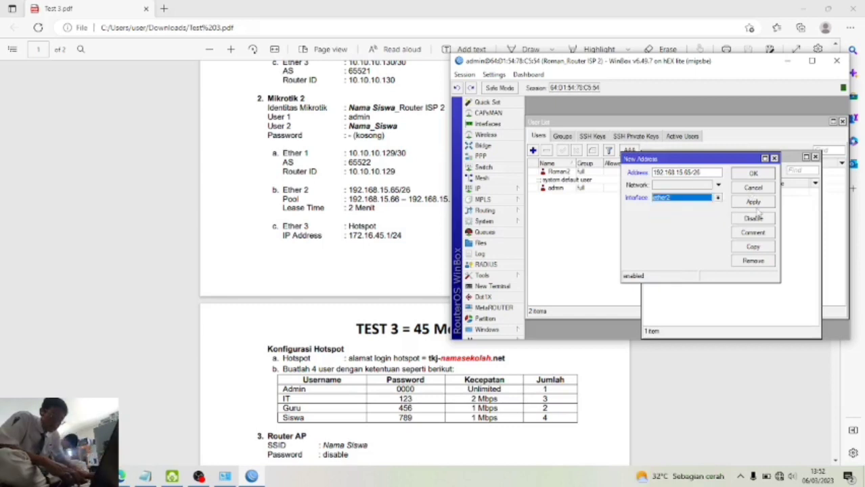
{"action": "left_click", "coordinate": [755, 201]}
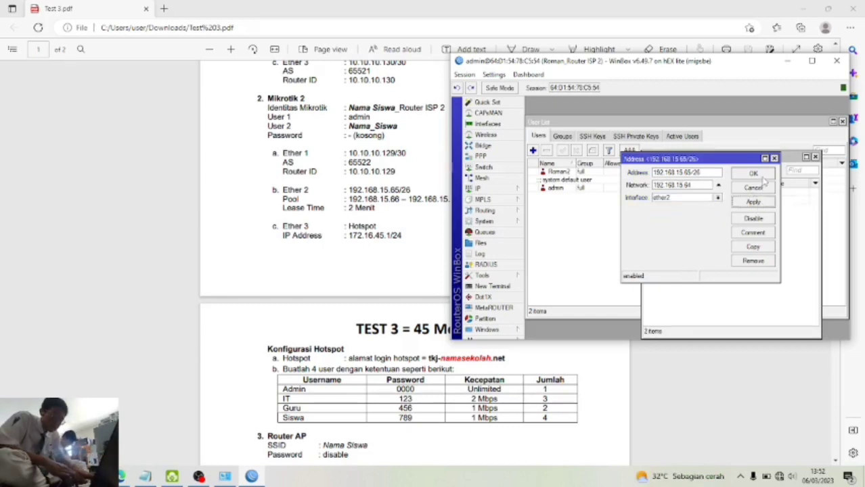
{"action": "left_click", "coordinate": [754, 174]}
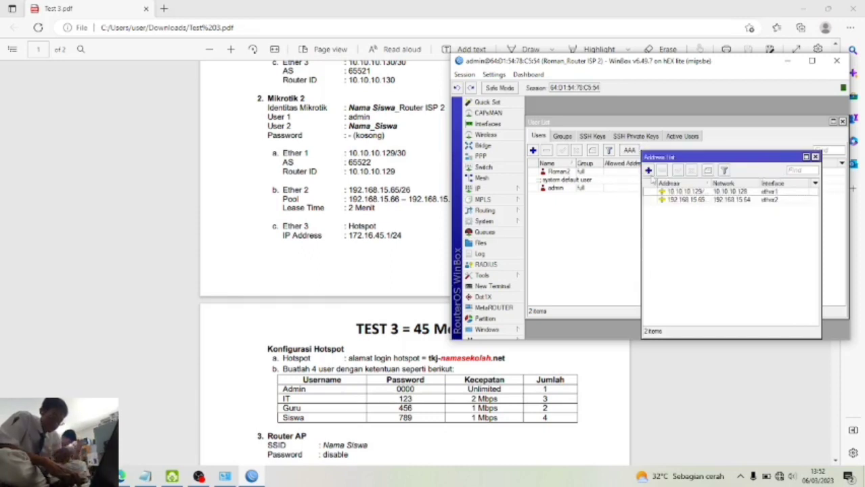
- Add IP address 172.16.45.1/24 on ether3
{"action": "left_click", "coordinate": [648, 171]}
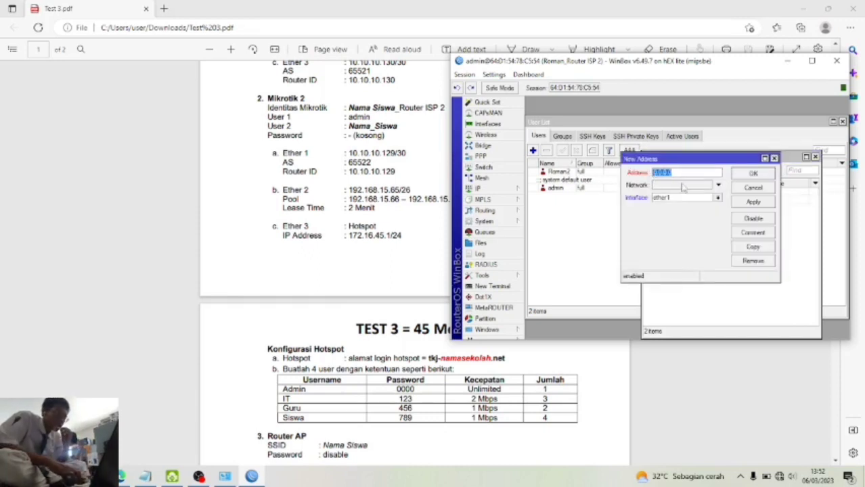
{"action": "type", "text": "17"}
{"action": "type", "text": "2.16"}
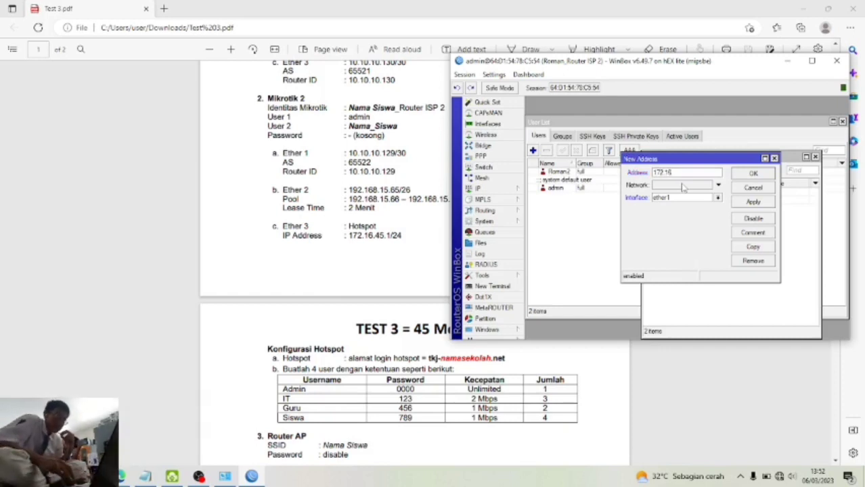
{"action": "type", "text": ".45.1/24"}
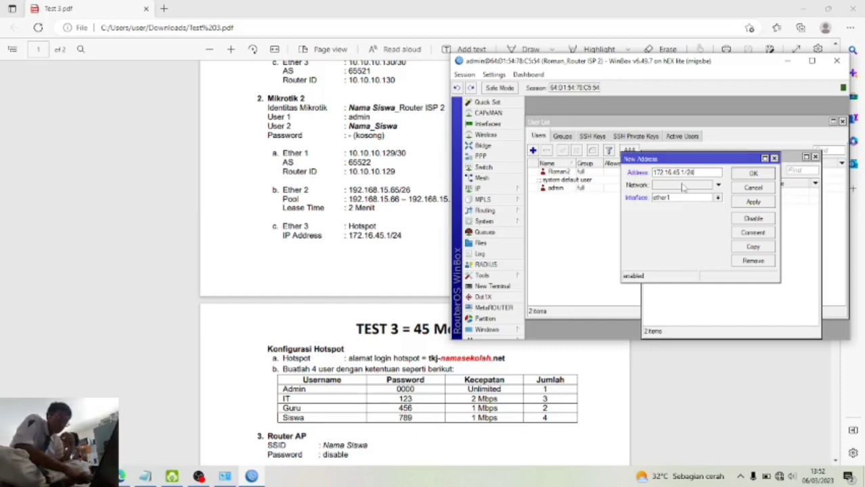
{"action": "left_click", "coordinate": [718, 198]}
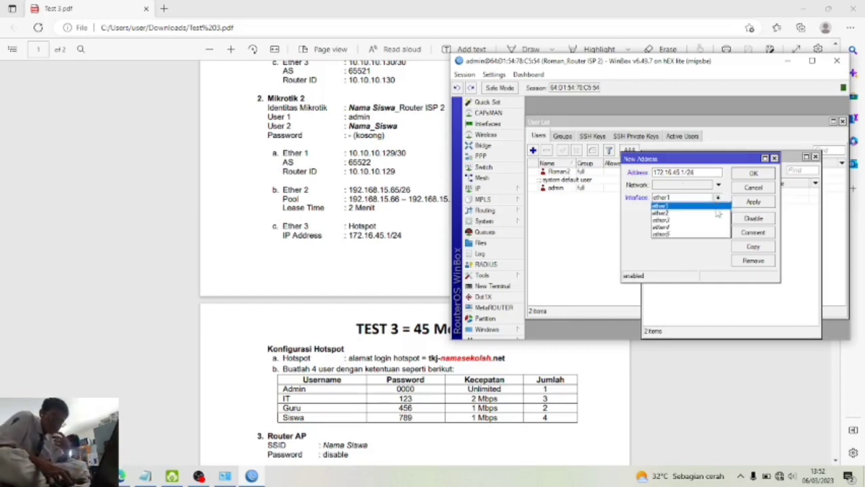
{"action": "left_click", "coordinate": [716, 221]}
{"action": "left_click", "coordinate": [758, 201]}
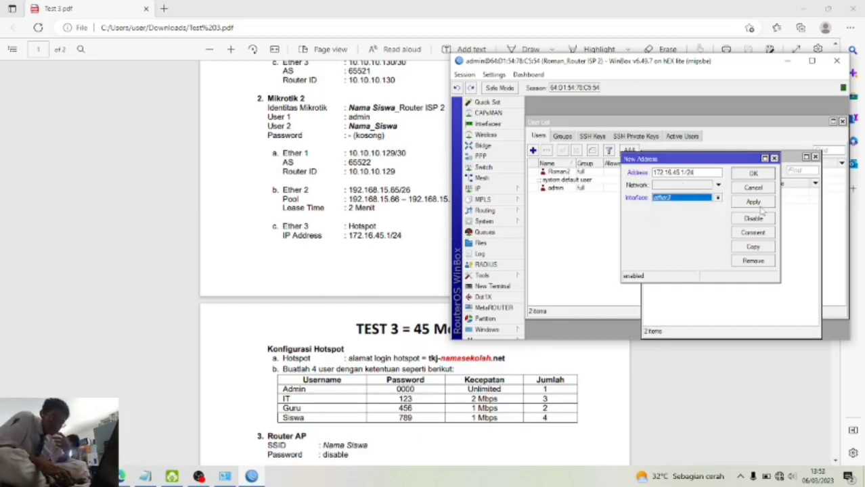
{"action": "left_click", "coordinate": [754, 174]}
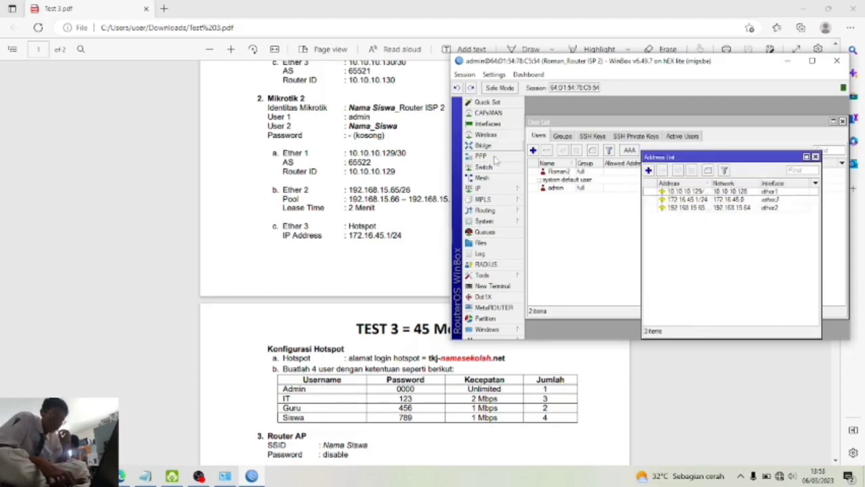
{"action": "left_click", "coordinate": [499, 190]}
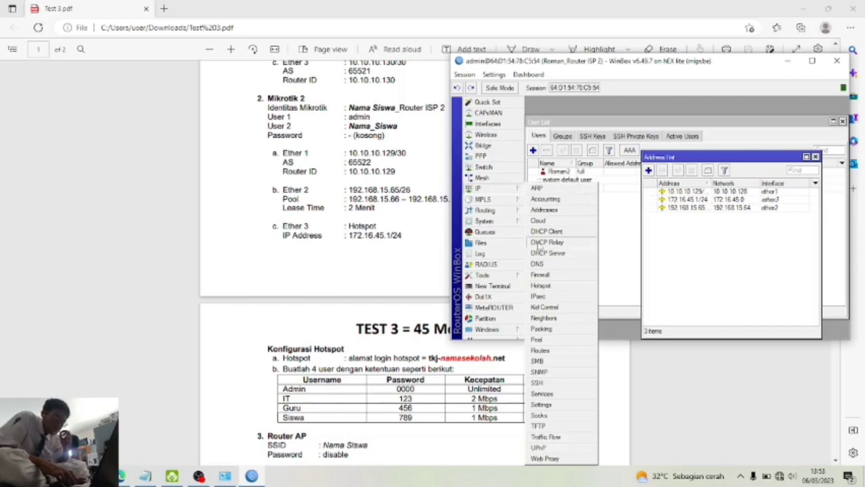
- Enter DNS servers 203.77.255.2 and 203.77.225.2 and apply the DNS settings
{"action": "left_click", "coordinate": [547, 265]}
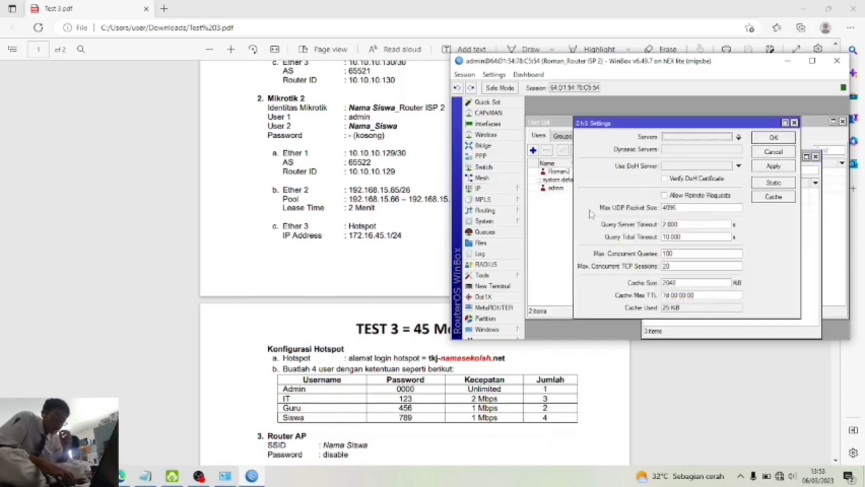
{"action": "left_click", "coordinate": [739, 139]}
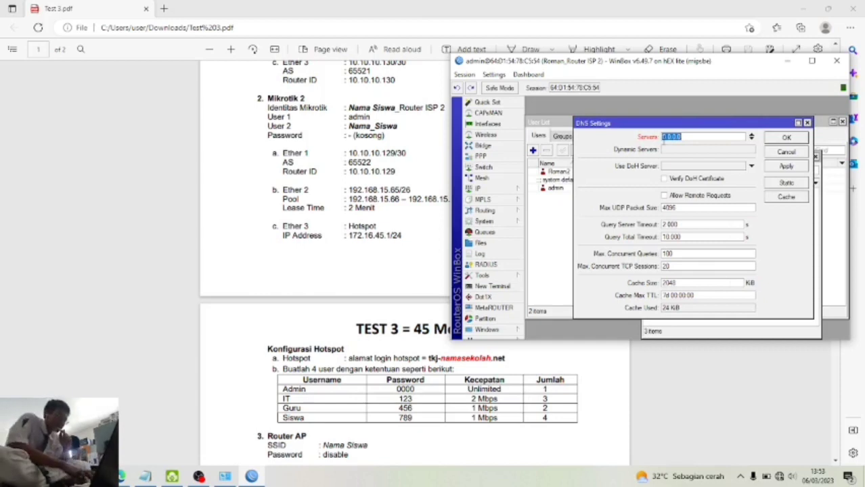
{"action": "type", "text": "8"}
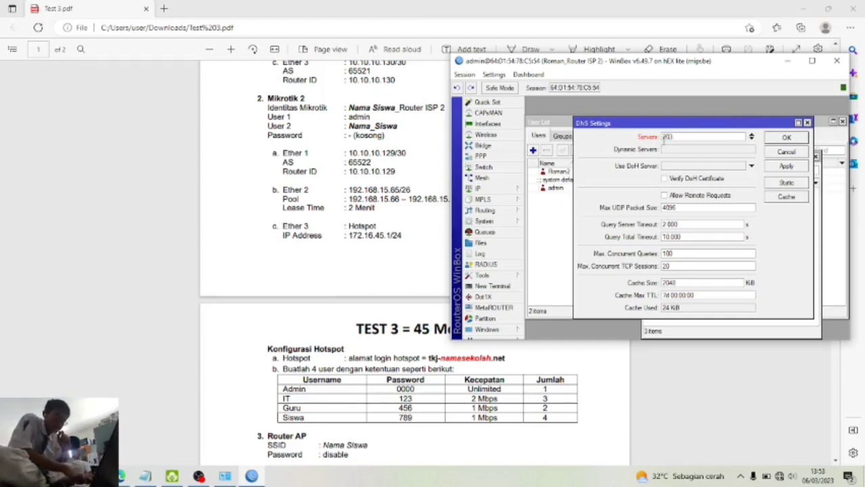
{"action": "type", "text": "03.77.255.2"}
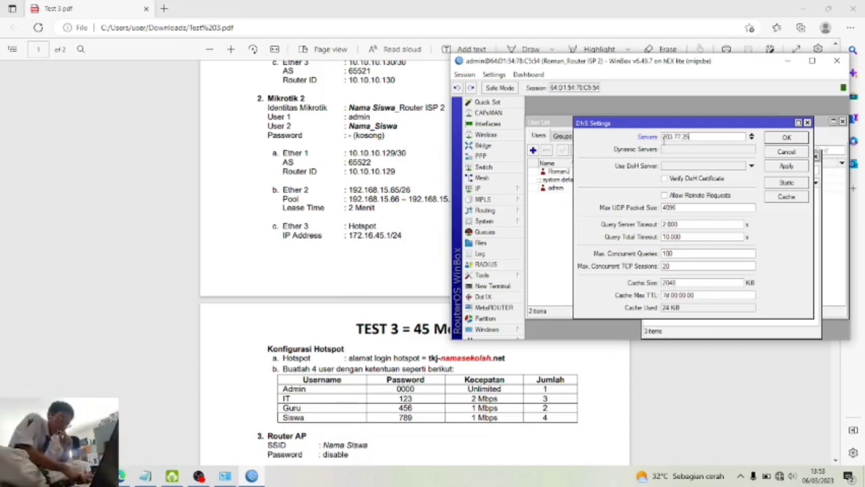
{"action": "left_click", "coordinate": [751, 140]}
{"action": "type", "text": "2"}
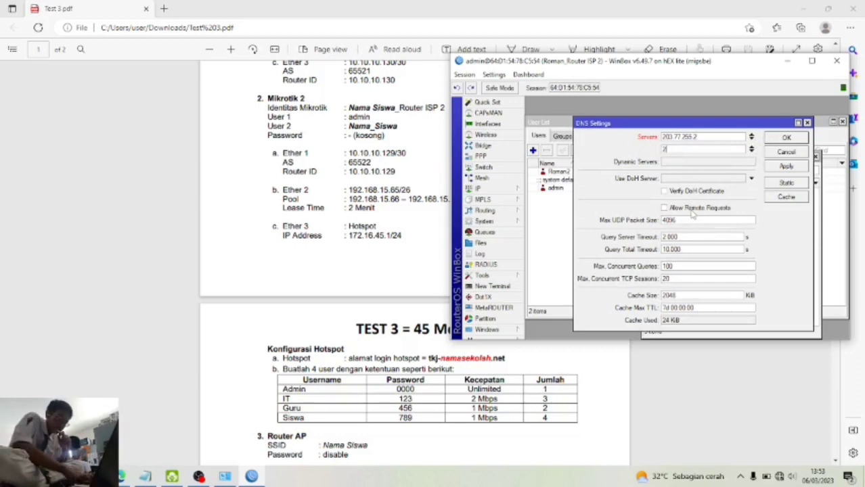
{"action": "type", "text": "03.77"}
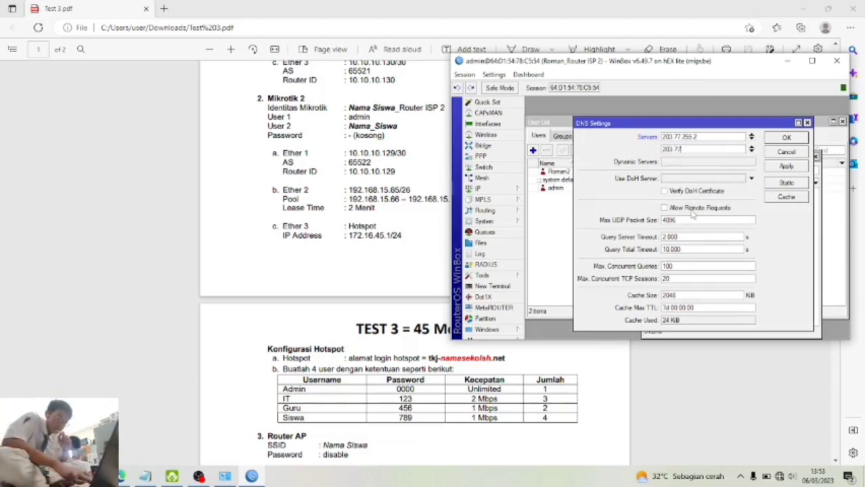
{"action": "type", "text": ".22"}
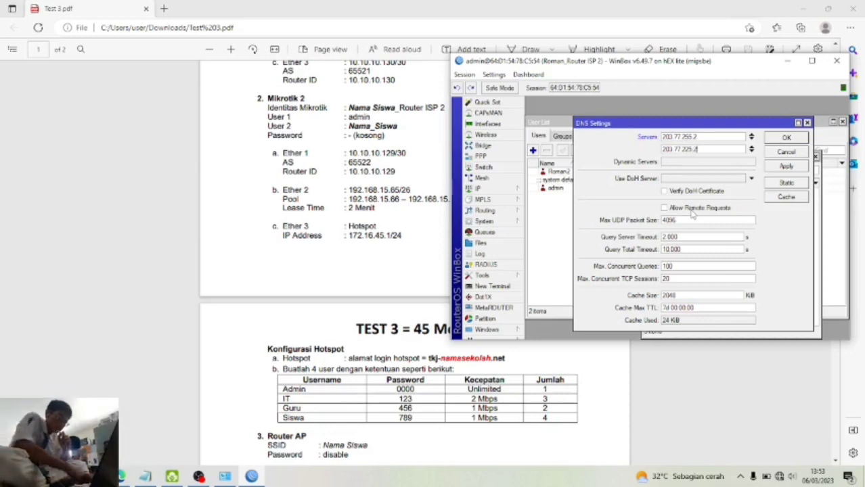
{"action": "type", "text": "5.2"}
{"action": "left_click", "coordinate": [783, 168]}
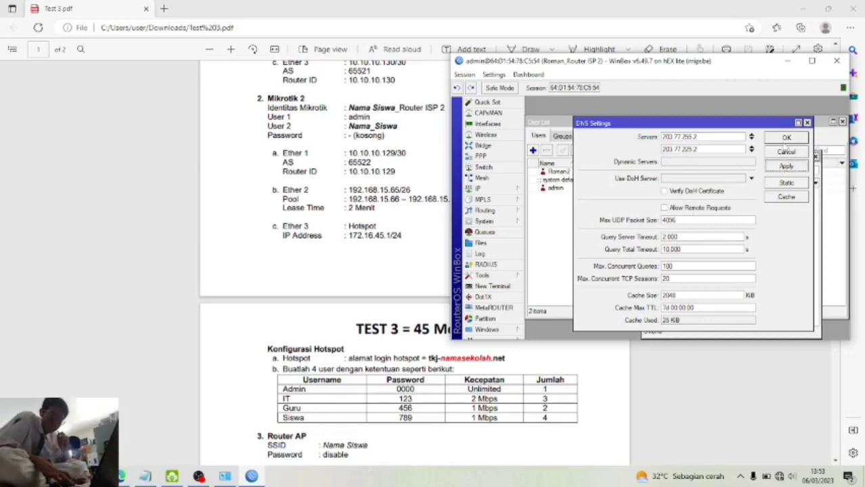
{"action": "left_click", "coordinate": [786, 138]}
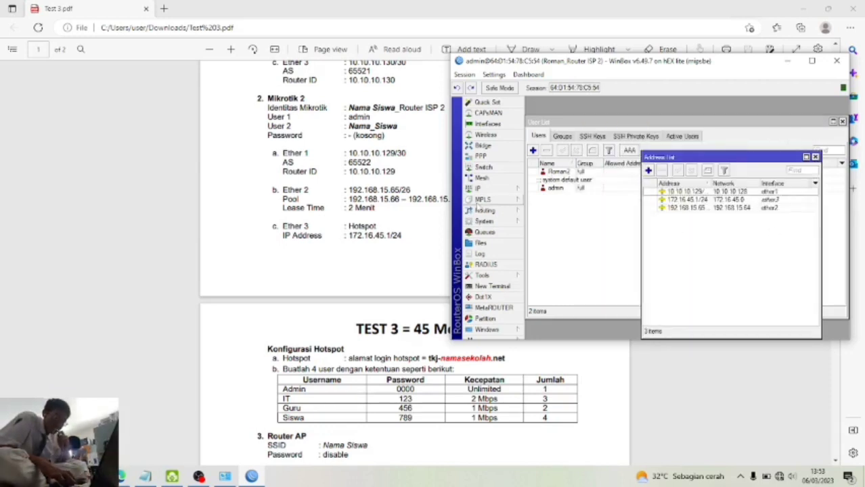
- Create a srcnat NAT rule with out-interface ether1 and action masquerade
{"action": "left_click", "coordinate": [487, 190]}
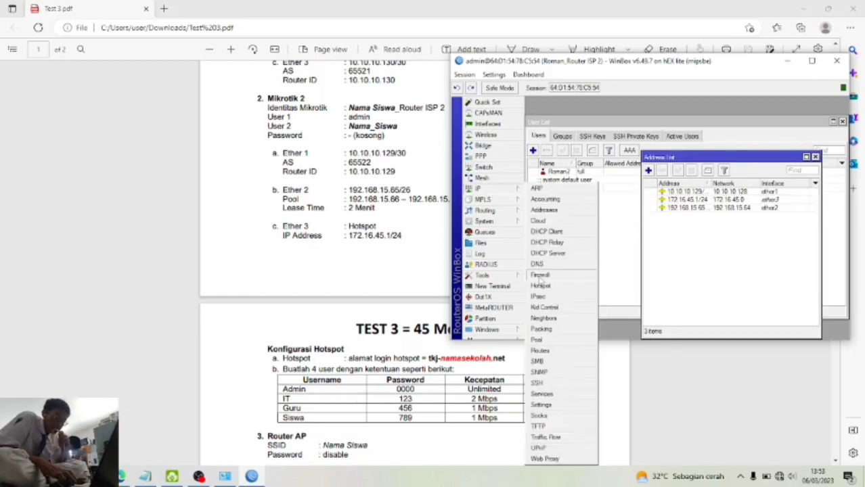
{"action": "left_click", "coordinate": [541, 277]}
{"action": "left_click", "coordinate": [573, 148]}
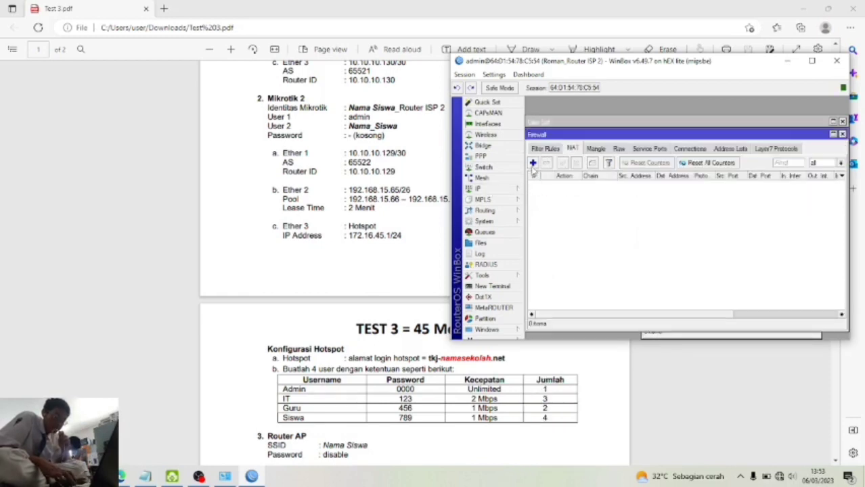
{"action": "left_click", "coordinate": [532, 164]}
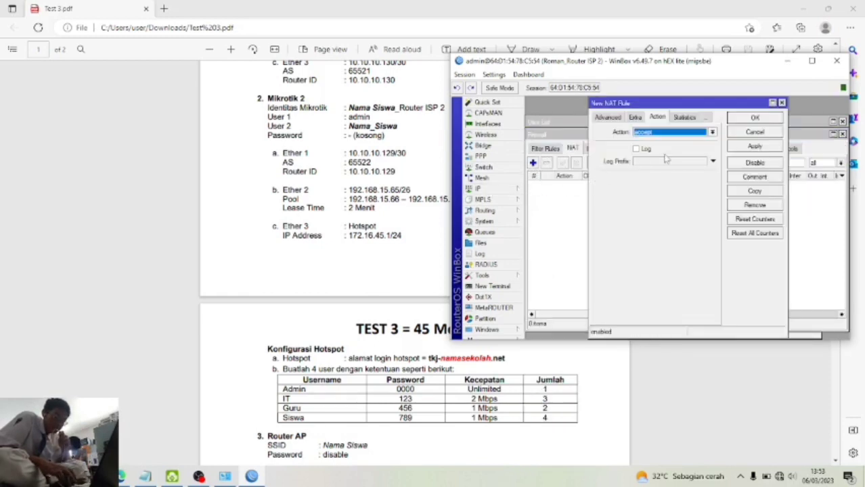
{"action": "left_click", "coordinate": [606, 118]}
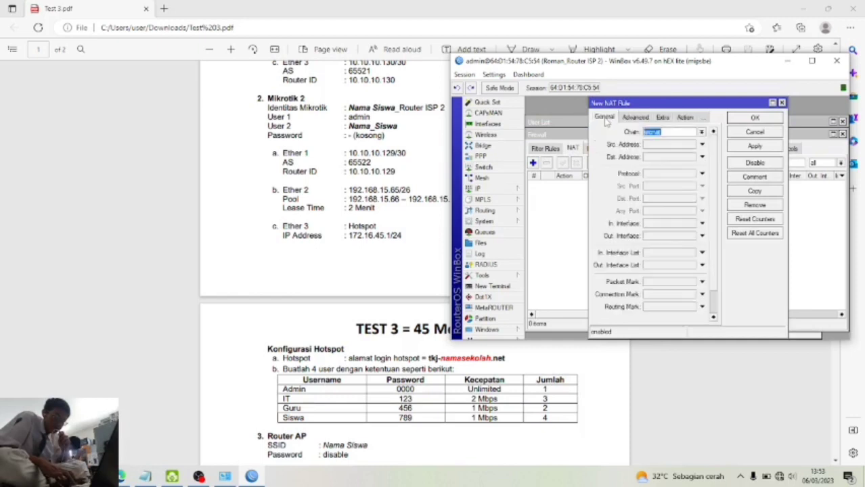
{"action": "left_click", "coordinate": [702, 235]}
{"action": "left_click", "coordinate": [701, 250]}
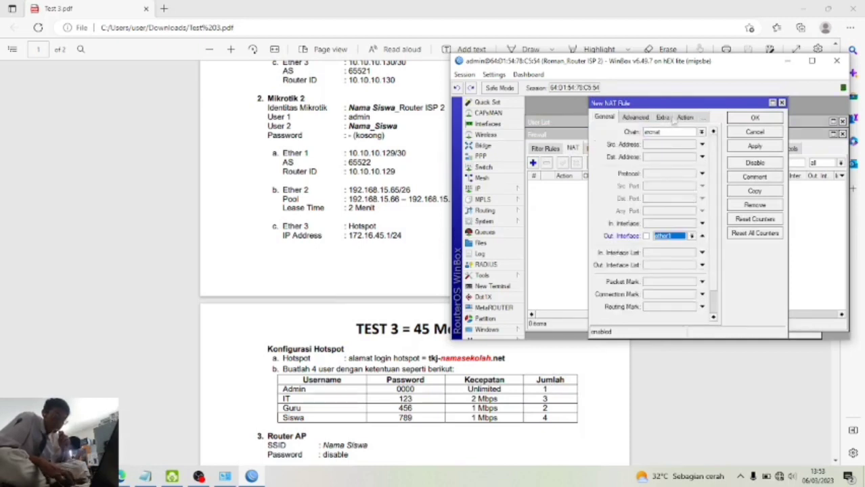
{"action": "left_click", "coordinate": [686, 118]}
{"action": "left_click", "coordinate": [661, 135]}
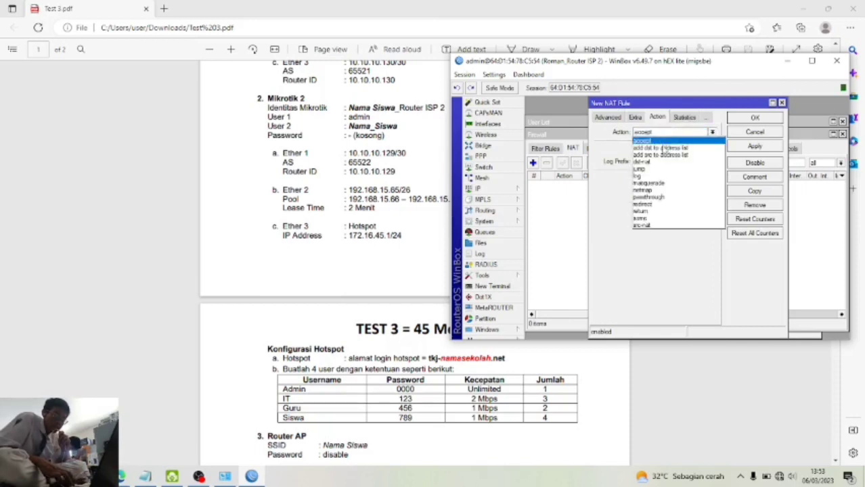
{"action": "left_click", "coordinate": [665, 184]}
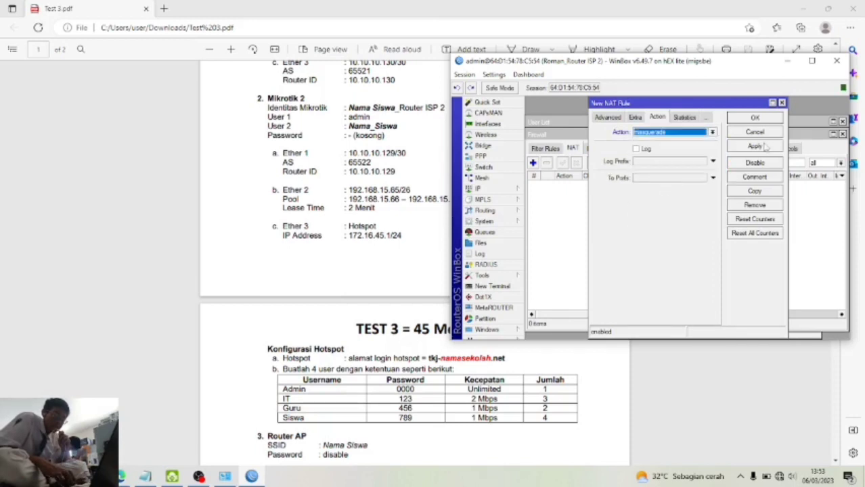
{"action": "left_click", "coordinate": [755, 119]}
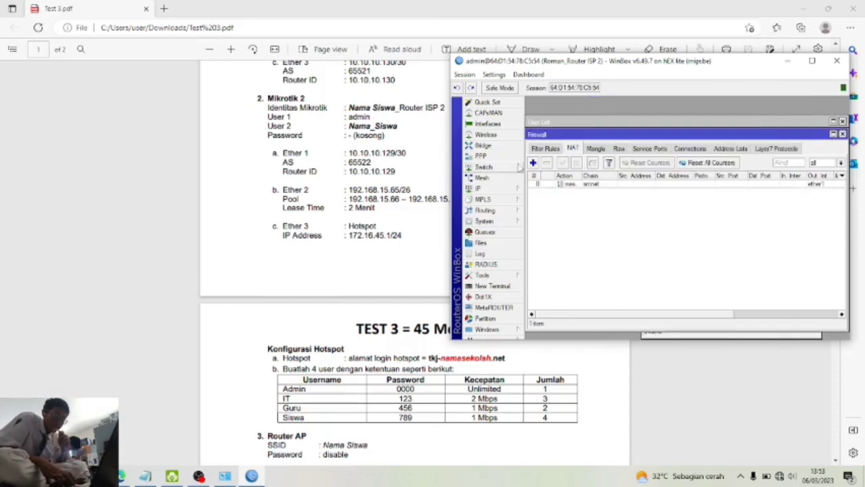
{"action": "left_click", "coordinate": [478, 190]}
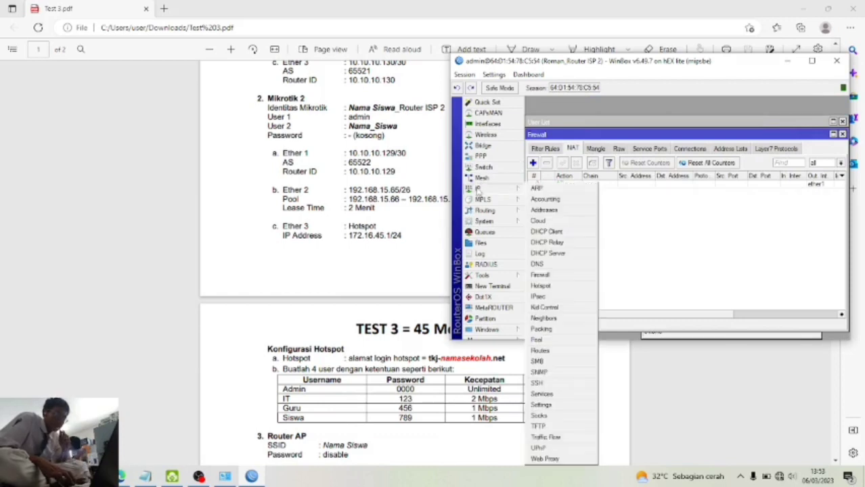
- Run DHCP Setup on ether2, accepting the 192.168.15.64/26 address space and gateway
{"action": "left_click", "coordinate": [563, 254]}
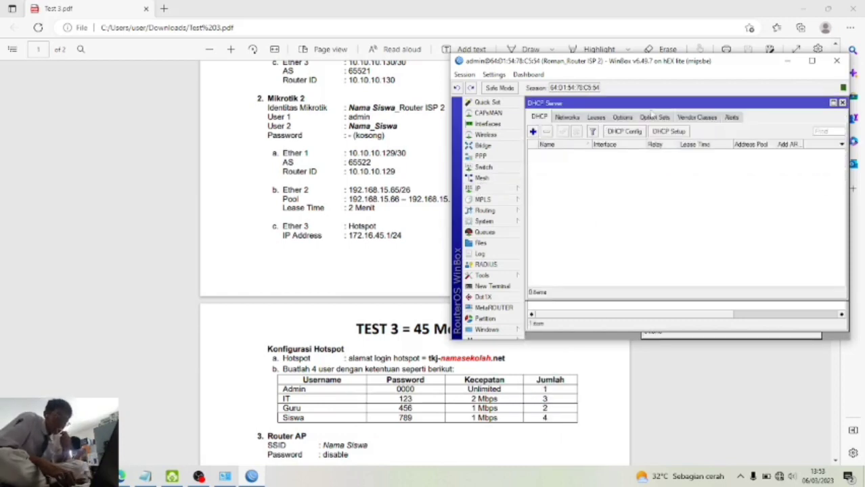
{"action": "left_click", "coordinate": [669, 132]}
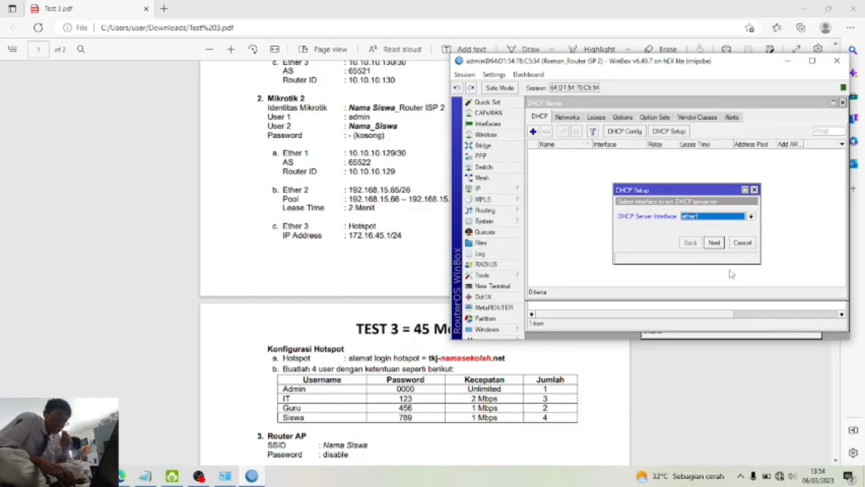
{"action": "left_click", "coordinate": [737, 219]}
{"action": "left_click", "coordinate": [735, 232]}
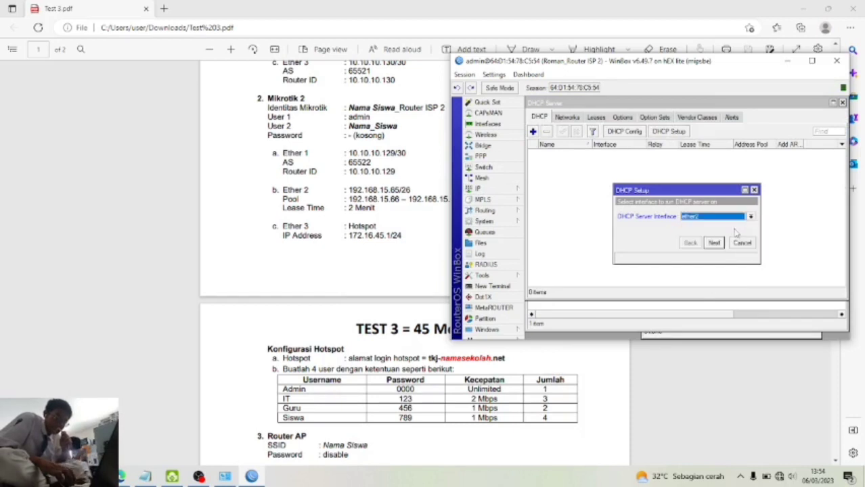
{"action": "left_click", "coordinate": [716, 243]}
{"action": "left_click", "coordinate": [714, 243]}
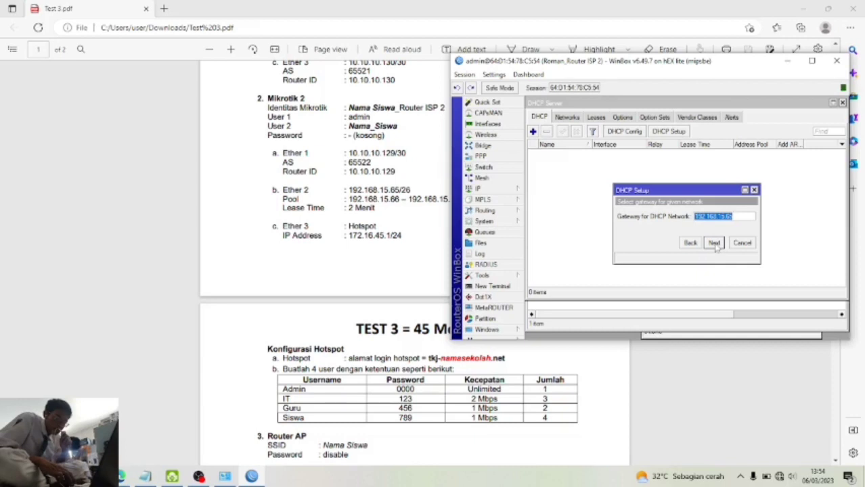
{"action": "left_click", "coordinate": [715, 243]}
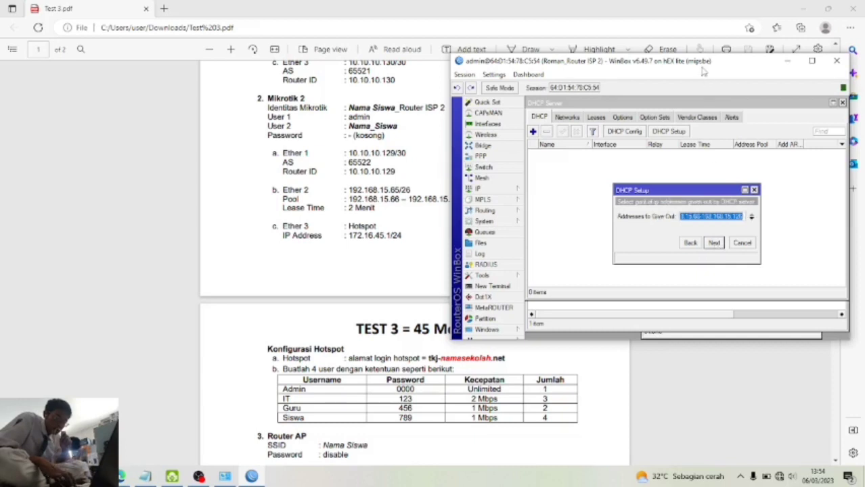
{"action": "left_click_drag", "start_coordinate": [707, 66], "coordinate": [733, 63]}
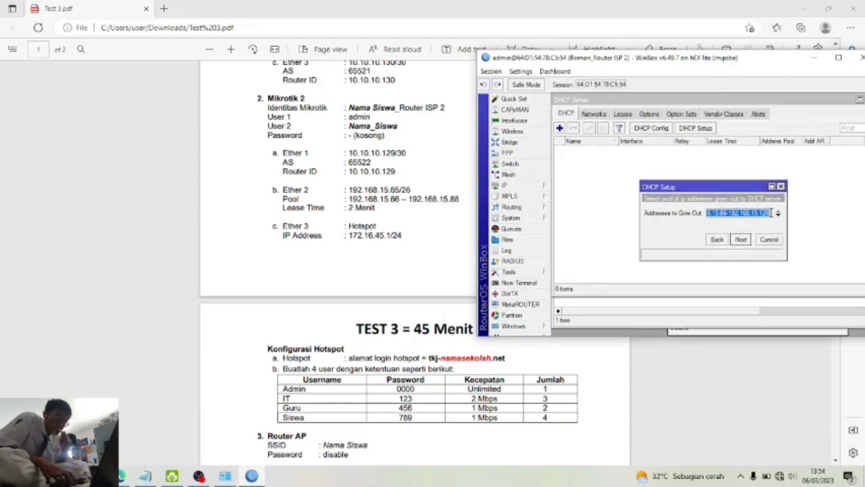
- End the address pool at 192.168.15.88, set lease time 00:02:00, and finish setup
{"action": "left_click", "coordinate": [771, 212]}
{"action": "key", "text": "BackSpace"}
{"action": "key", "text": "BackSpace"}
{"action": "key", "text": "BackSpace"}
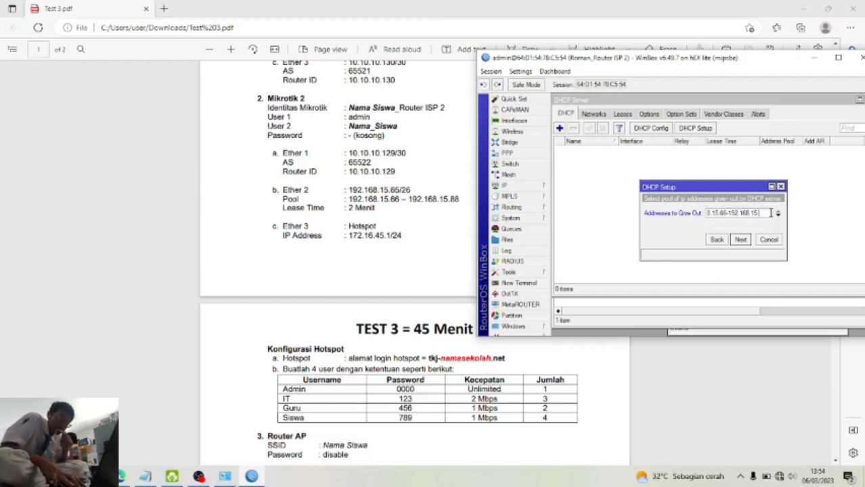
{"action": "type", "text": "88"}
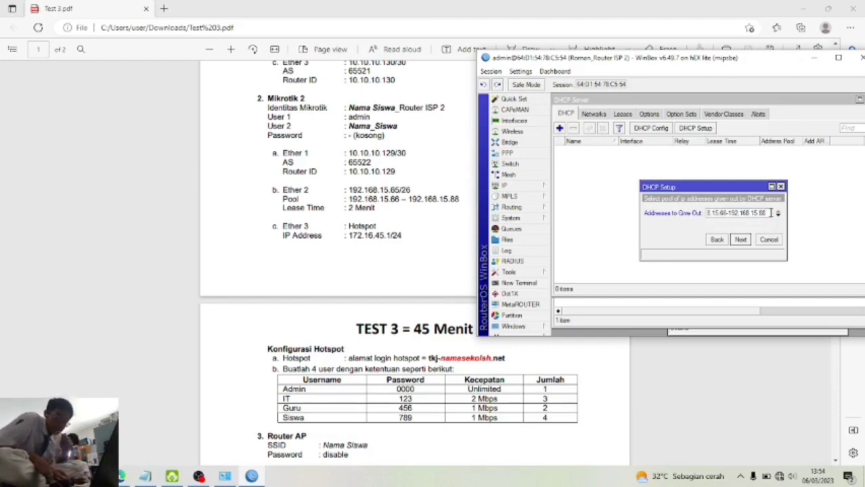
{"action": "left_click", "coordinate": [741, 240]}
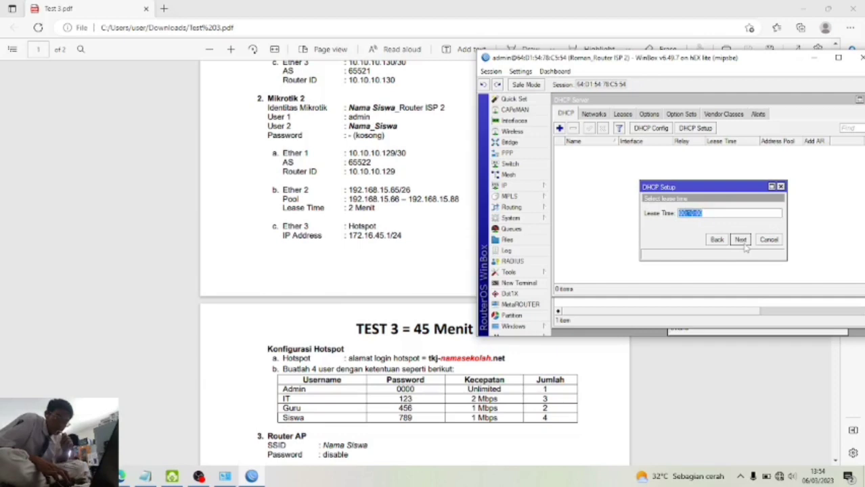
{"action": "left_click", "coordinate": [692, 213]}
{"action": "key", "text": "BackSpace"}
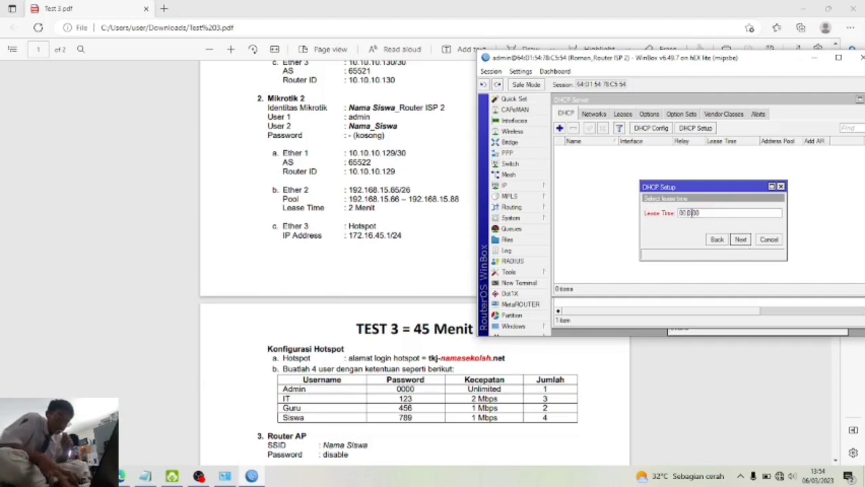
{"action": "type", "text": "2"}
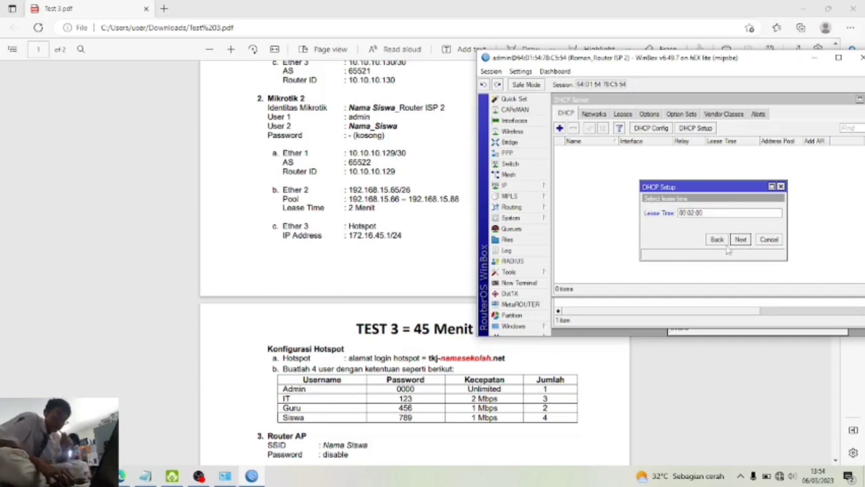
{"action": "left_click", "coordinate": [740, 241]}
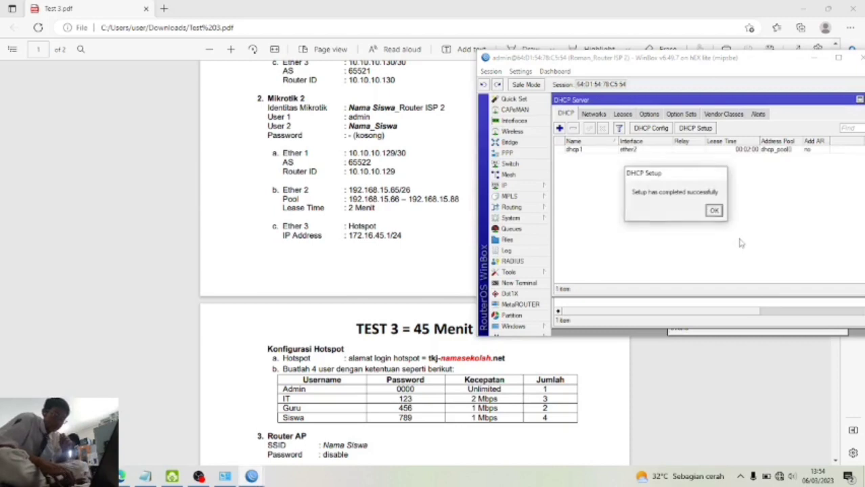
{"action": "left_click", "coordinate": [714, 211]}
- Start Hotspot Setup on ether3 with masquerading off and local address 172.16.45.1/24
{"action": "scroll", "coordinate": [419, 258], "scroll_direction": "down", "scroll_amount": 3}
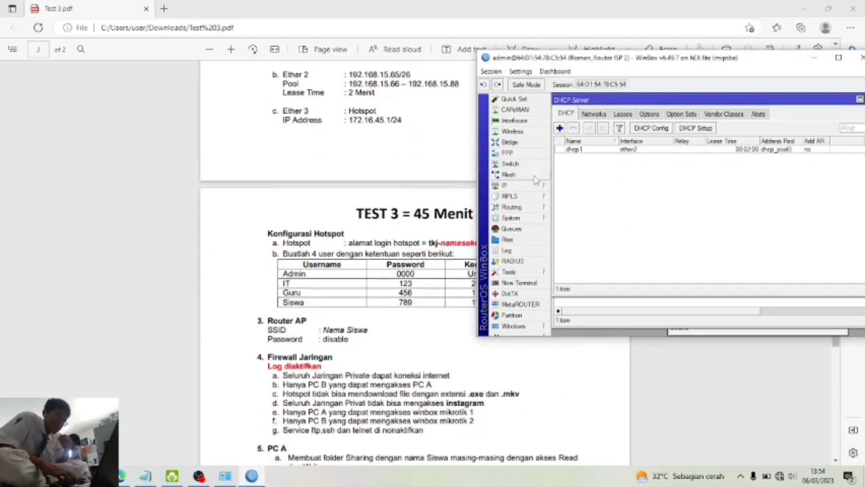
{"action": "left_click", "coordinate": [535, 186]}
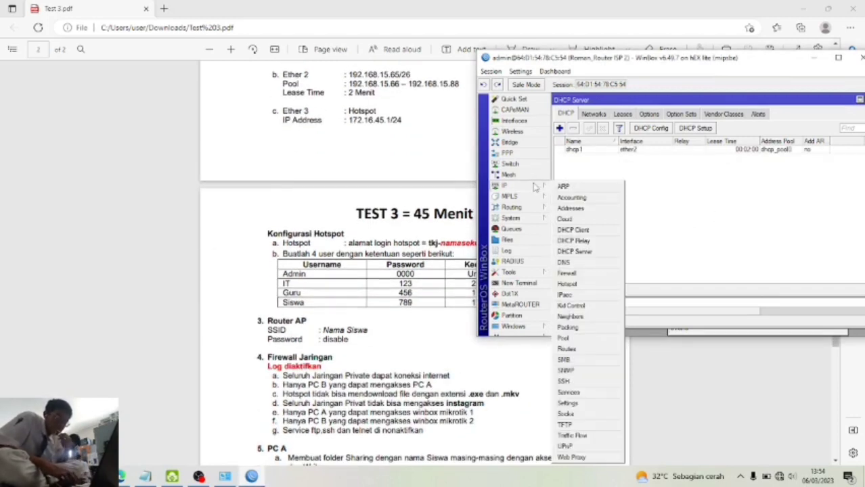
{"action": "left_click", "coordinate": [568, 285]}
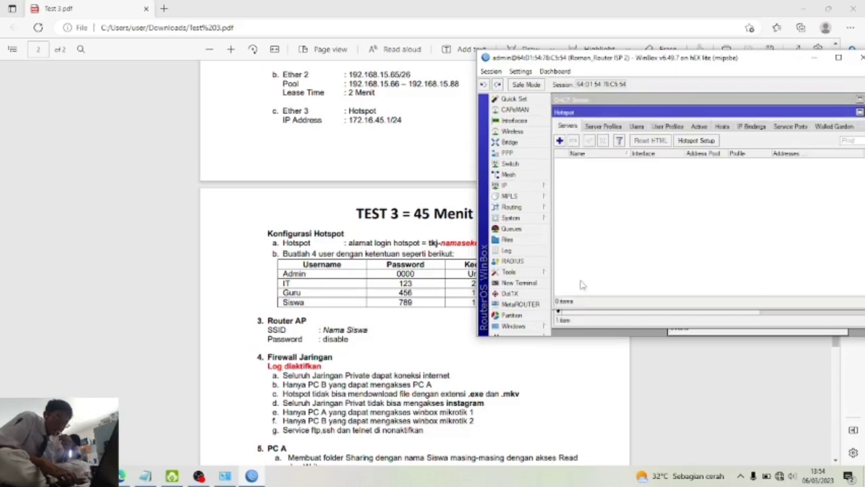
{"action": "left_click", "coordinate": [685, 140]}
{"action": "left_click", "coordinate": [725, 208]}
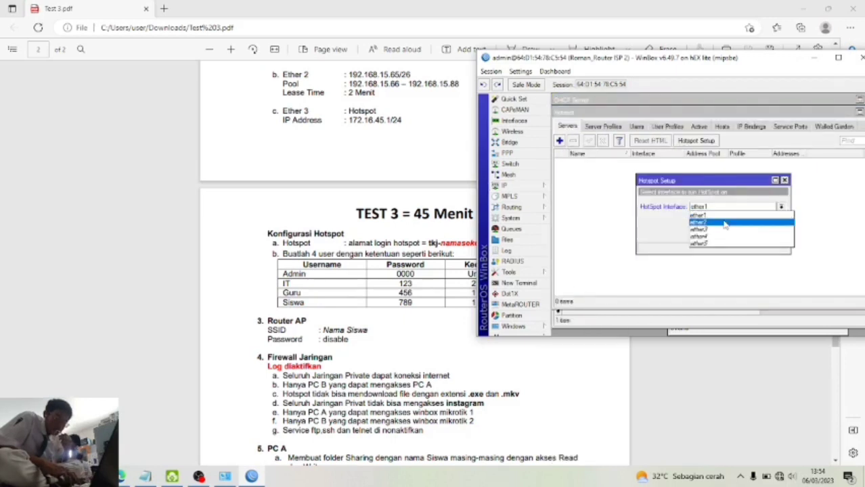
{"action": "left_click", "coordinate": [725, 232]}
{"action": "left_click", "coordinate": [745, 234]}
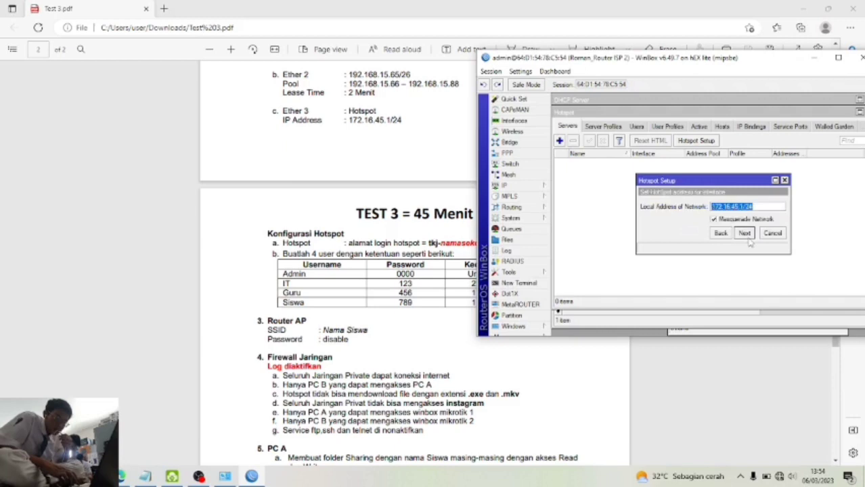
{"action": "left_click", "coordinate": [714, 220]}
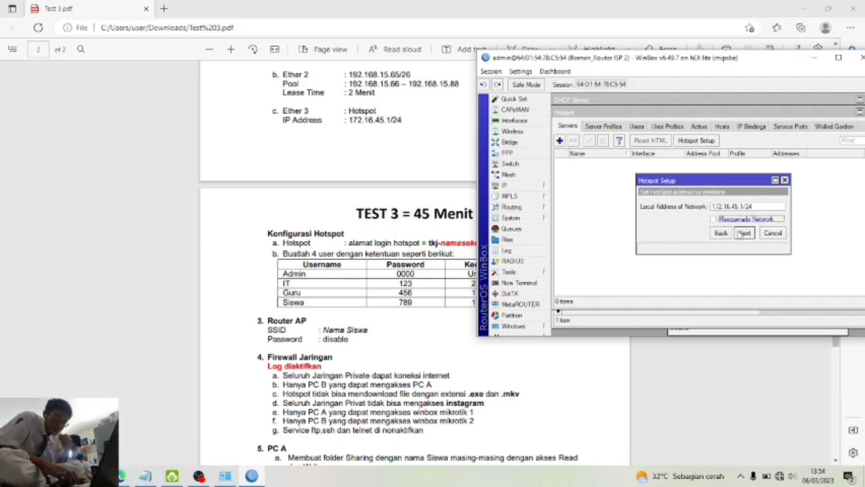
{"action": "left_click", "coordinate": [745, 234]}
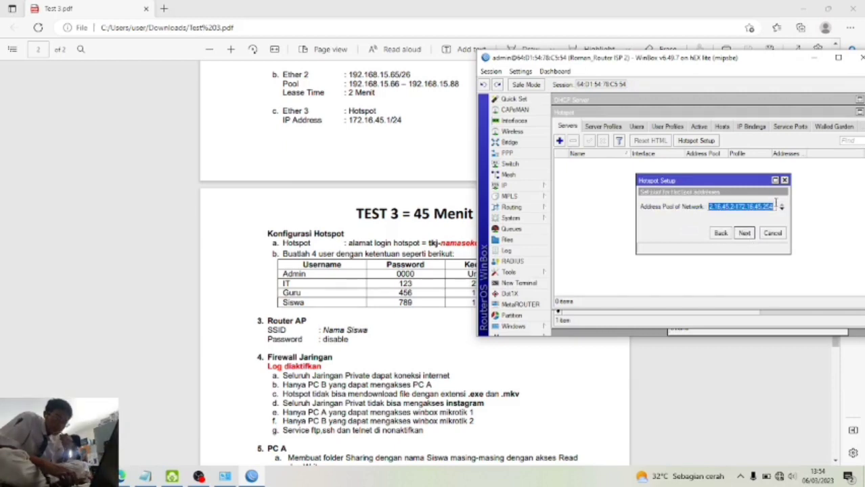
- Accept the pool, certificate, SMTP, DNS and DNS-name defaults, set the admin user's password, and finish
{"action": "left_click", "coordinate": [745, 233]}
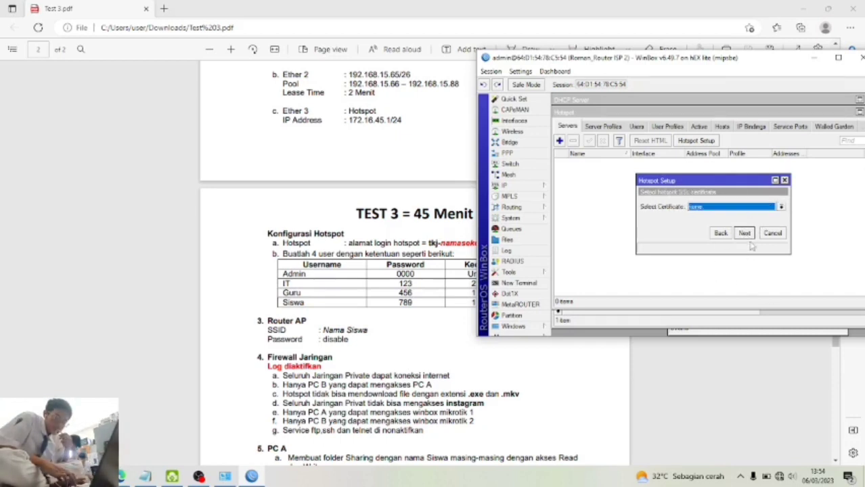
{"action": "left_click", "coordinate": [745, 233]}
{"action": "left_click", "coordinate": [744, 234]}
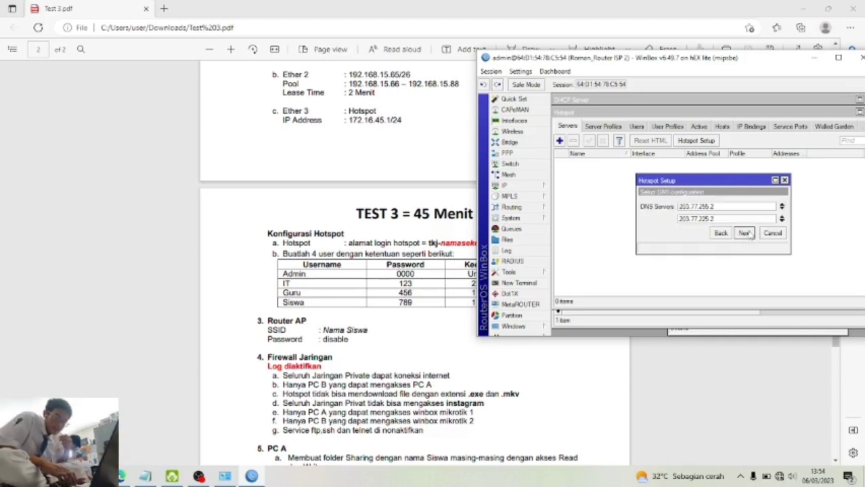
{"action": "left_click", "coordinate": [744, 233]}
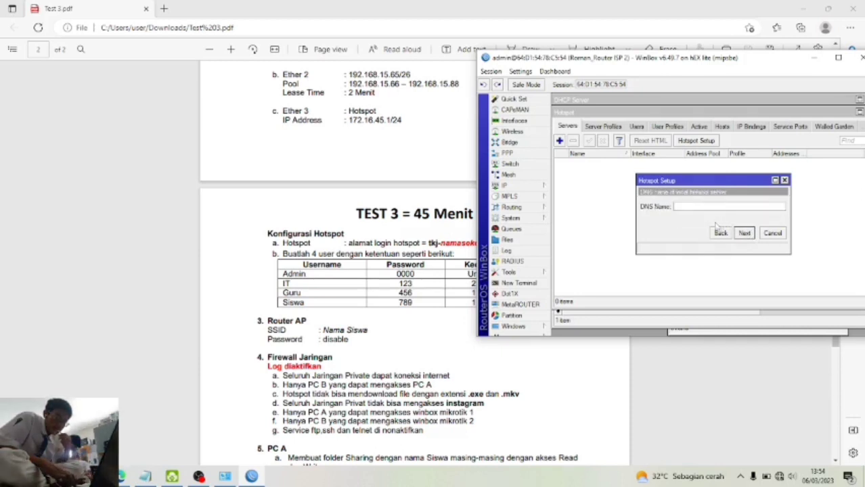
{"action": "left_click_drag", "start_coordinate": [642, 65], "coordinate": [685, 67]}
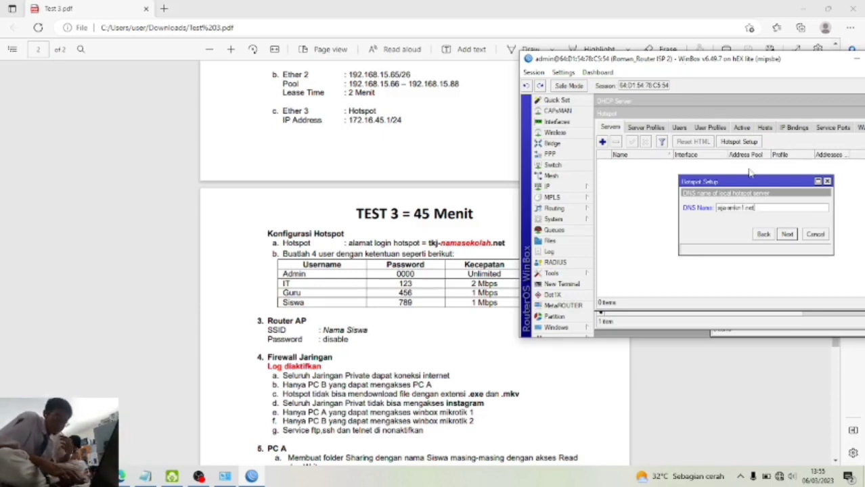
{"action": "left_click", "coordinate": [787, 237]}
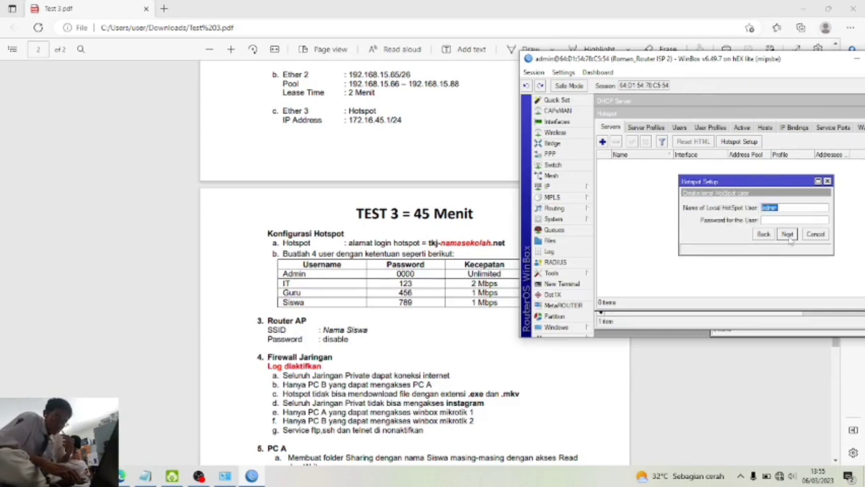
{"action": "left_click", "coordinate": [800, 219]}
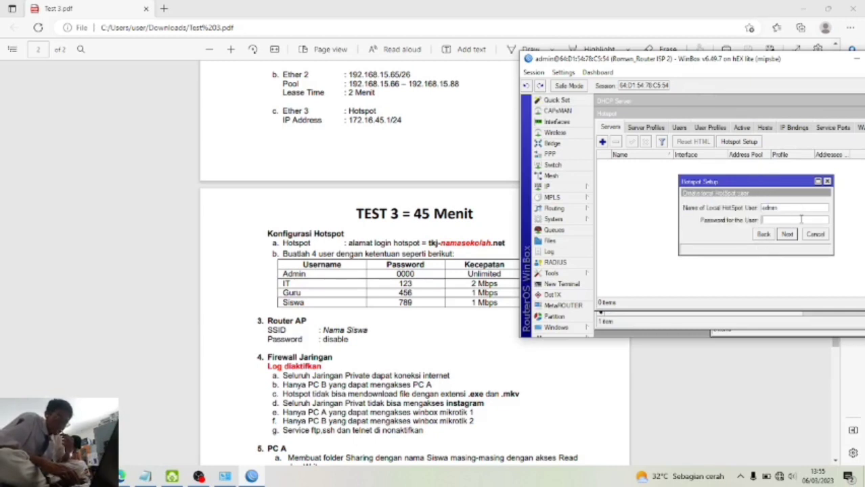
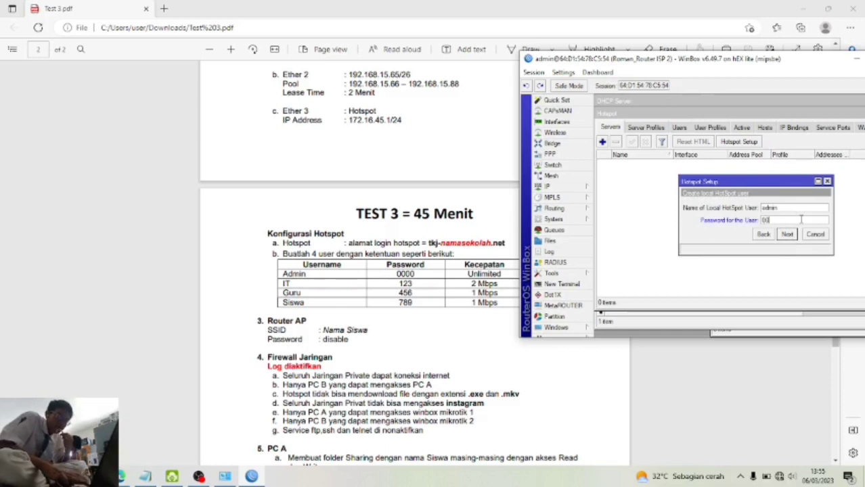
{"action": "left_click", "coordinate": [788, 238]}
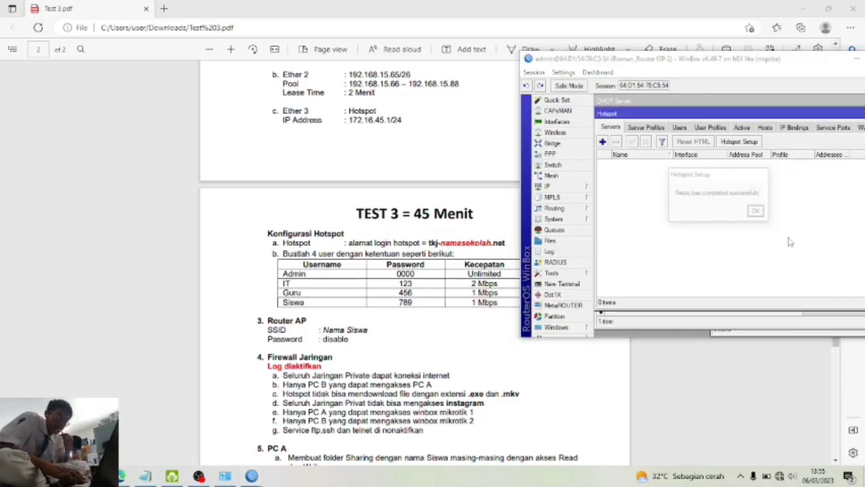
{"action": "left_click", "coordinate": [758, 216]}
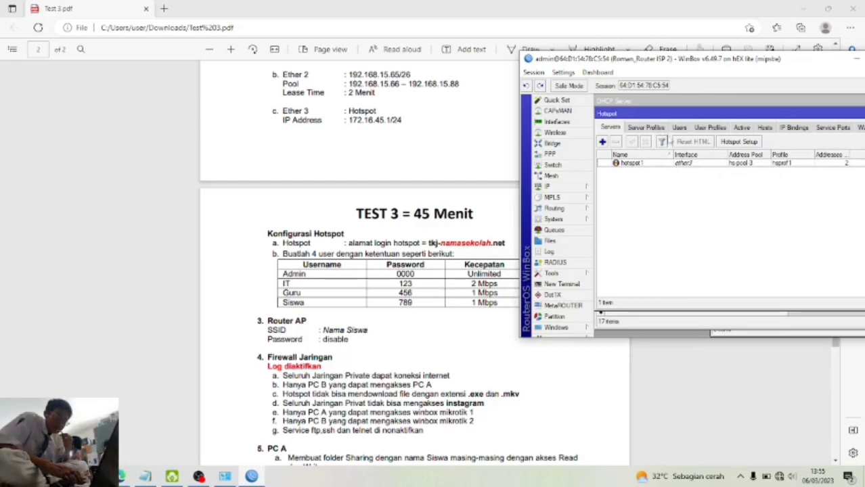
- Open the IP > DHCP Server list on the second router and close it again
{"action": "left_click", "coordinate": [559, 189]}
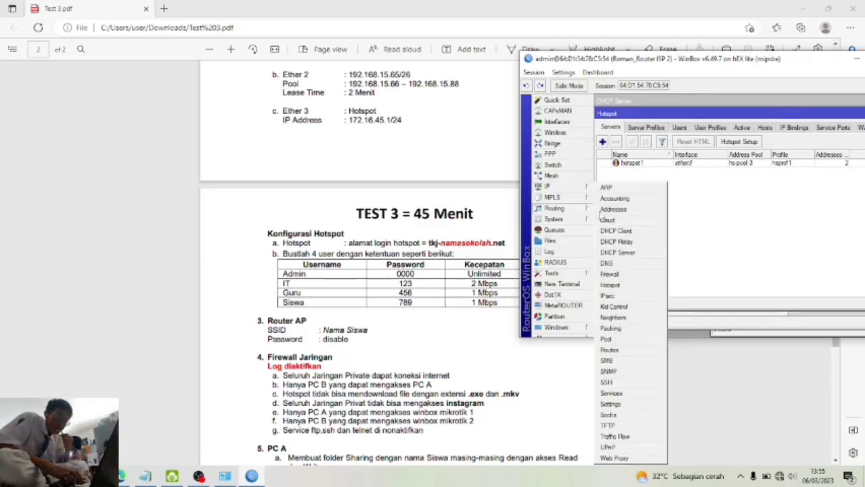
{"action": "left_click", "coordinate": [617, 252]}
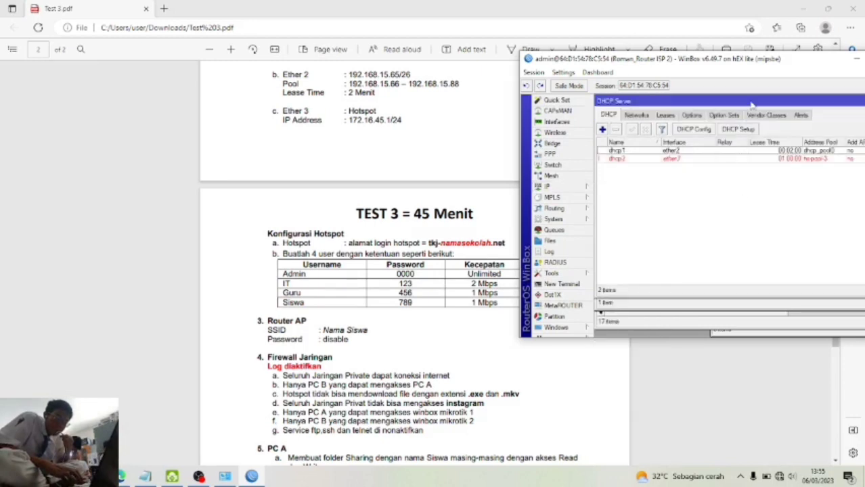
{"action": "left_click_drag", "start_coordinate": [751, 104], "coordinate": [734, 130]}
{"action": "left_click", "coordinate": [821, 132]}
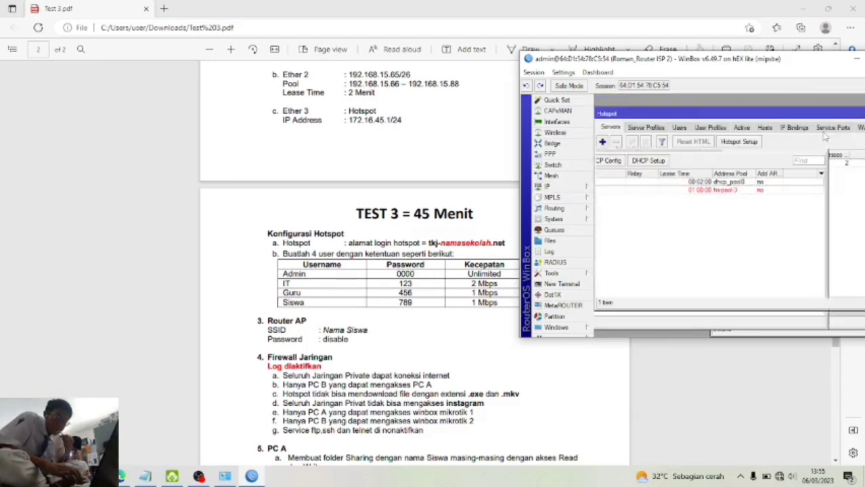
- Start a new route entry from the IP > Routes list
{"action": "left_click", "coordinate": [570, 191]}
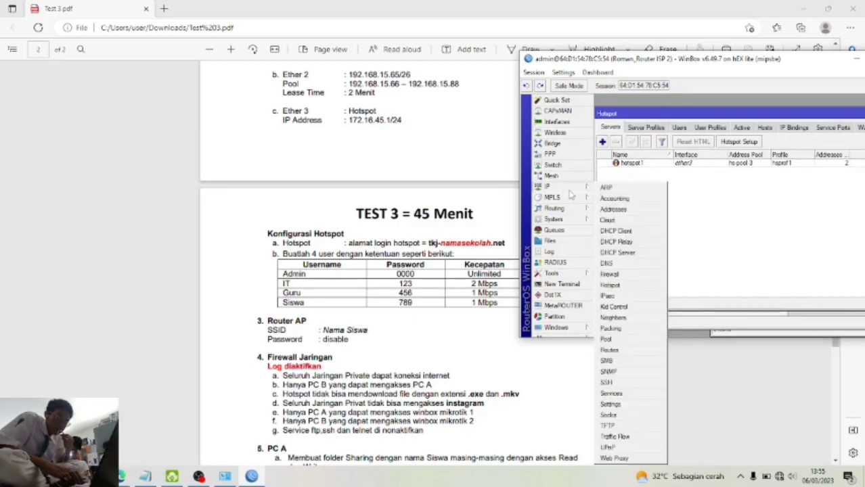
{"action": "left_click", "coordinate": [628, 354]}
{"action": "left_click", "coordinate": [602, 129]}
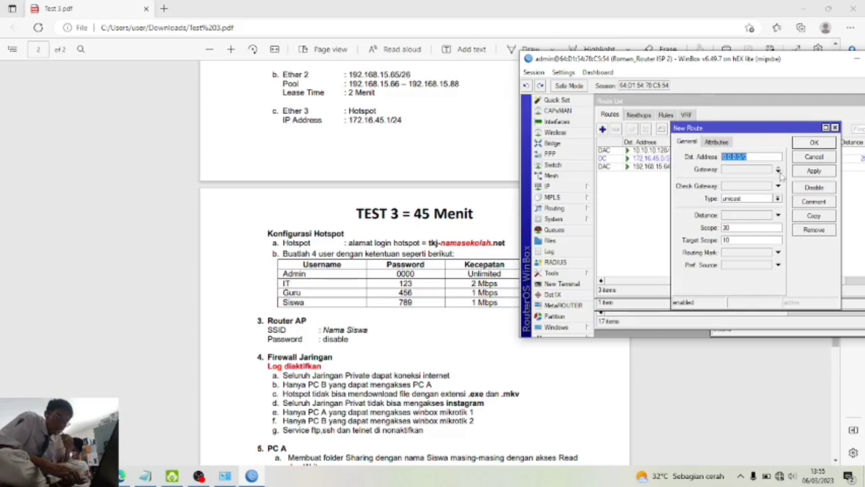
- Create a default route 0.0.0.0/0 via gateway 10.10.10.130 and save it
{"action": "left_click", "coordinate": [778, 171]}
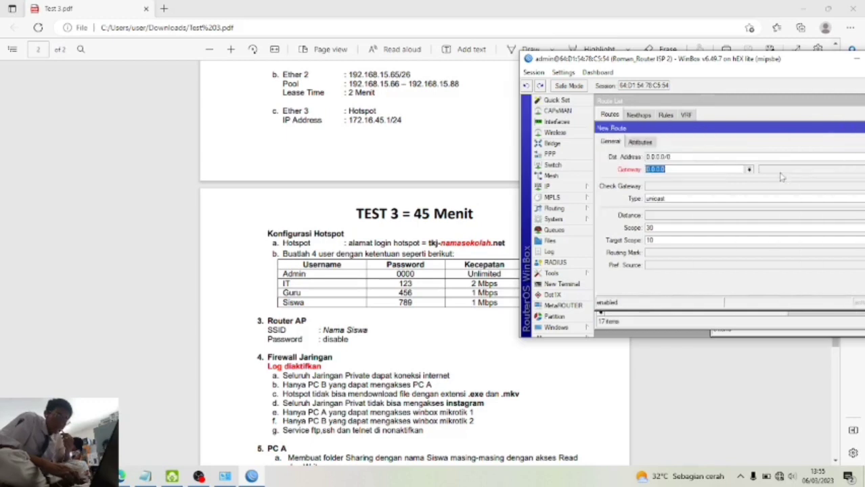
{"action": "type", "text": "10"}
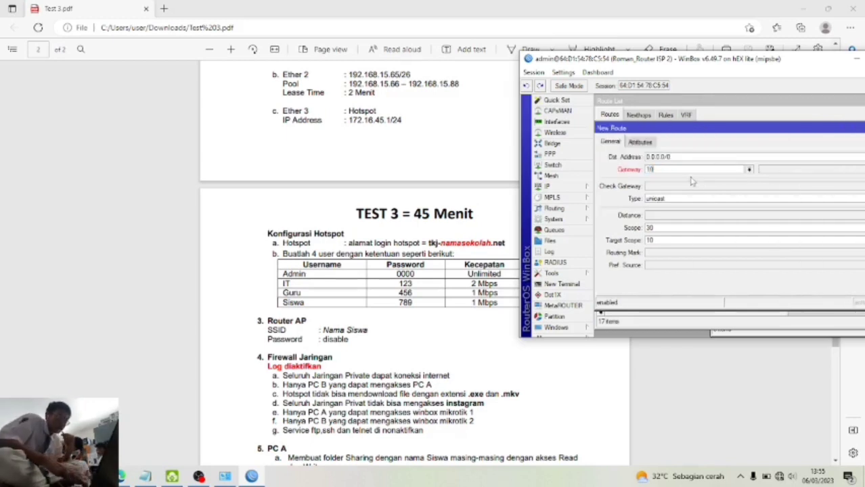
{"action": "type", "text": ".10.10.130"}
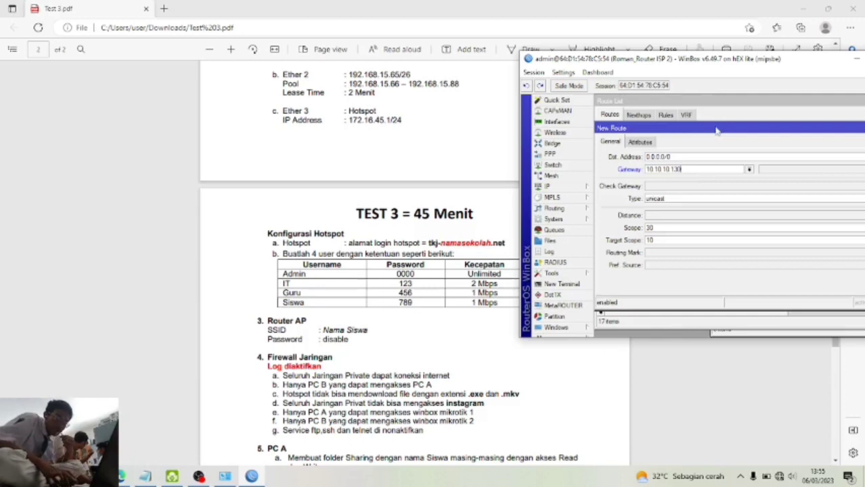
{"action": "left_click_drag", "start_coordinate": [715, 129], "coordinate": [619, 136]}
{"action": "left_click", "coordinate": [860, 181]}
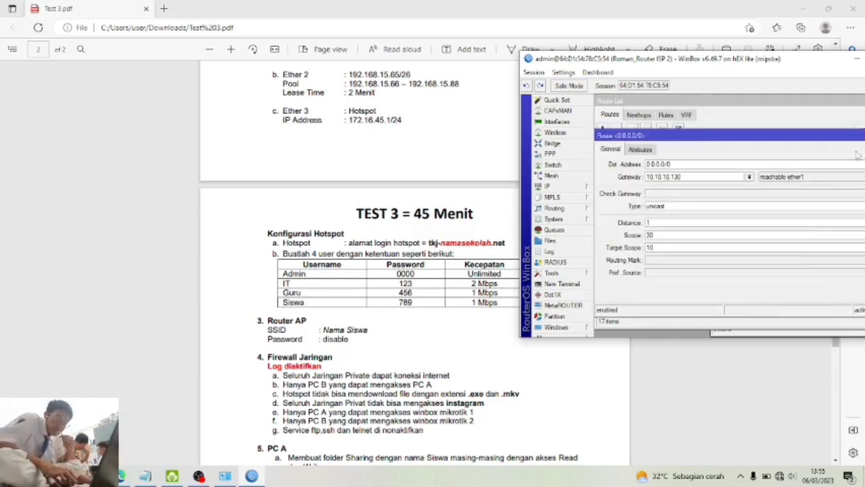
{"action": "left_click_drag", "start_coordinate": [840, 138], "coordinate": [620, 187]}
{"action": "left_click", "coordinate": [737, 200]}
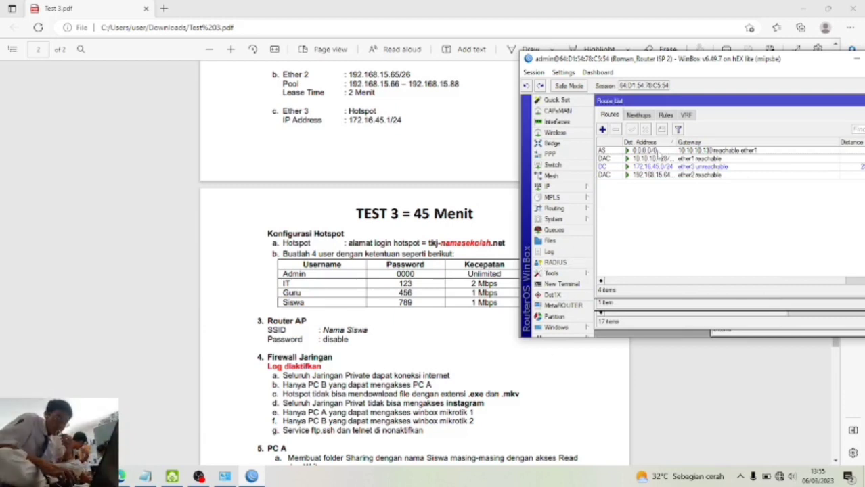
- Disable and re-enable the Ethernet 2 adapter in Network Connections, then return to WinBox
{"action": "mouse_move", "coordinate": [234, 482]}
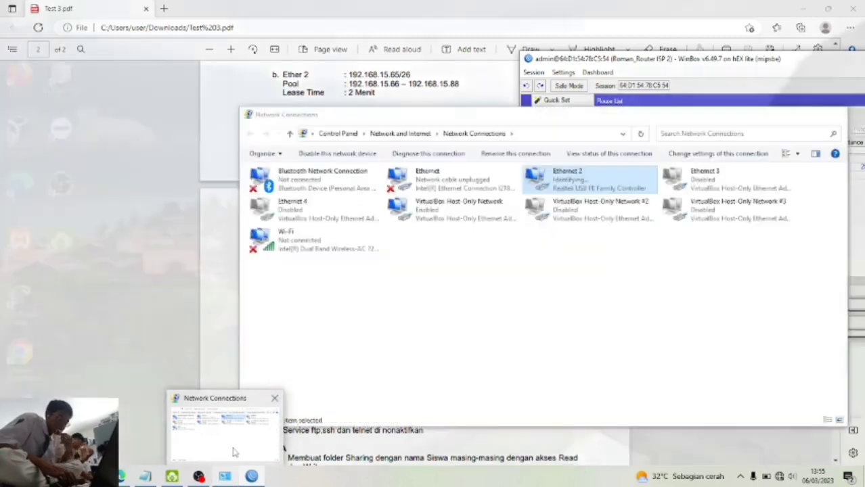
{"action": "left_click", "coordinate": [233, 452]}
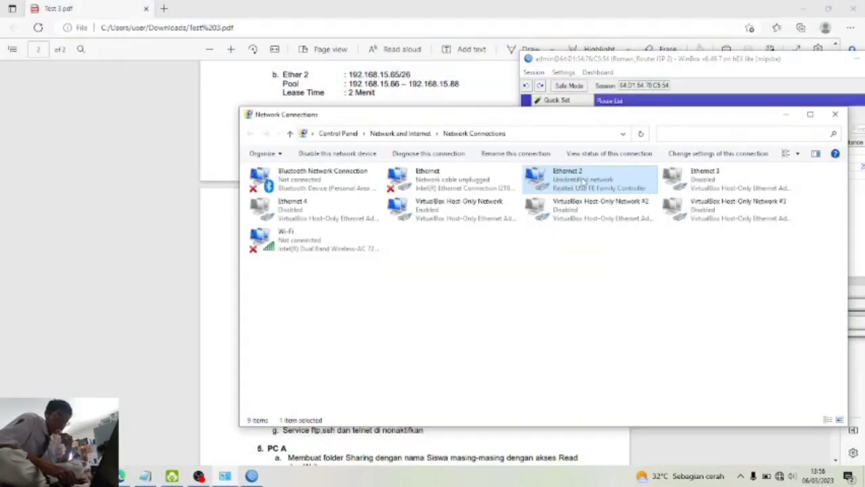
{"action": "right_click", "coordinate": [583, 182]}
{"action": "left_click", "coordinate": [598, 186]}
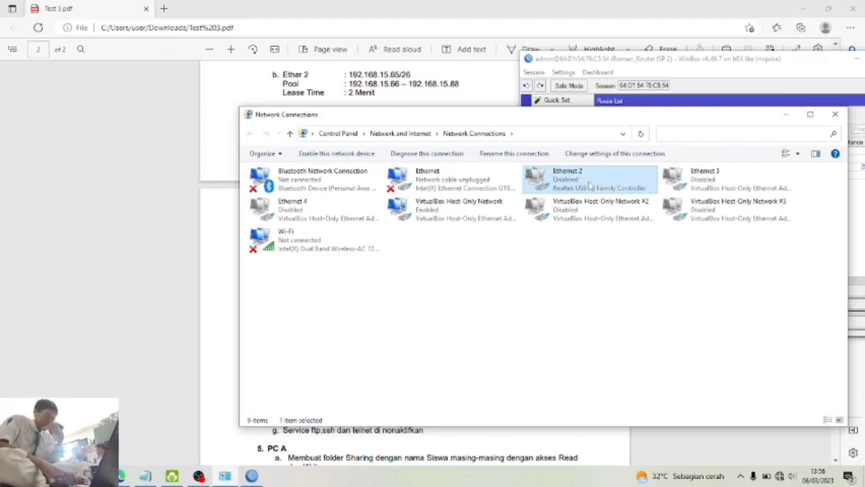
{"action": "right_click", "coordinate": [590, 184]}
{"action": "left_click", "coordinate": [599, 191]}
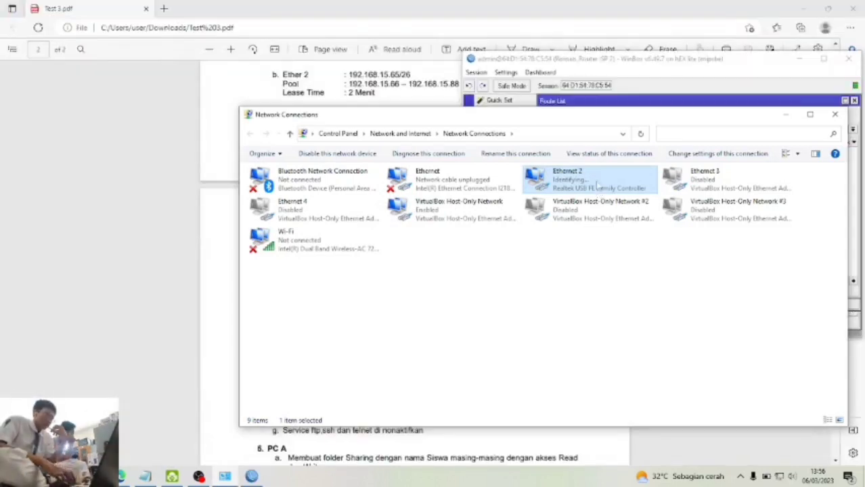
{"action": "left_click", "coordinate": [648, 61]}
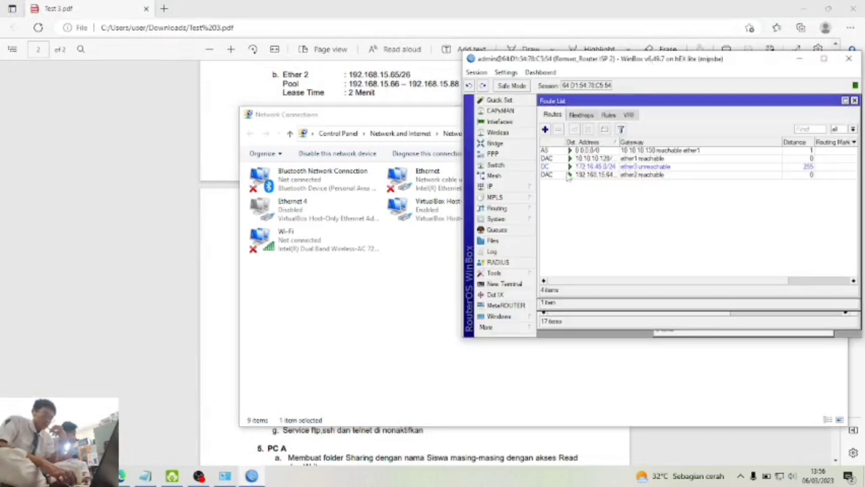
- Close the ISP 2 terminal and launch Command Prompt via cmd
{"action": "left_click", "coordinate": [514, 286]}
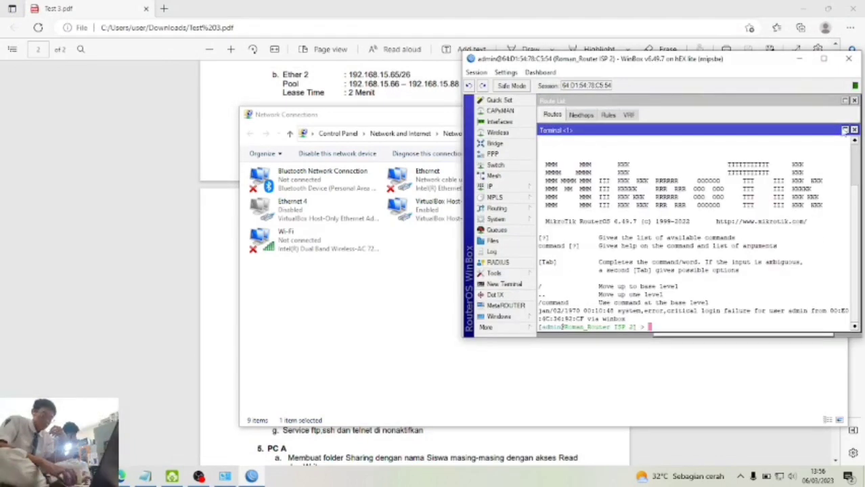
{"action": "left_click", "coordinate": [854, 129]}
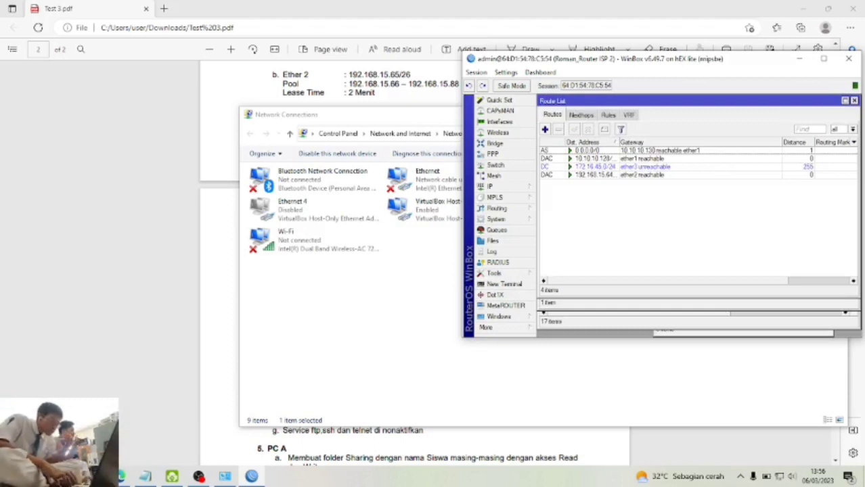
{"action": "key", "text": "super+r"}
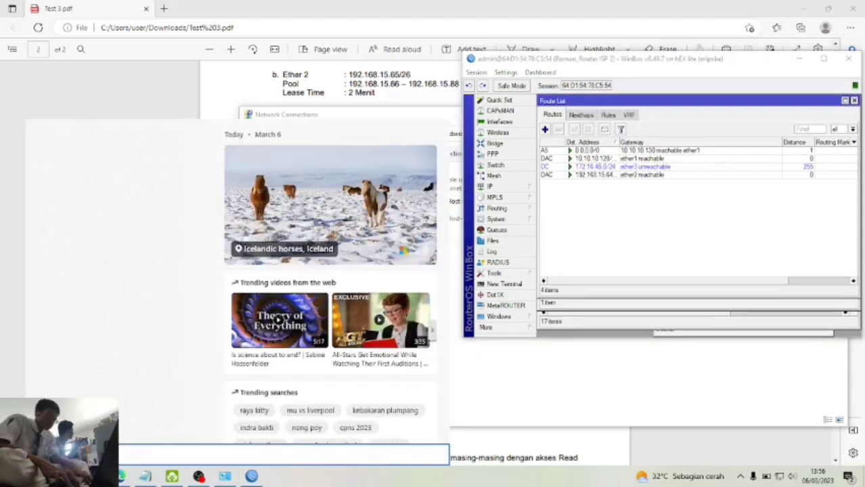
{"action": "type", "text": "cmd"}
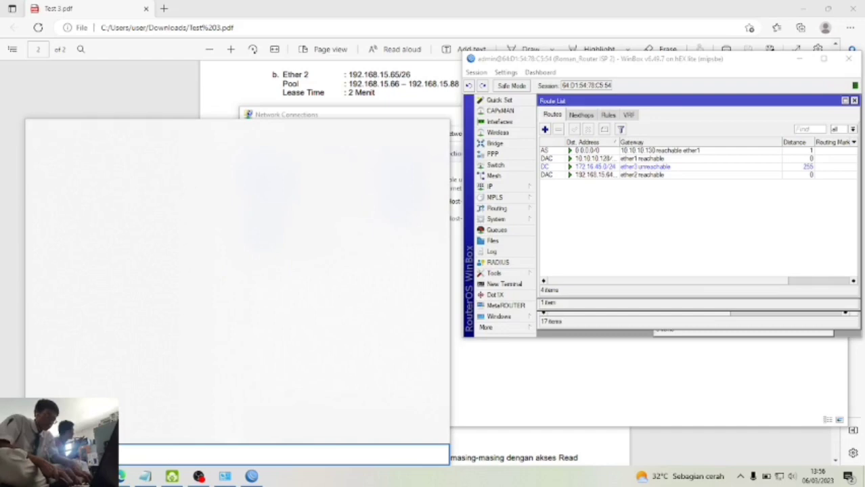
{"action": "key", "text": "Return"}
- Run ipconfig to read Ethernet 2's address 192.168.15.88 and gateway 192.168.15.65, then close it
{"action": "type", "text": "ipco"}
{"action": "key", "text": "BackSpace"}
{"action": "key", "text": "BackSpace"}
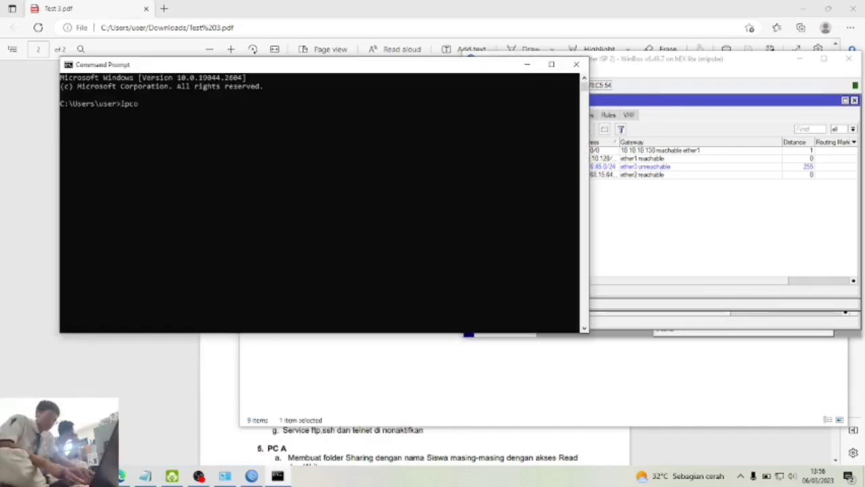
{"action": "type", "text": "onfig"}
{"action": "key", "text": "Return"}
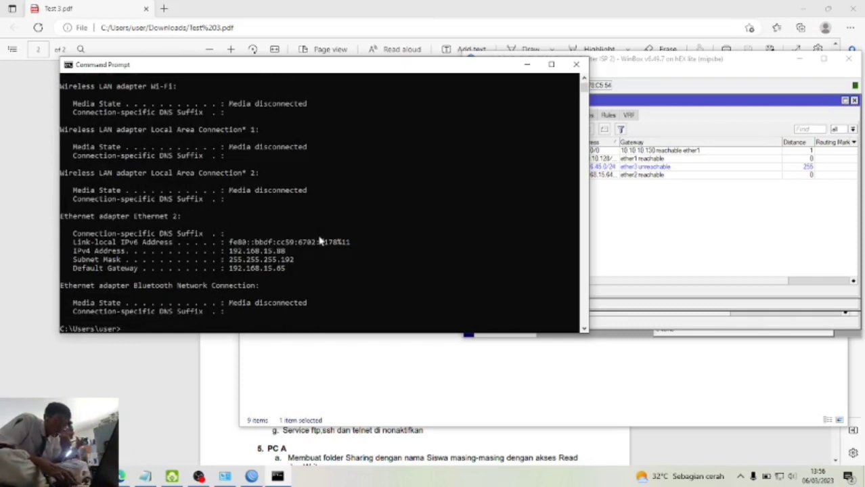
{"action": "left_click_drag", "start_coordinate": [489, 68], "coordinate": [364, 166]}
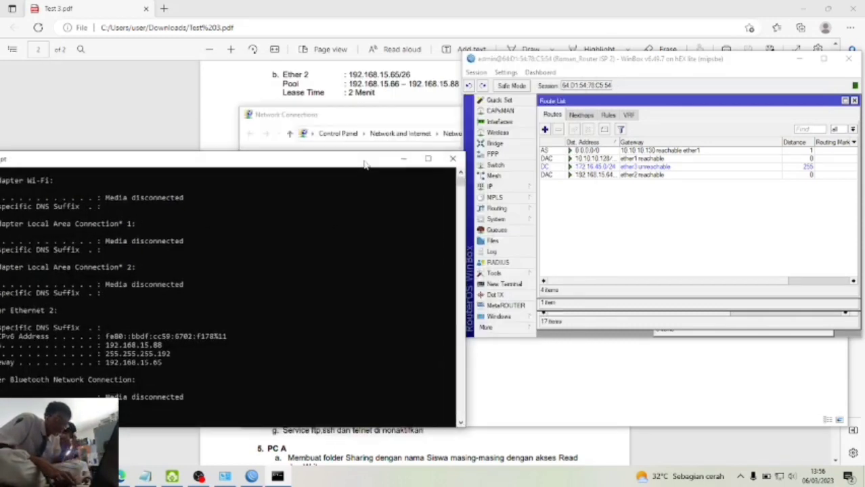
{"action": "left_click", "coordinate": [453, 159]}
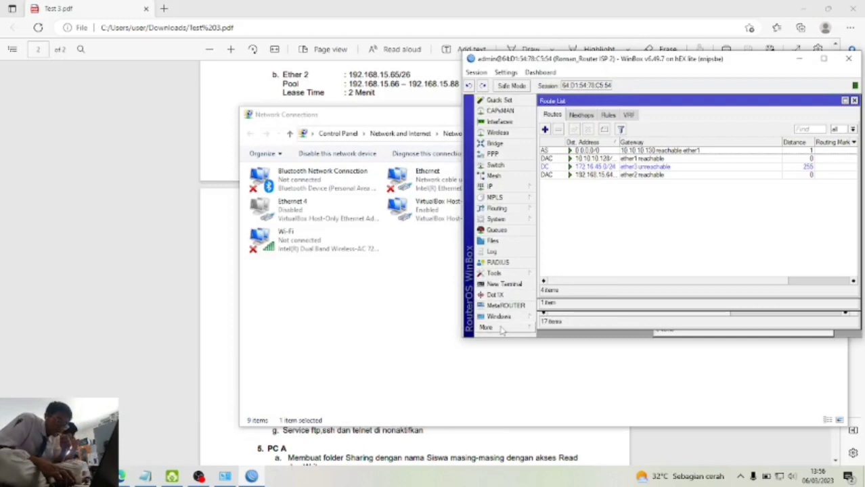
- Connect a new WinBox session to ISP 1 at 10.10.10.130 and place it beside ISP 2
{"action": "left_click", "coordinate": [501, 328]}
{"action": "left_click", "coordinate": [555, 360]}
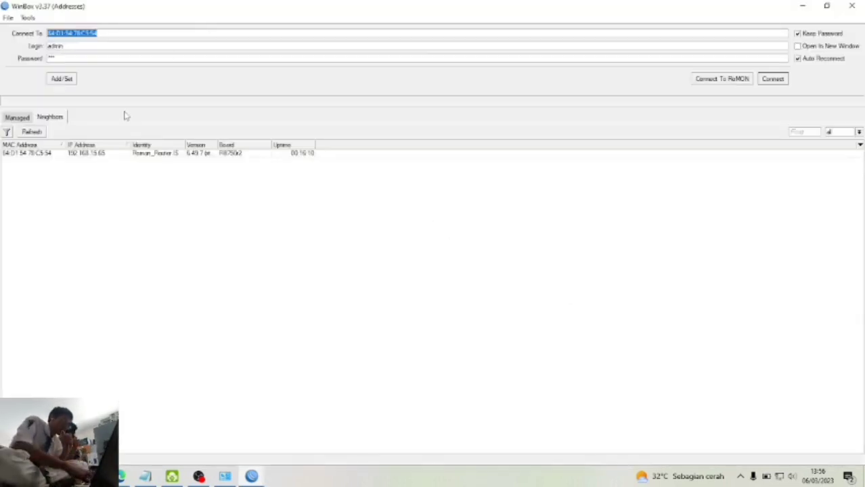
{"action": "type", "text": "10.10.10.130"}
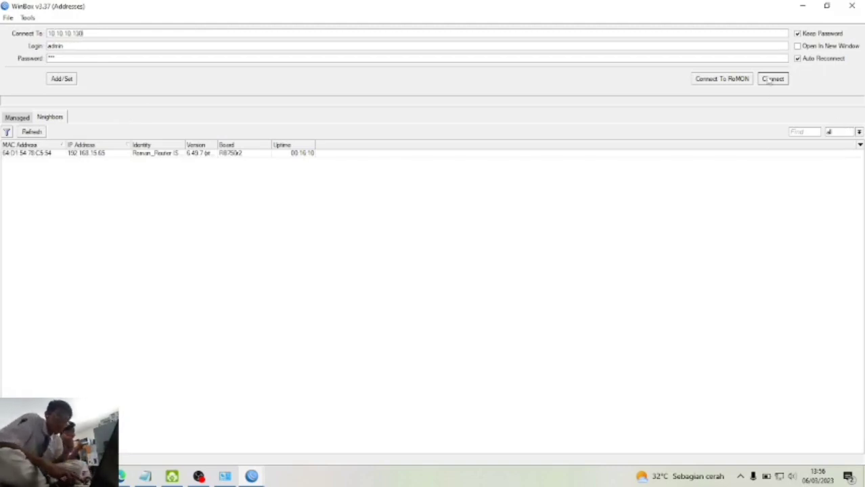
{"action": "left_click", "coordinate": [770, 80]}
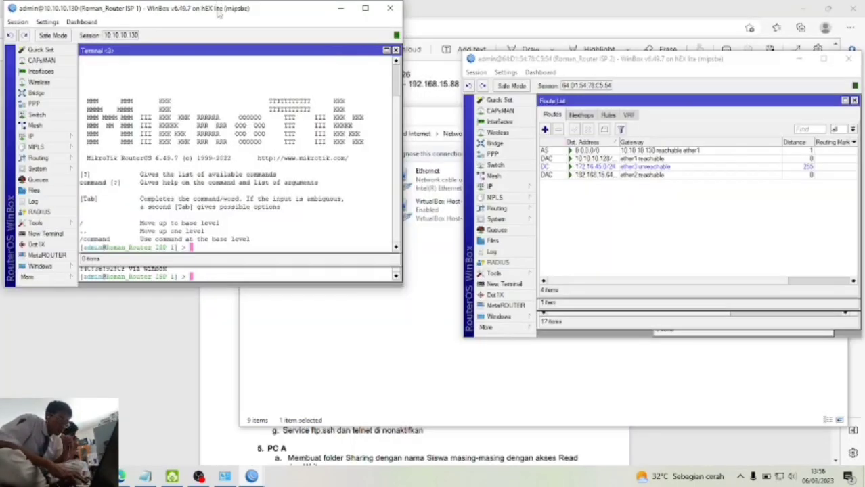
{"action": "left_click_drag", "start_coordinate": [218, 12], "coordinate": [236, 73]}
{"action": "left_click_drag", "start_coordinate": [579, 60], "coordinate": [548, 71]}
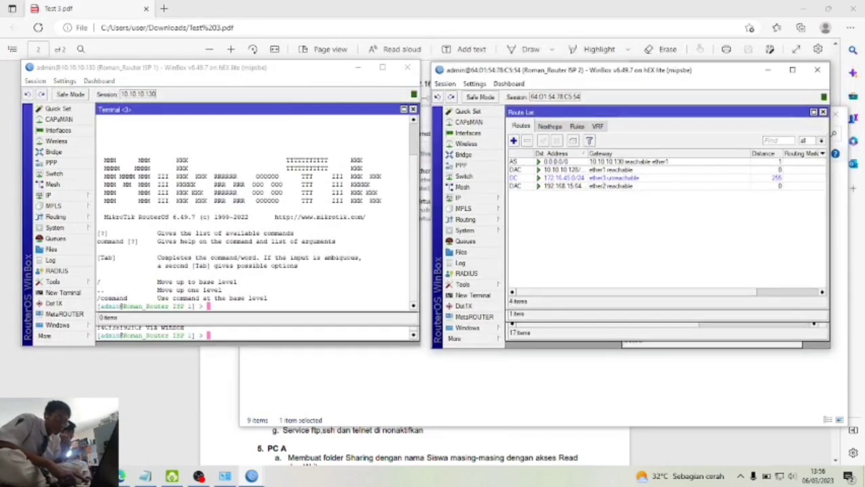
- Close ISP 1's terminal and all of ISP 2's open windows
{"action": "mouse_move", "coordinate": [414, 117]}
{"action": "left_mouse_down"}
{"action": "mouse_move", "coordinate": [396, 135]}
{"action": "mouse_move", "coordinate": [414, 133]}
{"action": "left_mouse_up"}
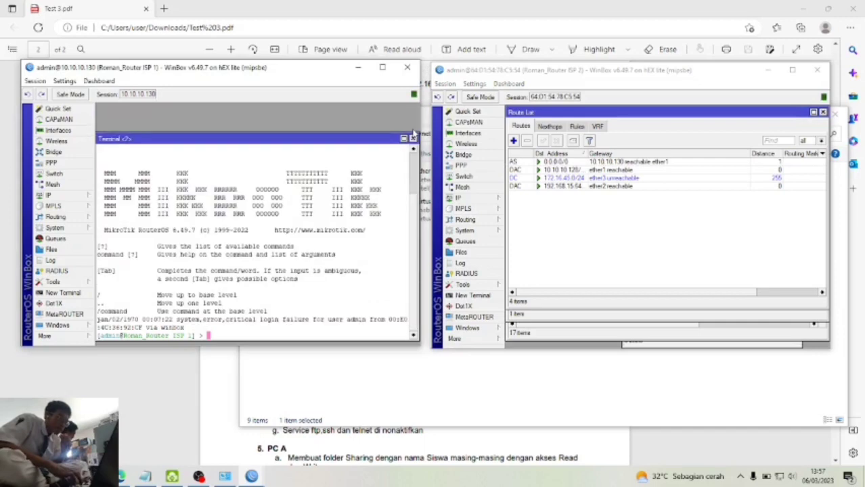
{"action": "left_click", "coordinate": [413, 126]}
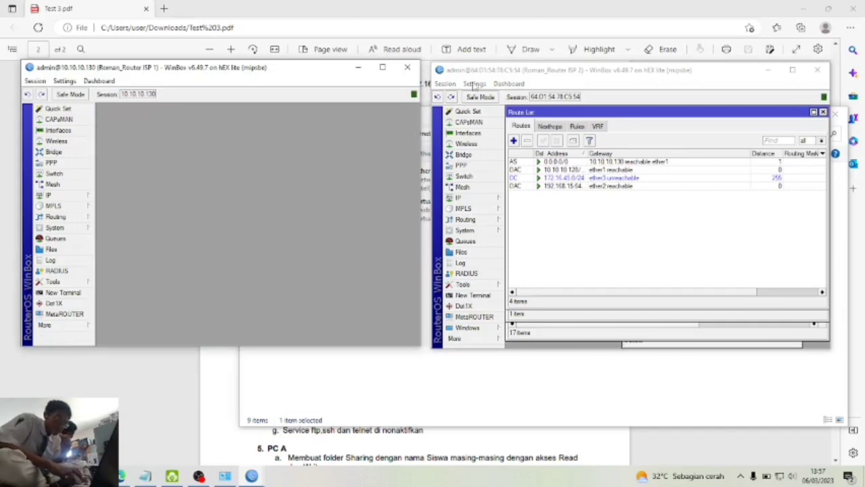
{"action": "left_click", "coordinate": [446, 83]}
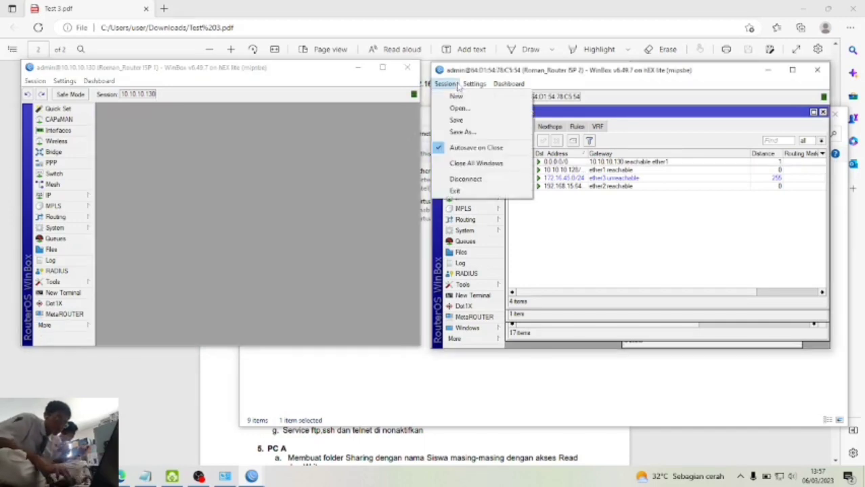
{"action": "left_click", "coordinate": [476, 163]}
- On ISP 1, open Routing > BGP to view the default instance (AS 65530)
{"action": "left_click", "coordinate": [293, 186]}
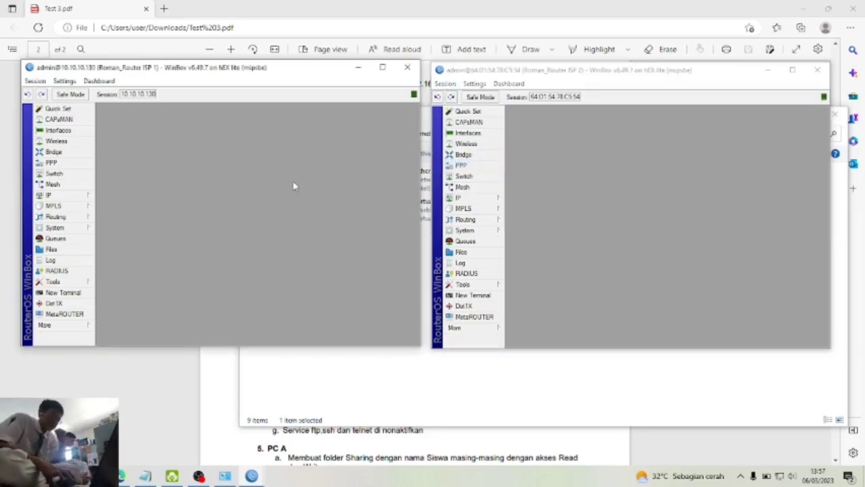
{"action": "left_click", "coordinate": [60, 216]}
{"action": "left_click", "coordinate": [112, 228]}
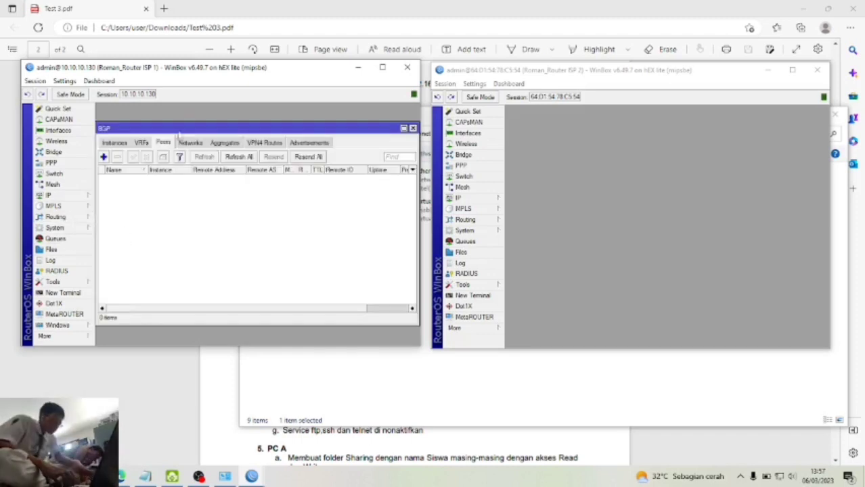
{"action": "left_click", "coordinate": [114, 143]}
- Set ISP 1's default BGP instance to AS 65521 with router ID 10.10.10.130
{"action": "double_click", "coordinate": [124, 178]}
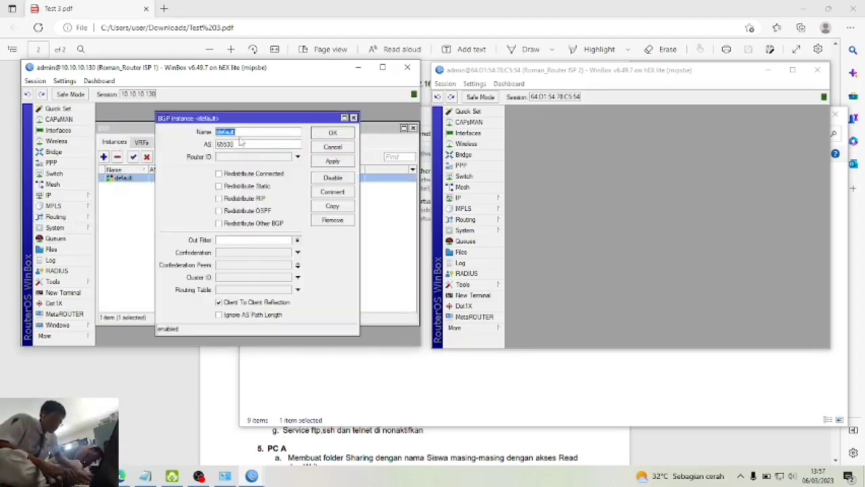
{"action": "left_click", "coordinate": [239, 148]}
{"action": "key", "text": "Tab"}
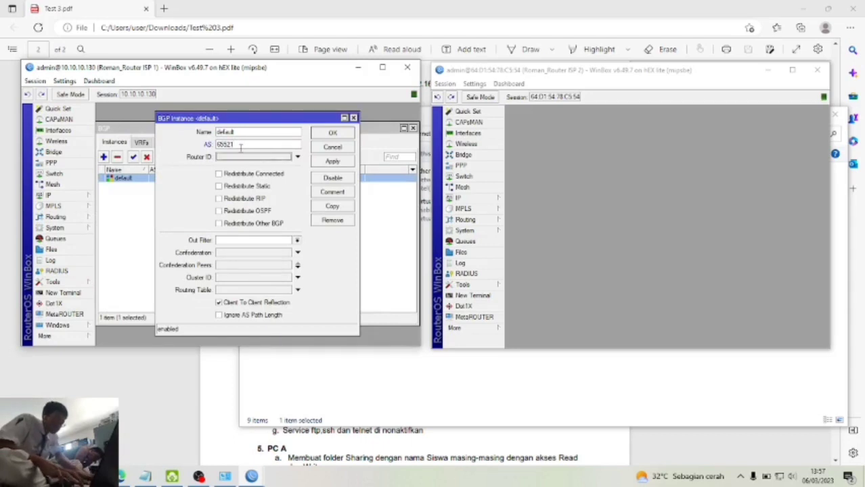
{"action": "left_click", "coordinate": [297, 156]}
{"action": "type", "text": "10.10.10.130"}
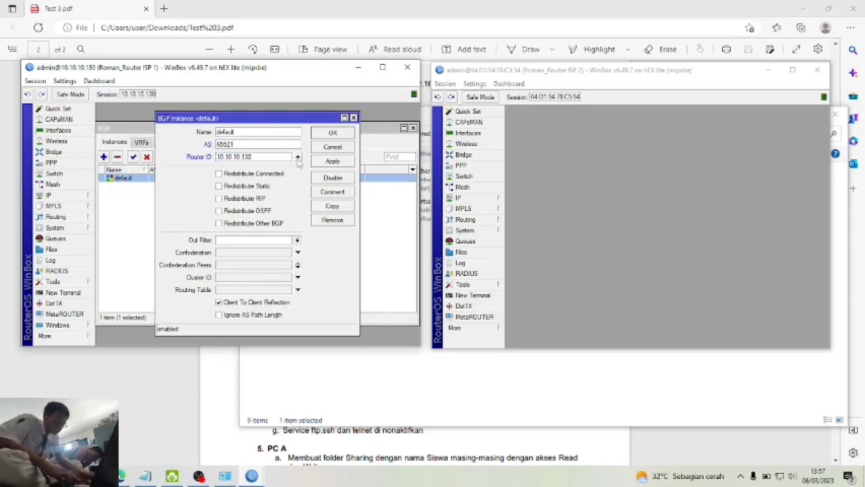
{"action": "left_click", "coordinate": [332, 162]}
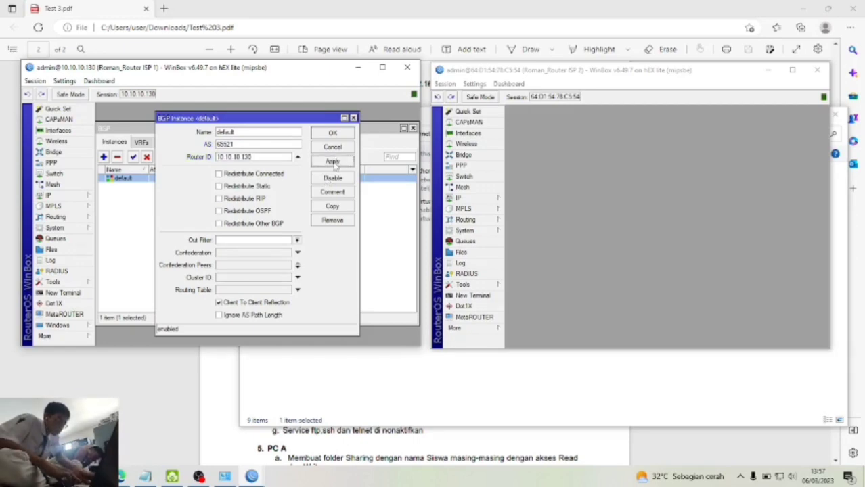
{"action": "left_click", "coordinate": [335, 133]}
- Move the ISP 1 window lower and check the task PDF before returning
{"action": "left_click_drag", "start_coordinate": [327, 70], "coordinate": [354, 152]}
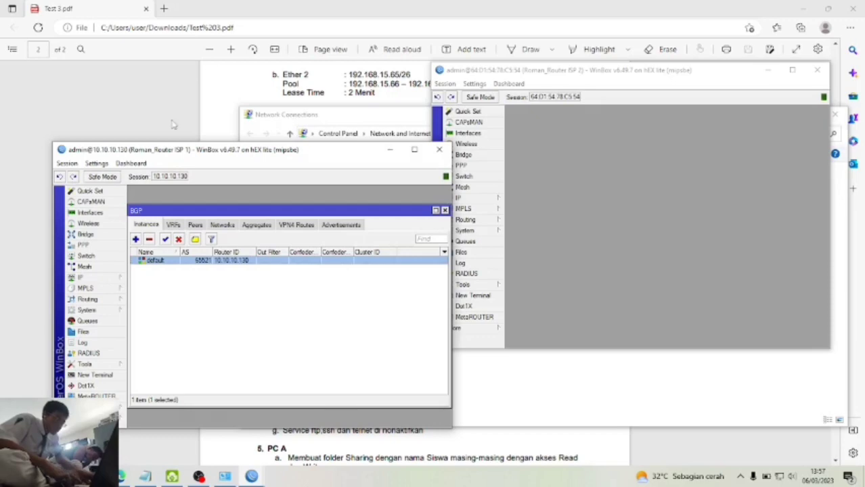
{"action": "left_click", "coordinate": [174, 122]}
{"action": "scroll", "coordinate": [174, 122], "scroll_direction": "up", "scroll_amount": 10}
{"action": "scroll", "coordinate": [175, 122], "scroll_direction": "down", "scroll_amount": 3}
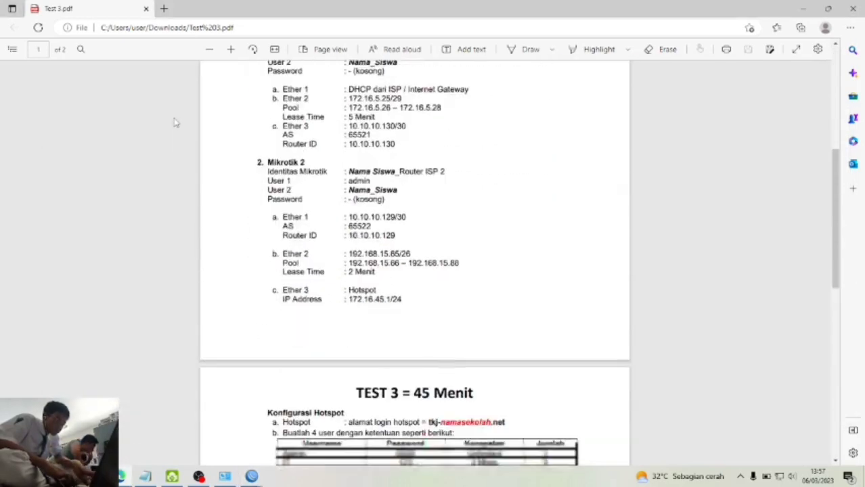
{"action": "scroll", "coordinate": [175, 122], "scroll_direction": "up", "scroll_amount": 1}
{"action": "key", "text": "alt+Tab"}
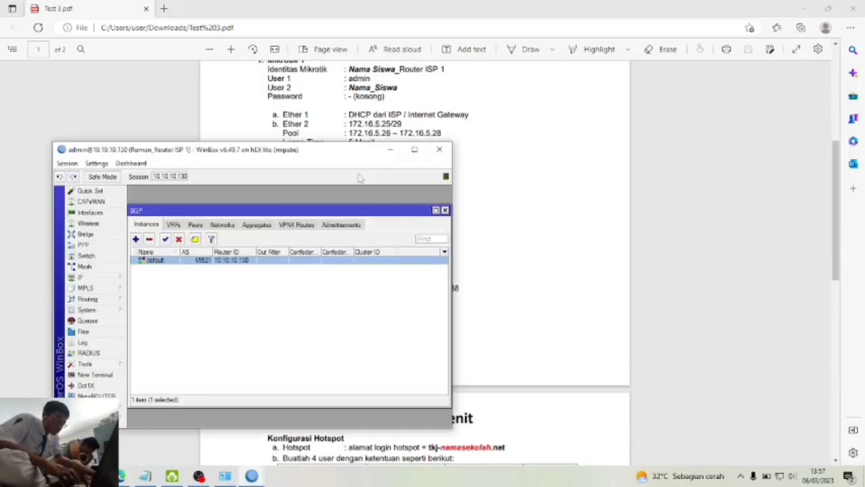
- Add BGP peer 'peer to r2' toward 10.10.10.129 with remote AS 65522 on ISP 1
{"action": "left_click", "coordinate": [196, 226]}
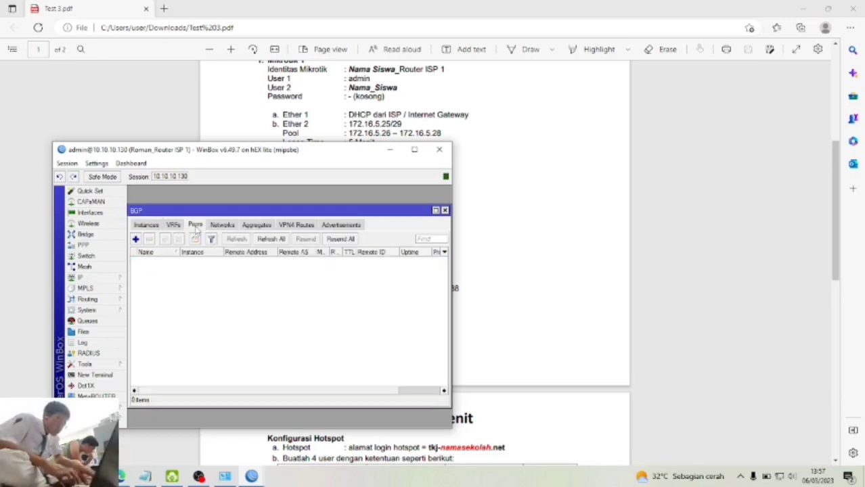
{"action": "left_click", "coordinate": [136, 240]}
{"action": "left_click", "coordinate": [287, 222]}
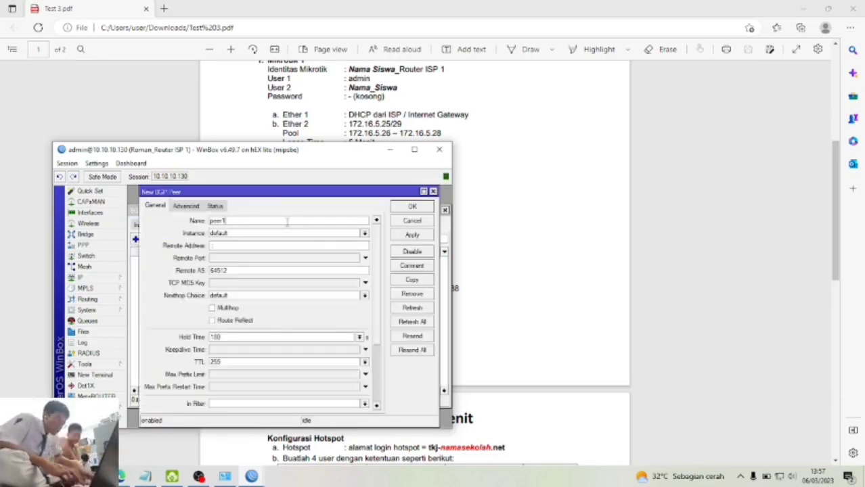
{"action": "type", "text": "to r2"}
{"action": "key", "text": "Tab"}
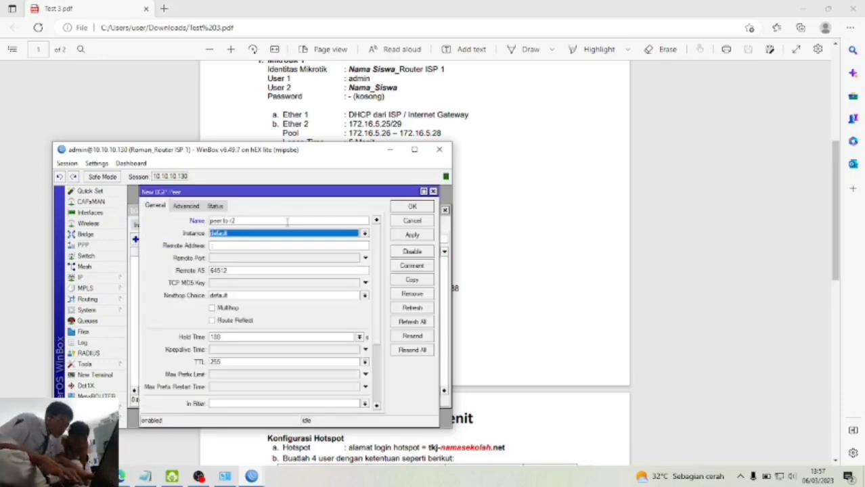
{"action": "key", "text": "Tab"}
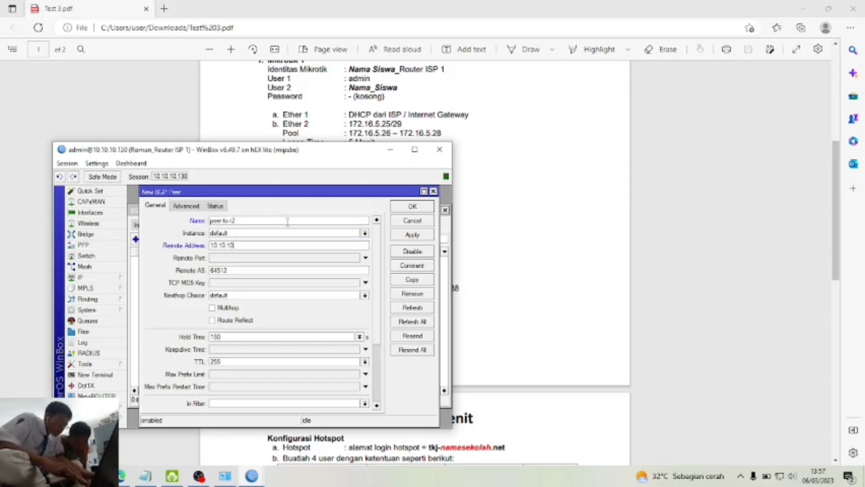
{"action": "key", "text": "Tab"}
{"action": "key", "text": "Tab"}
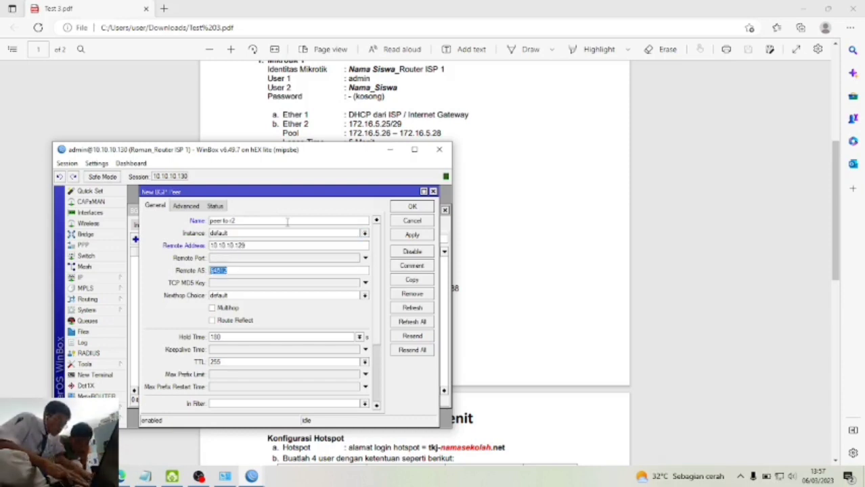
{"action": "type", "text": "65522"}
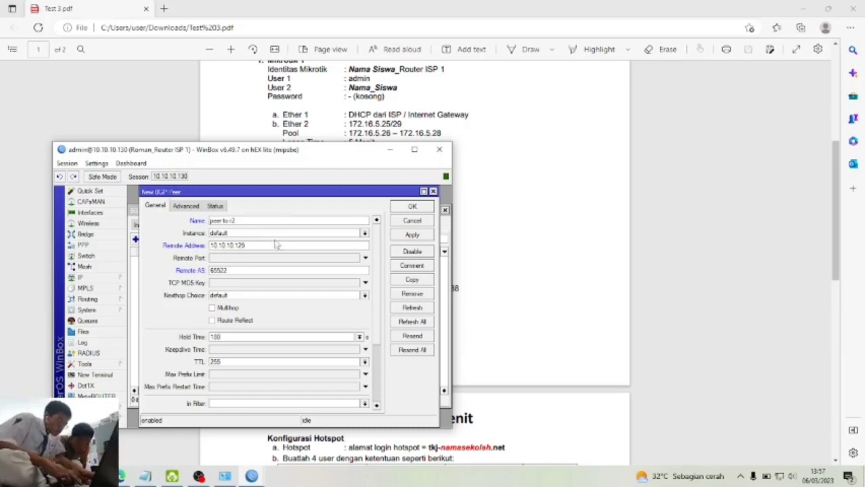
{"action": "left_click", "coordinate": [409, 234]}
{"action": "left_click", "coordinate": [416, 209]}
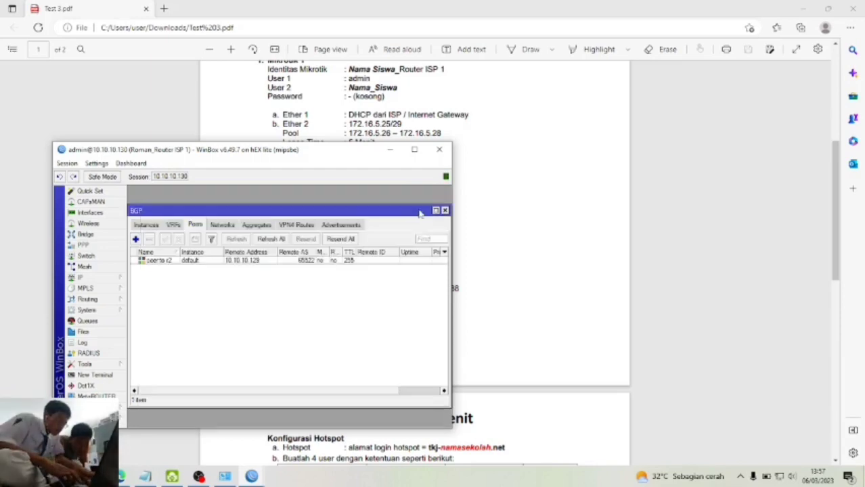
- On Router ISP 2, open Routing > BGP and show the instances list
{"action": "mouse_move", "coordinate": [251, 476]}
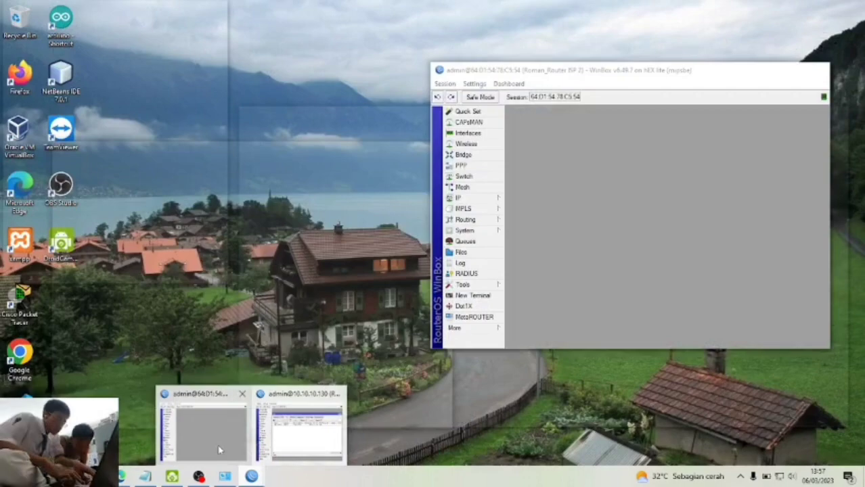
{"action": "left_click", "coordinate": [219, 450]}
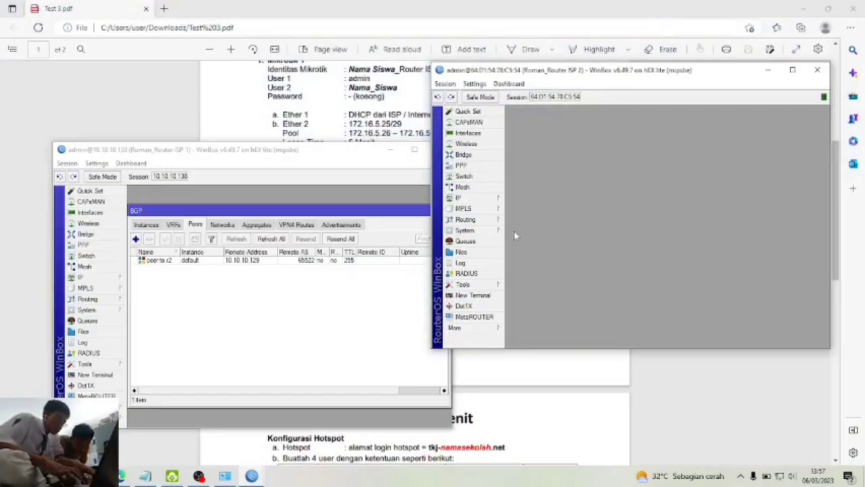
{"action": "left_click", "coordinate": [474, 219]}
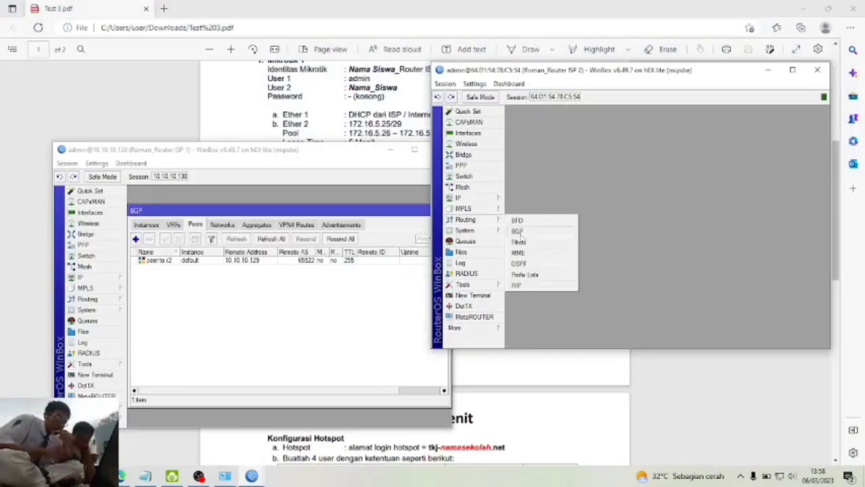
{"action": "left_click", "coordinate": [518, 232]}
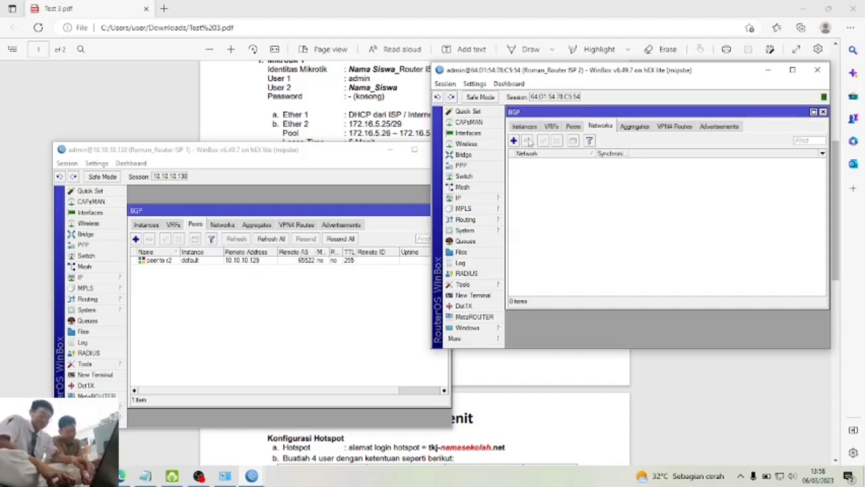
{"action": "left_click", "coordinate": [525, 126]}
- Set ISP 2's default instance to AS 65522 with router ID 10.10.10.129
{"action": "double_click", "coordinate": [534, 162]}
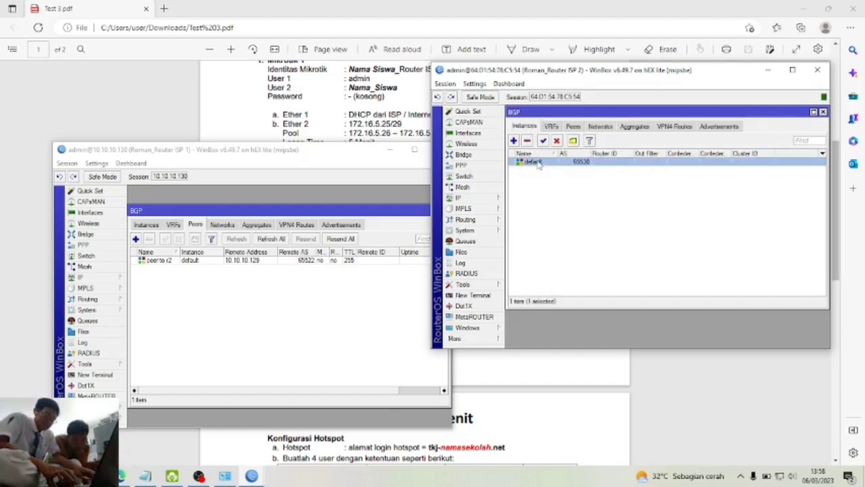
{"action": "double_click", "coordinate": [644, 147]}
{"action": "type", "text": "65522"}
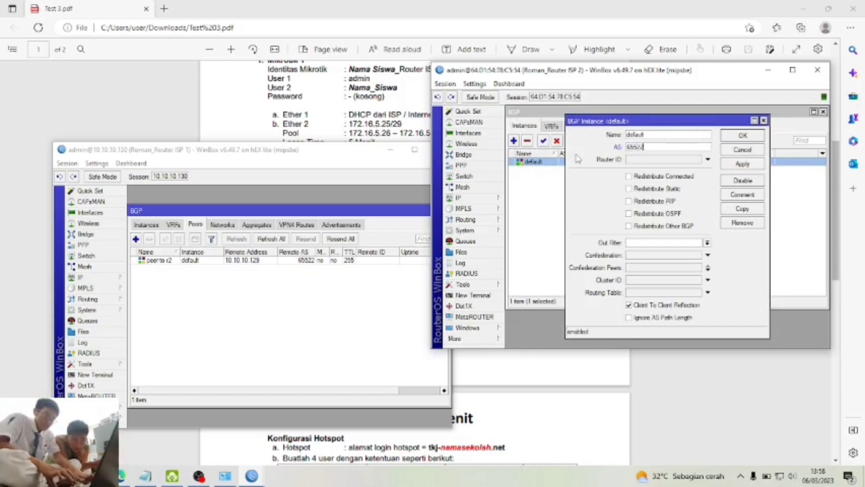
{"action": "key", "text": "Tab"}
{"action": "left_click", "coordinate": [707, 160]}
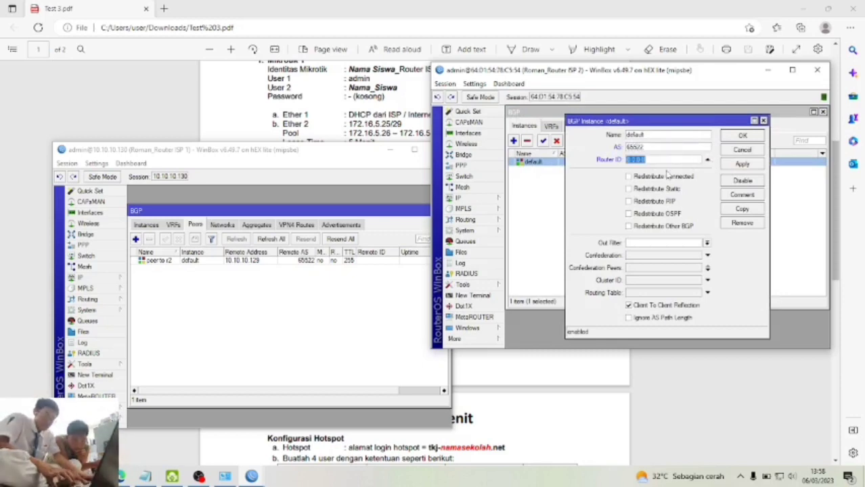
{"action": "type", "text": "10"}
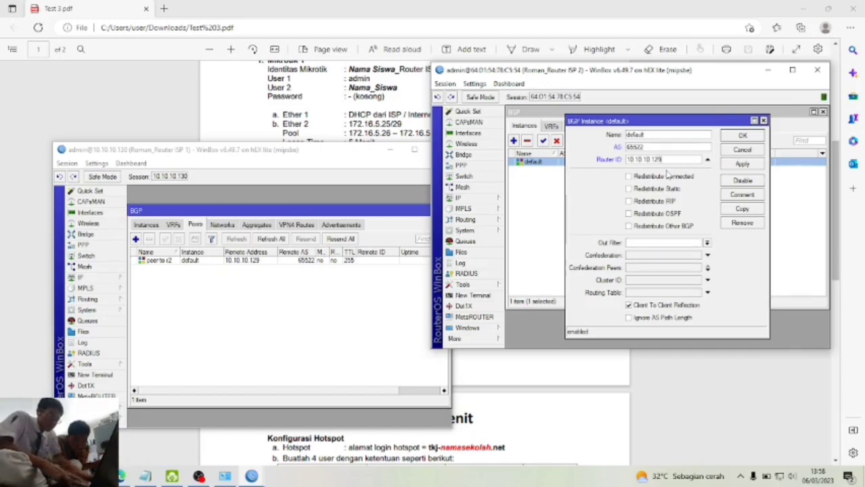
{"action": "left_click", "coordinate": [742, 165]}
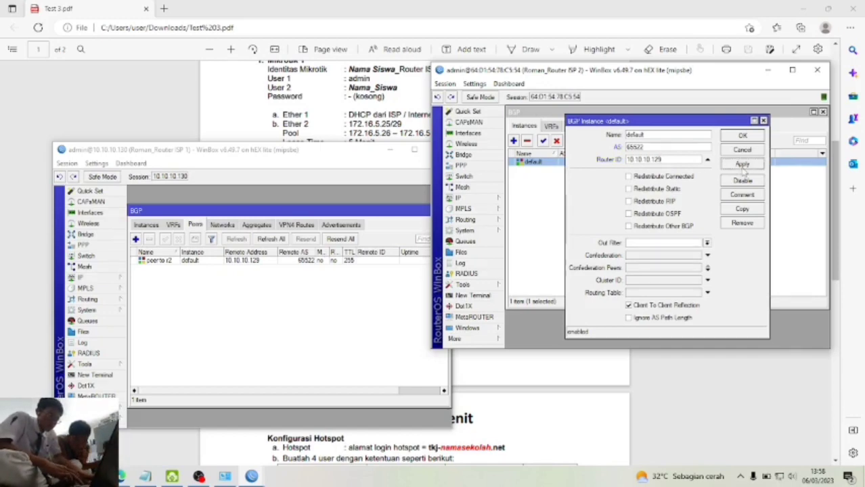
{"action": "left_click", "coordinate": [750, 137]}
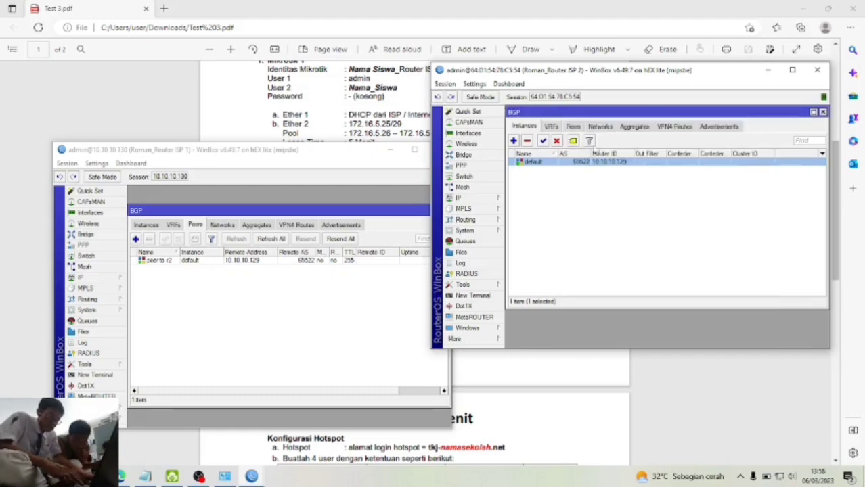
{"action": "left_click", "coordinate": [573, 127]}
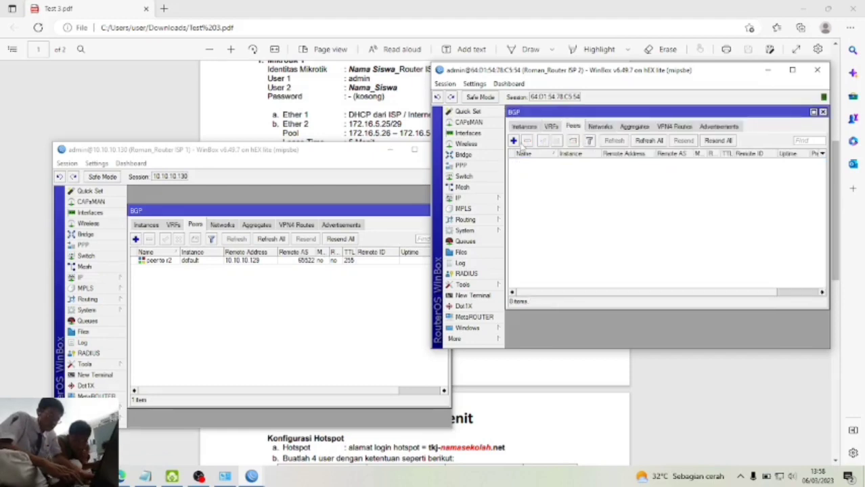
- Add BGP peer 'peer to r1' toward 10.10.10.130 with remote AS 65521 on ISP 2
{"action": "left_click", "coordinate": [513, 141]}
{"action": "left_click", "coordinate": [625, 141]}
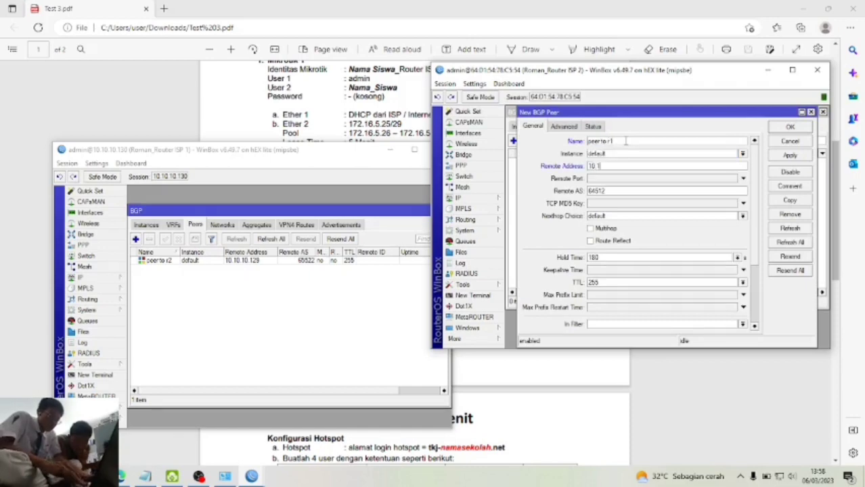
{"action": "type", "text": "0"}
{"action": "key", "text": "Tab"}
{"action": "key", "text": "Tab"}
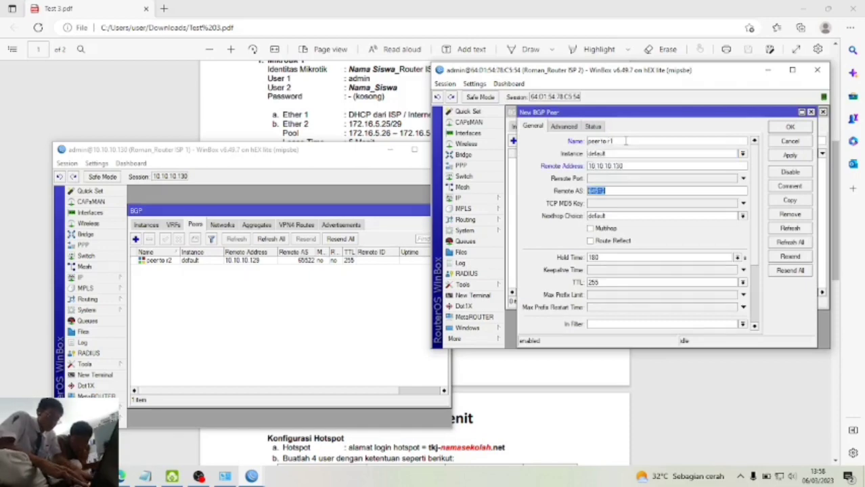
{"action": "type", "text": "65521"}
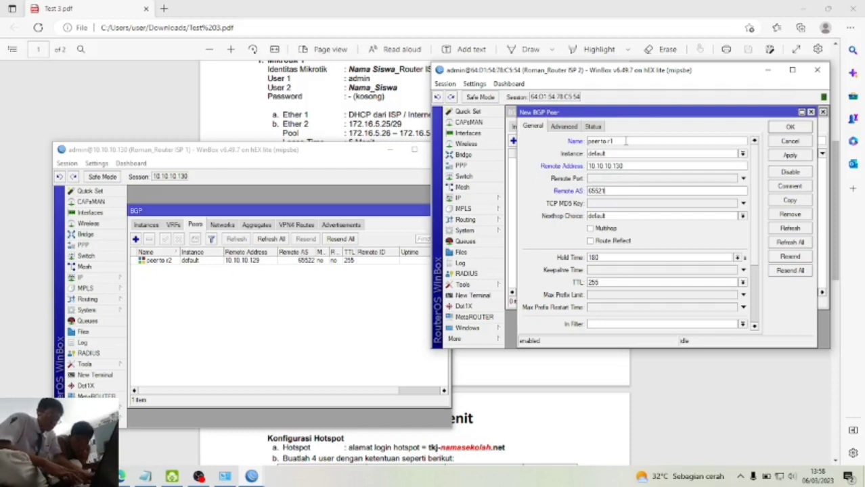
{"action": "left_click", "coordinate": [792, 155]}
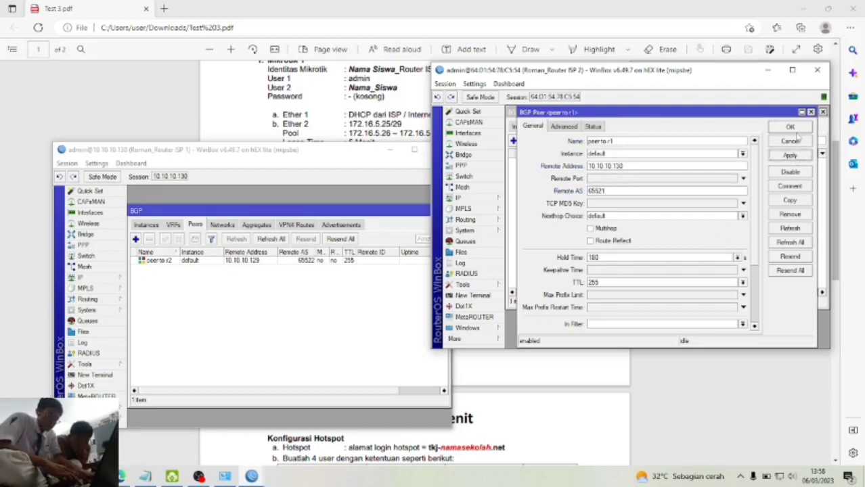
{"action": "left_click", "coordinate": [791, 127]}
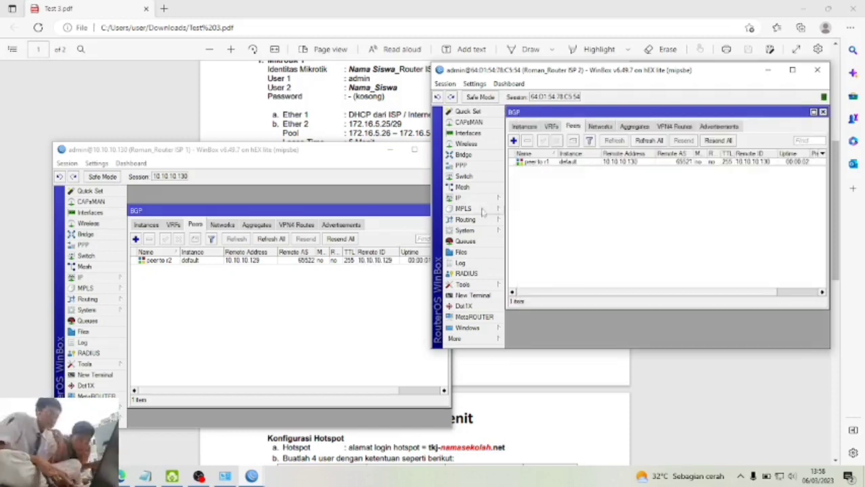
- Bring ISP 1 forward and arrange windows to confirm both BGP sessions are established
{"action": "left_click", "coordinate": [298, 360]}
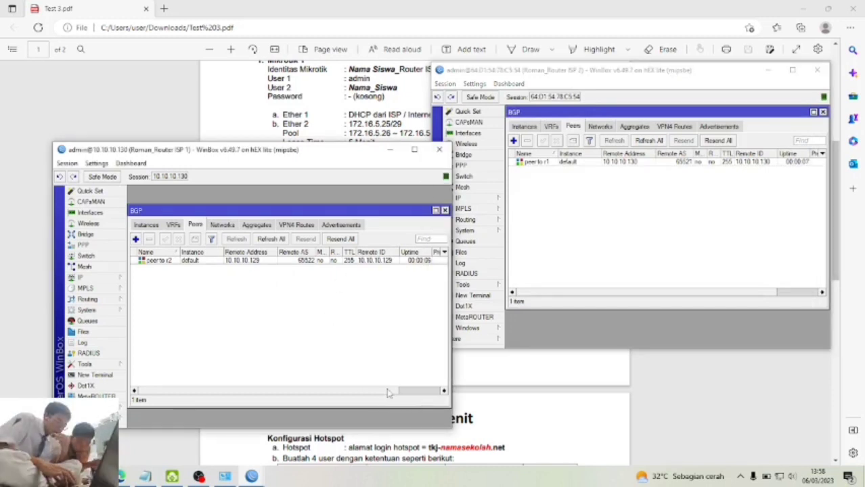
{"action": "left_click_drag", "start_coordinate": [388, 391], "coordinate": [440, 400]}
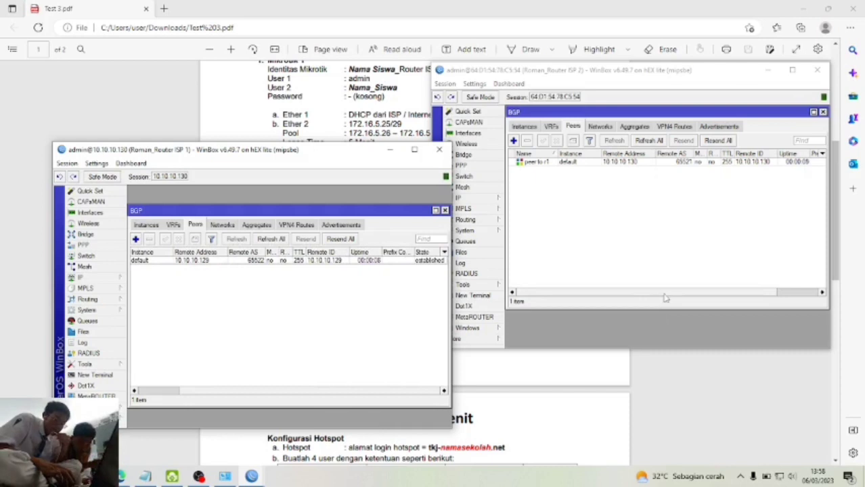
{"action": "left_click_drag", "start_coordinate": [664, 294], "coordinate": [809, 308]}
{"action": "left_click", "coordinate": [306, 335]}
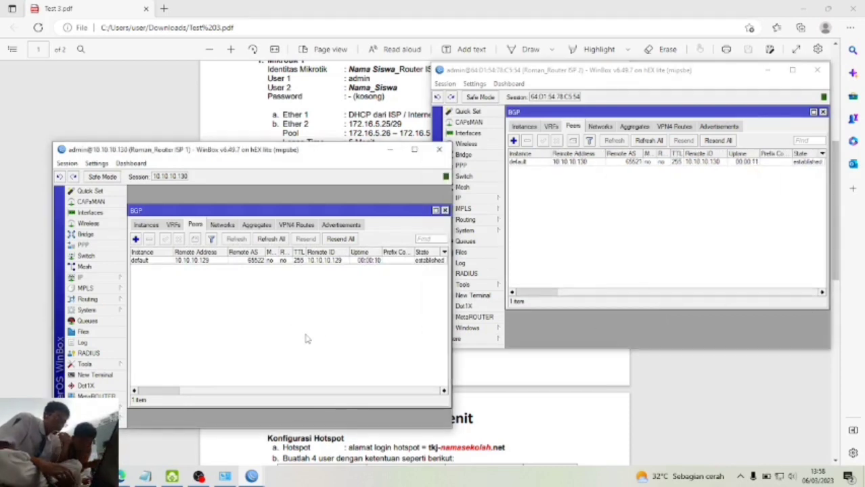
{"action": "left_click_drag", "start_coordinate": [284, 149], "coordinate": [291, 104]}
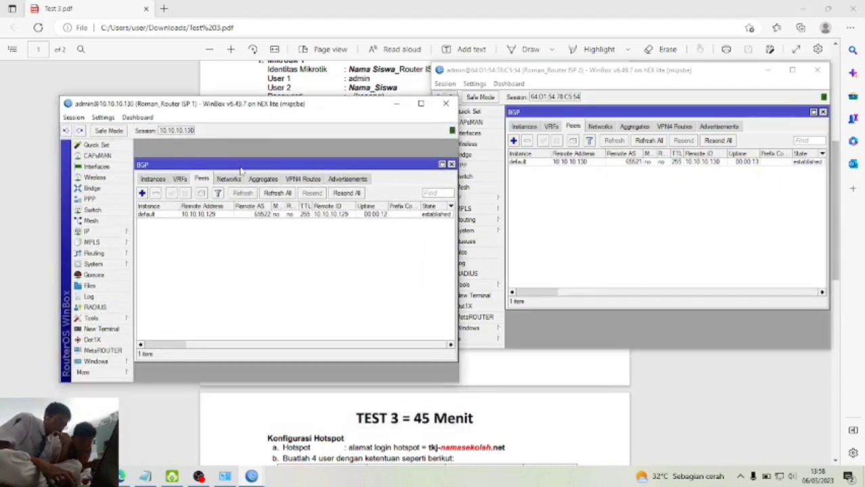
- Show the BGP Networks list alongside the router's IP address list for reference
{"action": "left_click", "coordinate": [230, 179]}
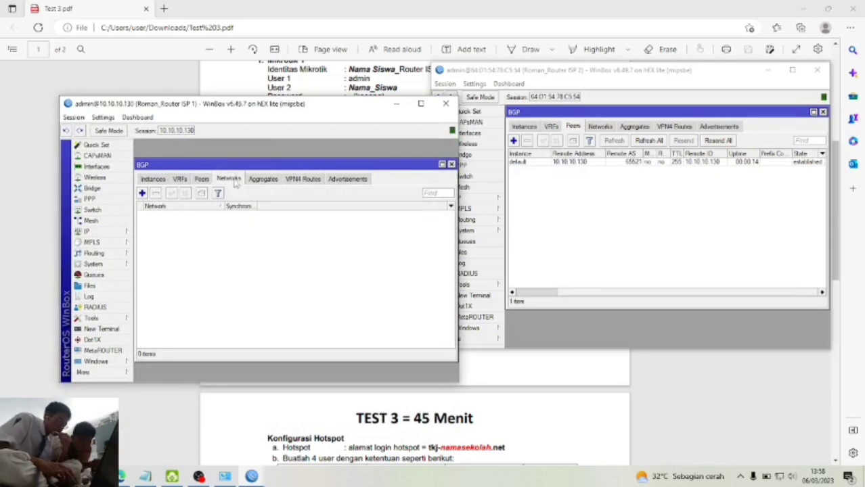
{"action": "left_click", "coordinate": [109, 231]}
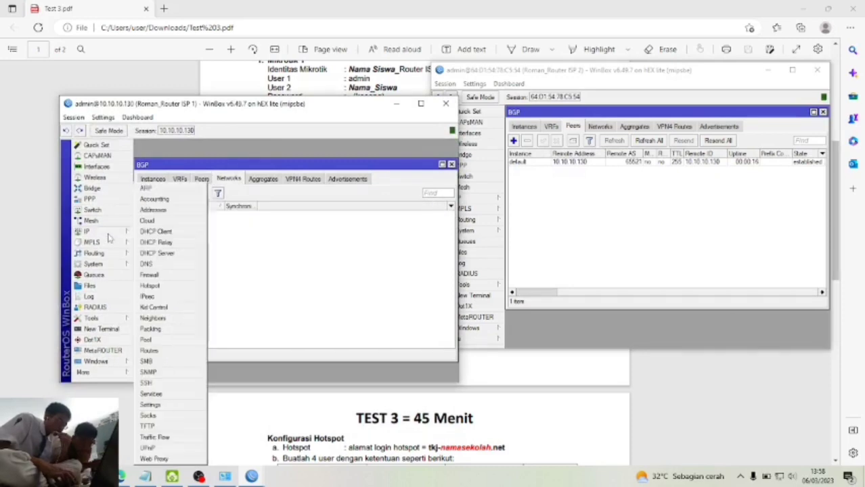
{"action": "left_click", "coordinate": [179, 211]}
- Create a new BGP network entry and begin entering the 172.16.5.24 subnet address
{"action": "left_click", "coordinate": [142, 193]}
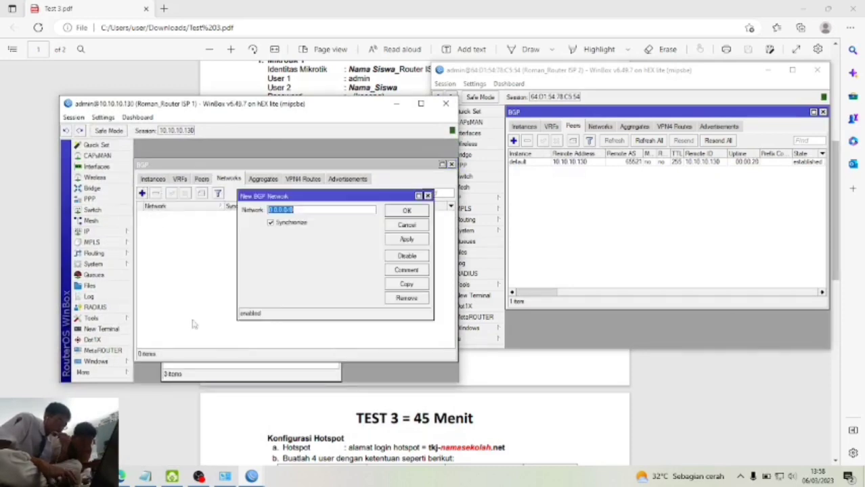
{"action": "left_click", "coordinate": [214, 374]}
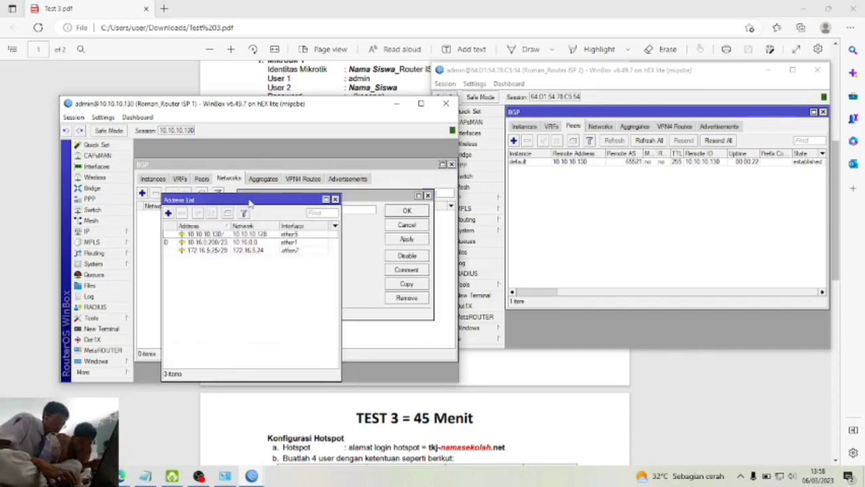
{"action": "left_click_drag", "start_coordinate": [250, 203], "coordinate": [180, 200]}
{"action": "left_click", "coordinate": [319, 259]}
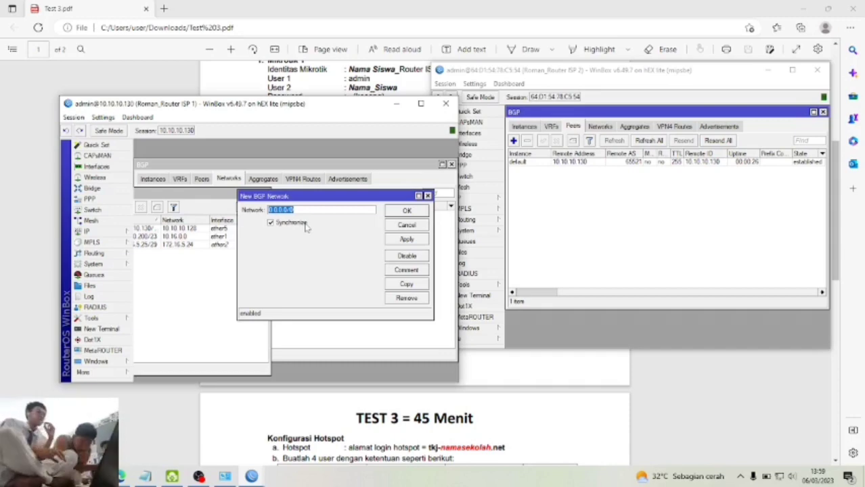
{"action": "type", "text": "1"}
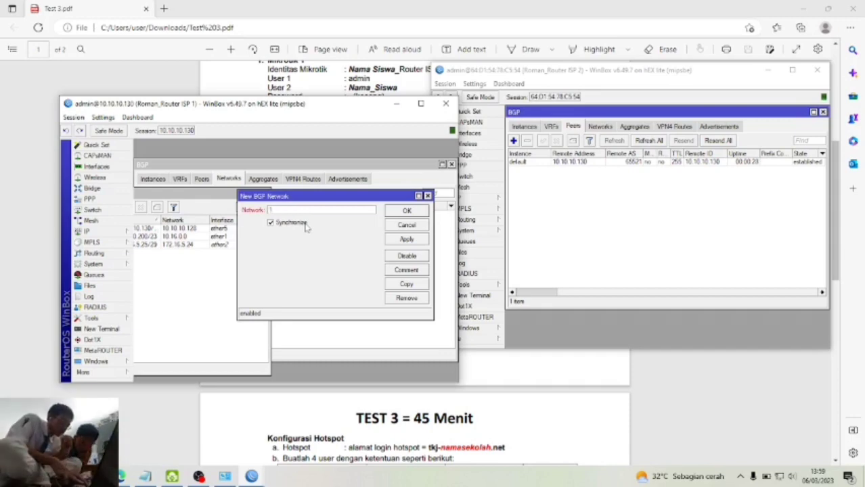
{"action": "type", "text": "72.16.5.24/29"}
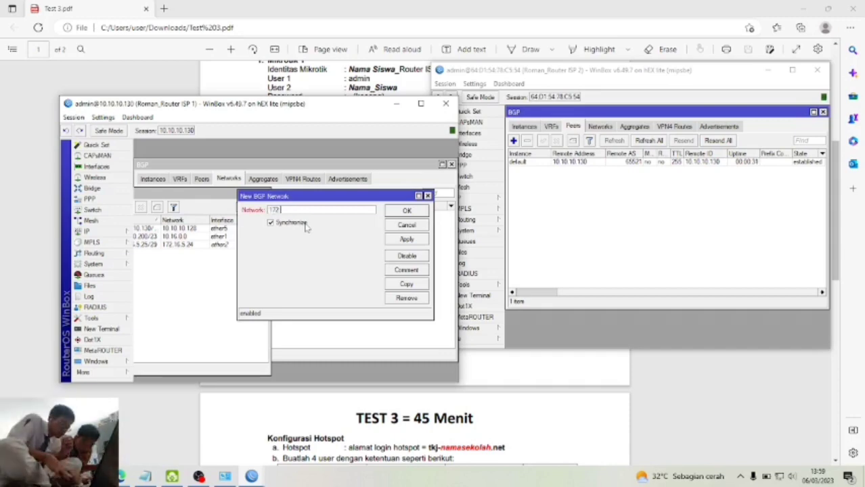
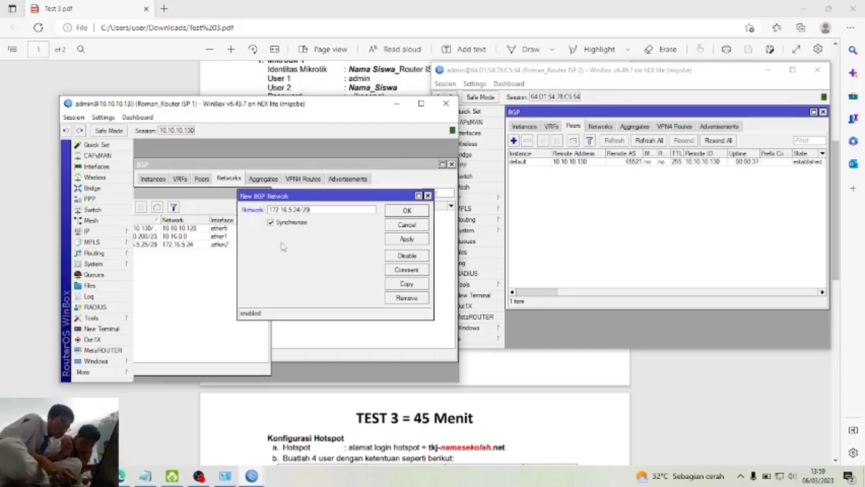
- Save the 172.16.5.24/29 BGP network on ISP 1 with Synchronize unchecked
{"action": "left_click", "coordinate": [270, 223]}
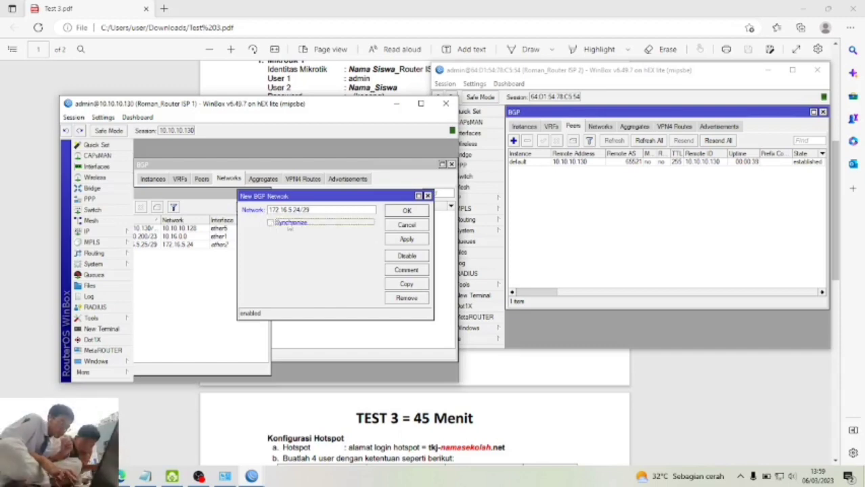
{"action": "left_click", "coordinate": [406, 239]}
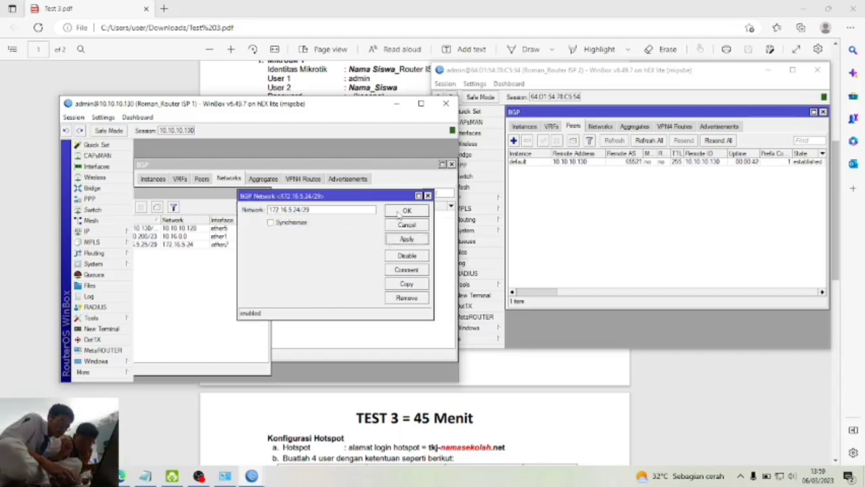
{"action": "left_click", "coordinate": [400, 212]}
{"action": "left_click", "coordinate": [626, 223]}
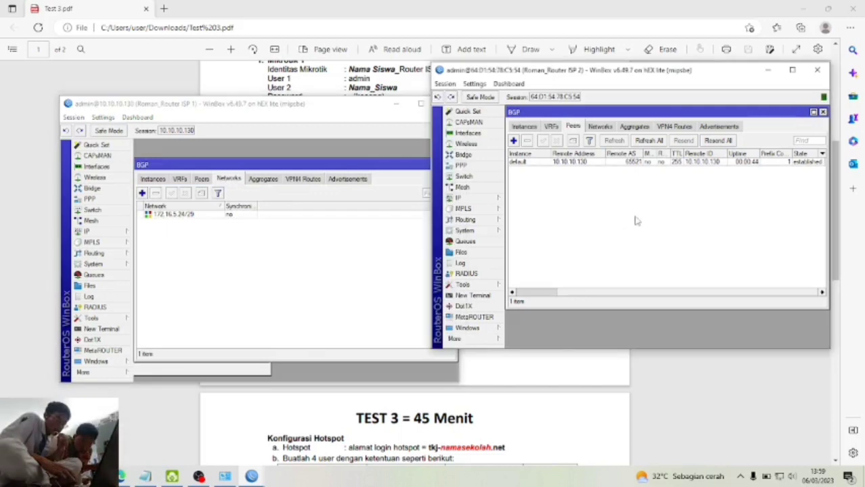
- Arrange ISP 2's BGP Networks list beside its IP address list and start a new network entry
{"action": "left_click", "coordinate": [599, 128]}
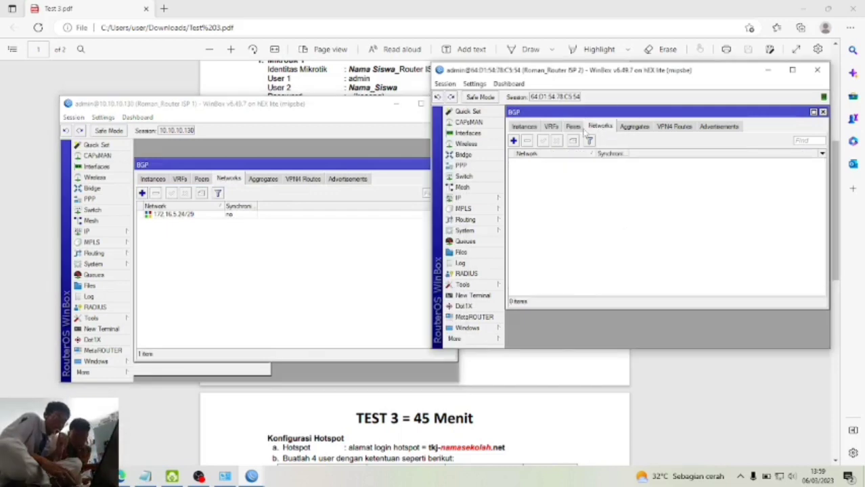
{"action": "left_click", "coordinate": [513, 141]}
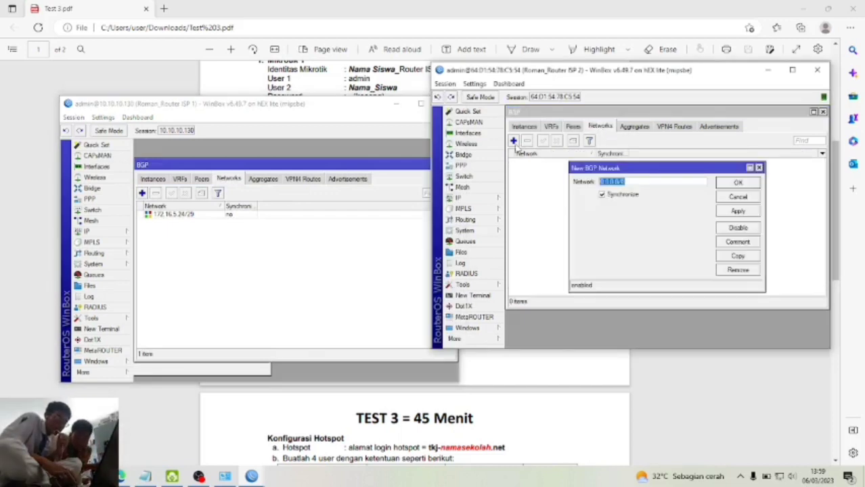
{"action": "left_click", "coordinate": [601, 195]}
{"action": "left_click", "coordinate": [760, 168]}
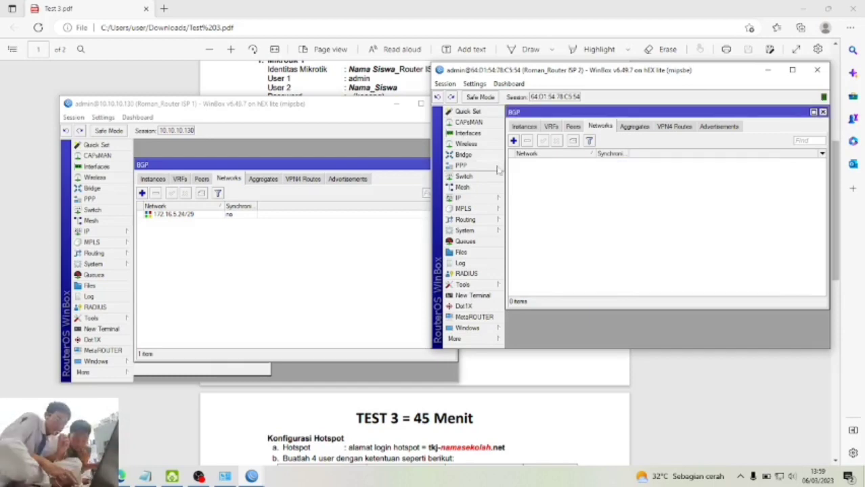
{"action": "left_click", "coordinate": [460, 198]}
{"action": "left_click", "coordinate": [551, 210]}
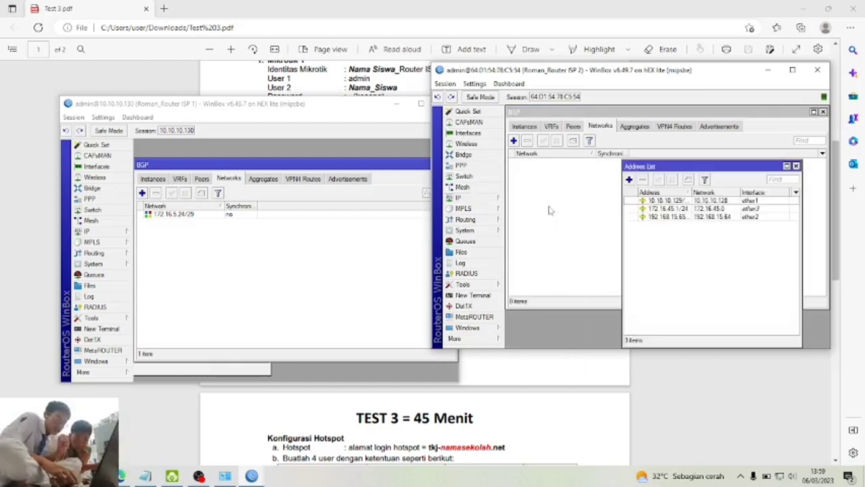
{"action": "left_click_drag", "start_coordinate": [693, 171], "coordinate": [524, 198]}
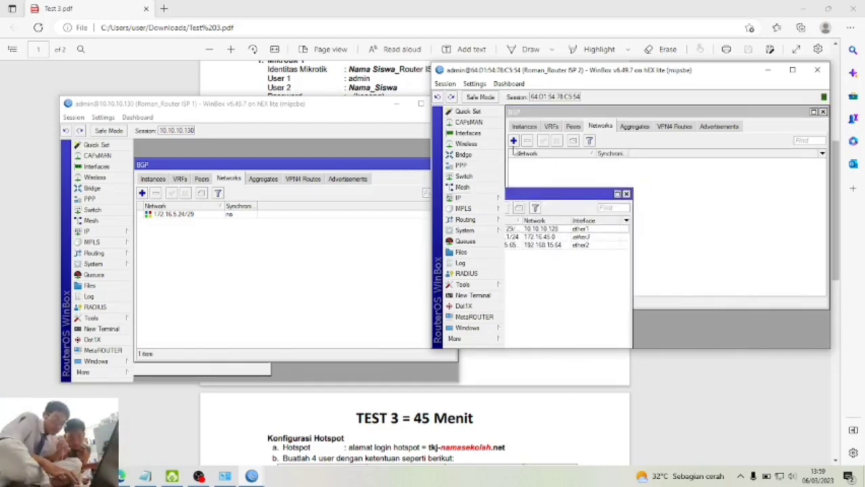
{"action": "left_click", "coordinate": [513, 143]}
{"action": "left_click", "coordinate": [542, 318]}
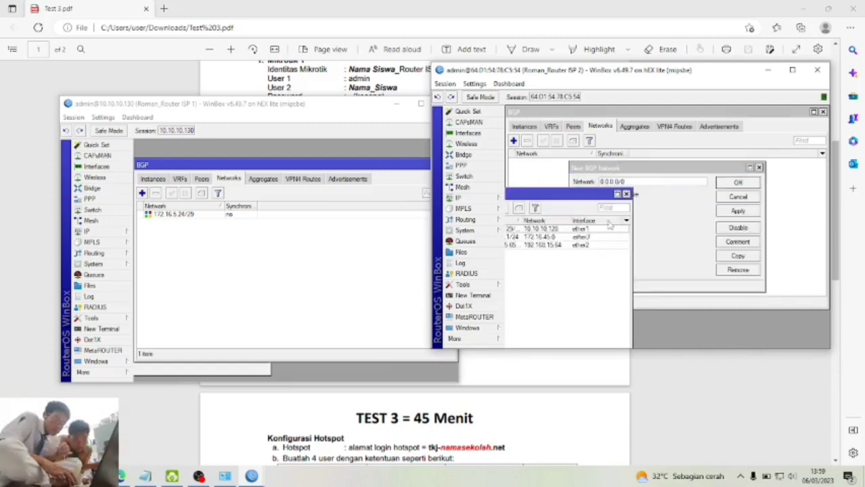
{"action": "left_click_drag", "start_coordinate": [681, 164], "coordinate": [722, 173]}
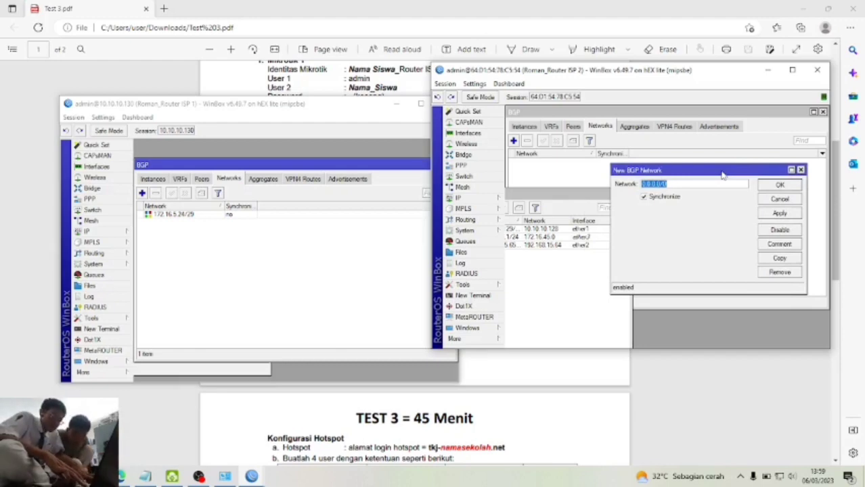
- Add BGP network 192.168.15.64/26 with synchronization off, checking the address prefix first
{"action": "type", "text": "192.168.15"}
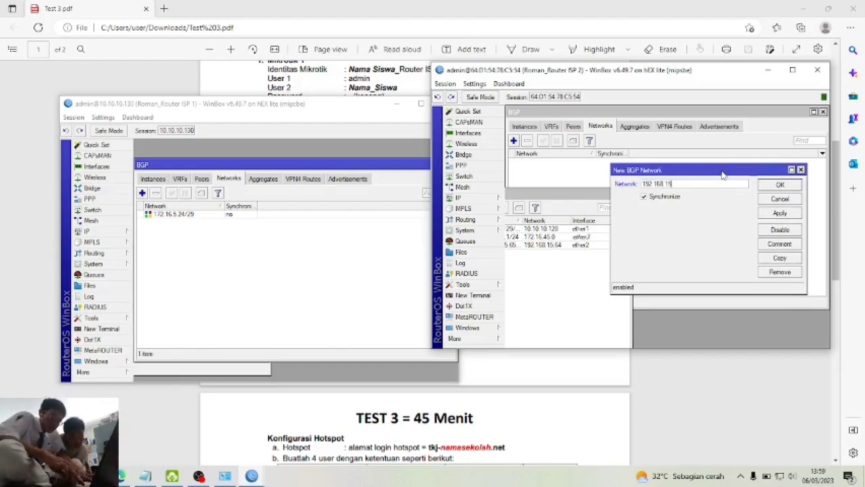
{"action": "type", "text": ".64"}
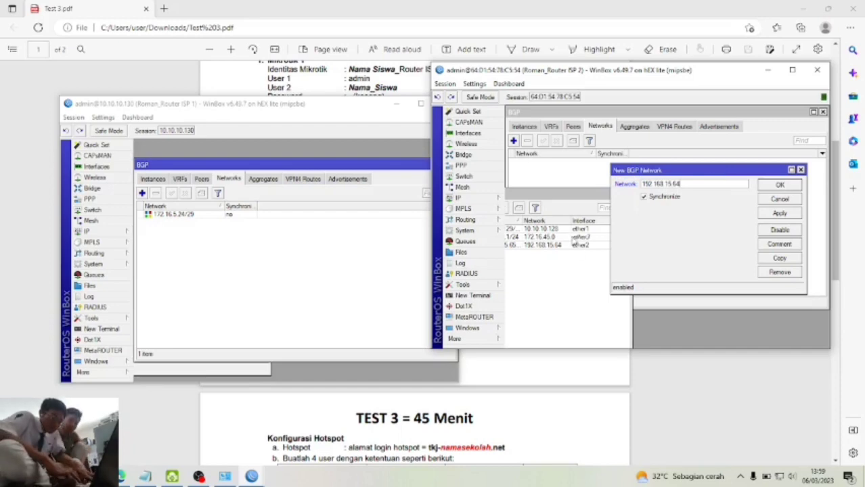
{"action": "double_click", "coordinate": [567, 245]}
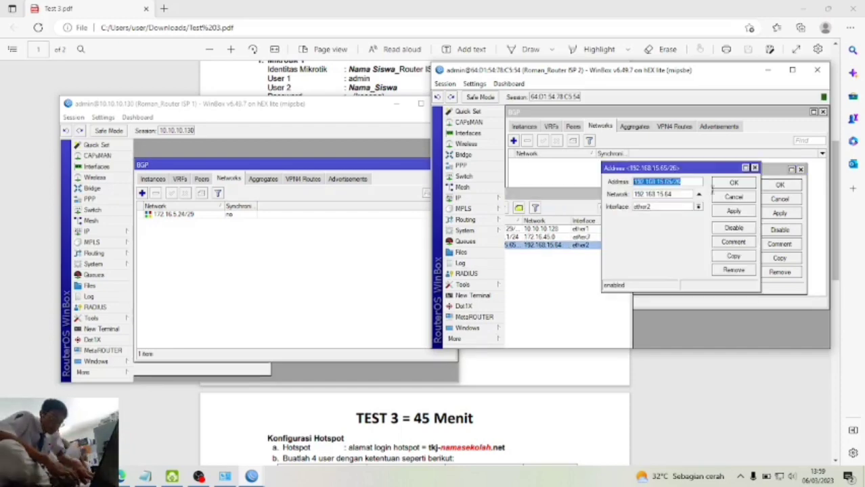
{"action": "left_click", "coordinate": [754, 168]}
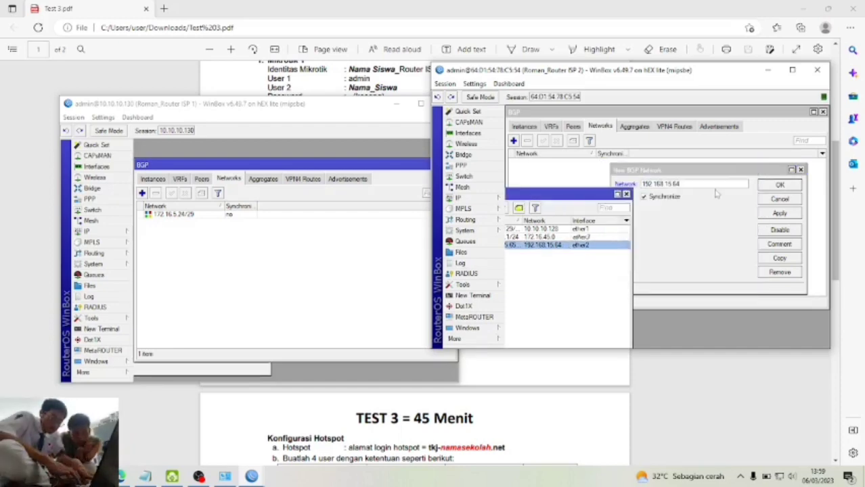
{"action": "left_click", "coordinate": [714, 182]}
{"action": "type", "text": "/26"}
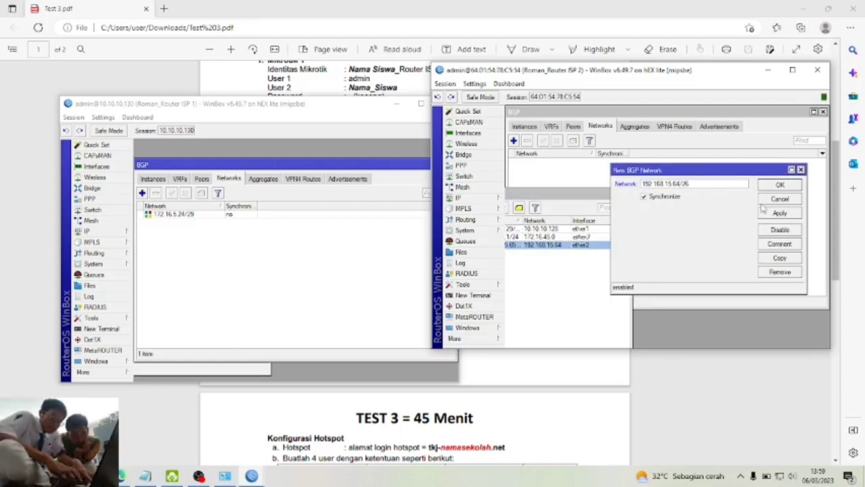
{"action": "left_click", "coordinate": [667, 197]}
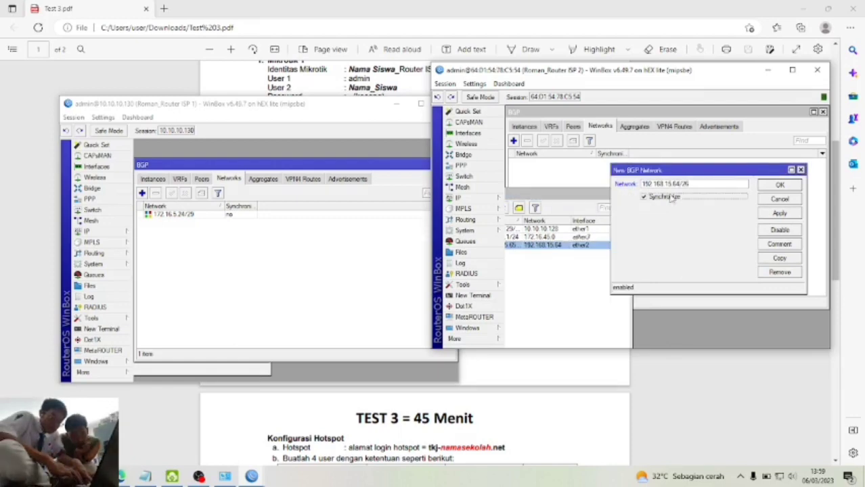
{"action": "left_click", "coordinate": [785, 213]}
{"action": "left_click", "coordinate": [789, 186]}
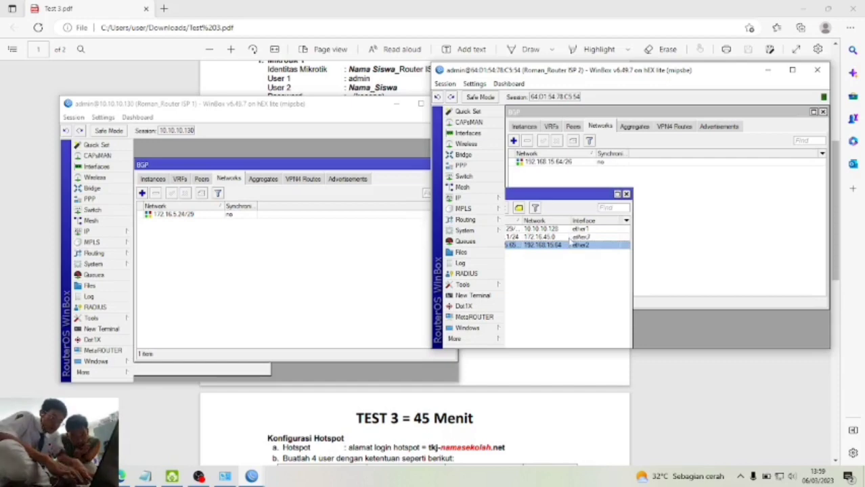
- Add BGP network 172.16.45.0/24 with synchronization off
{"action": "left_click", "coordinate": [515, 141]}
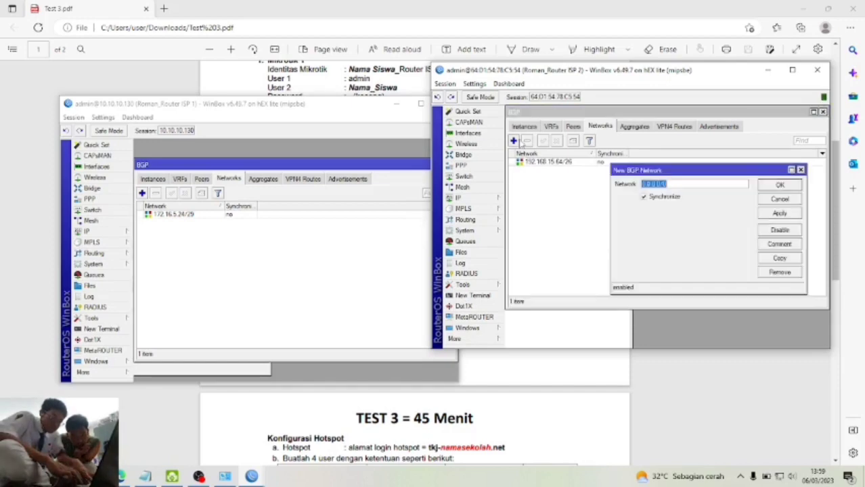
{"action": "left_click", "coordinate": [574, 324]}
{"action": "left_click_drag", "start_coordinate": [707, 185], "coordinate": [602, 174]}
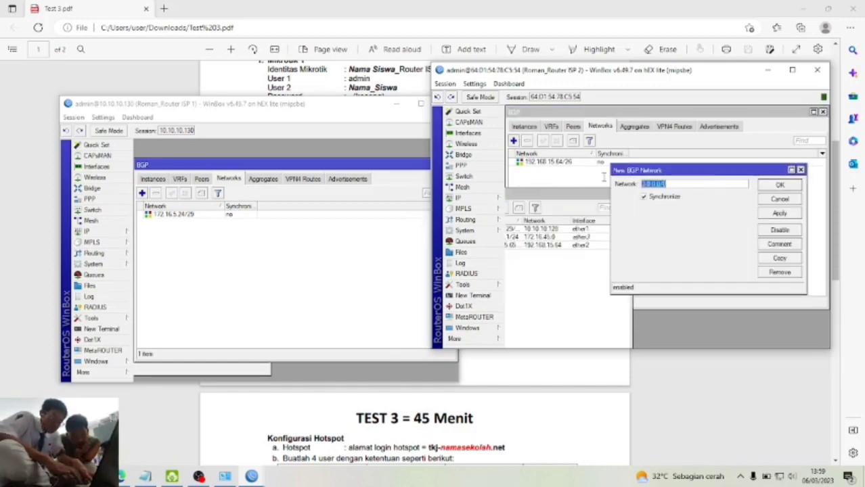
{"action": "type", "text": "172"}
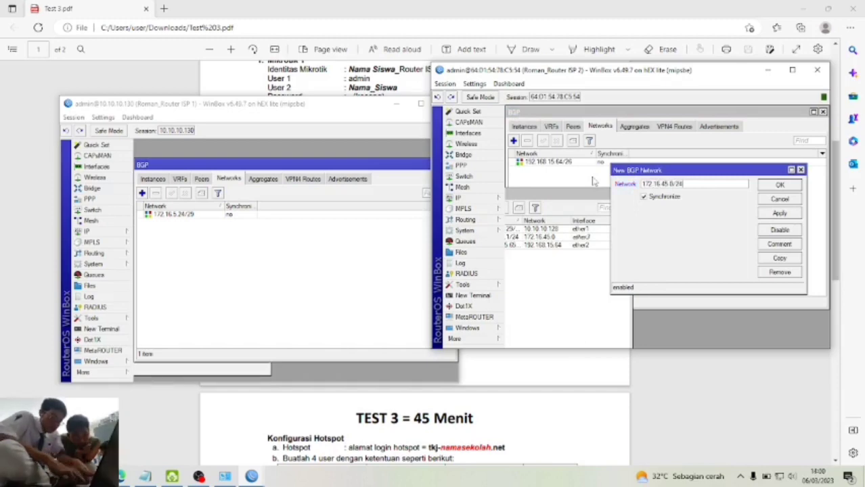
{"action": "left_click", "coordinate": [643, 197]}
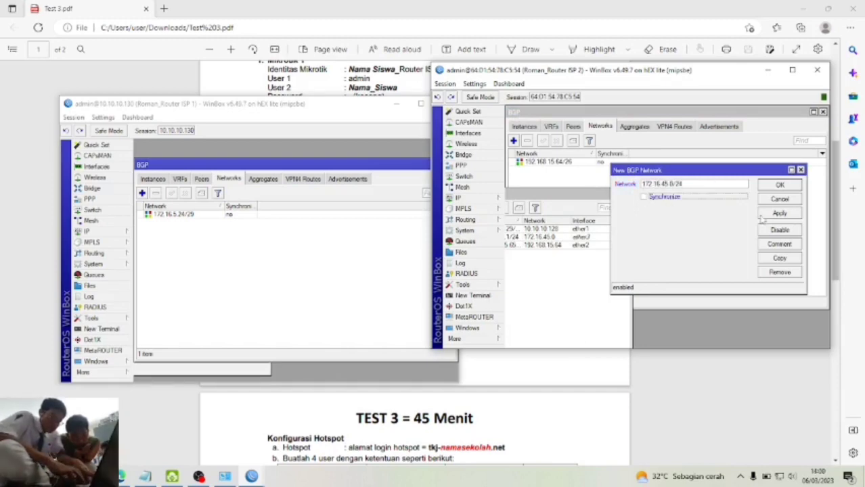
{"action": "left_click", "coordinate": [766, 214]}
{"action": "left_click", "coordinate": [779, 189]}
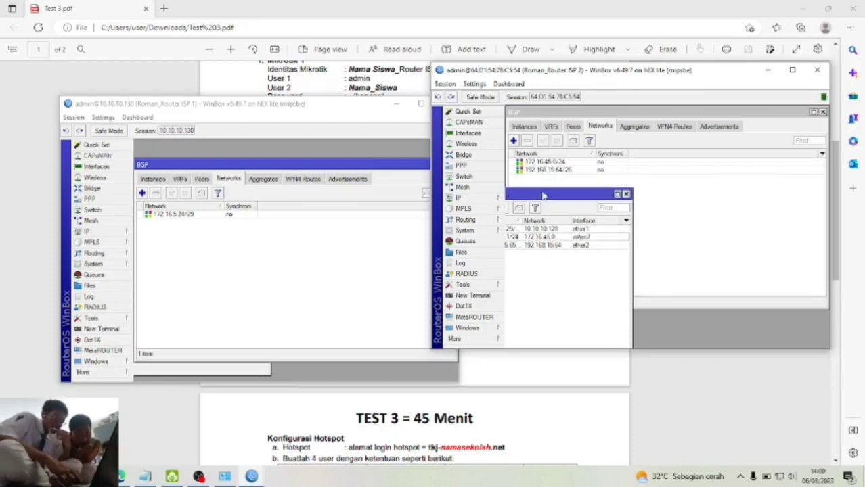
- Move the address list aside and view the BGP Advertisements on both ISP 2 and ISP 1
{"action": "left_click_drag", "start_coordinate": [544, 196], "coordinate": [623, 135]}
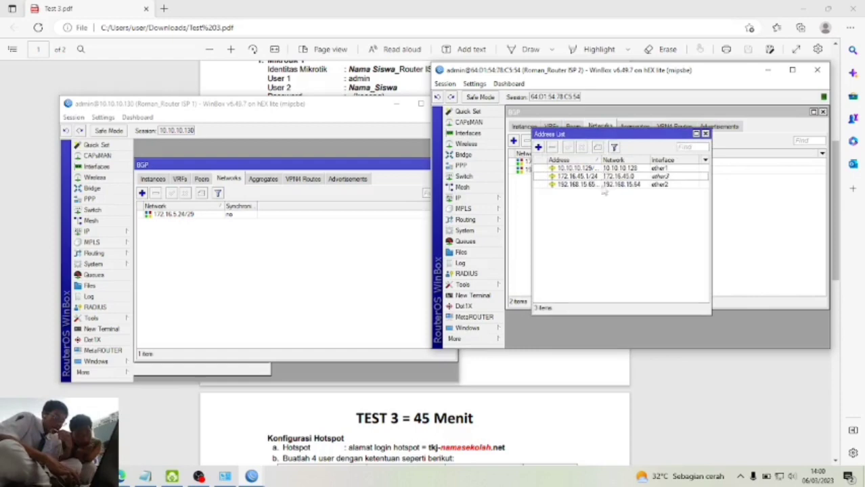
{"action": "left_click_drag", "start_coordinate": [631, 140], "coordinate": [620, 214]}
{"action": "left_click", "coordinate": [208, 238]}
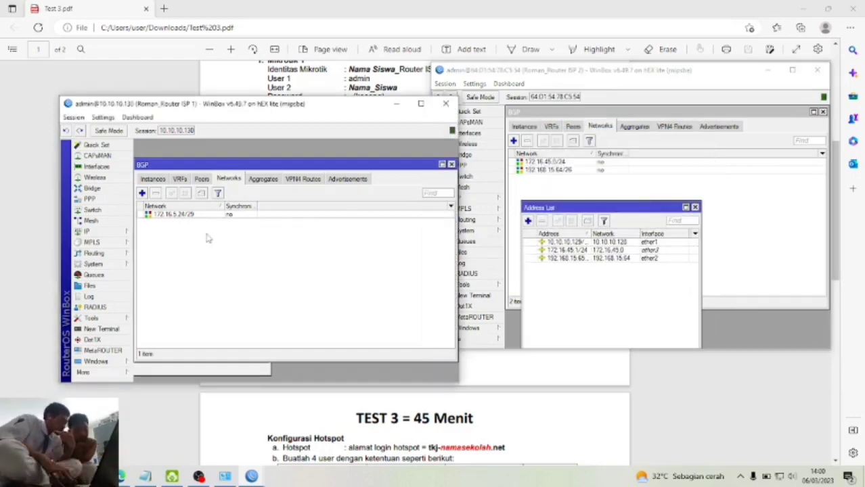
{"action": "left_click", "coordinate": [716, 127]}
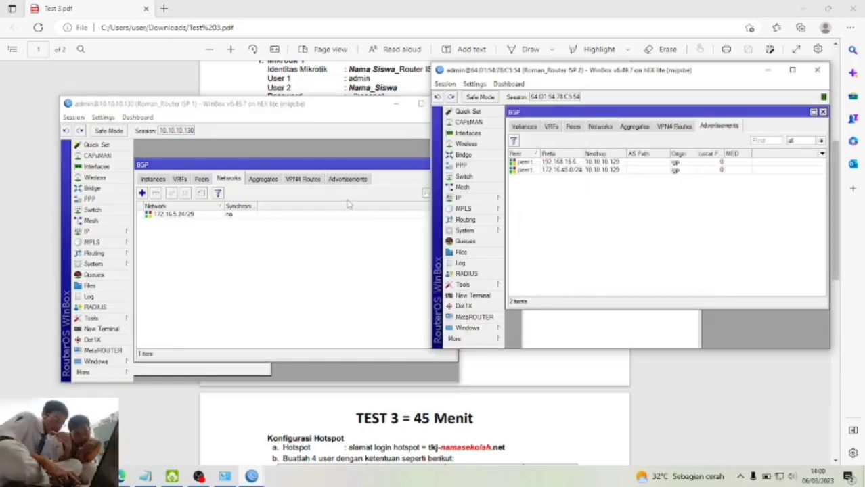
{"action": "left_click", "coordinate": [357, 181]}
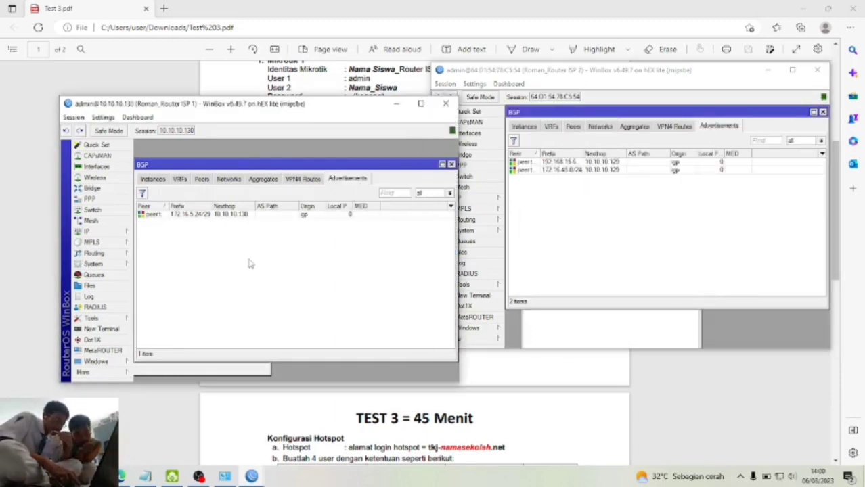
{"action": "left_click", "coordinate": [575, 221]}
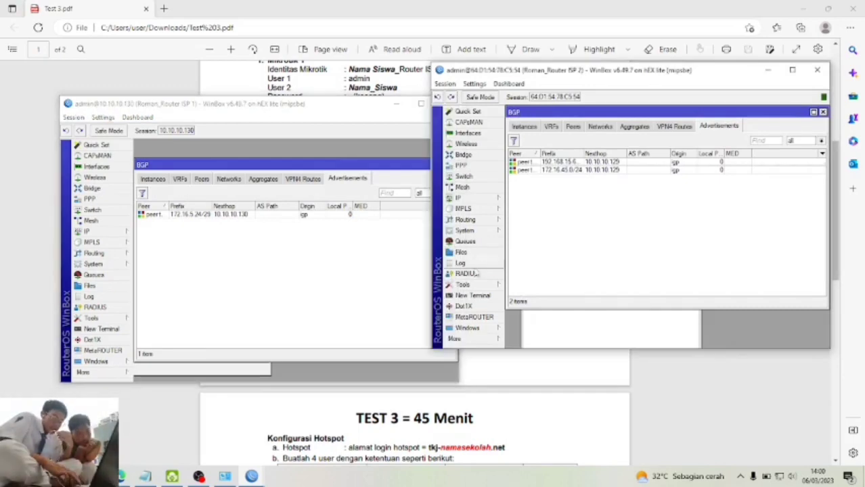
{"action": "left_click", "coordinate": [39, 477]}
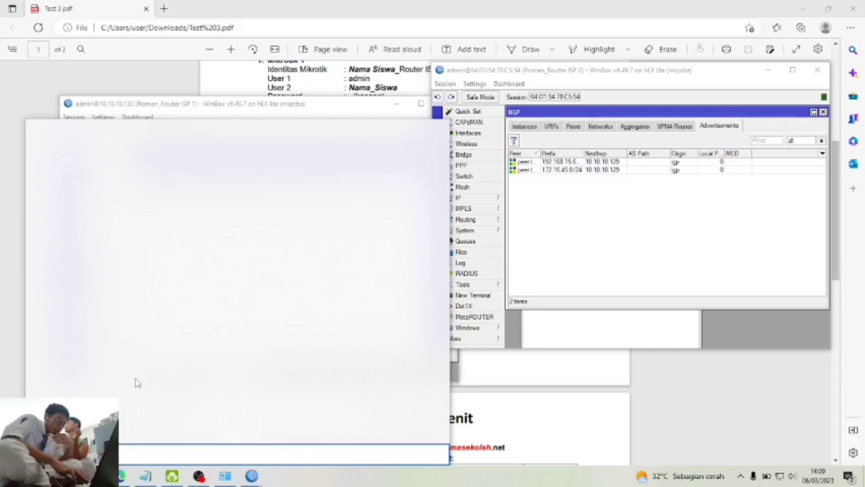
- Launch Command Prompt with cmd and ping 10.10.10.130
{"action": "type", "text": "cmd"}
{"action": "key", "text": "Return"}
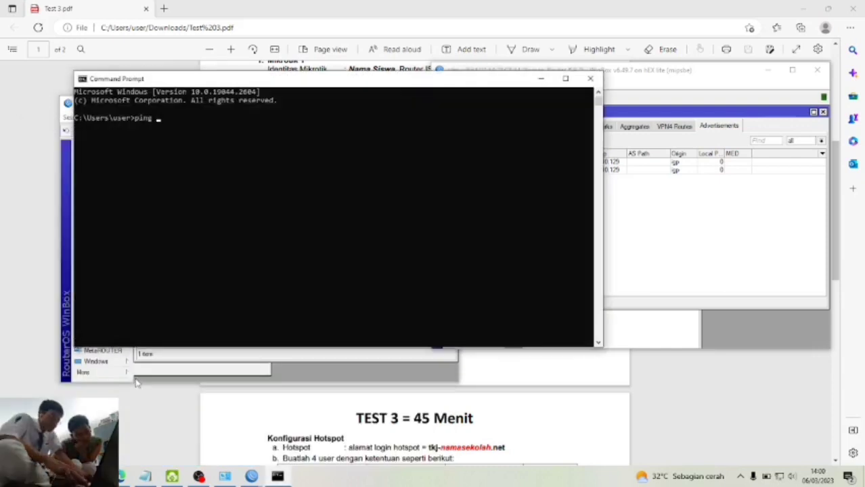
{"action": "type", "text": "ping 10.10.10.130"}
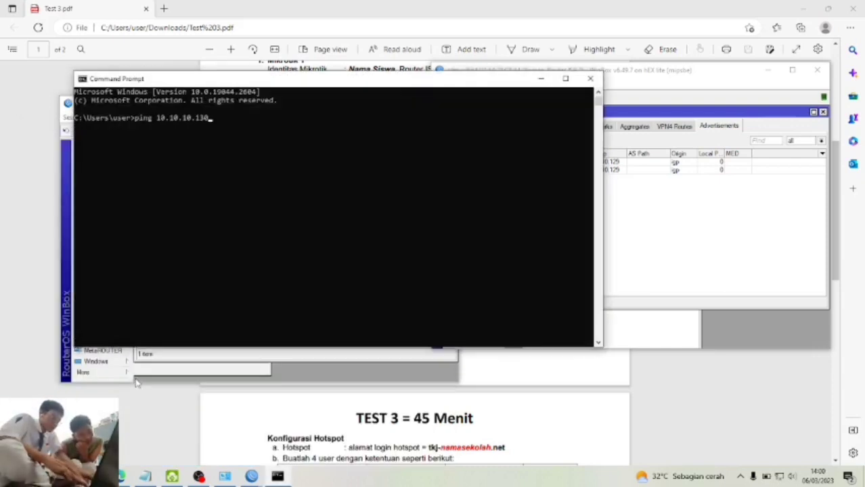
{"action": "key", "text": "Return"}
{"action": "key", "text": "ctrl+c"}
- Check ISP 1's BGP networks list and ping 172.16.5.24, which times out
{"action": "type", "text": "ping 192.16"}
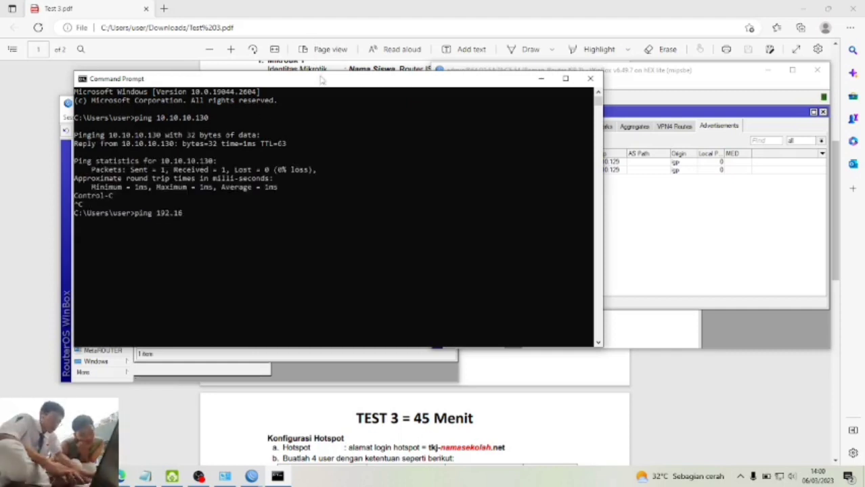
{"action": "left_click_drag", "start_coordinate": [321, 80], "coordinate": [634, 116]}
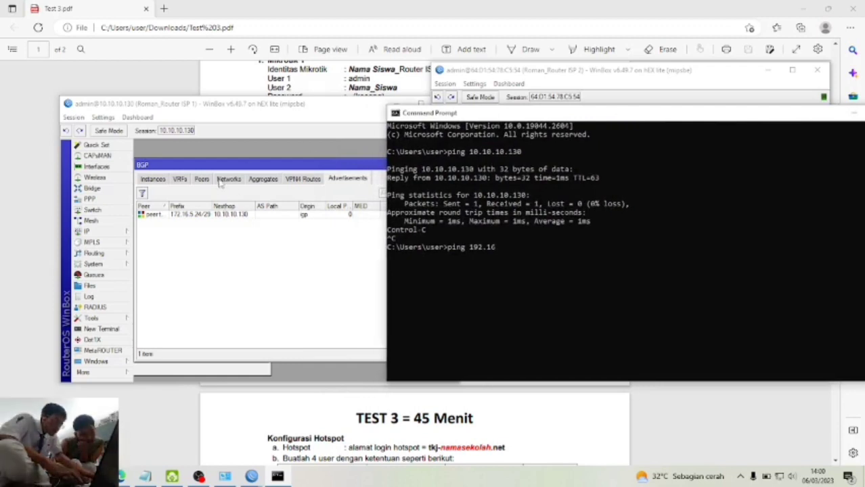
{"action": "left_click", "coordinate": [228, 179]}
{"action": "left_click", "coordinate": [690, 306]}
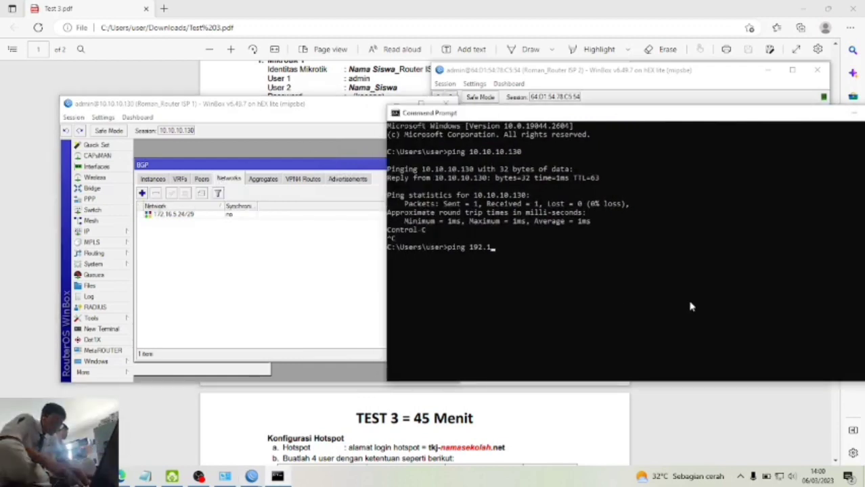
{"action": "key", "text": "BackSpace"}
{"action": "key", "text": "BackSpace"}
{"action": "key", "text": "BackSpace"}
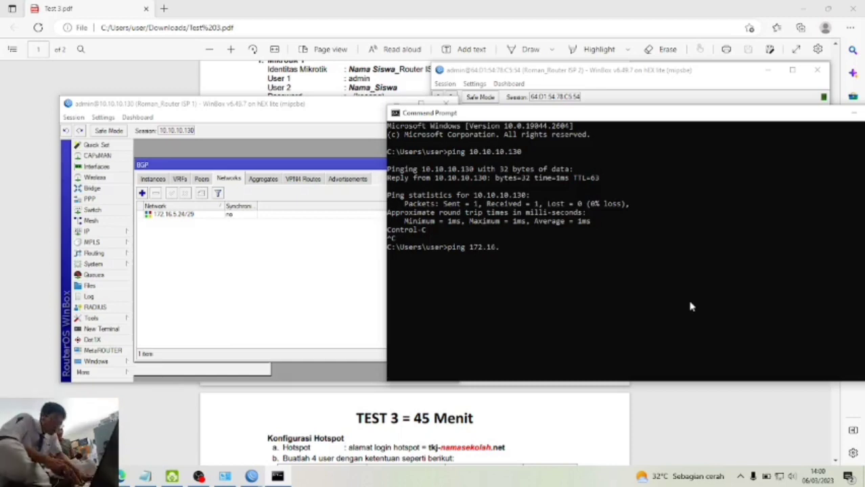
{"action": "type", "text": "24"}
{"action": "key", "text": "Return"}
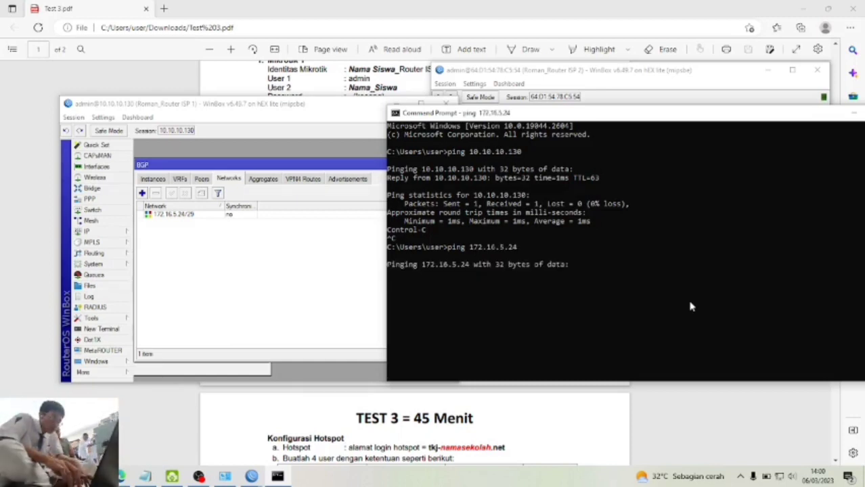
{"action": "key", "text": "ctrl+c"}
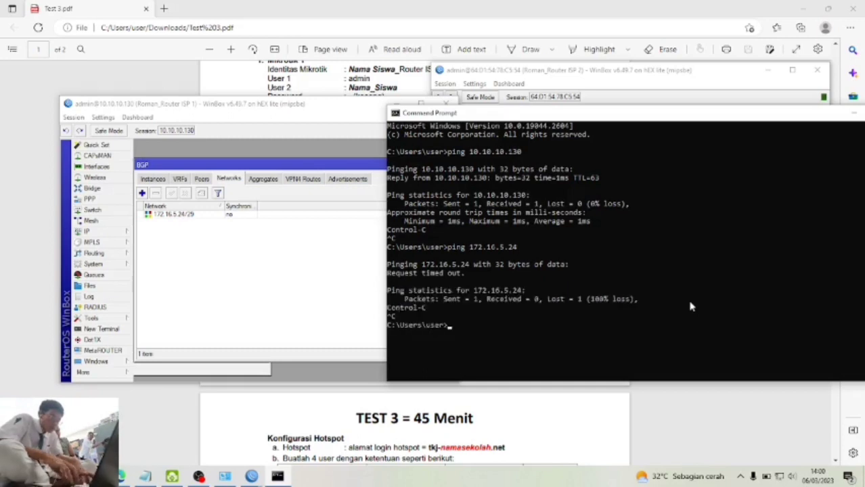
- Look up ISP 1's IP addresses and ping 172.16.5.25 successfully
{"action": "left_click", "coordinate": [105, 233]}
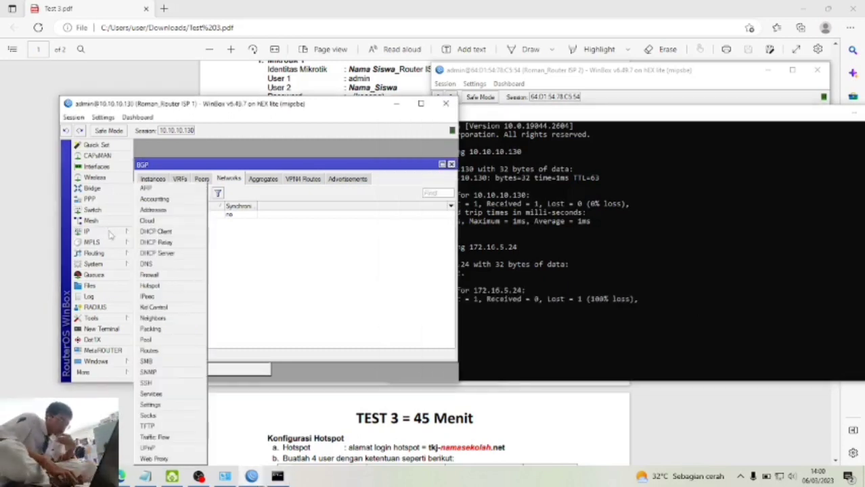
{"action": "left_click", "coordinate": [174, 211]}
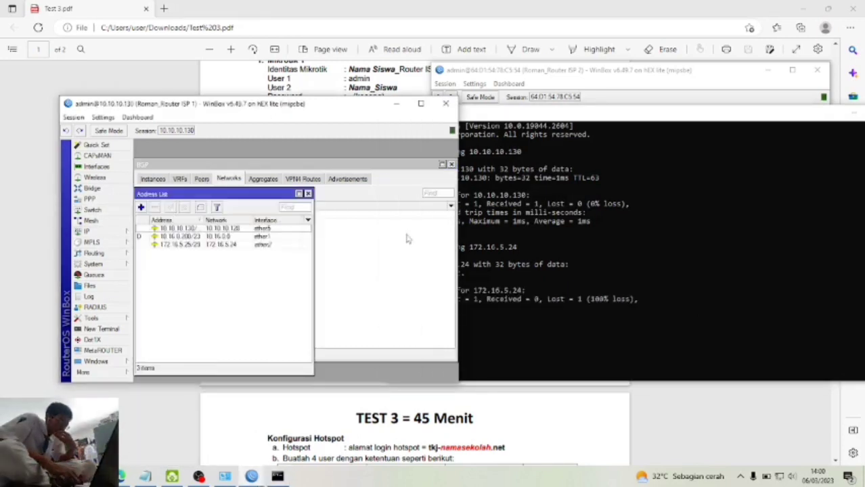
{"action": "left_click", "coordinate": [586, 256]}
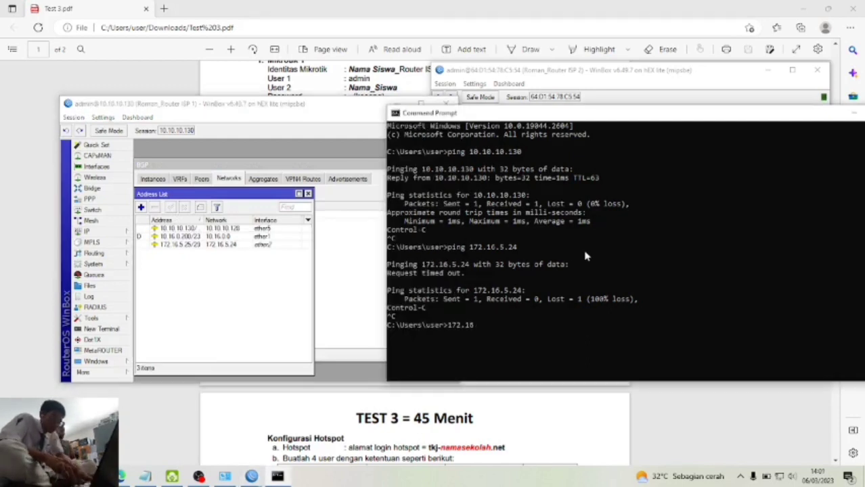
{"action": "type", "text": "172.16.5.25"}
{"action": "key", "text": "Return"}
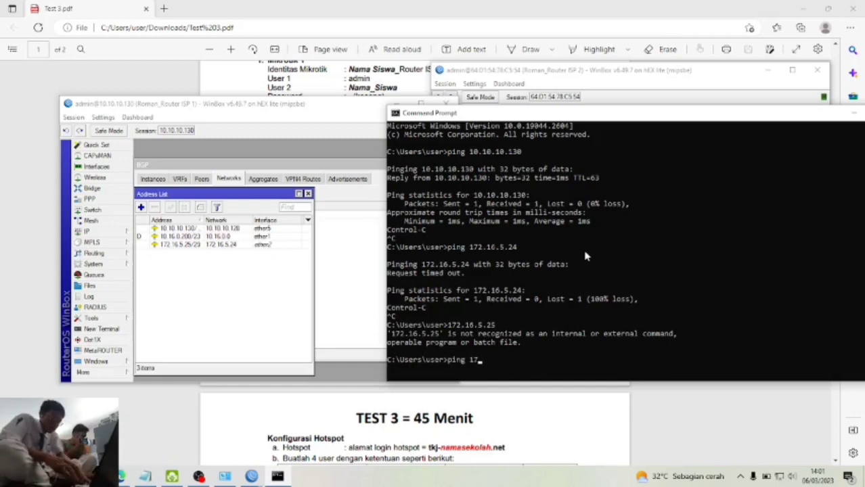
{"action": "type", "text": "ping 172.16.5.25"}
{"action": "key", "text": "Return"}
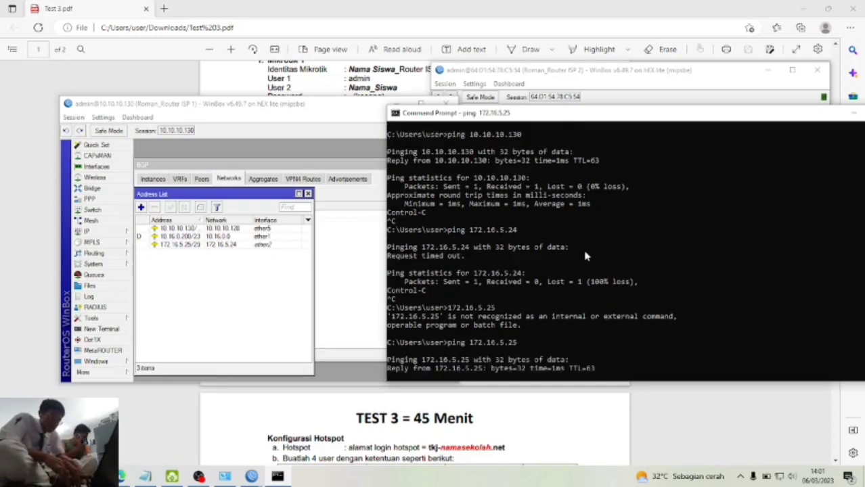
{"action": "key", "text": "ctrl+c"}
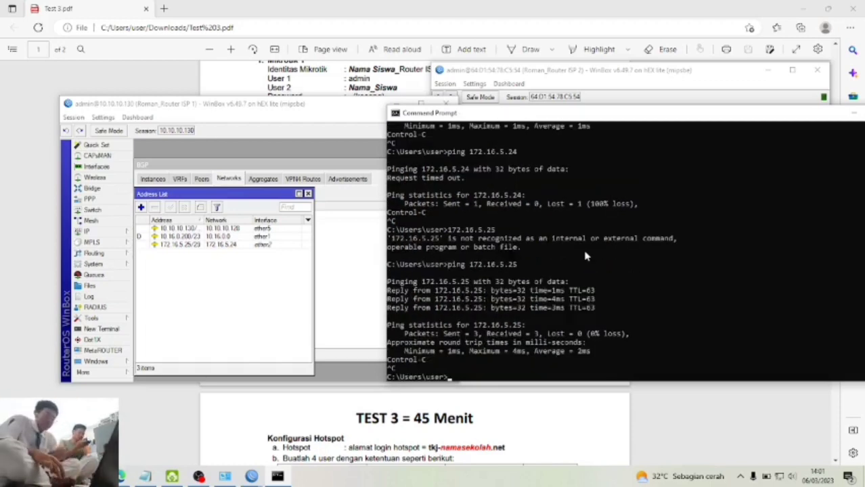
- Close the Command Prompt and return to the Test 3 PDF task sheet
{"action": "left_click", "coordinate": [515, 86]}
{"action": "left_click", "coordinate": [391, 166]}
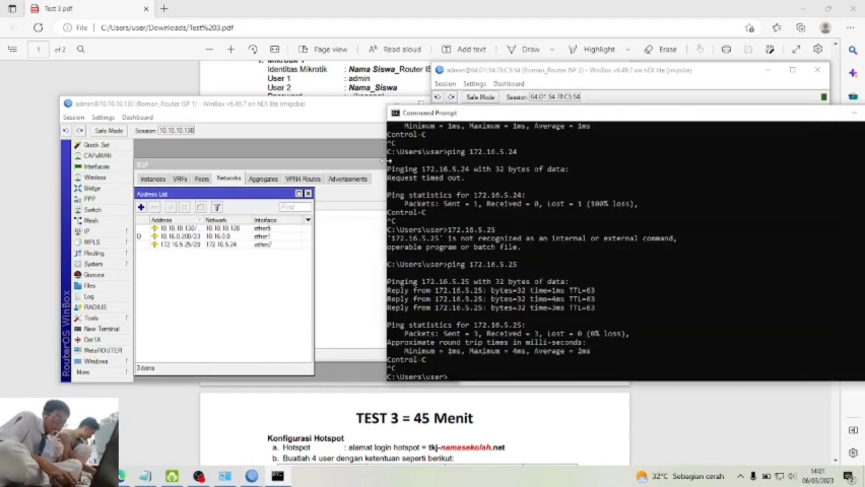
{"action": "left_click_drag", "start_coordinate": [790, 120], "coordinate": [576, 142]}
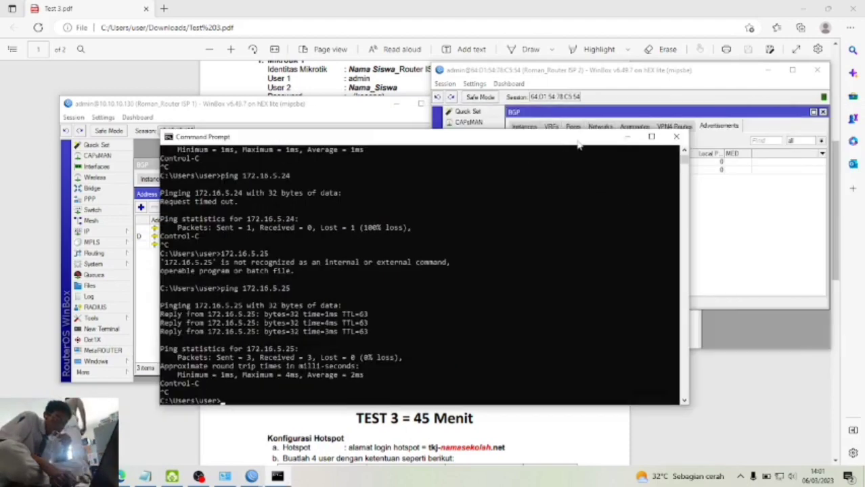
{"action": "left_click", "coordinate": [676, 135]}
{"action": "left_click", "coordinate": [2, 249]}
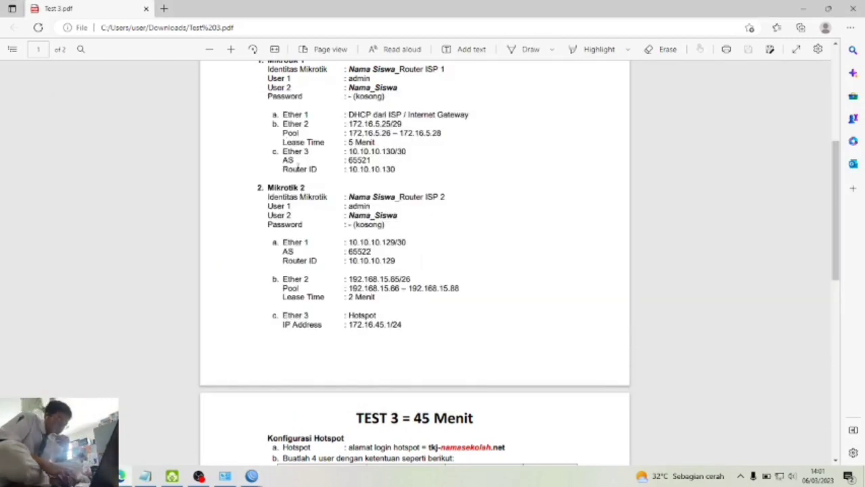
{"action": "scroll", "coordinate": [289, 238], "scroll_direction": "down", "scroll_amount": 4}
- Scroll the Test 3 PDF to the hotspot users table and Firewall Jaringan requirements
{"action": "scroll", "coordinate": [415, 264], "scroll_direction": "up", "scroll_amount": 5}
{"action": "scroll", "coordinate": [415, 264], "scroll_direction": "down", "scroll_amount": 5}
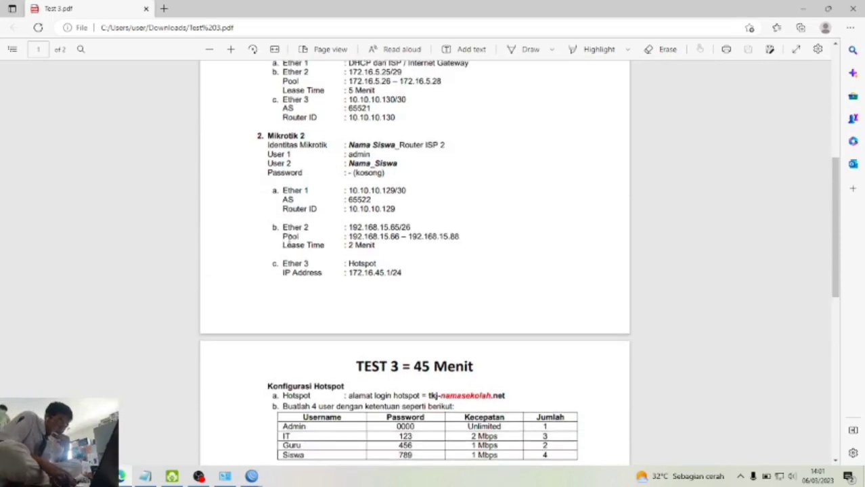
{"action": "scroll", "coordinate": [414, 264], "scroll_direction": "up", "scroll_amount": 1}
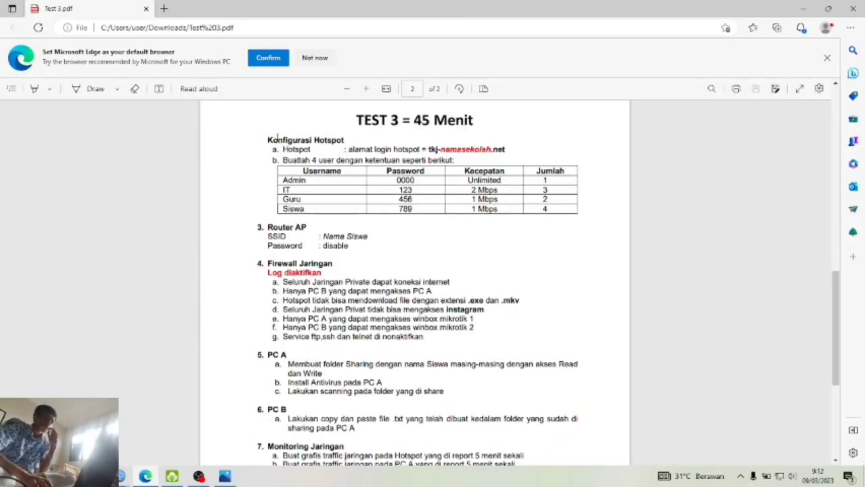
{"action": "left_click_drag", "start_coordinate": [280, 160], "coordinate": [584, 213]}
{"action": "left_click", "coordinate": [584, 212]}
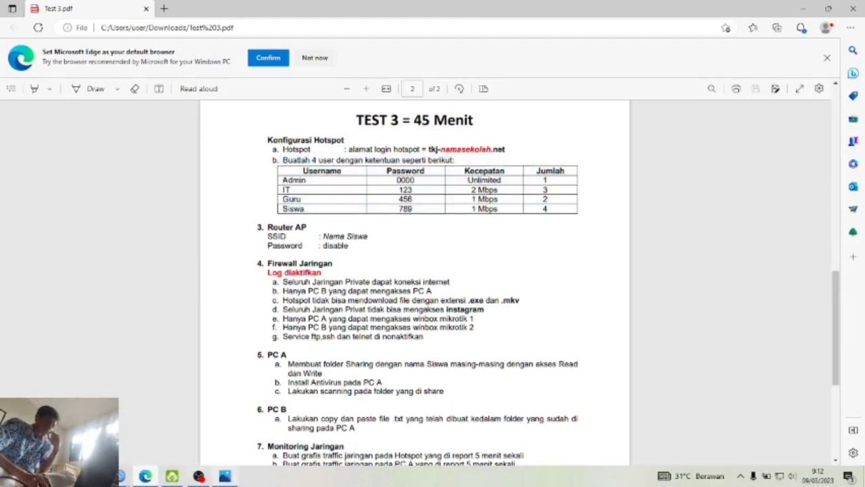
- Open IP > Hotspot on router ISP 2, minimize ISP 1's WinBox, and snap the PDF left
{"action": "mouse_move", "coordinate": [144, 476]}
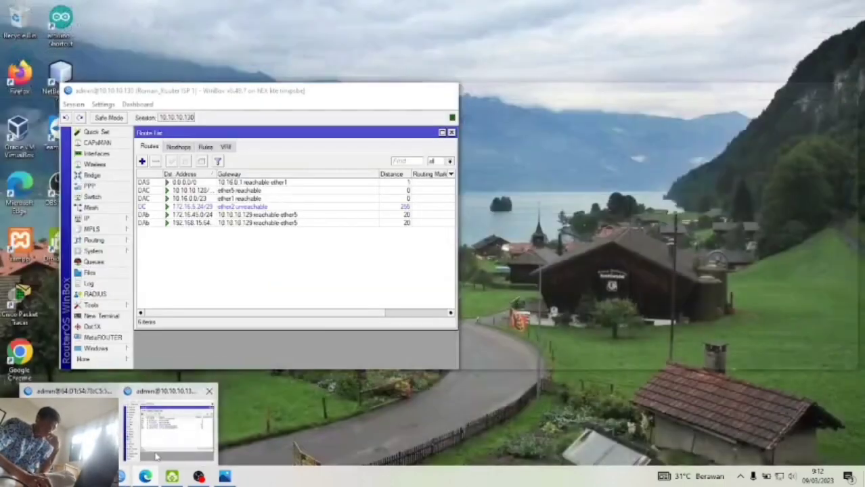
{"action": "left_click", "coordinate": [155, 452]}
{"action": "left_click", "coordinate": [88, 440]}
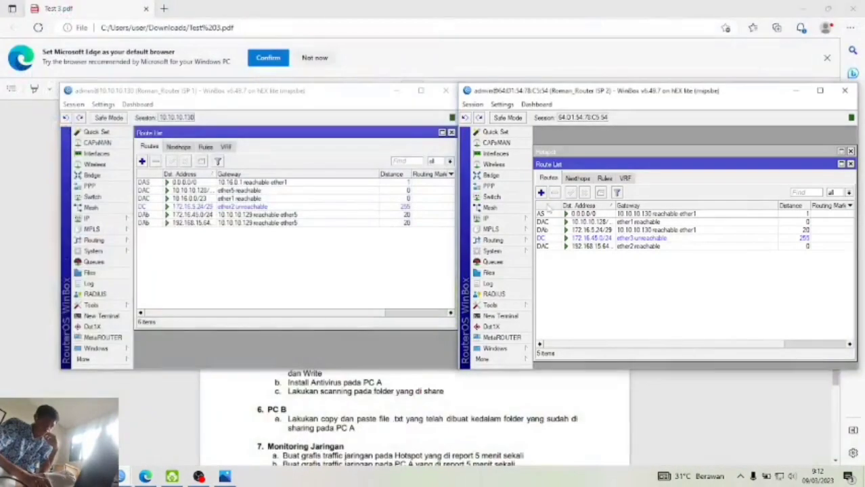
{"action": "left_click", "coordinate": [491, 218]}
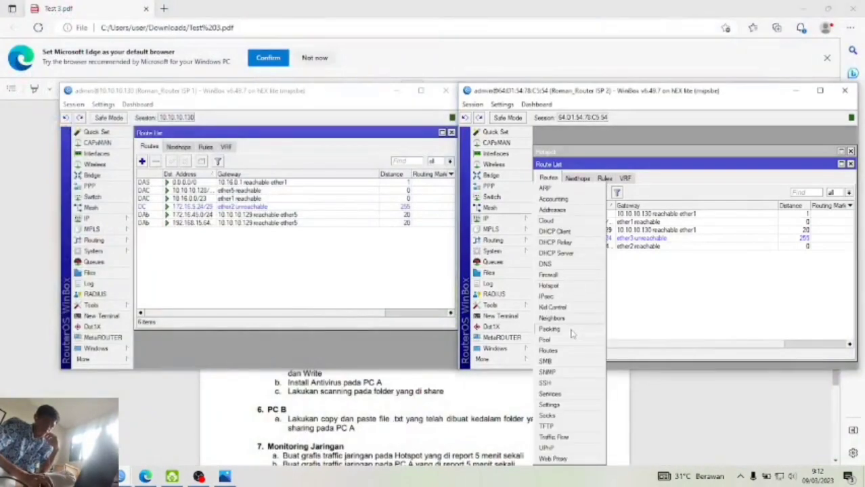
{"action": "left_click", "coordinate": [550, 285]}
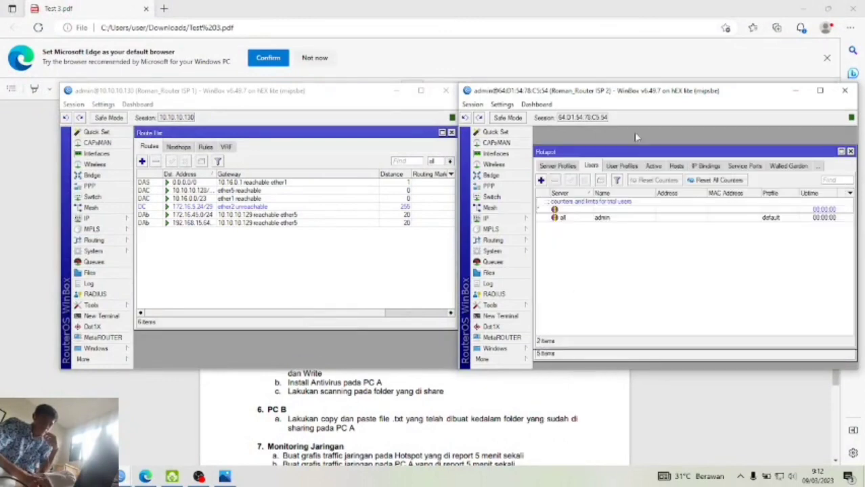
{"action": "left_click", "coordinate": [396, 90]}
{"action": "left_click_drag", "start_coordinate": [547, 94], "coordinate": [535, 160]}
{"action": "left_click", "coordinate": [533, 6]}
{"action": "key", "text": "super+Left"}
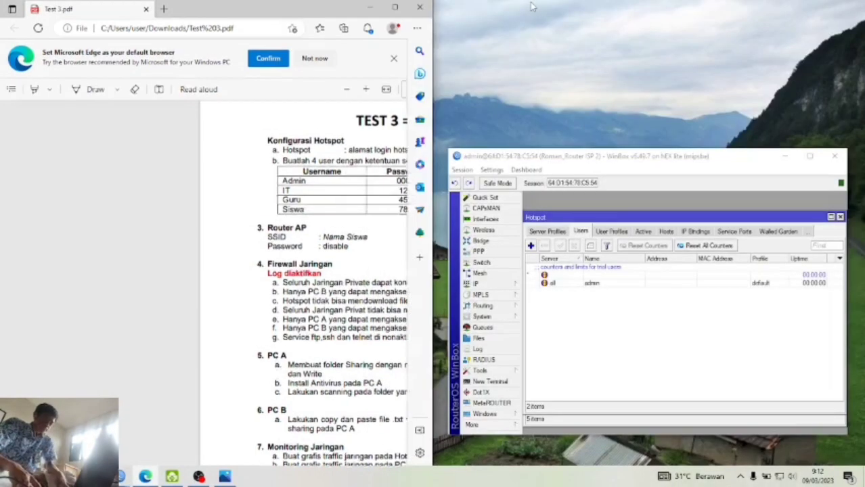
- Add a hotspot user named IT on server hotspot1
{"action": "left_click_drag", "start_coordinate": [592, 160], "coordinate": [531, 109]}
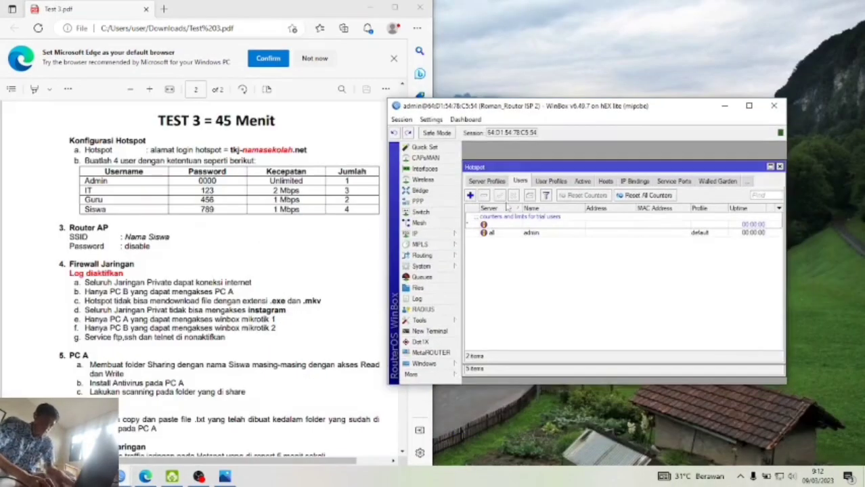
{"action": "left_click", "coordinate": [470, 195]}
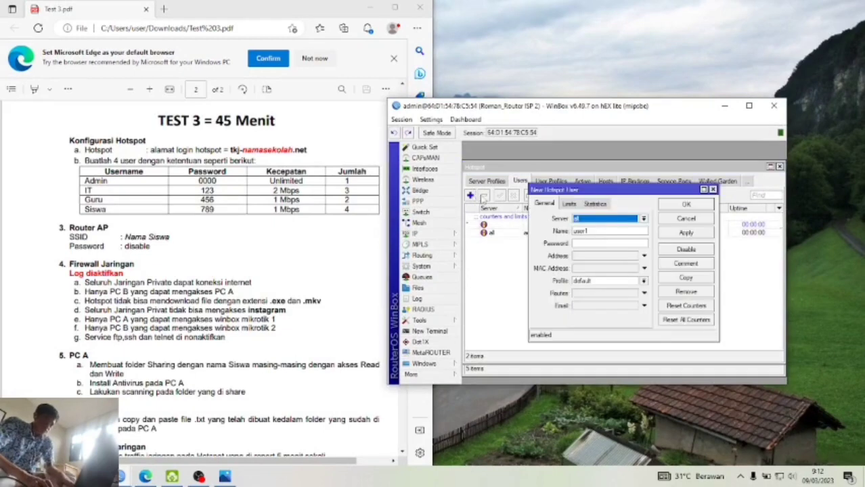
{"action": "left_click", "coordinate": [593, 223]}
{"action": "left_click", "coordinate": [591, 232]}
{"action": "left_click", "coordinate": [587, 245]}
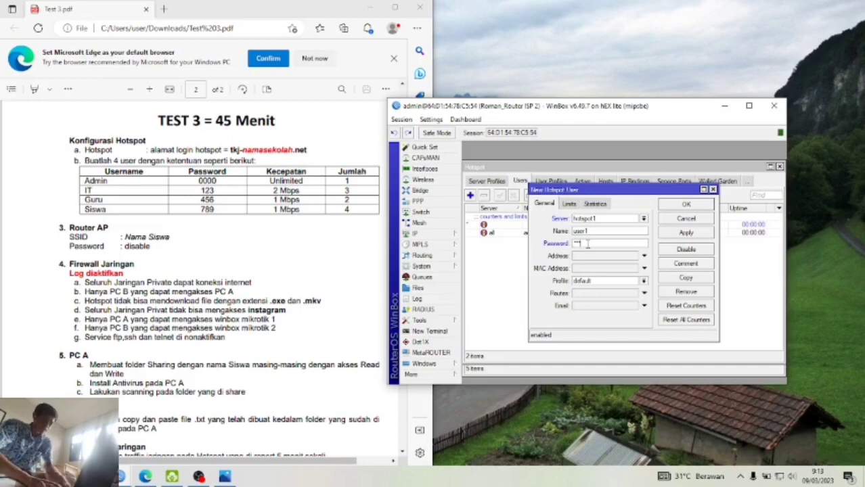
{"action": "left_click", "coordinate": [700, 234]}
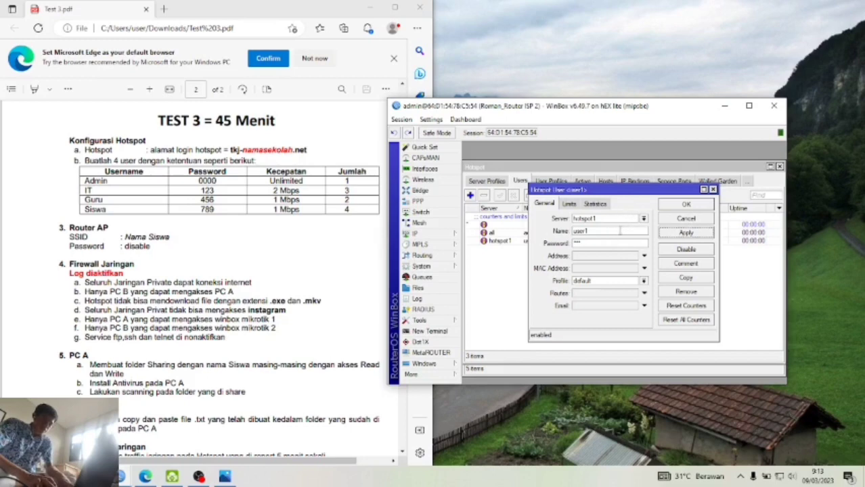
{"action": "left_click_drag", "start_coordinate": [619, 231], "coordinate": [552, 231]}
{"action": "key", "text": "BackSpace"}
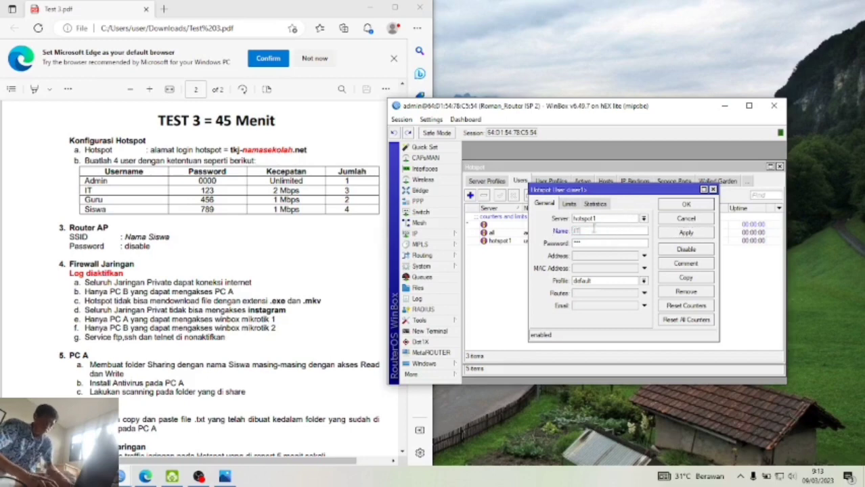
{"action": "left_click", "coordinate": [673, 236]}
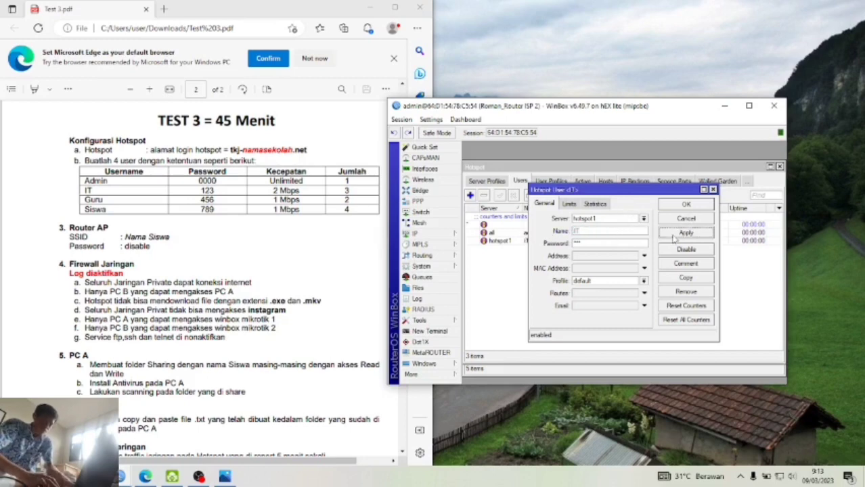
{"action": "left_click", "coordinate": [685, 204]}
- Add the Guru hotspot user on server hotspot1
{"action": "left_click", "coordinate": [470, 195]}
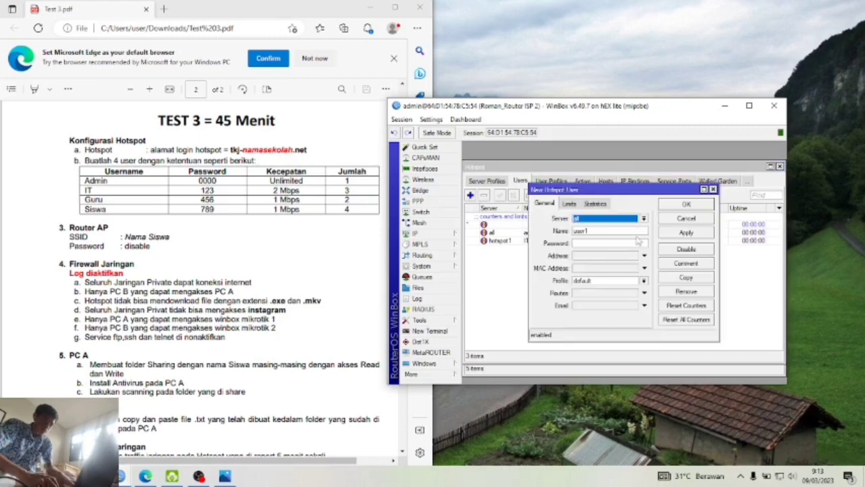
{"action": "left_click", "coordinate": [630, 220]}
{"action": "left_click", "coordinate": [619, 234]}
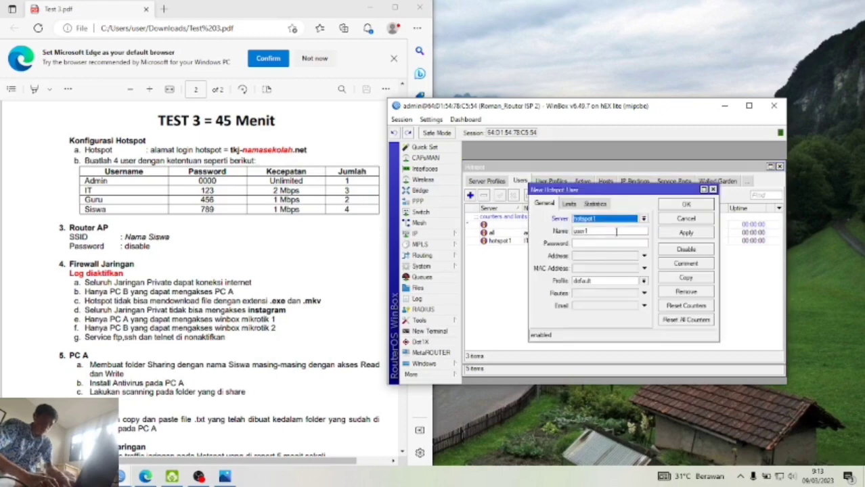
{"action": "key", "text": "Tab"}
{"action": "type", "text": "Gur"}
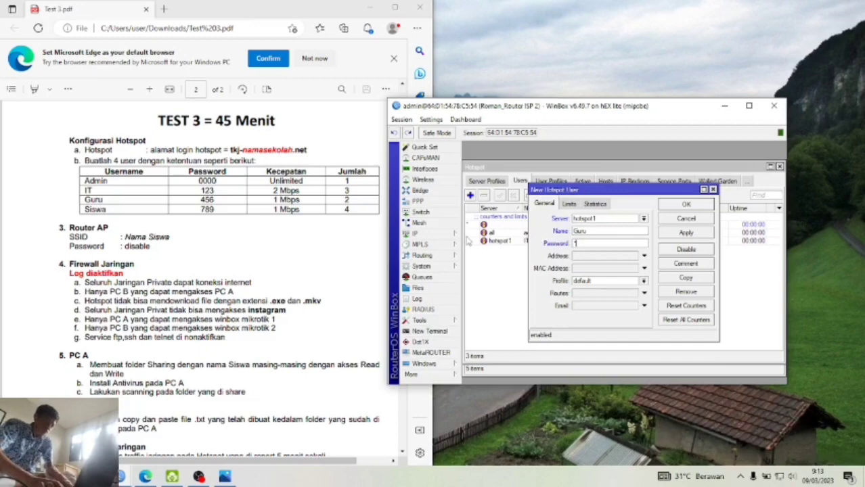
{"action": "left_click", "coordinate": [697, 236]}
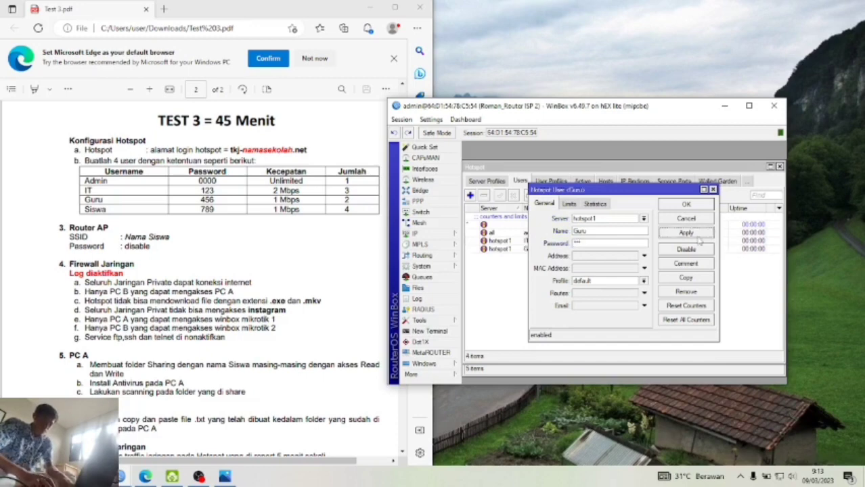
{"action": "left_click", "coordinate": [685, 206]}
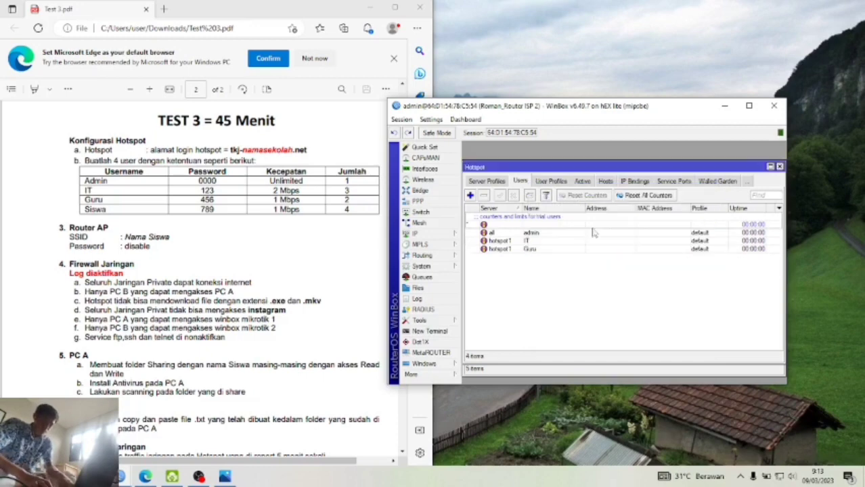
- Add the Siswa hotspot user on server hotspot1, then view the User Profiles list
{"action": "left_click", "coordinate": [470, 195]}
{"action": "left_click", "coordinate": [597, 219]}
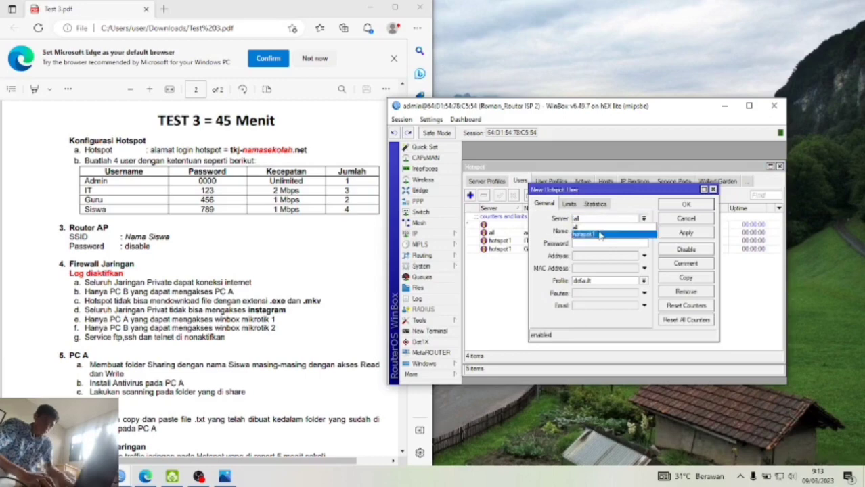
{"action": "left_click", "coordinate": [599, 233]}
{"action": "key", "text": "Tab"}
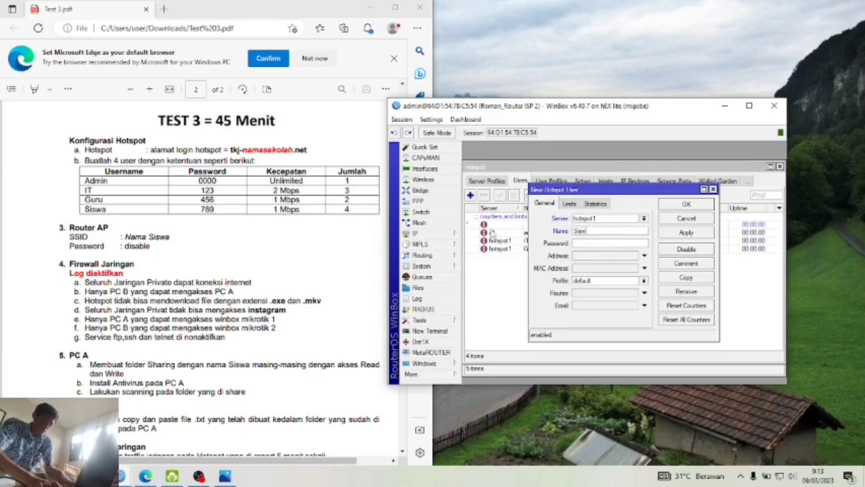
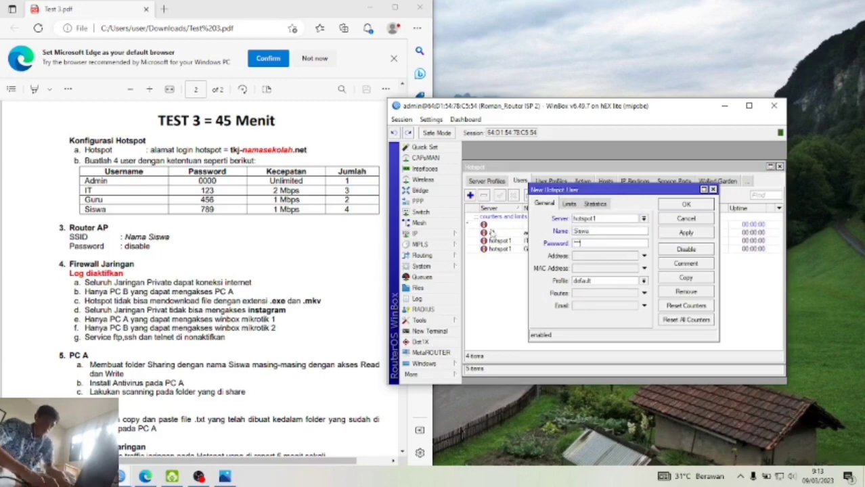
{"action": "left_click", "coordinate": [686, 233]}
{"action": "left_click", "coordinate": [685, 204]}
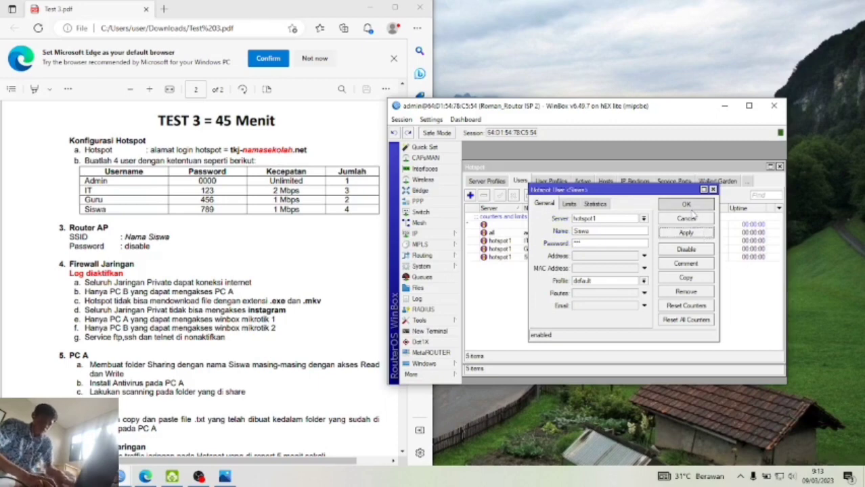
{"action": "left_click", "coordinate": [561, 181]}
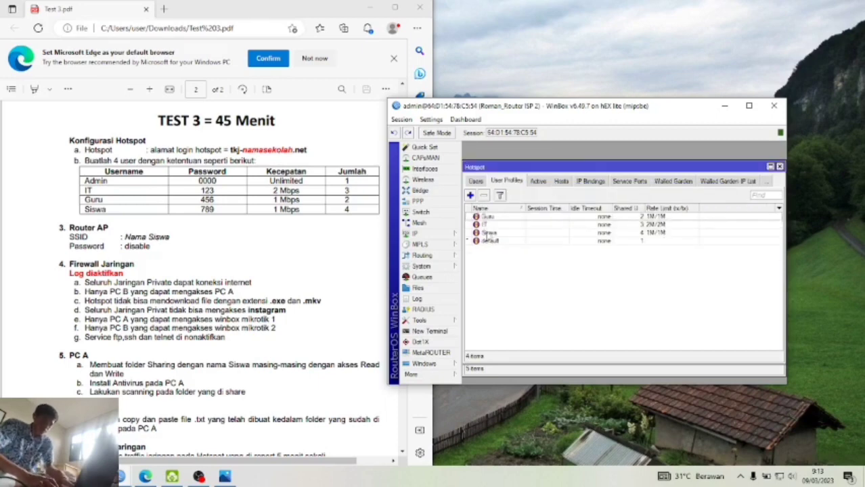
- Delete the IT, Siswa and Guru profiles, dismissing the error when trying to remove default
{"action": "left_click", "coordinate": [496, 226]}
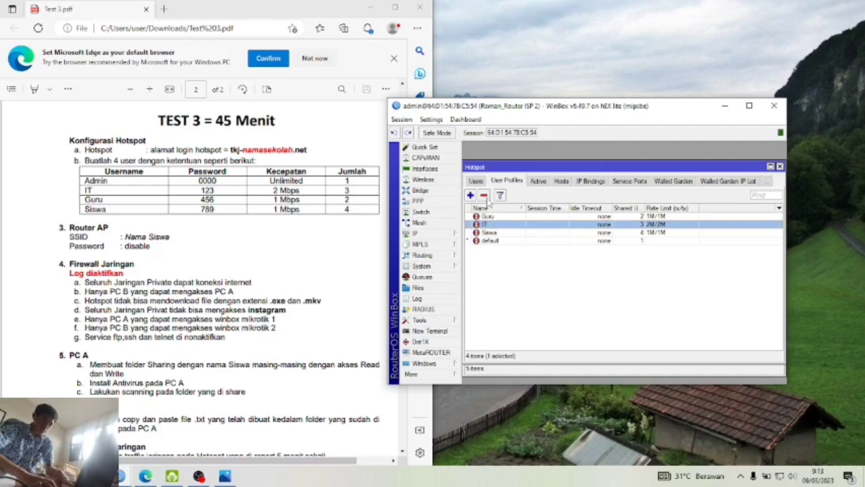
{"action": "left_click", "coordinate": [483, 196]}
{"action": "left_click", "coordinate": [488, 224]}
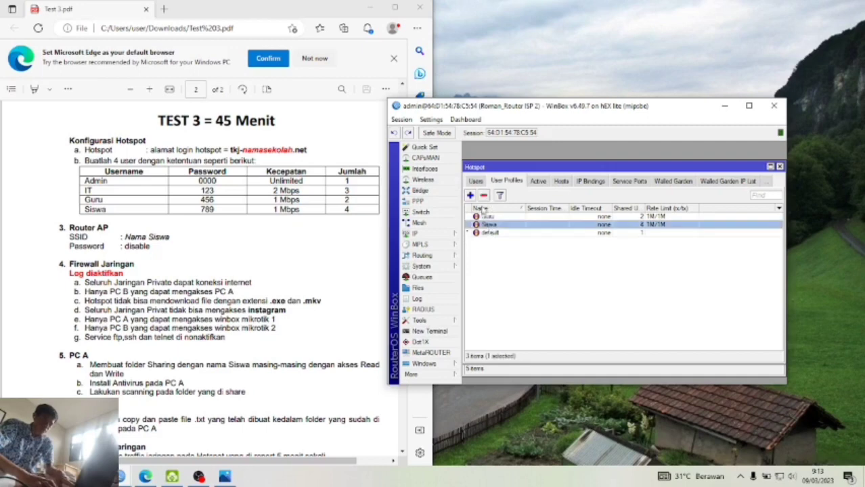
{"action": "left_click", "coordinate": [484, 195]}
{"action": "left_click", "coordinate": [490, 226]}
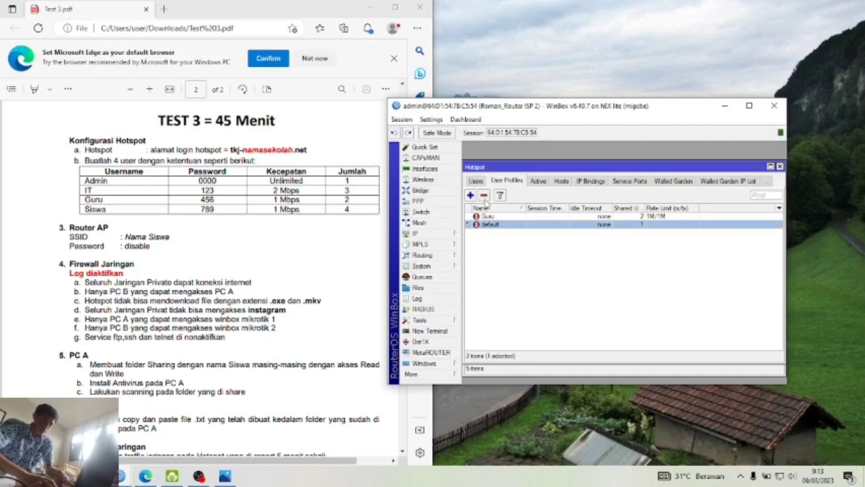
{"action": "left_click", "coordinate": [483, 195]}
{"action": "left_click", "coordinate": [690, 259]}
{"action": "left_click", "coordinate": [502, 217]}
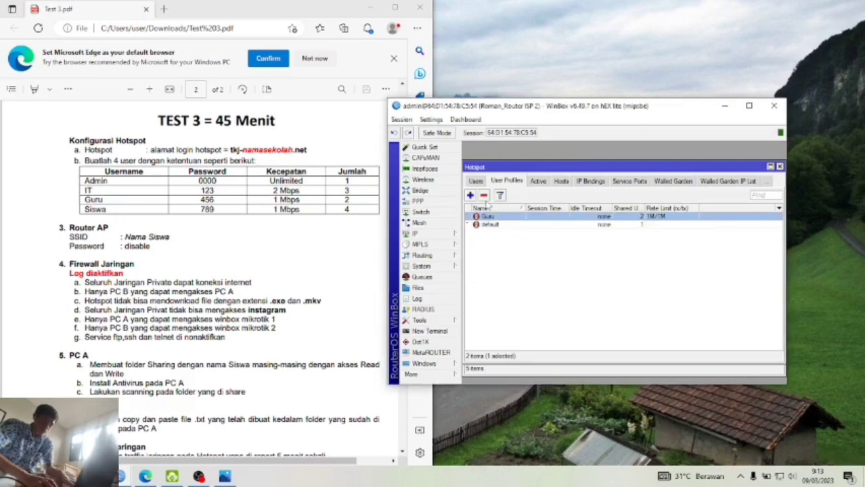
{"action": "left_click", "coordinate": [484, 196]}
{"action": "left_click", "coordinate": [477, 181]}
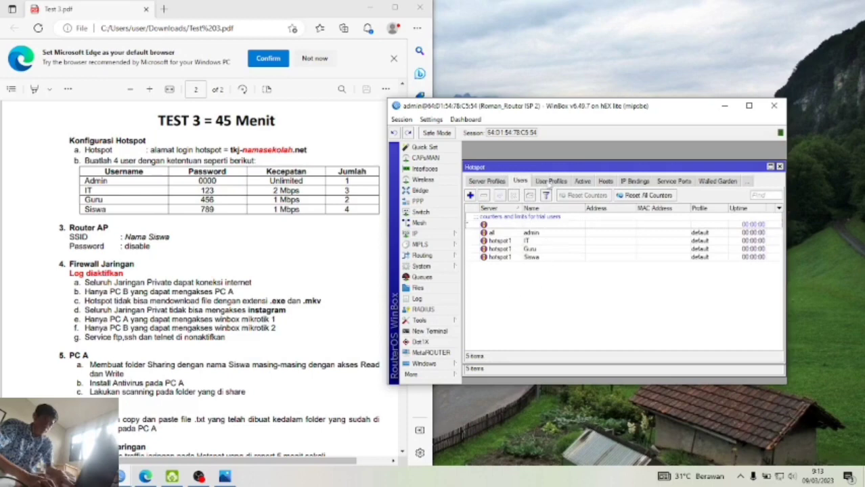
{"action": "left_click", "coordinate": [554, 182]}
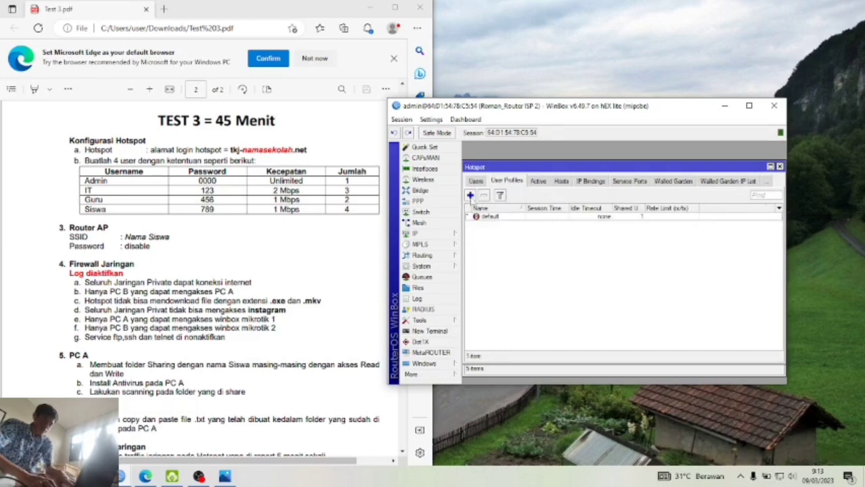
- Create the IT hotspot user profile on hs-pool-3 with 3 shared users and a 2M/2M rate limit
{"action": "left_click", "coordinate": [470, 196]}
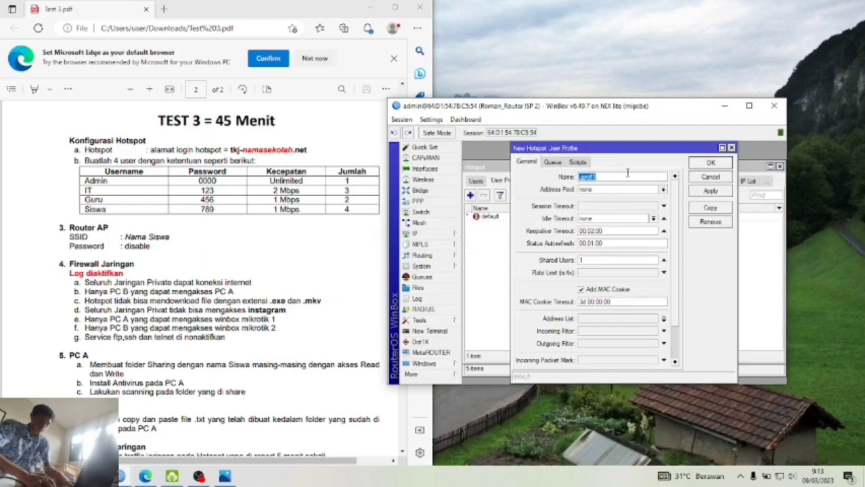
{"action": "type", "text": "IT"}
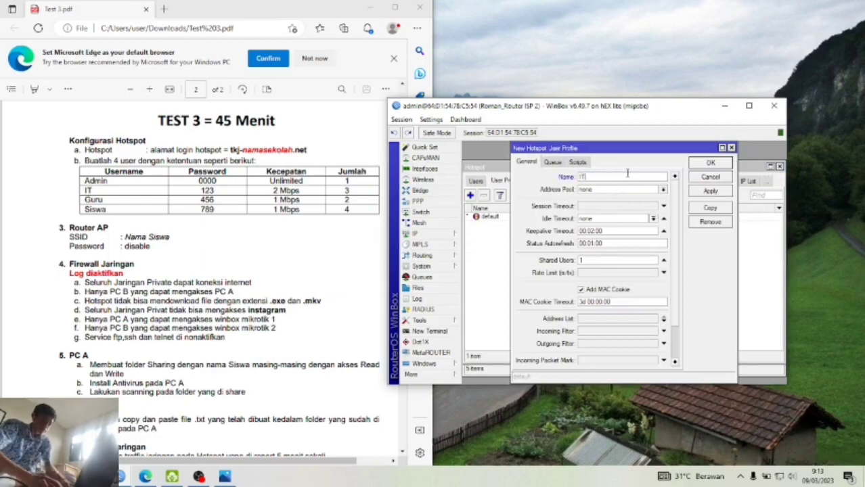
{"action": "left_click", "coordinate": [663, 190]}
{"action": "left_click", "coordinate": [652, 204]}
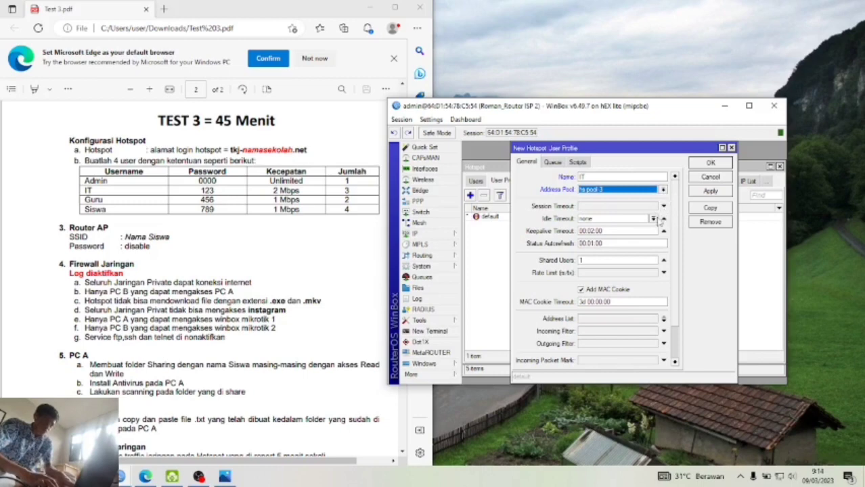
{"action": "double_click", "coordinate": [653, 260]}
{"action": "type", "text": "3"}
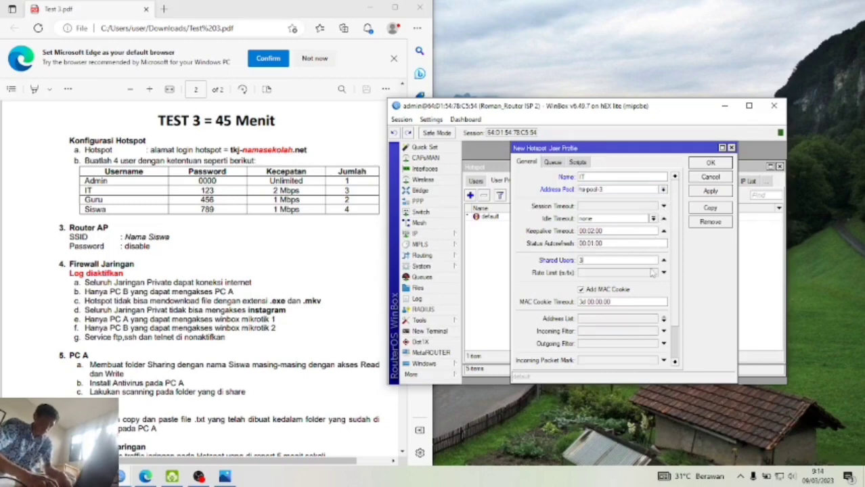
{"action": "left_click", "coordinate": [651, 274]}
{"action": "type", "text": "2M/2M"}
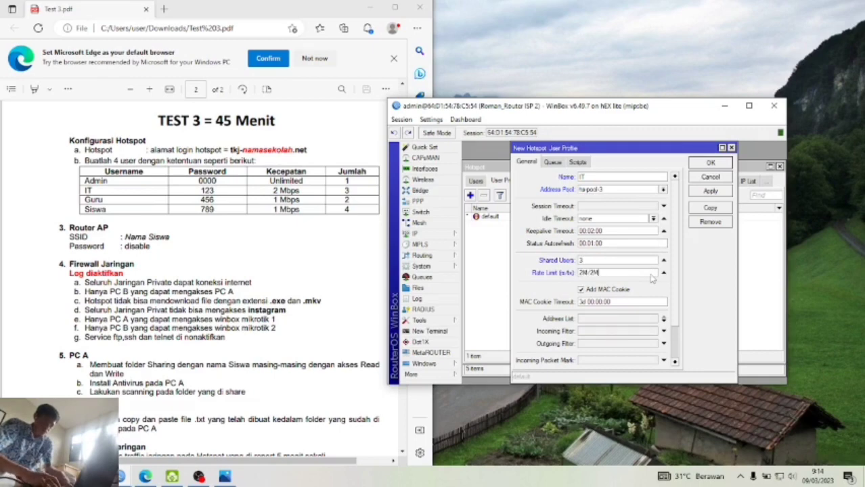
{"action": "left_click", "coordinate": [710, 191]}
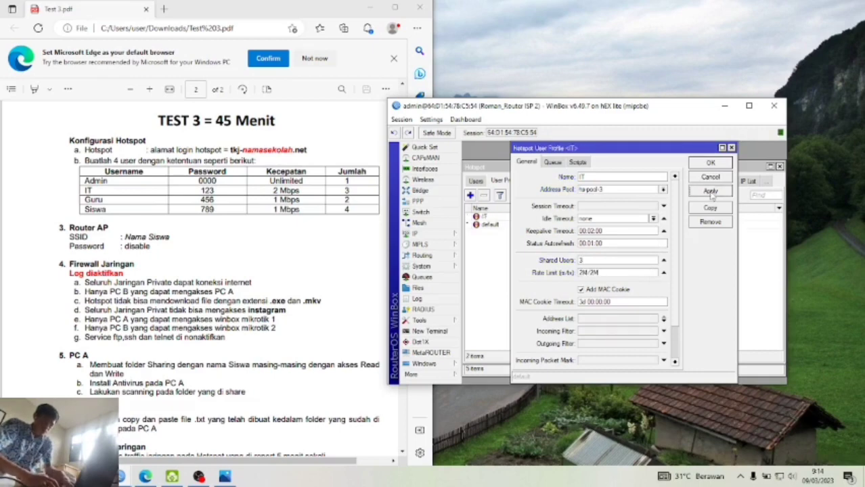
{"action": "left_click", "coordinate": [711, 164]}
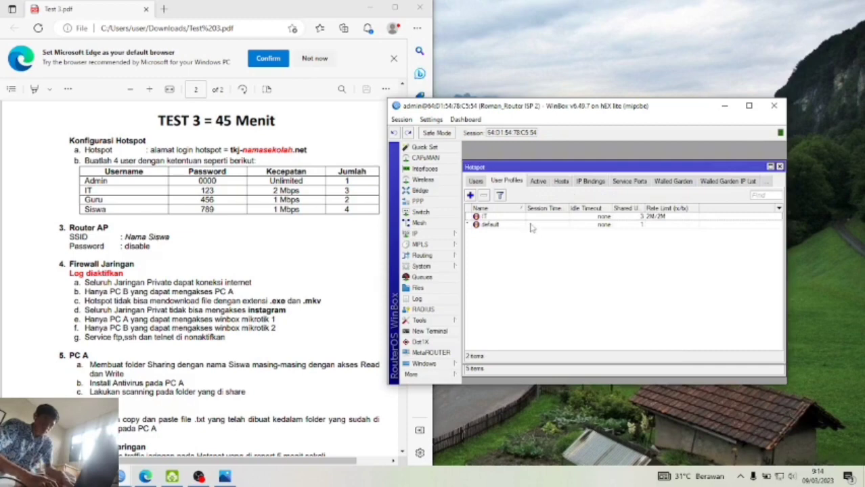
- Create the Guru profile on hs-pool-3 with 2 shared users and a 1M/1M rate limit
{"action": "left_click", "coordinate": [470, 195]}
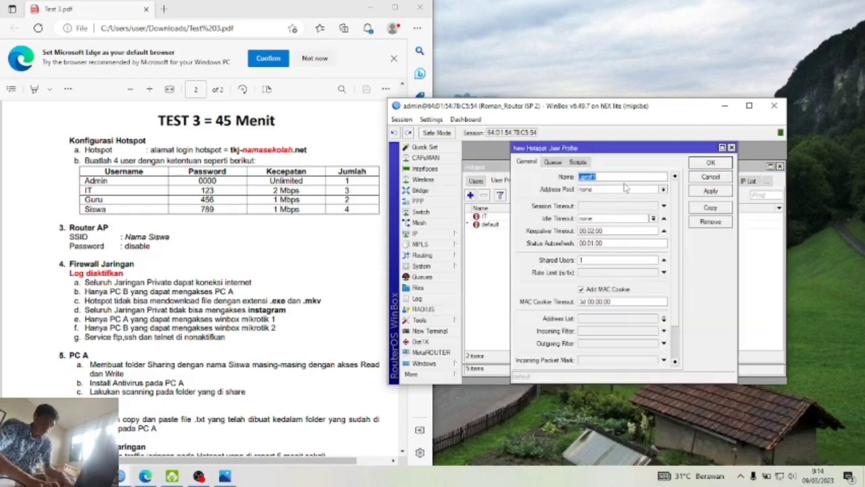
{"action": "type", "text": "Guru"}
{"action": "key", "text": "Tab"}
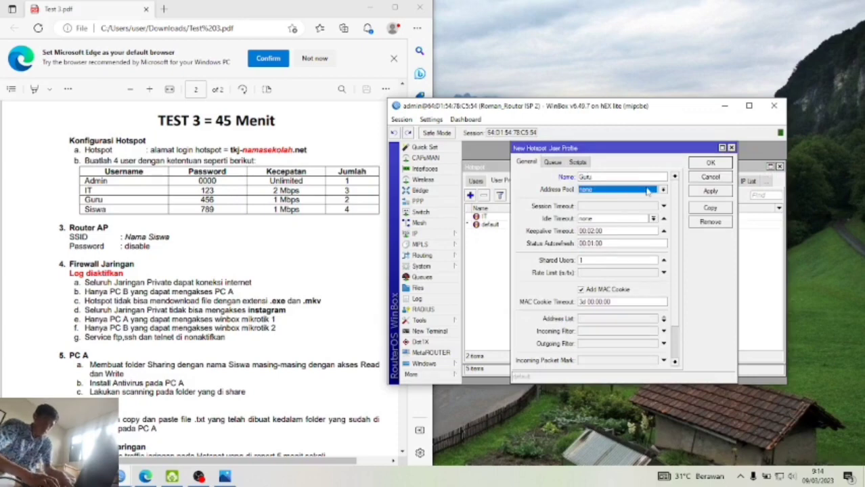
{"action": "left_click", "coordinate": [647, 192]}
{"action": "left_click", "coordinate": [643, 208]}
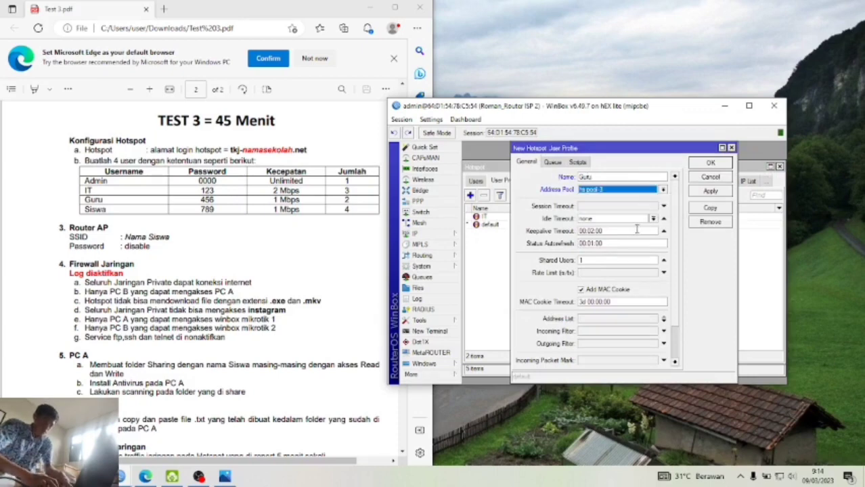
{"action": "left_click", "coordinate": [622, 262]}
{"action": "type", "text": "2"}
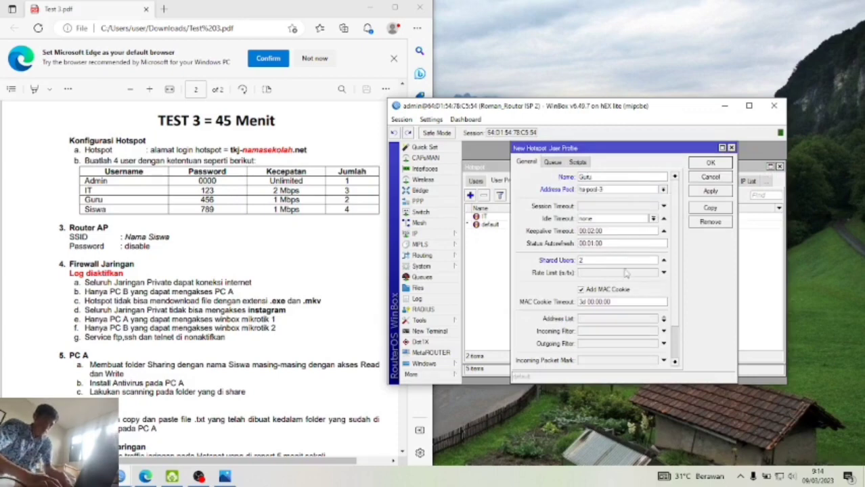
{"action": "left_click", "coordinate": [627, 274]}
{"action": "type", "text": "1M/1M"}
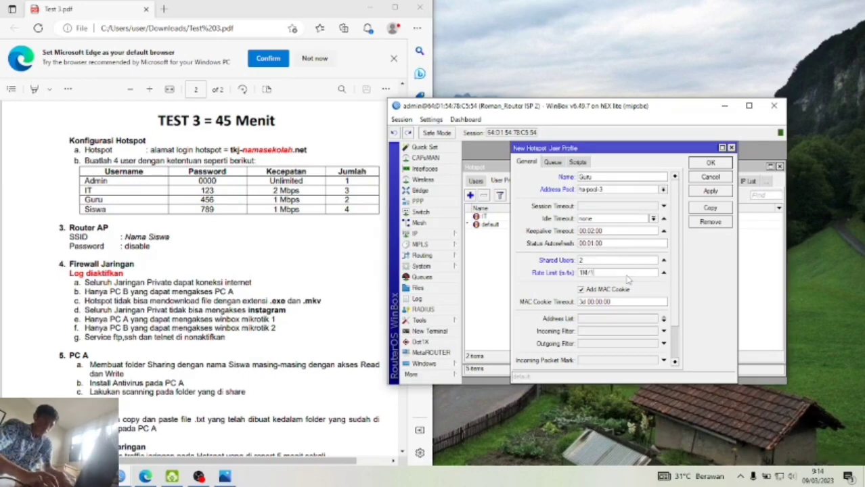
{"action": "left_click", "coordinate": [710, 192]}
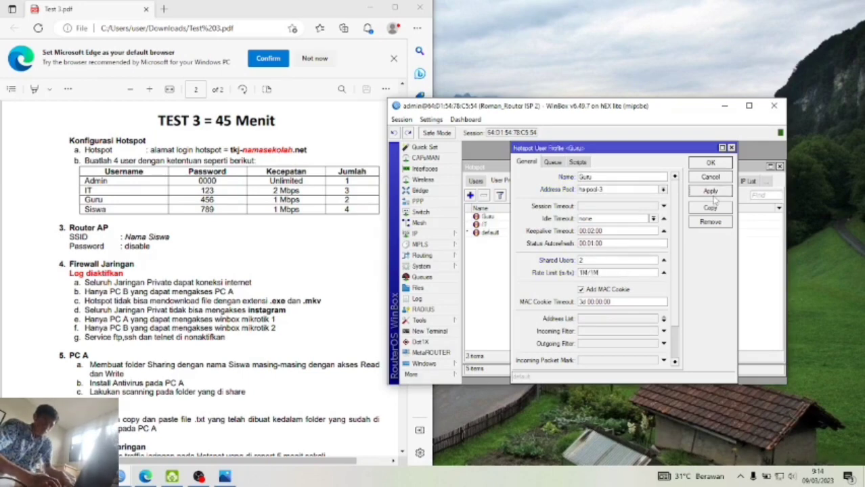
{"action": "left_click", "coordinate": [711, 166]}
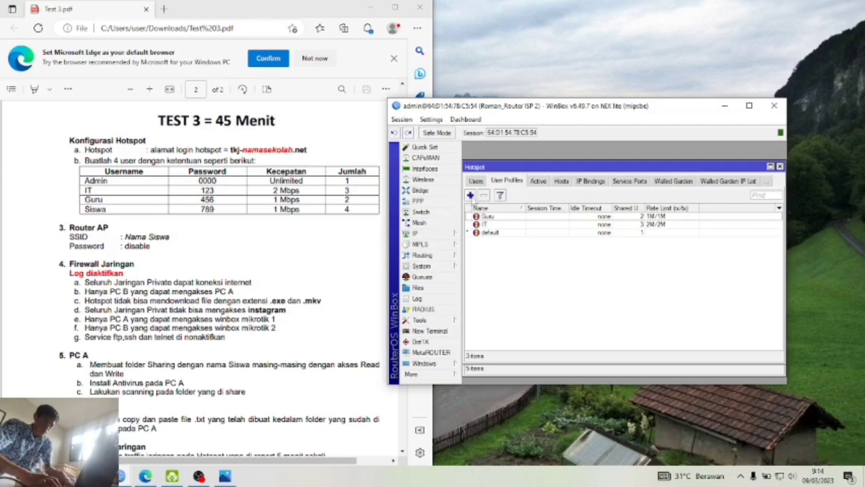
- Add the Siswa profile on hs-pool-3 with 4 shared users and a 1M/1M rate limit
{"action": "left_click", "coordinate": [470, 195]}
{"action": "type", "text": "Siswa"}
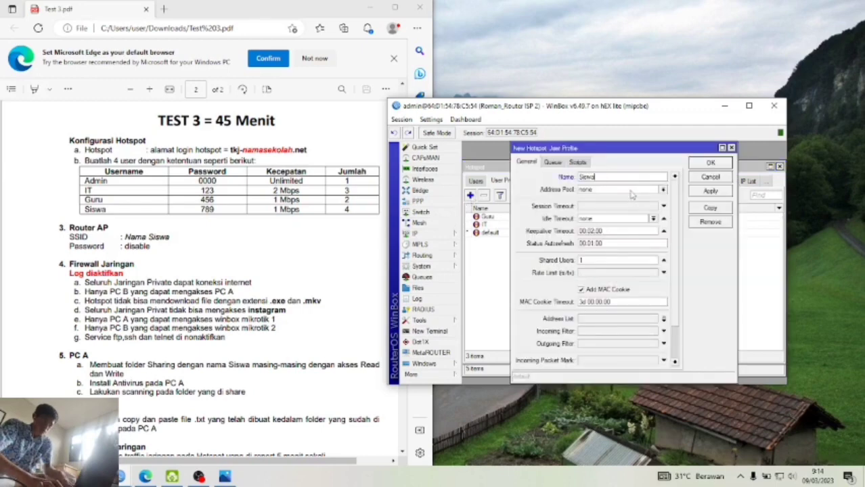
{"action": "left_click", "coordinate": [632, 191]}
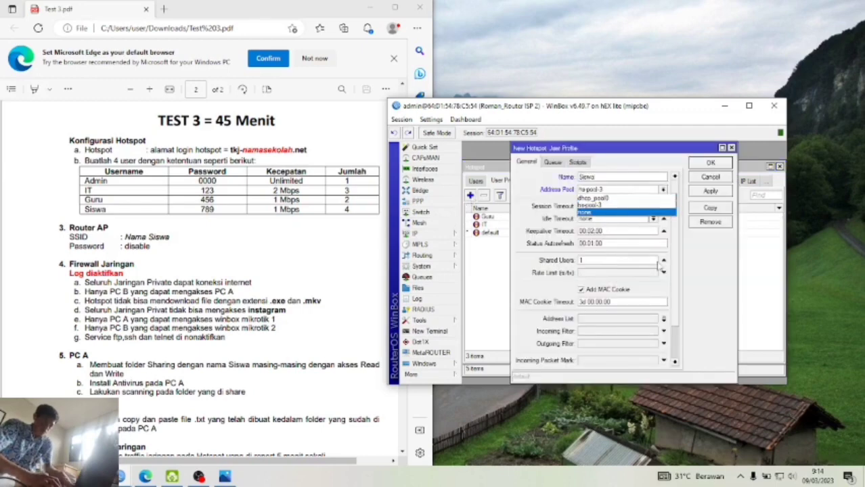
{"action": "key", "text": "Escape"}
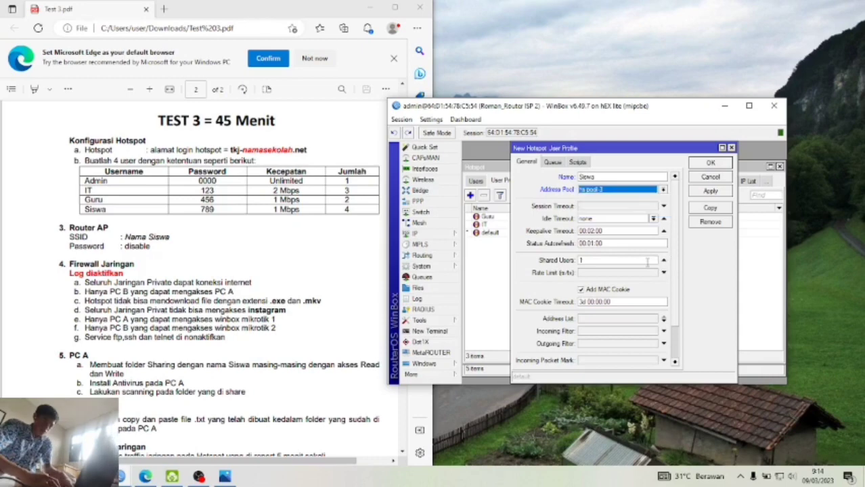
{"action": "double_click", "coordinate": [647, 263]}
{"action": "type", "text": "4"}
{"action": "left_click", "coordinate": [664, 273]}
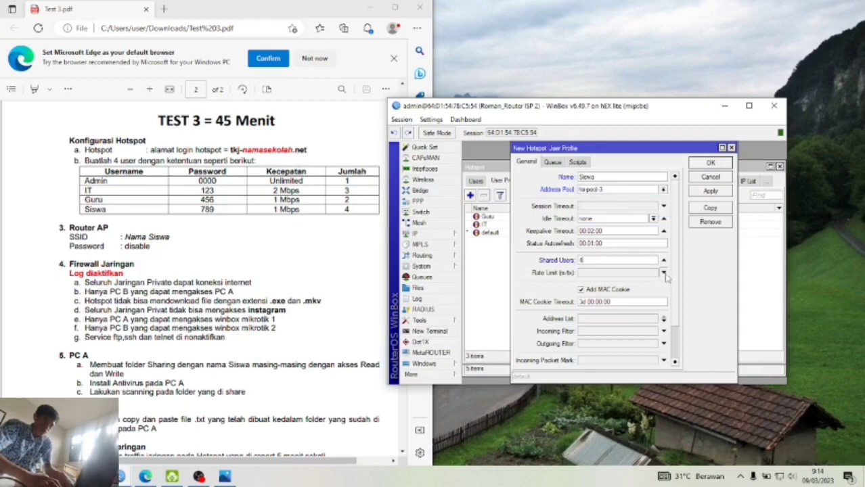
{"action": "type", "text": "1M"}
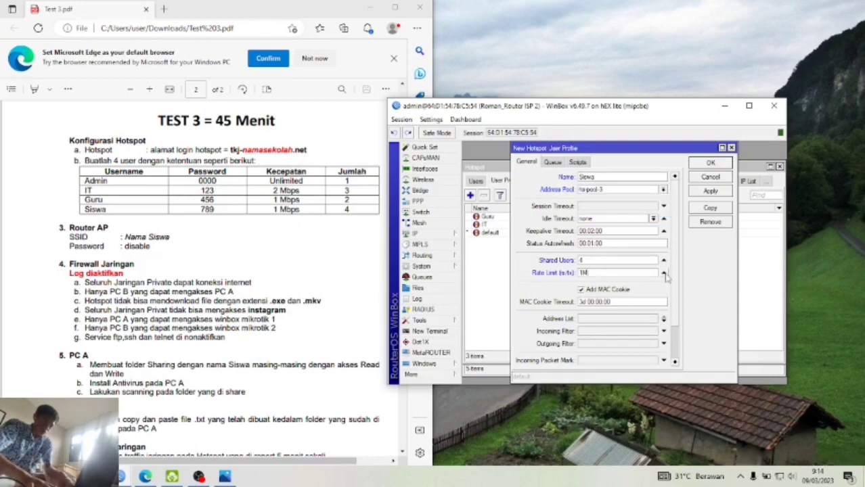
{"action": "type", "text": "/1M"}
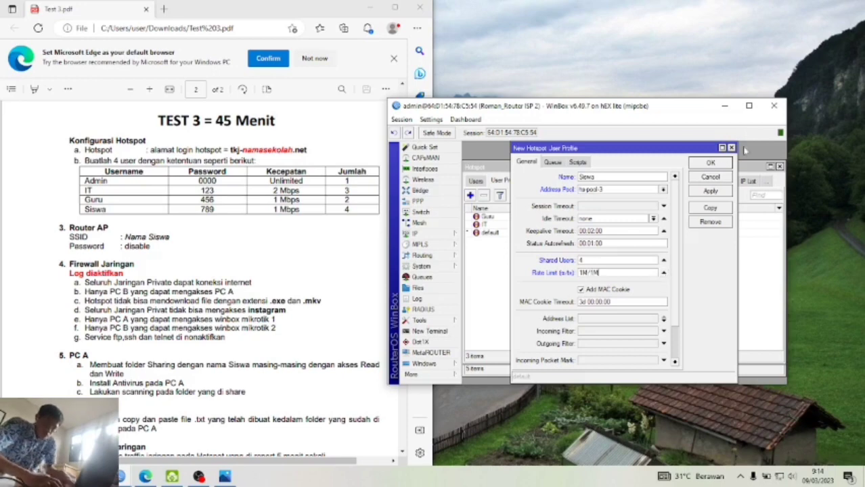
{"action": "left_click", "coordinate": [720, 192]}
{"action": "left_click", "coordinate": [712, 173]}
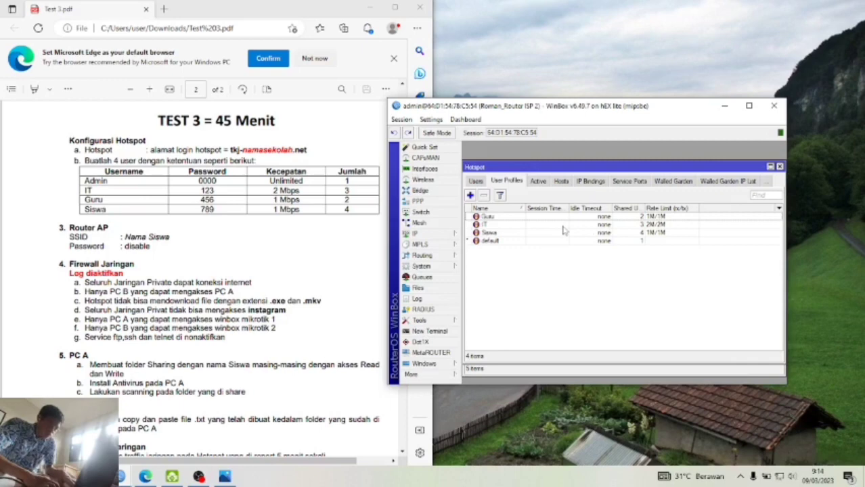
- Assign the IT profile to hotspot user IT
{"action": "left_click", "coordinate": [477, 181]}
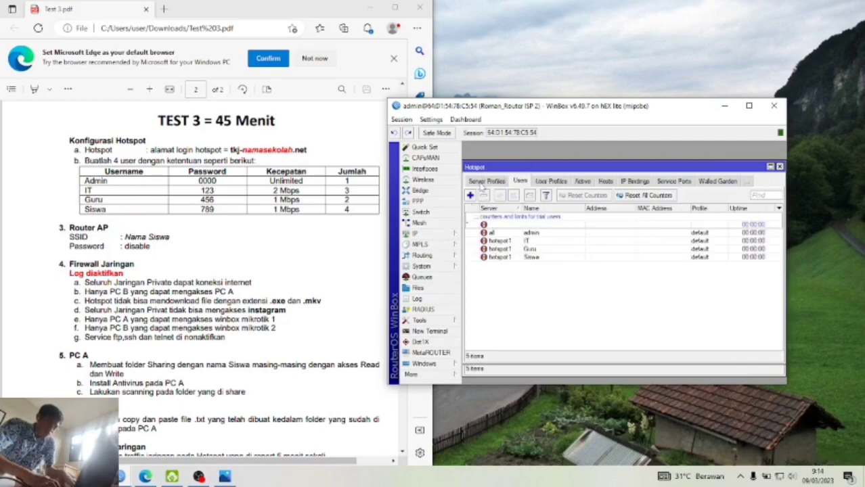
{"action": "left_click", "coordinate": [582, 241]}
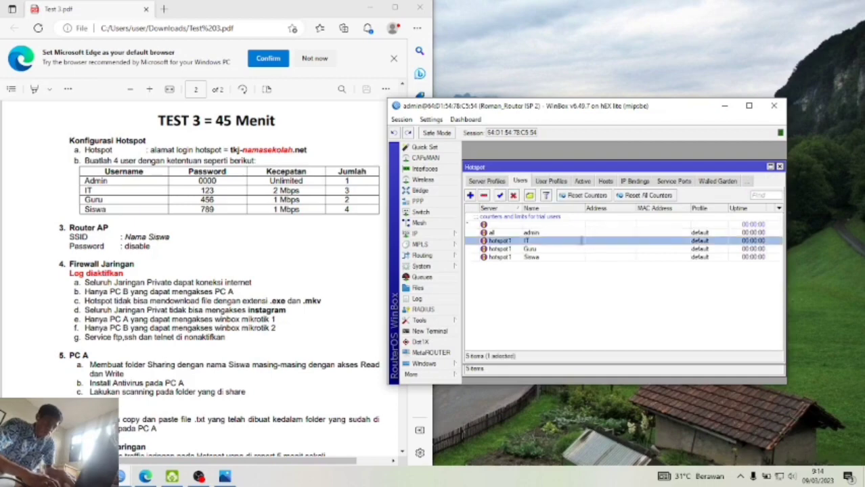
{"action": "double_click", "coordinate": [581, 241]}
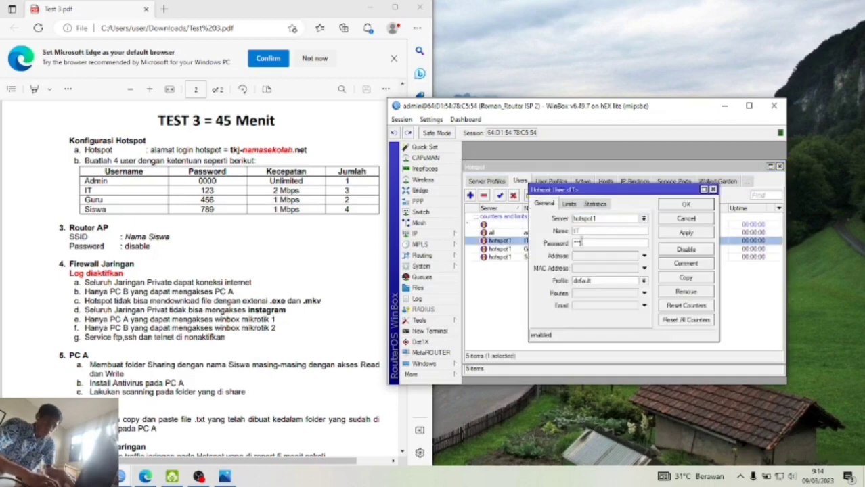
{"action": "left_click", "coordinate": [643, 280]}
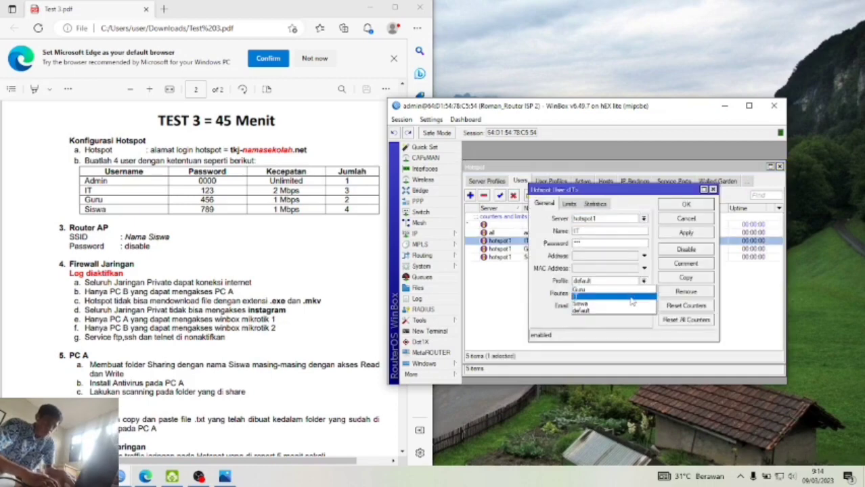
{"action": "left_click", "coordinate": [637, 296]}
{"action": "left_click", "coordinate": [690, 232]}
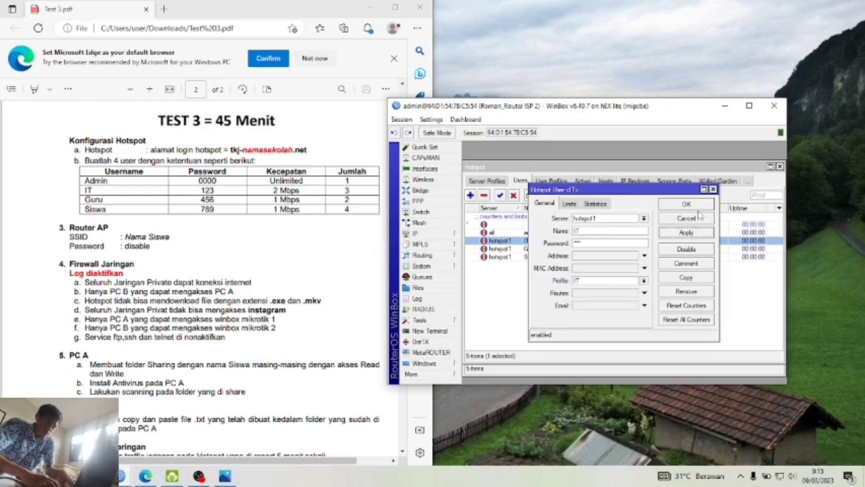
{"action": "left_click", "coordinate": [697, 215]}
- Assign the Guru profile to hotspot user Guru
{"action": "double_click", "coordinate": [666, 249]}
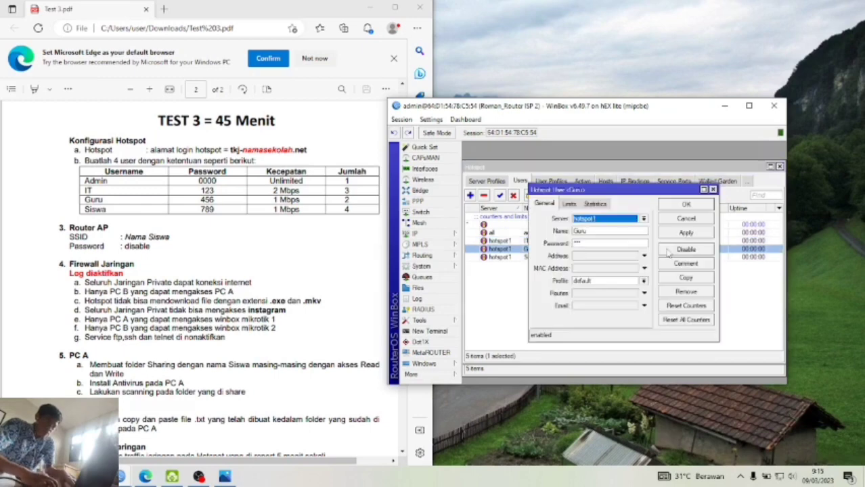
{"action": "left_click", "coordinate": [643, 281]}
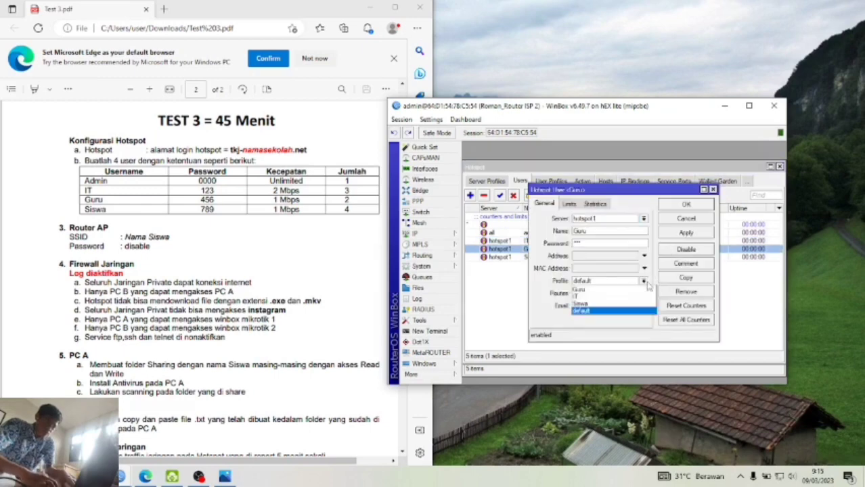
{"action": "left_click", "coordinate": [612, 289]}
{"action": "left_click", "coordinate": [685, 232]}
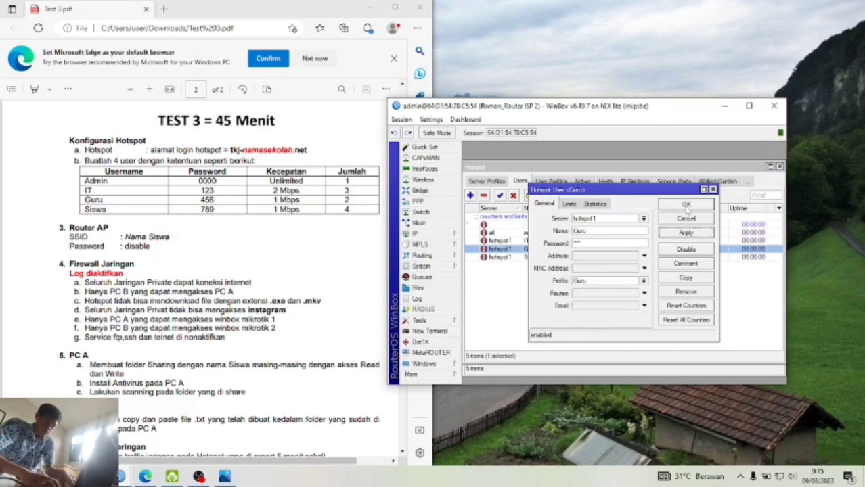
{"action": "left_click", "coordinate": [686, 204]}
- Assign the Siswa profile to hotspot user Siswa
{"action": "double_click", "coordinate": [535, 258]}
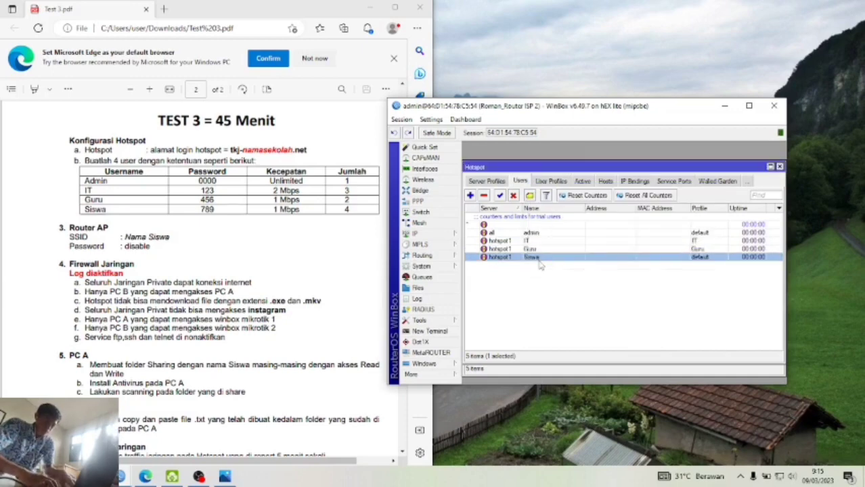
{"action": "left_click", "coordinate": [643, 282]}
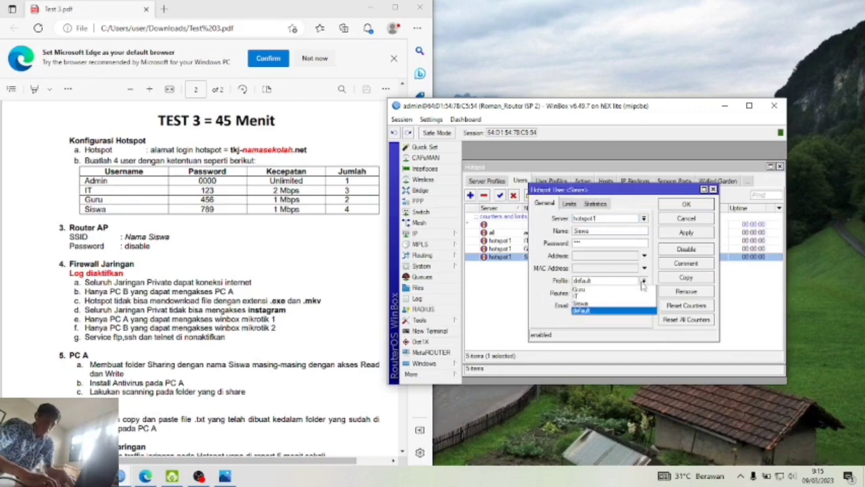
{"action": "left_click", "coordinate": [644, 305]}
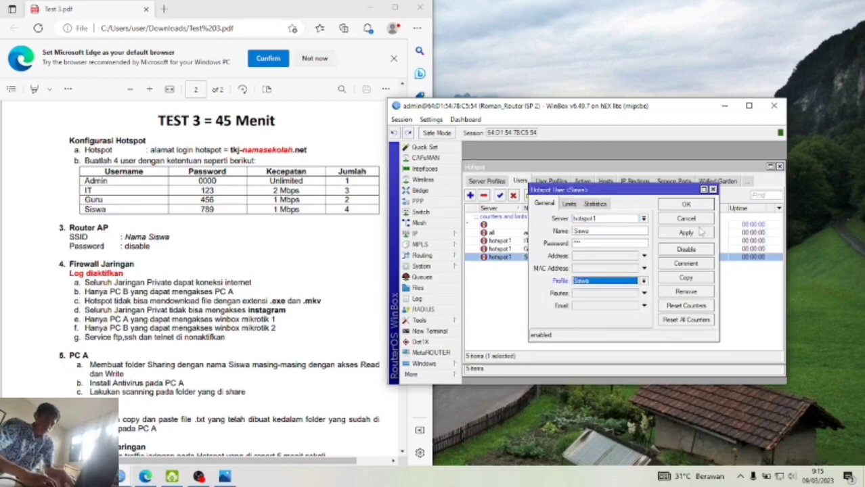
{"action": "left_click", "coordinate": [701, 232]}
{"action": "left_click", "coordinate": [694, 205]}
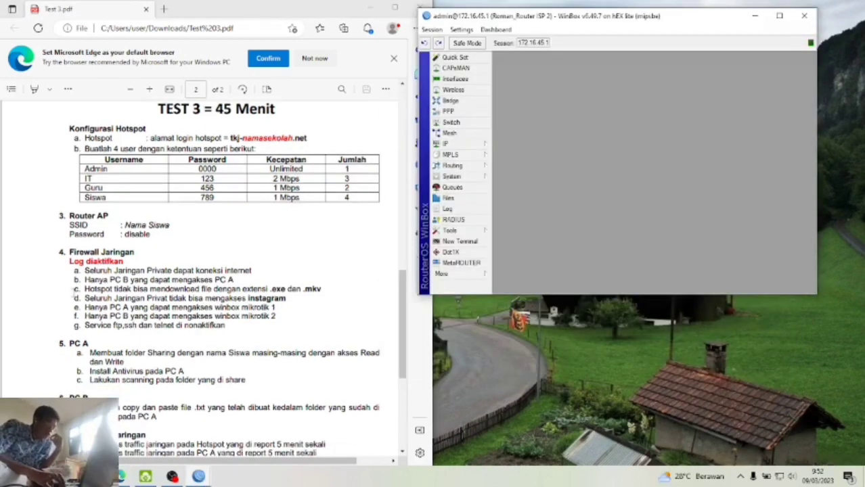
- Highlight the first firewall requirement in the test instructions PDF
{"action": "left_click", "coordinate": [88, 270]}
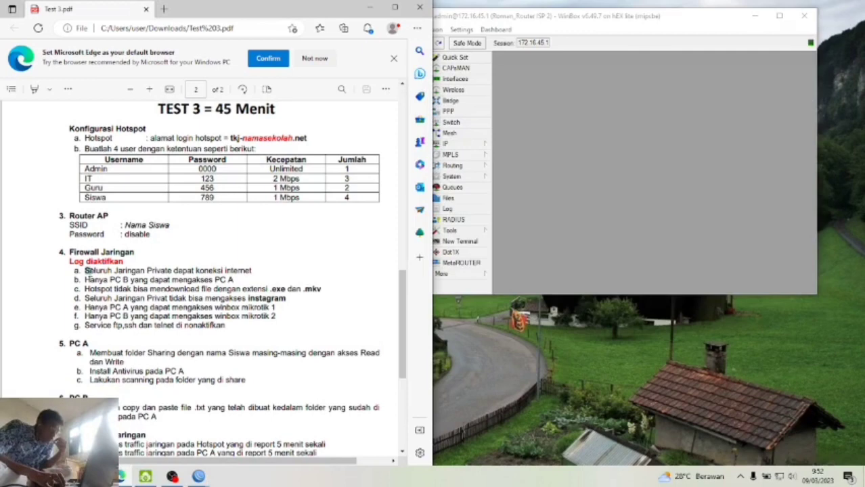
{"action": "left_click_drag", "start_coordinate": [88, 271], "coordinate": [166, 271]}
{"action": "left_click", "coordinate": [166, 272]}
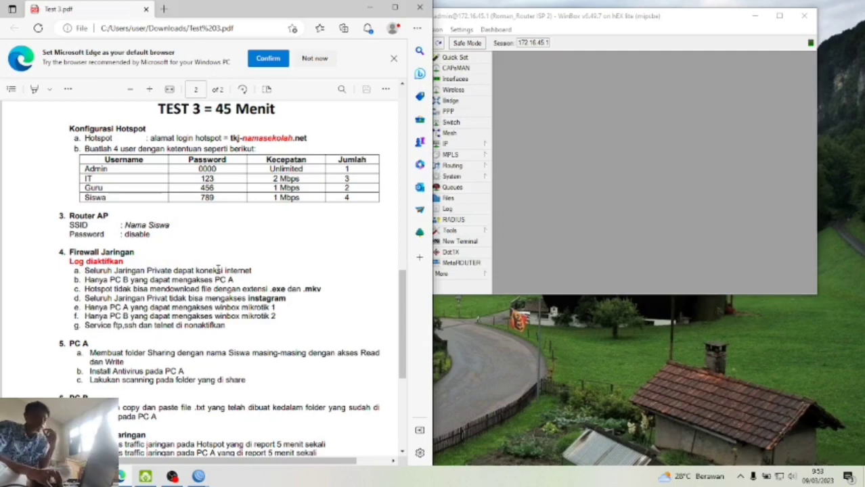
- Minimize the PDF so the ISP 2 and ISP 1 WinBox windows are in front
{"action": "left_click", "coordinate": [509, 269]}
{"action": "left_click", "coordinate": [370, 8]}
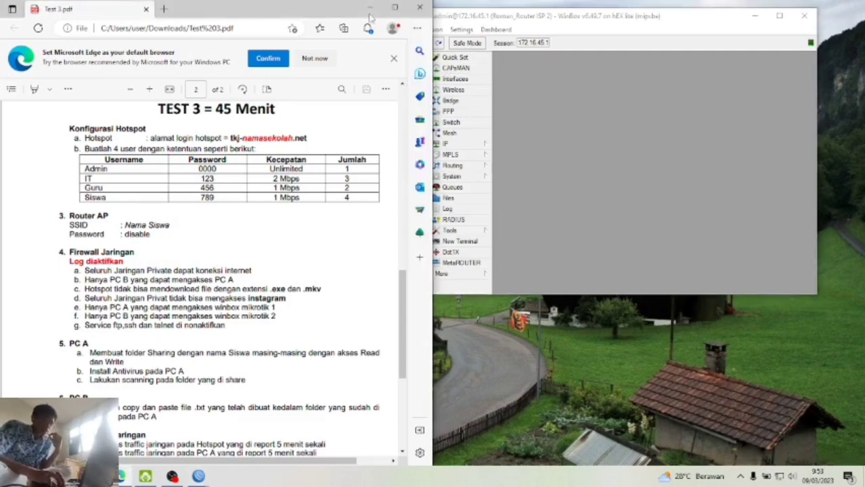
{"action": "left_click", "coordinate": [227, 105]}
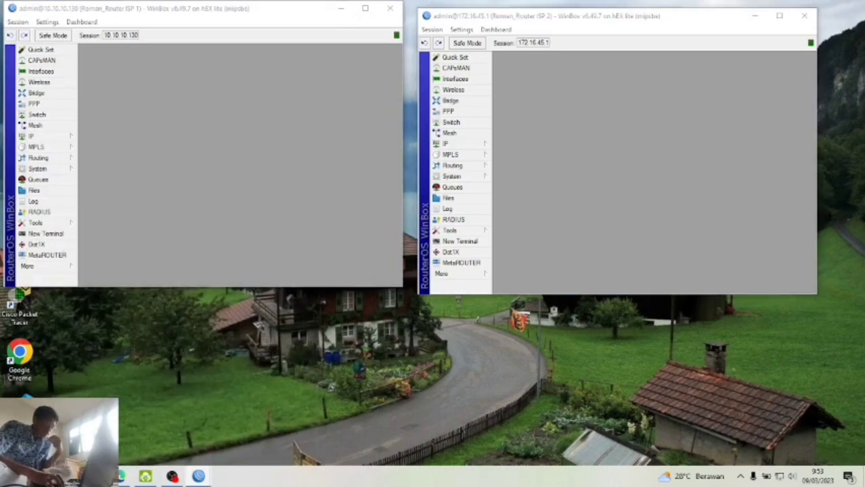
- Launch Command Prompt from search and run ipconfig
{"action": "left_click", "coordinate": [39, 476]}
{"action": "type", "text": "cmd"}
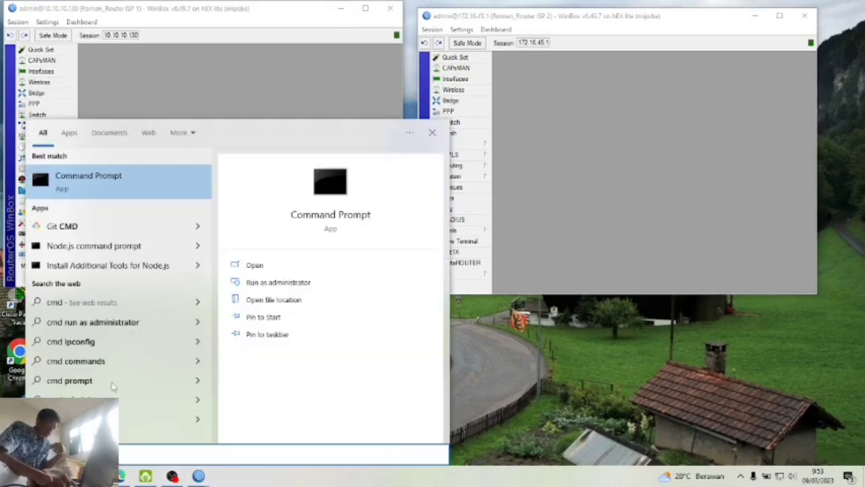
{"action": "key", "text": "Return"}
{"action": "type", "text": "ipconfig"}
{"action": "key", "text": "Return"}
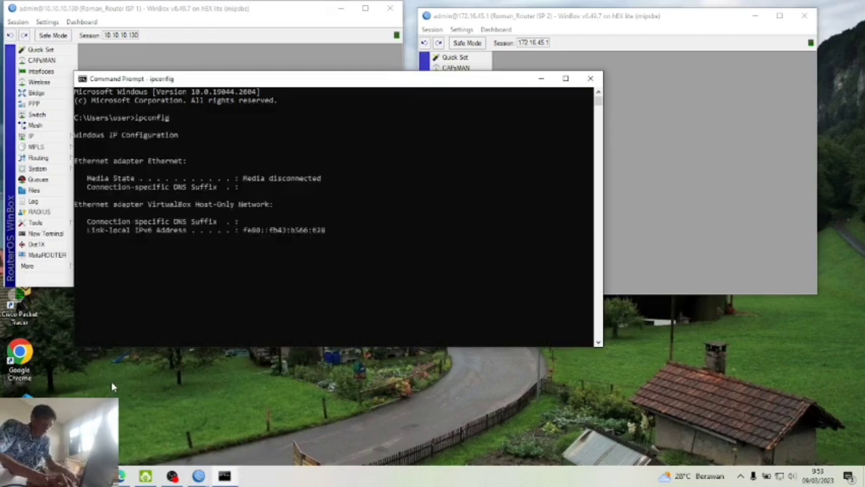
- Ping google.com, then close the console
{"action": "type", "text": "ping google.com"}
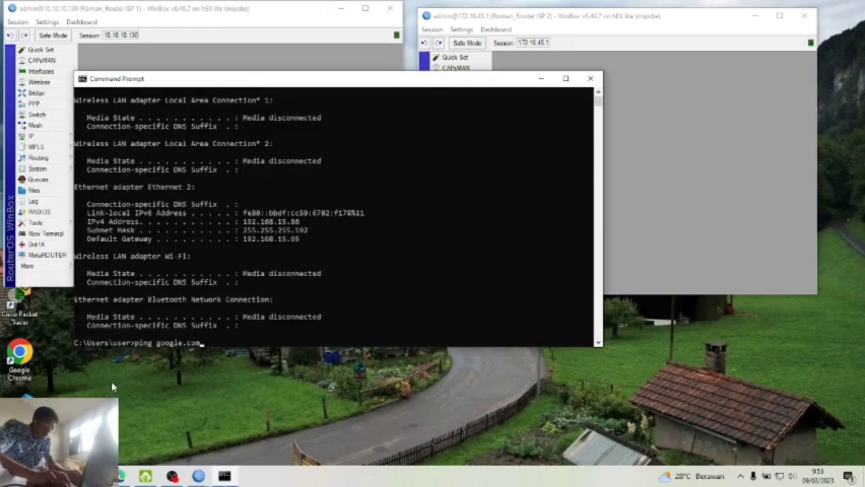
{"action": "key", "text": "Return"}
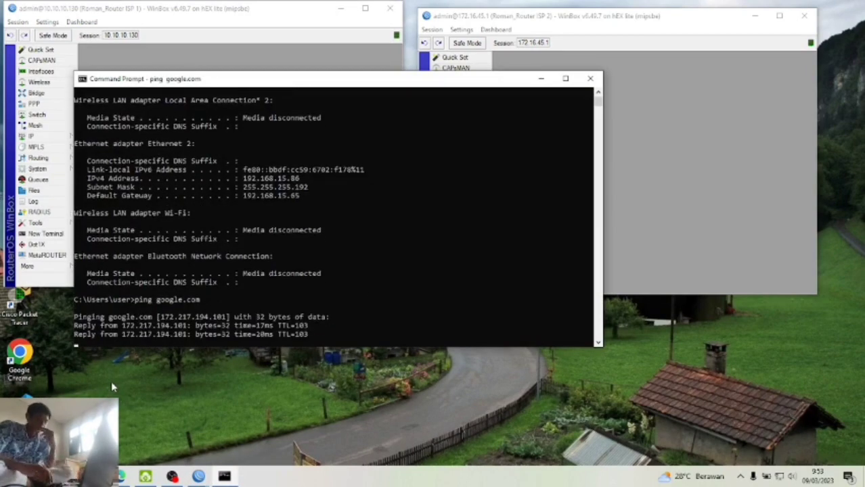
{"action": "left_click", "coordinate": [590, 78]}
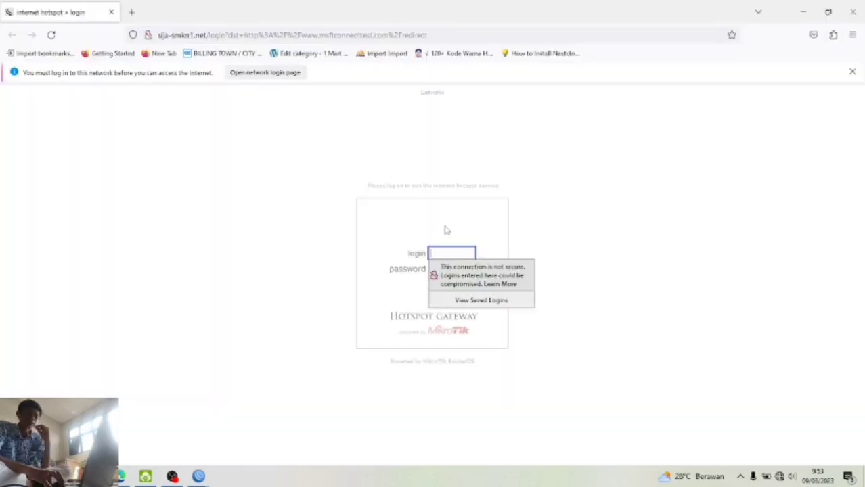
- Sign in to the hotspot as user IT with its password, declining to save the credentials
{"action": "left_click", "coordinate": [446, 253]}
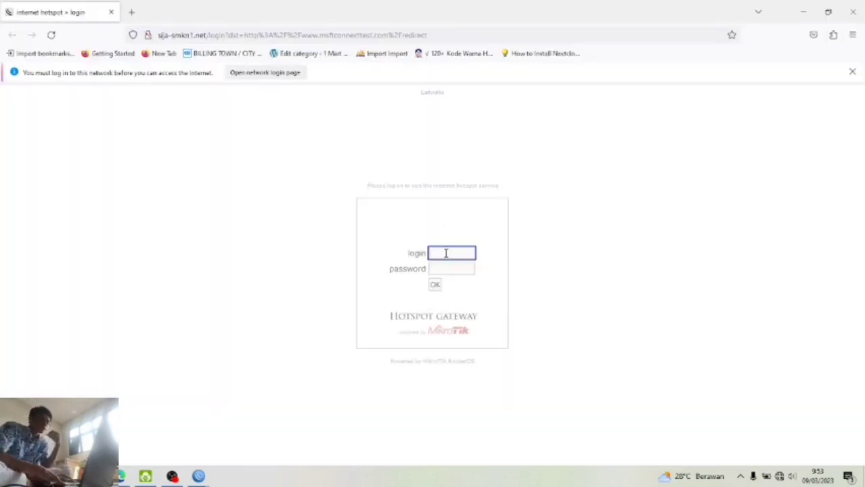
{"action": "left_click", "coordinate": [446, 253]}
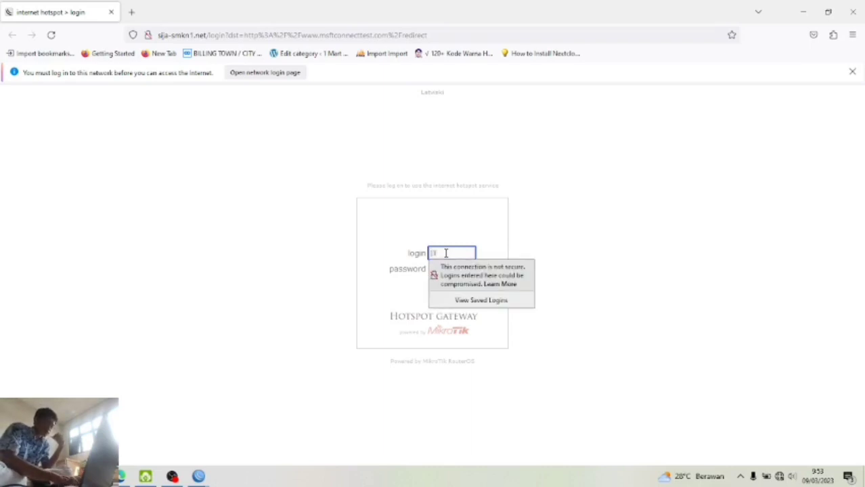
{"action": "key", "text": "Tab"}
{"action": "type", "text": "***"}
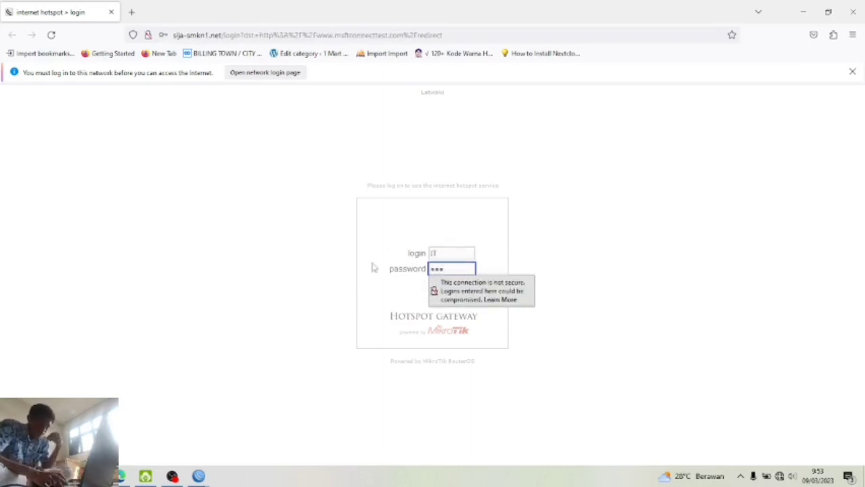
{"action": "left_click", "coordinate": [432, 286]}
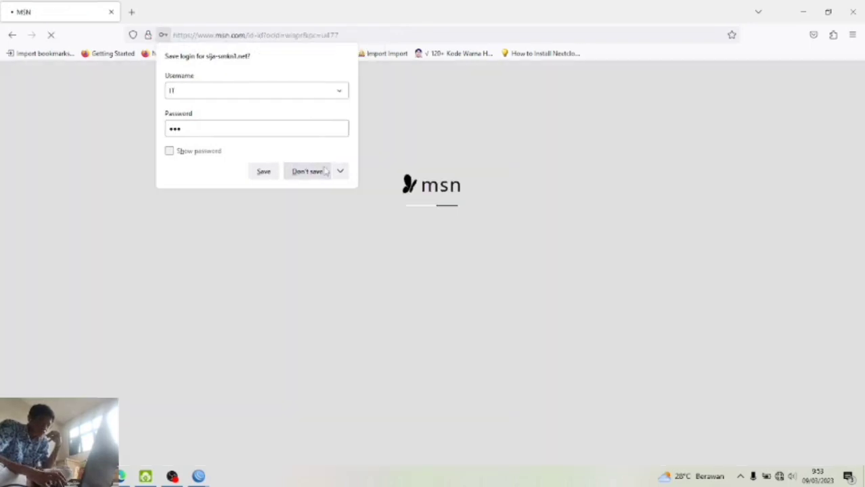
{"action": "left_click", "coordinate": [308, 171]}
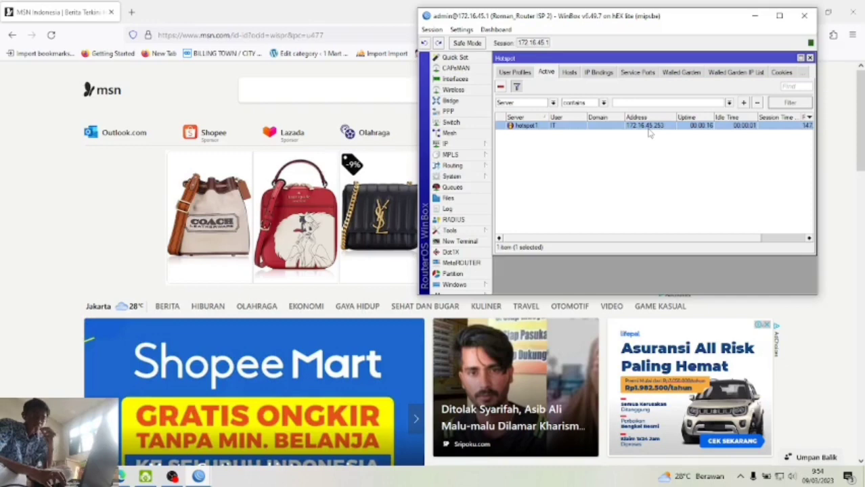
- Google 'test', open the Speedtest by Ookla result, then bring the Test 3 PDF forward
{"action": "left_click", "coordinate": [132, 13]}
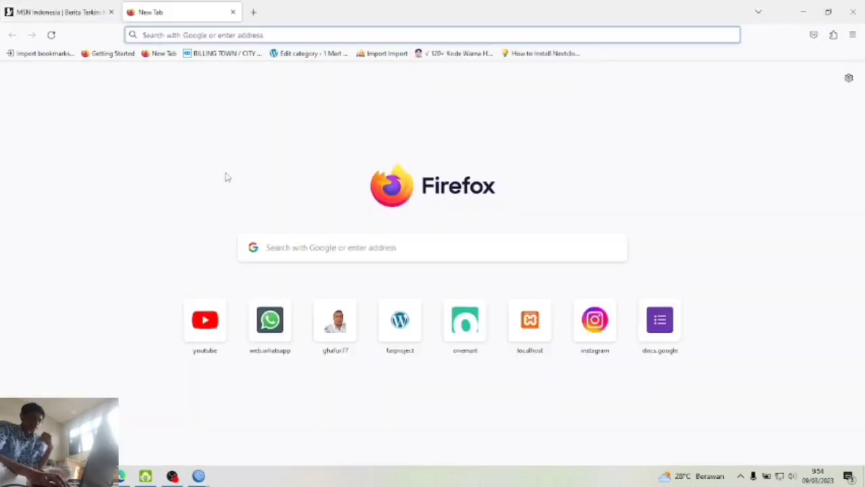
{"action": "type", "text": "google.com"}
{"action": "key", "text": "Return"}
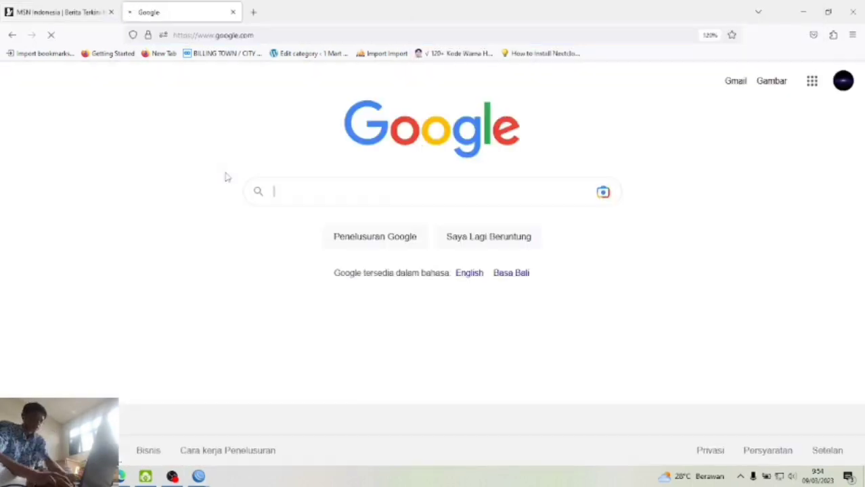
{"action": "type", "text": "test"}
{"action": "key", "text": "Return"}
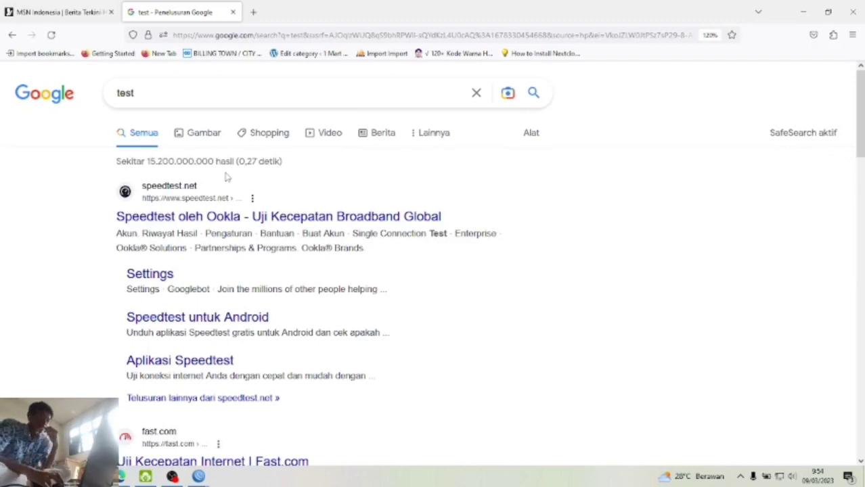
{"action": "left_click", "coordinate": [240, 217]}
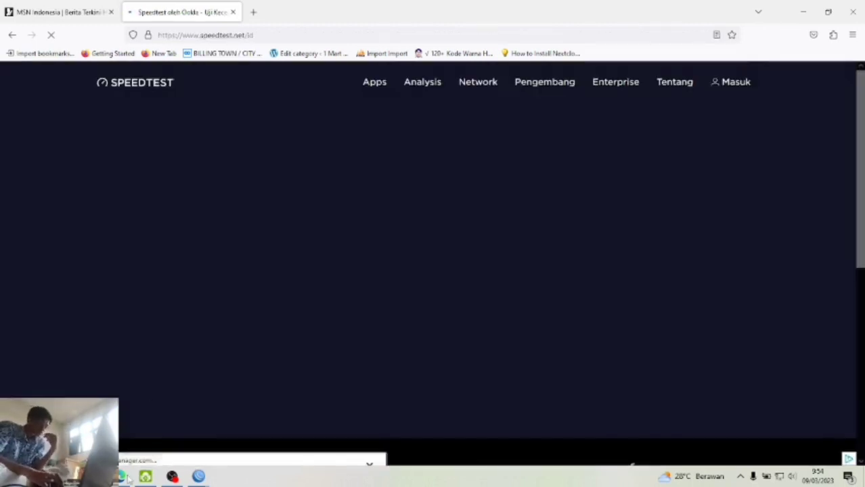
{"action": "mouse_move", "coordinate": [127, 476]}
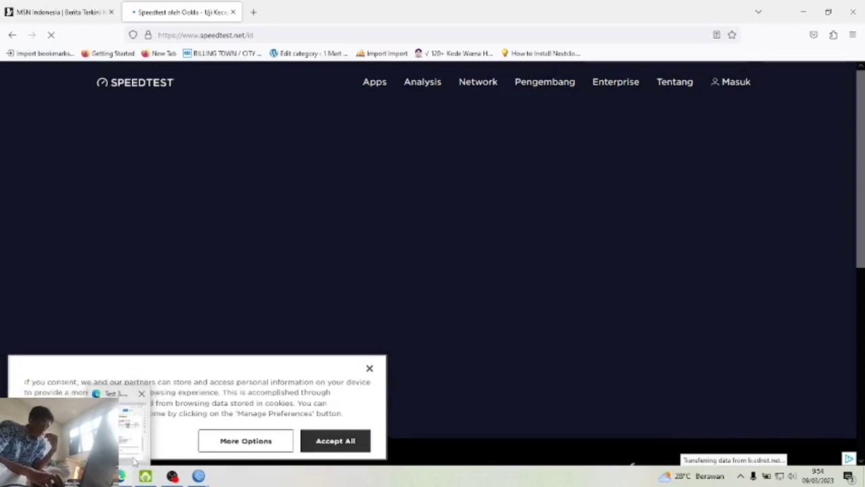
{"action": "left_click", "coordinate": [134, 461]}
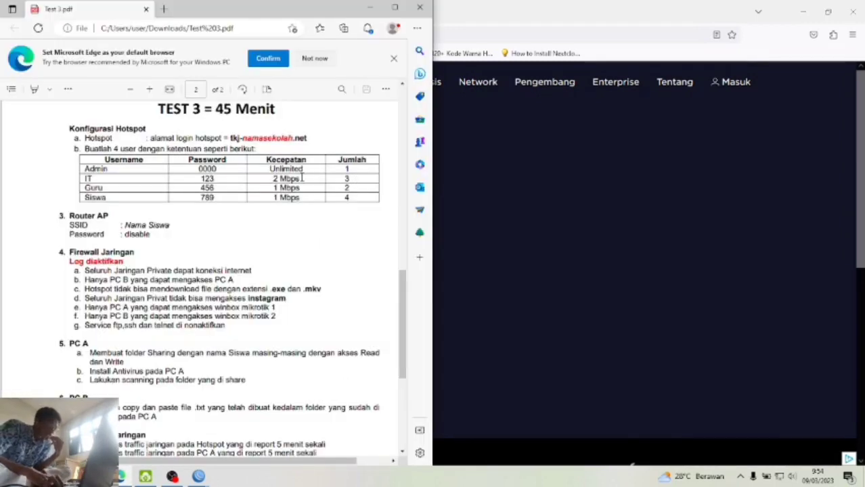
- Run the speed test (1.93 Mbps down, 1.87 Mbps up), then mark the PC B to PC A requirement
{"action": "left_click", "coordinate": [647, 169]}
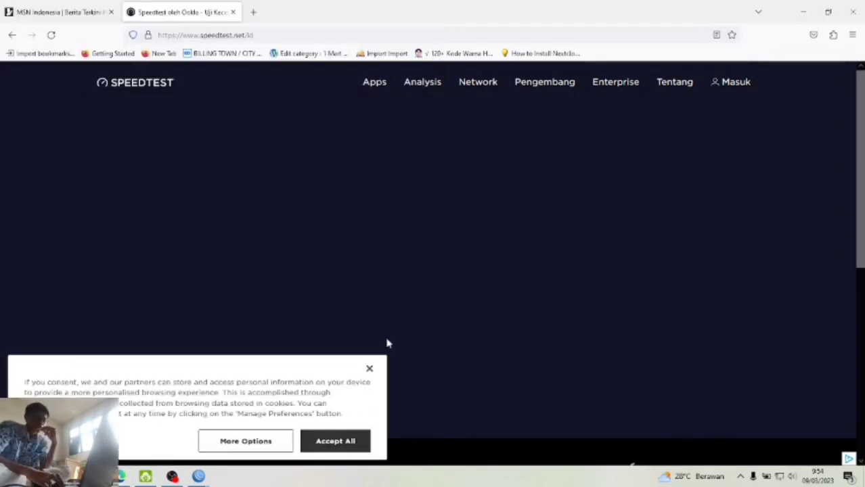
{"action": "left_click", "coordinate": [371, 370]}
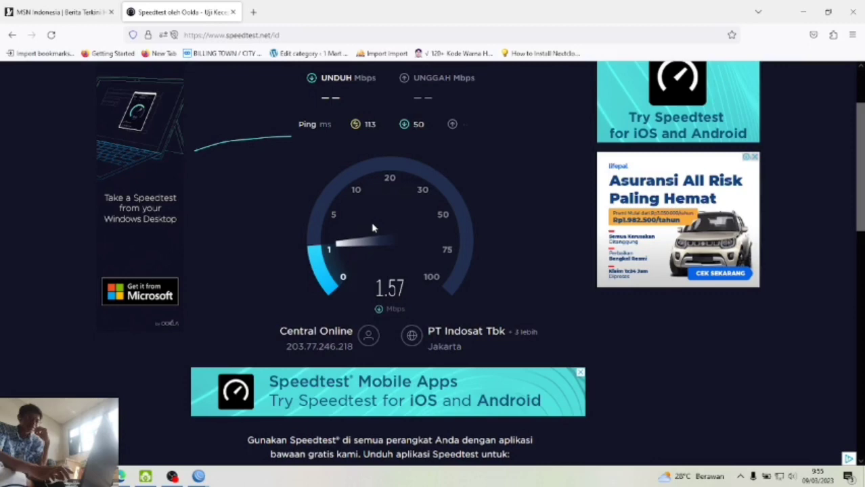
{"action": "scroll", "coordinate": [372, 228], "scroll_direction": "up", "scroll_amount": 1}
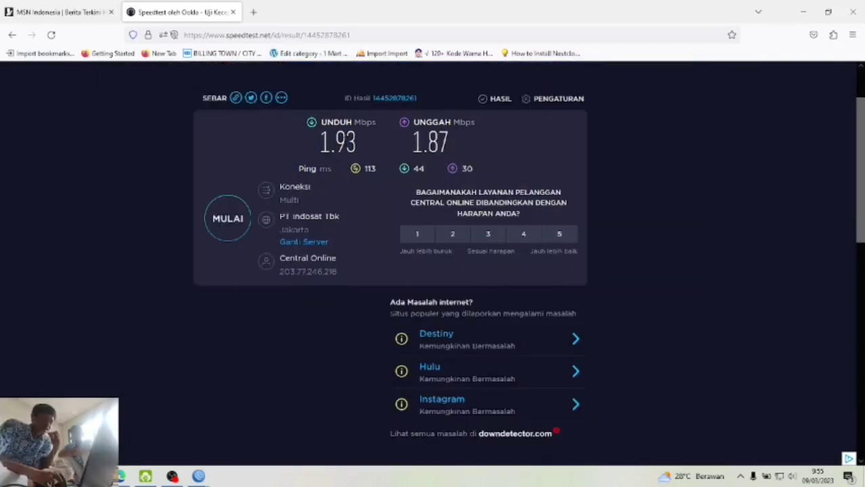
{"action": "left_click_drag", "start_coordinate": [330, 142], "coordinate": [451, 135]}
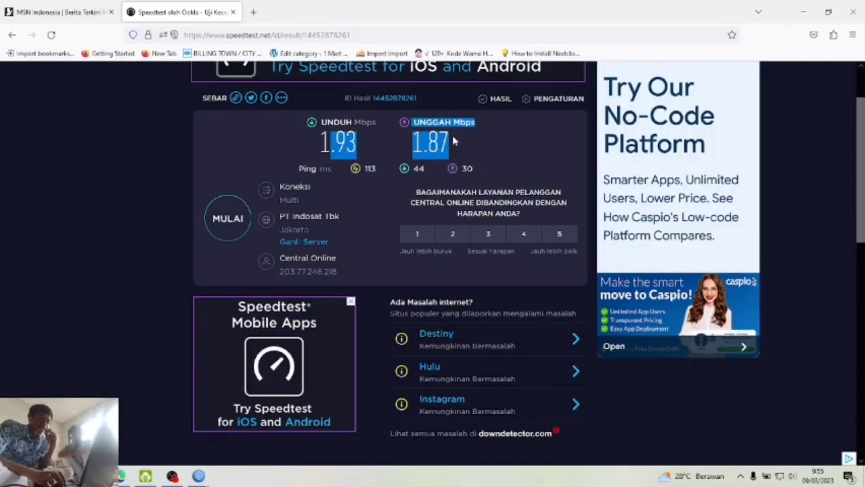
{"action": "left_click", "coordinate": [451, 135]}
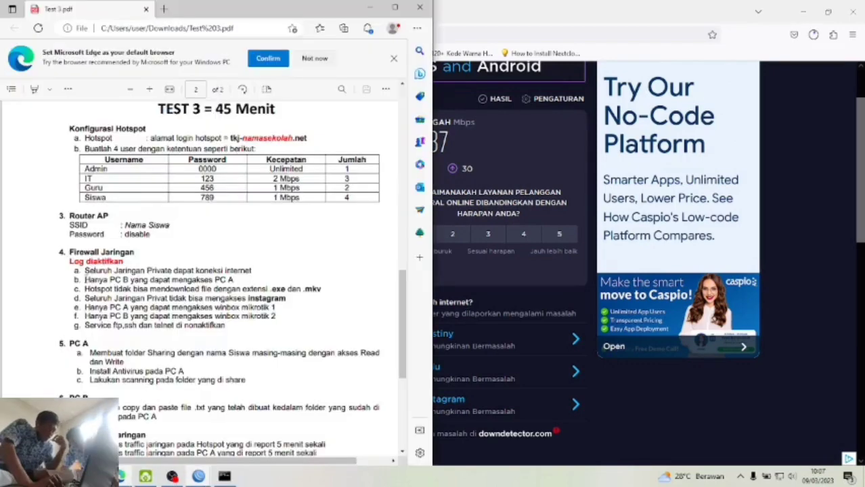
{"action": "left_click_drag", "start_coordinate": [85, 279], "coordinate": [239, 279]}
{"action": "left_click", "coordinate": [239, 280]}
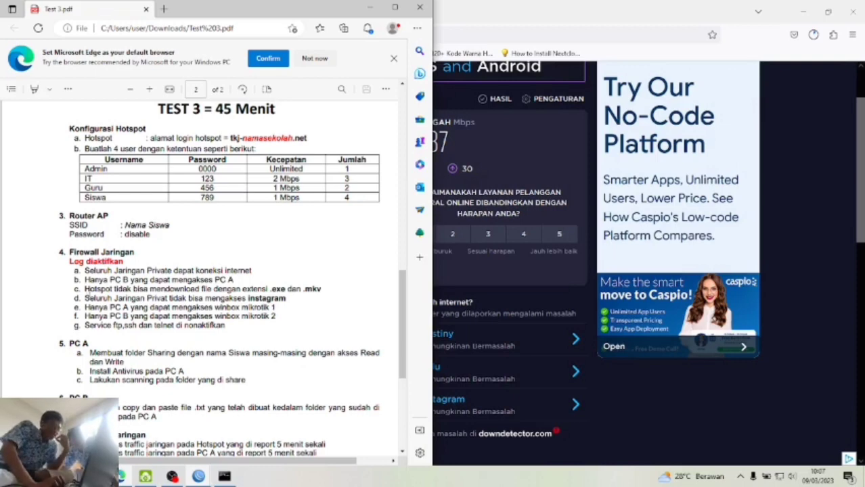
- Review the .exe/.mkv blocking line, then bring both WinBox sessions up and open ISP 2's IP menu
{"action": "left_click_drag", "start_coordinate": [84, 290], "coordinate": [282, 291]}
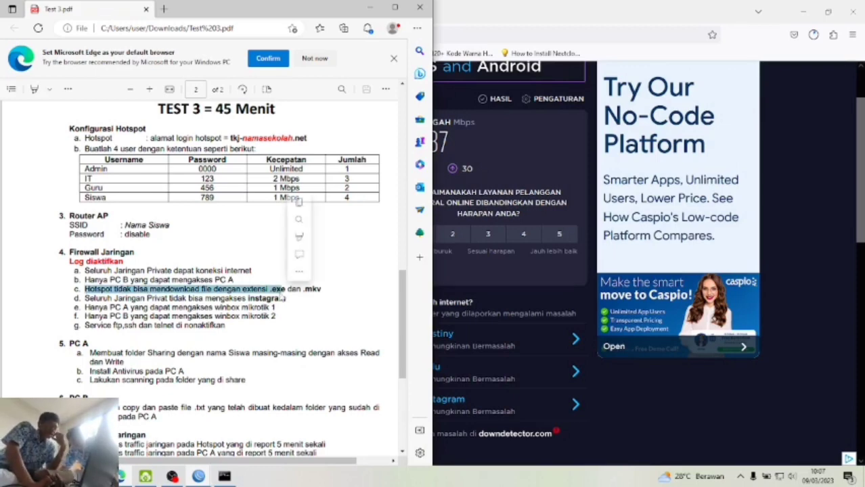
{"action": "left_click", "coordinate": [282, 291]}
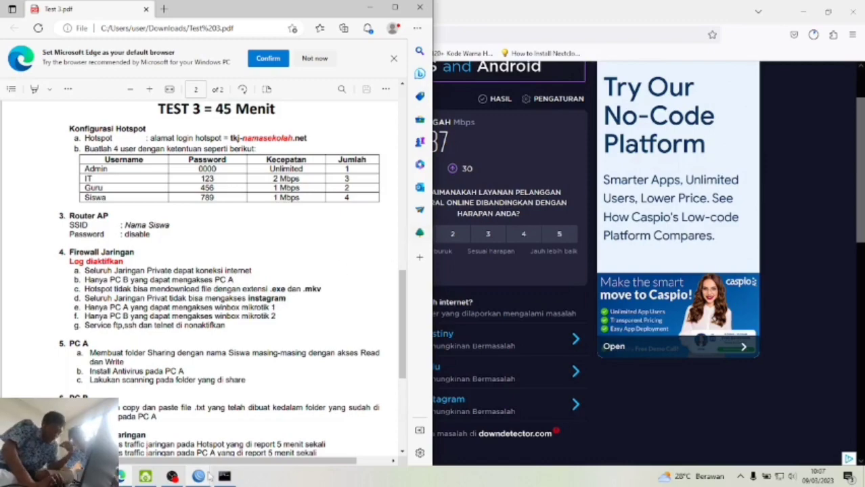
{"action": "mouse_move", "coordinate": [209, 475]}
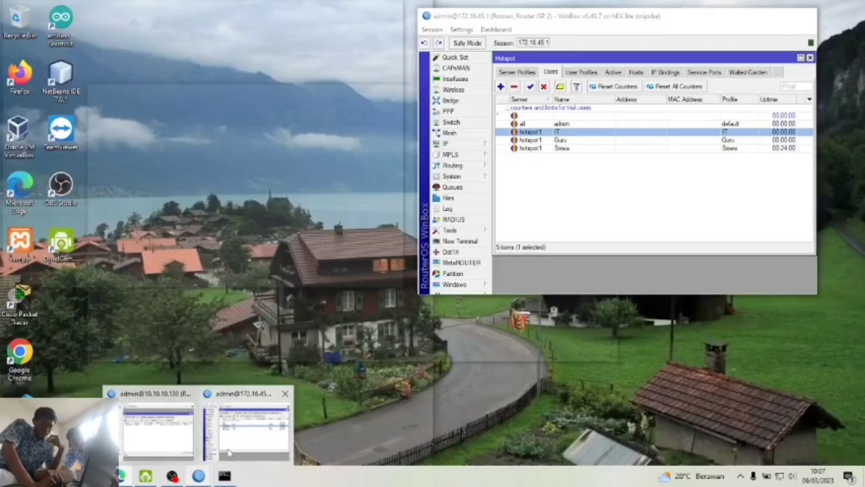
{"action": "left_click", "coordinate": [230, 452]}
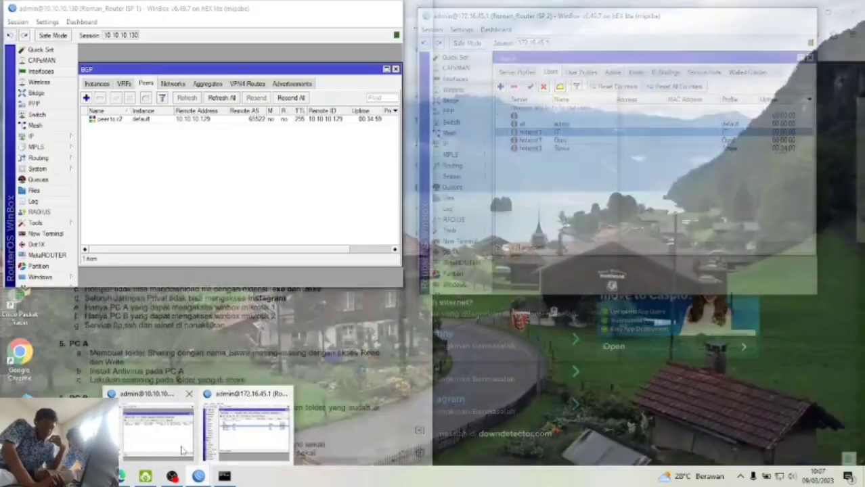
{"action": "left_click", "coordinate": [184, 449]}
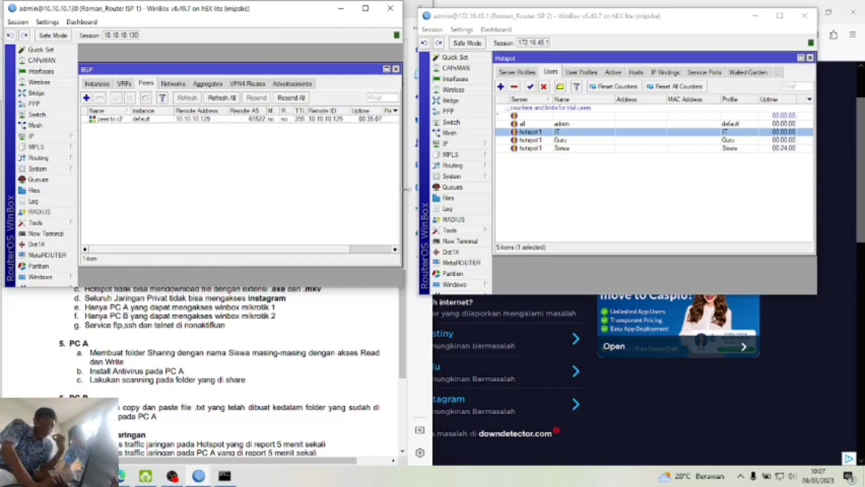
{"action": "left_click", "coordinate": [552, 26]}
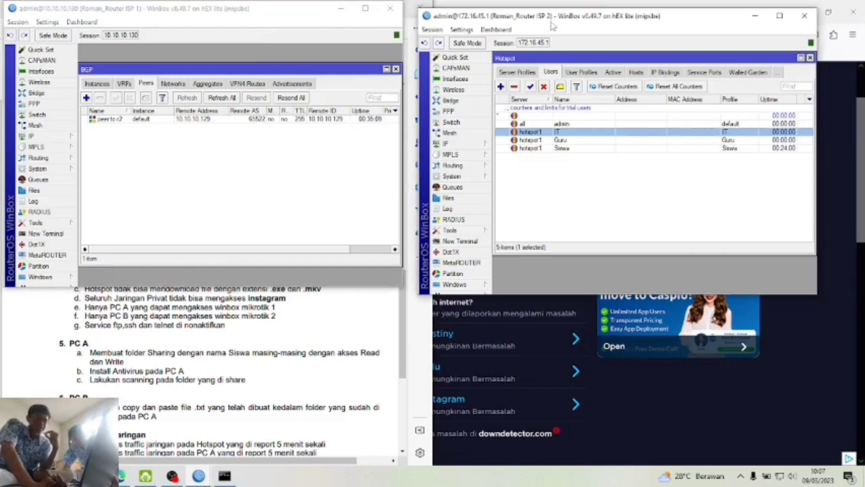
{"action": "left_click", "coordinate": [446, 144]}
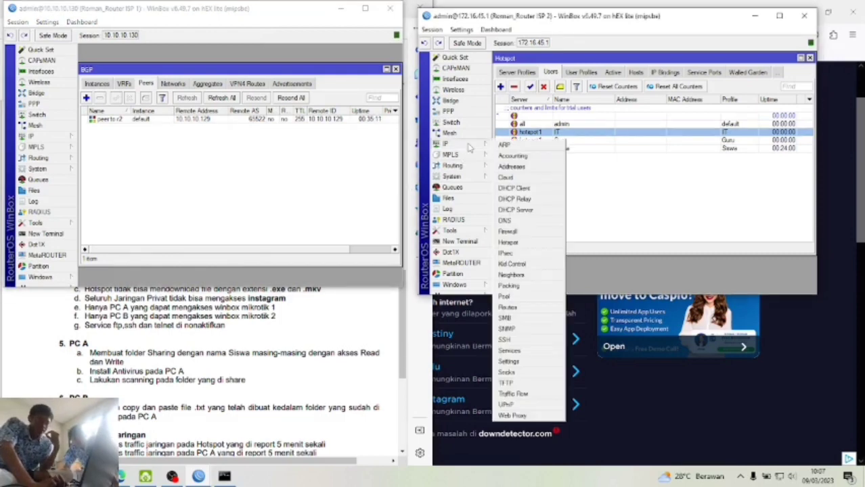
- Start a new ISP 2 firewall filter rule with source address 172.16.45.0/24
{"action": "left_click", "coordinate": [516, 231]}
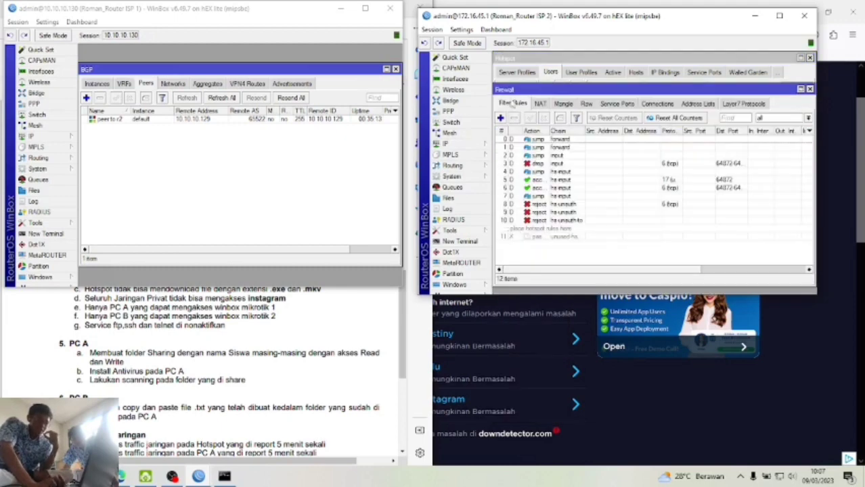
{"action": "left_click", "coordinate": [501, 118]}
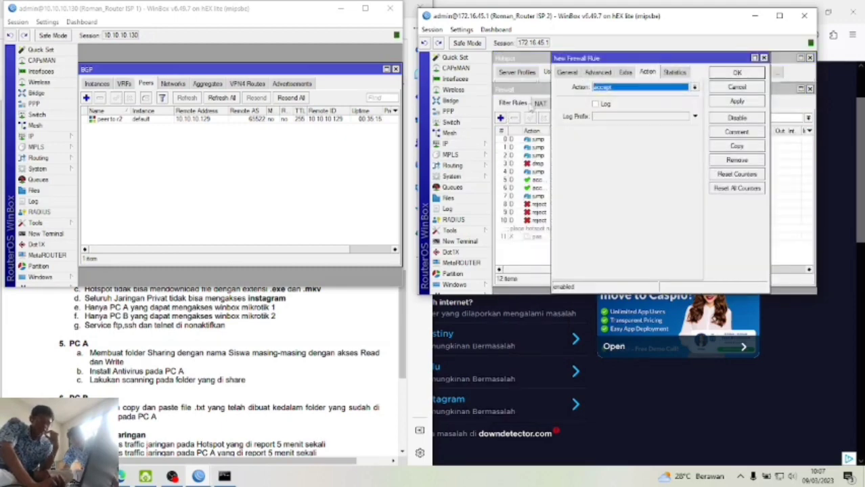
{"action": "left_click", "coordinate": [567, 73]}
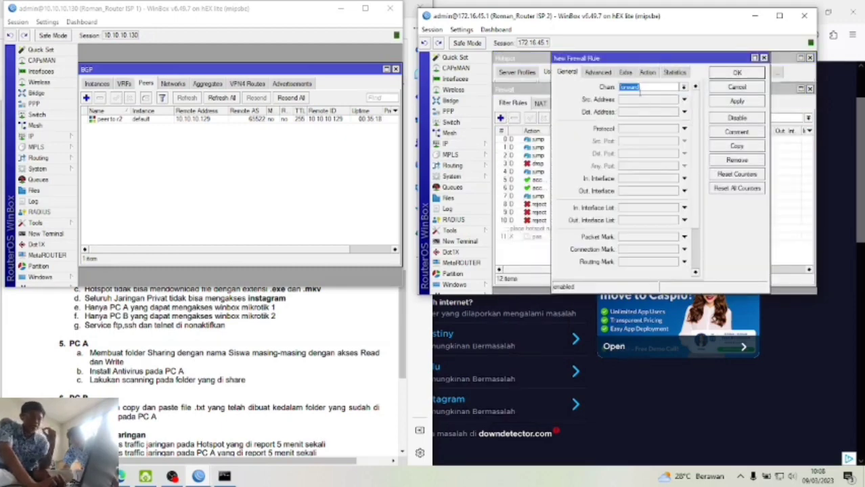
{"action": "left_click", "coordinate": [684, 100]}
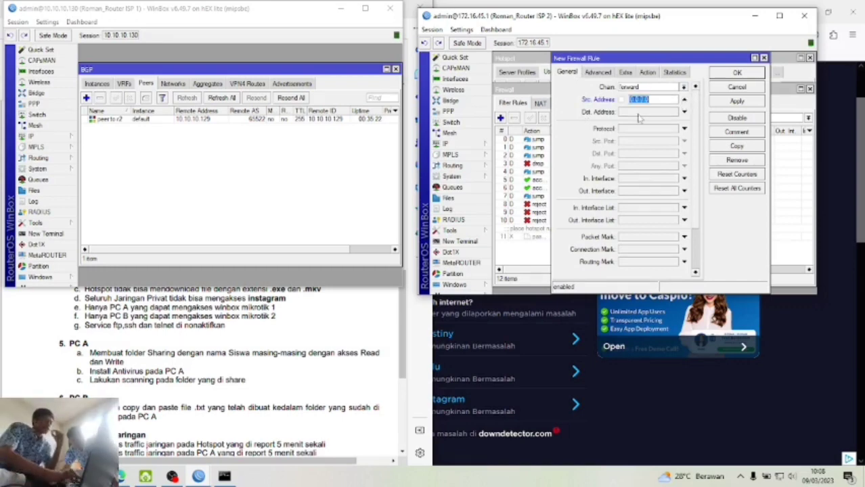
{"action": "type", "text": "172.16.45.0/24"}
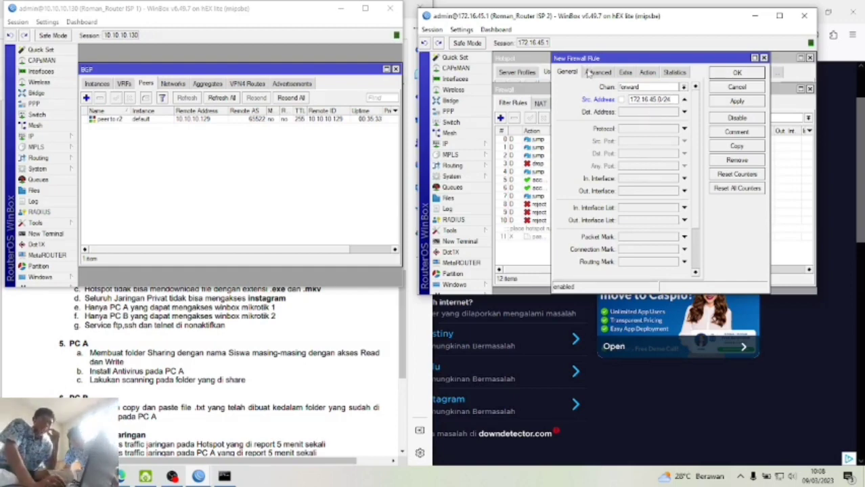
- Give the rule content match exe, action drop, and logging with prefix 'blok exe'
{"action": "left_click", "coordinate": [600, 73]}
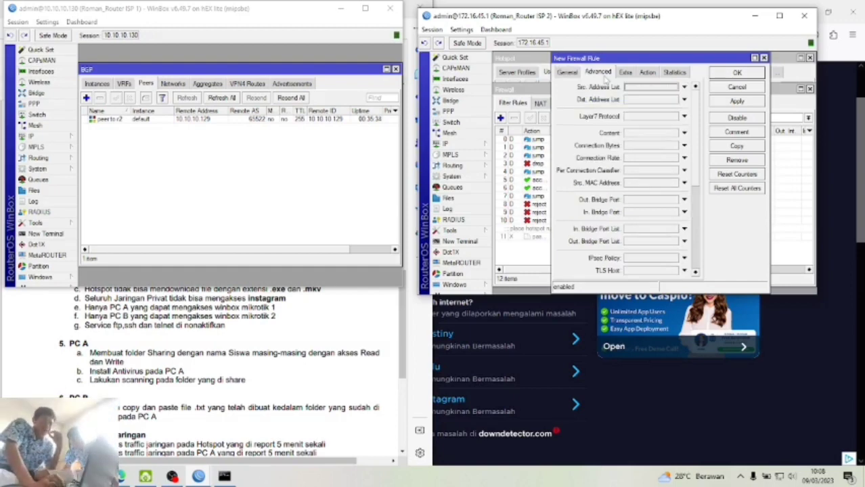
{"action": "left_click", "coordinate": [684, 133]}
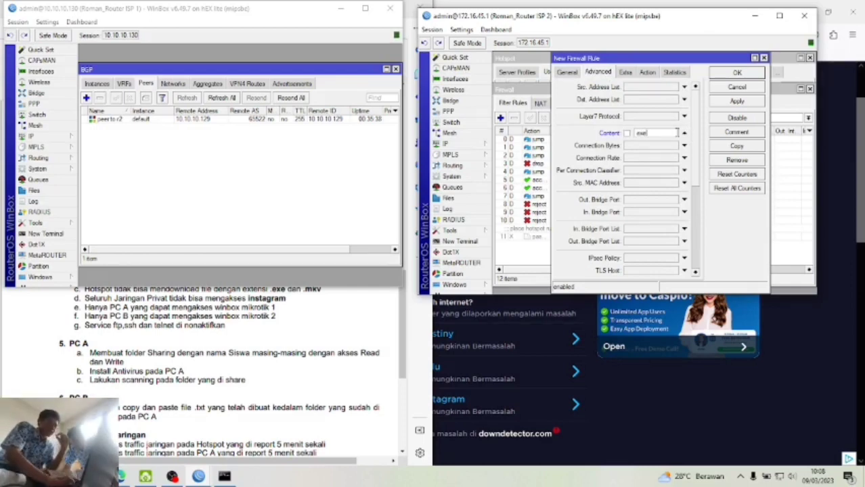
{"action": "left_click", "coordinate": [648, 73]}
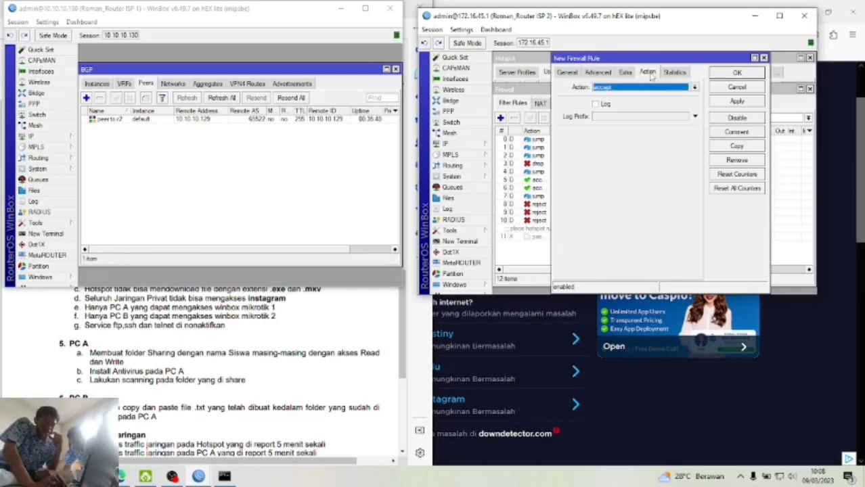
{"action": "left_click", "coordinate": [648, 89]}
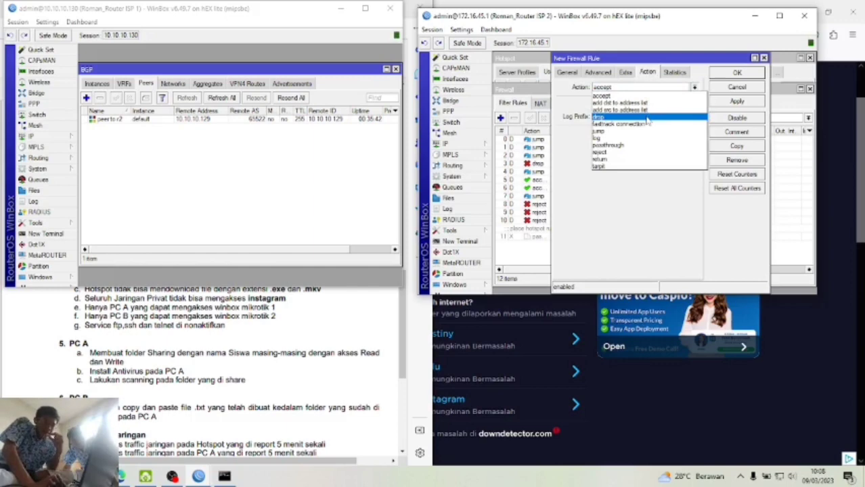
{"action": "left_click", "coordinate": [646, 118]}
{"action": "left_click", "coordinate": [596, 104]}
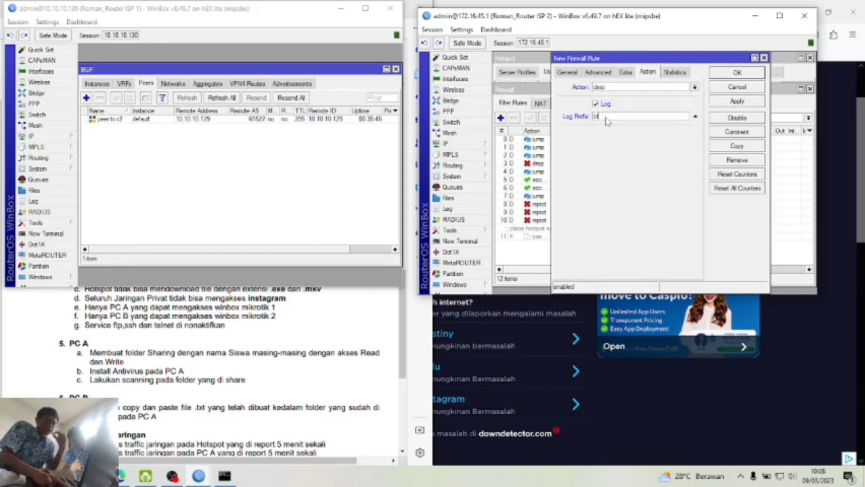
{"action": "left_click", "coordinate": [607, 118]}
{"action": "type", "text": "blok exe"}
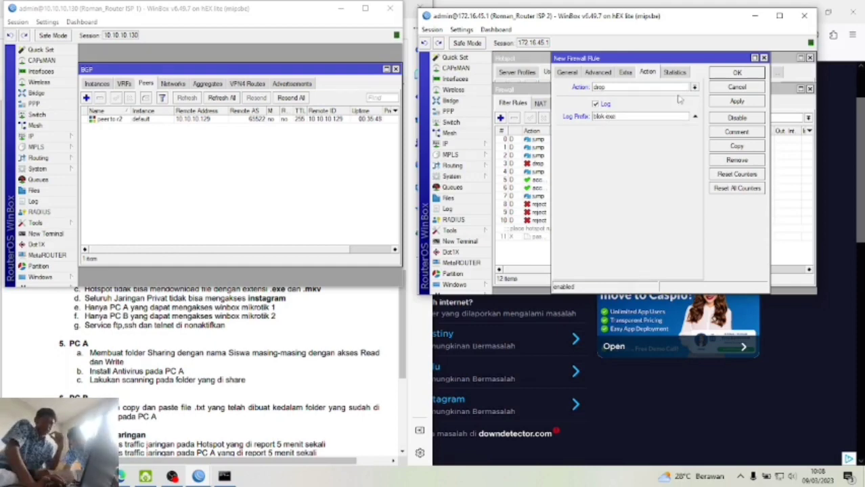
{"action": "left_click", "coordinate": [722, 101]}
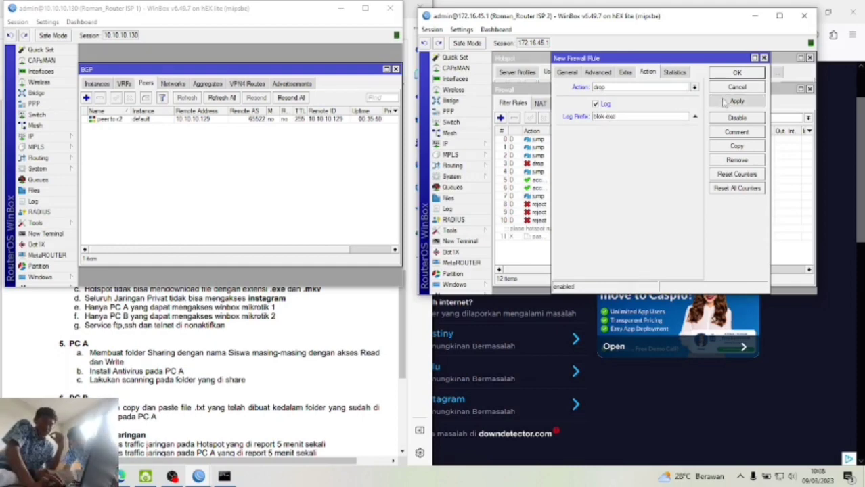
- Copy it into a 'blok mkv' drop rule matching content mkv and close both rule dialogs
{"action": "left_click", "coordinate": [741, 148]}
{"action": "left_click", "coordinate": [633, 117]}
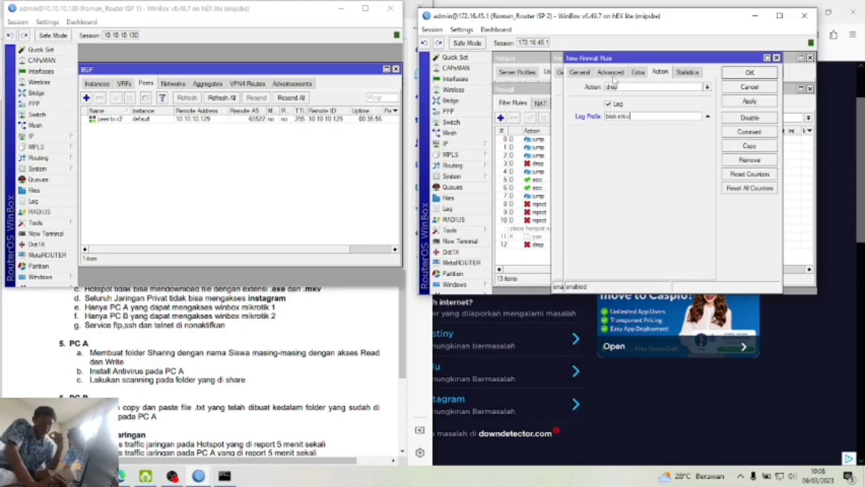
{"action": "left_click", "coordinate": [611, 73]}
{"action": "left_click", "coordinate": [670, 134]}
{"action": "key", "text": "BackSpace"}
{"action": "key", "text": "BackSpace"}
{"action": "key", "text": "BackSpace"}
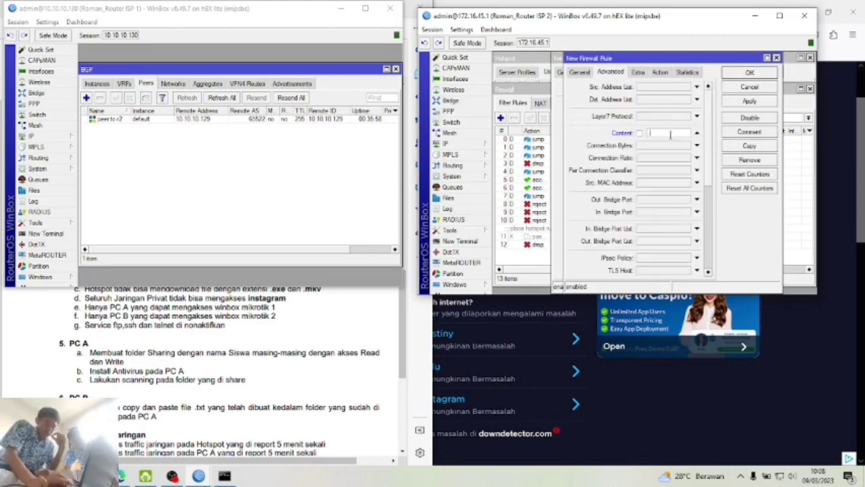
{"action": "type", "text": "mkv"}
{"action": "left_click", "coordinate": [579, 72]}
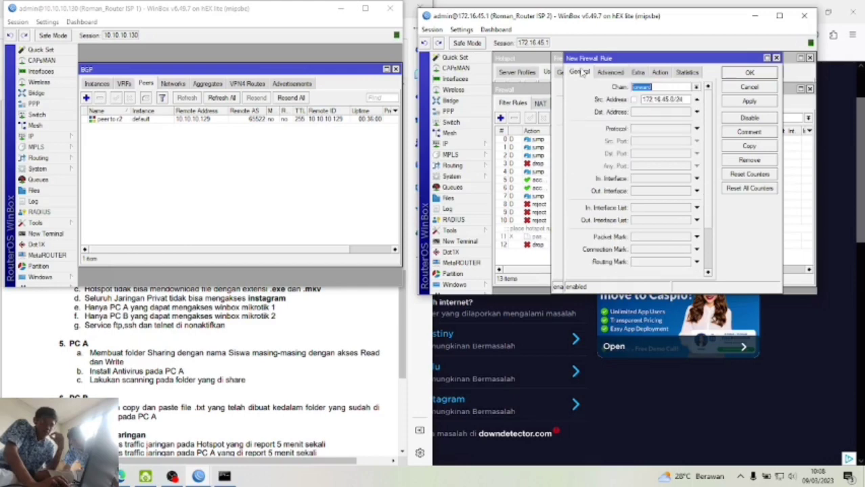
{"action": "left_click", "coordinate": [747, 103]}
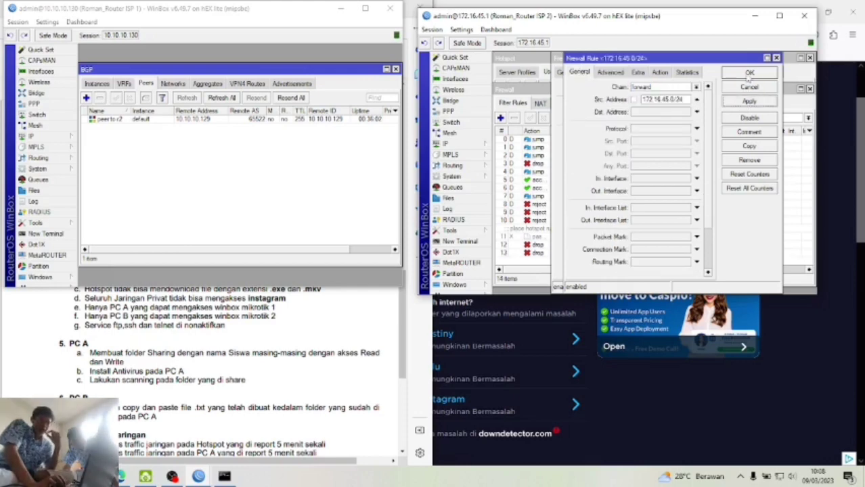
{"action": "left_click", "coordinate": [749, 76]}
{"action": "left_click", "coordinate": [749, 74]}
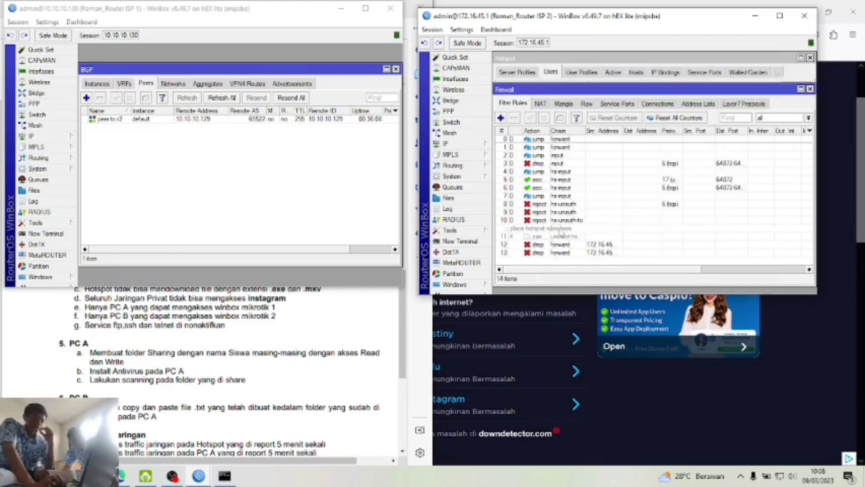
- Switch from the task PDF back over to the Firefox window
{"action": "left_click", "coordinate": [287, 336]}
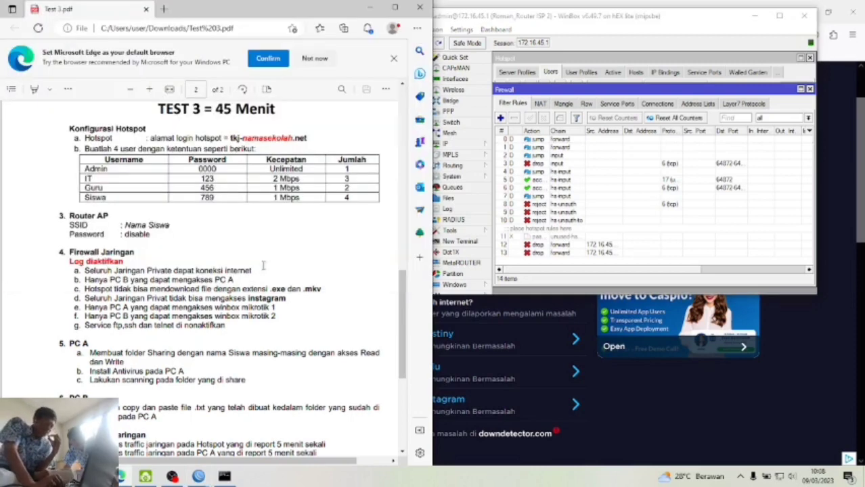
{"action": "left_click", "coordinate": [164, 8]}
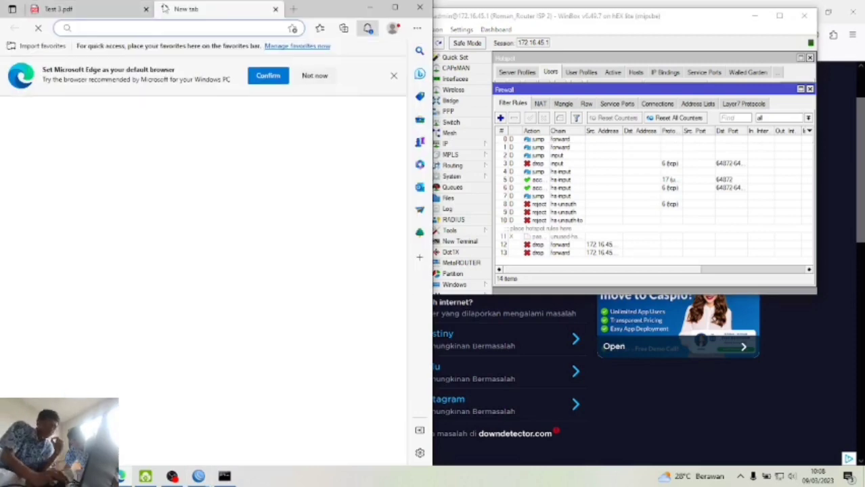
{"action": "left_click", "coordinate": [275, 9]}
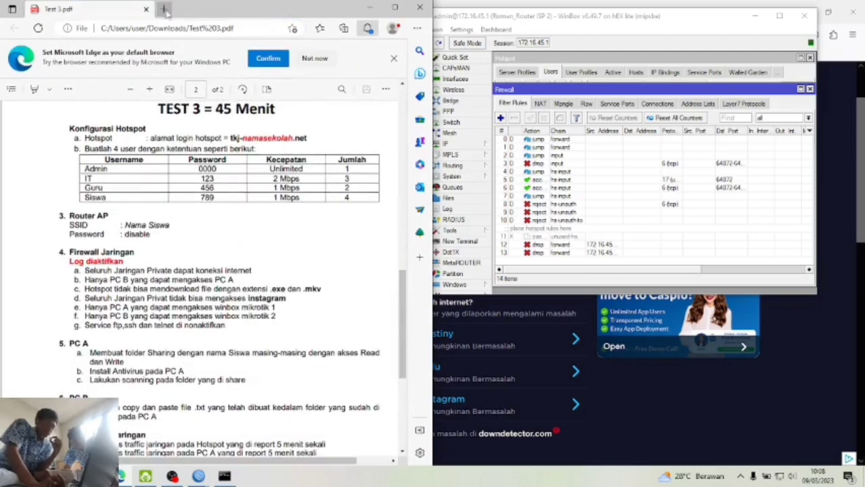
{"action": "key", "text": "alt+Tab"}
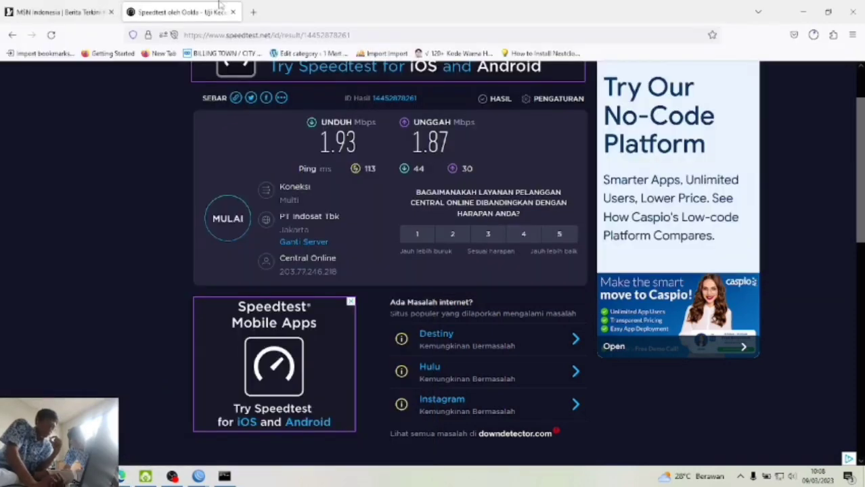
- Search Google for 'index mev' to find mkv file indexes, backing out of the Labdoo result
{"action": "left_click", "coordinate": [248, 8]}
{"action": "type", "text": "index mev"}
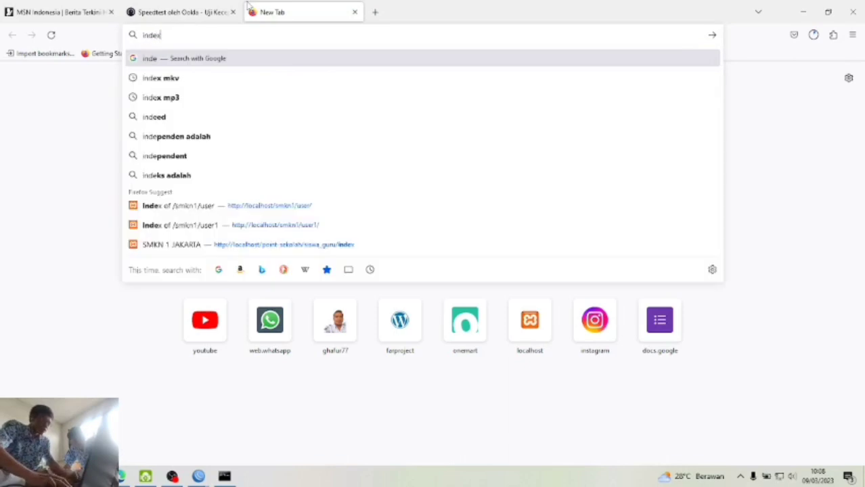
{"action": "key", "text": "Return"}
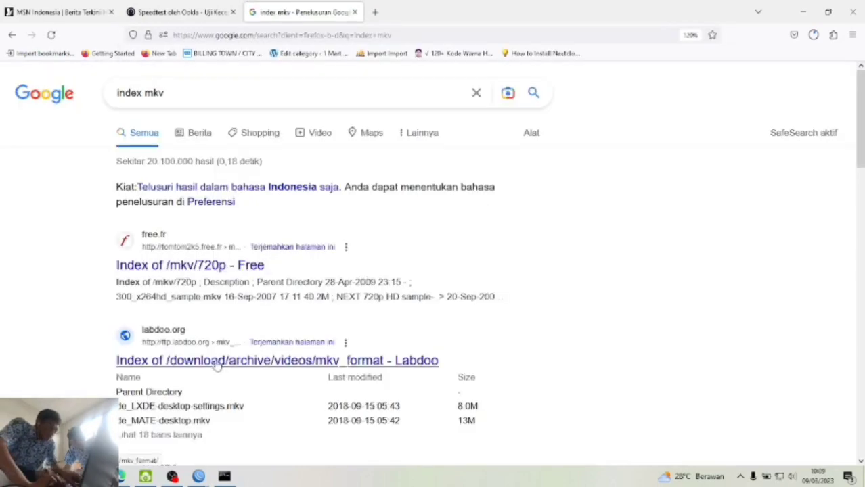
{"action": "right_click", "coordinate": [216, 361]}
{"action": "left_click", "coordinate": [140, 54]}
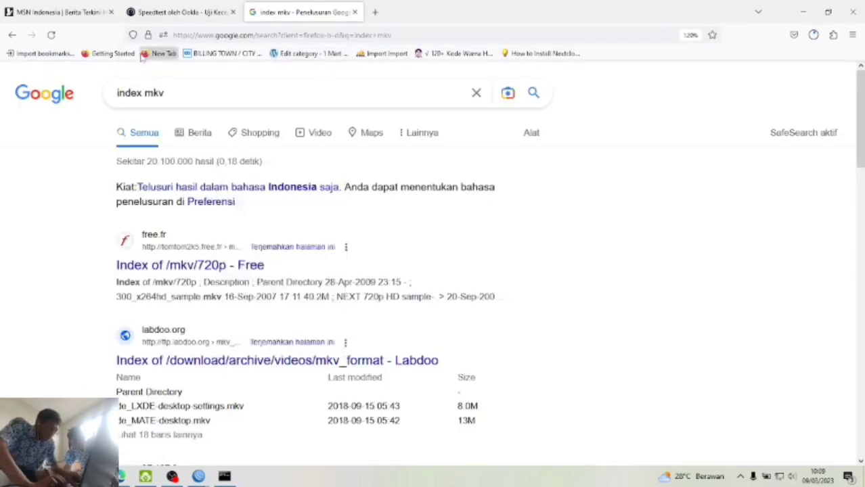
{"action": "left_click", "coordinate": [12, 35]}
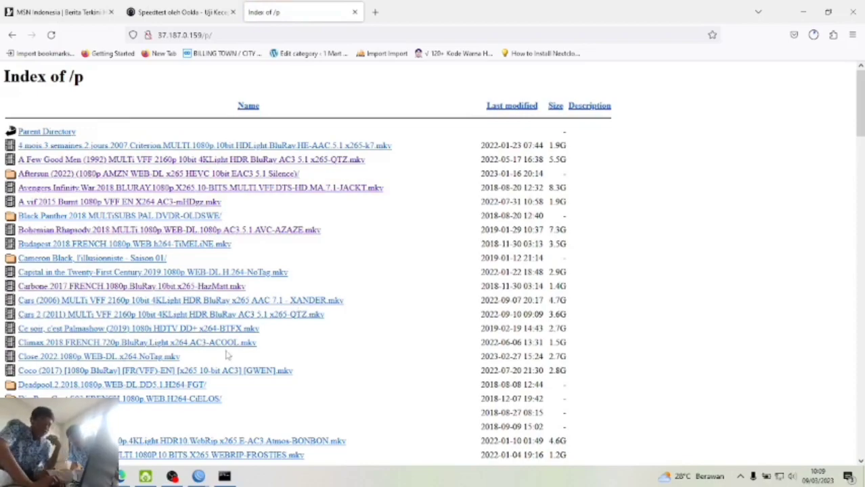
- Try downloading the Cars 2 (2011) .mkv file from the directory listing
{"action": "scroll", "coordinate": [228, 355], "scroll_direction": "down", "scroll_amount": 5}
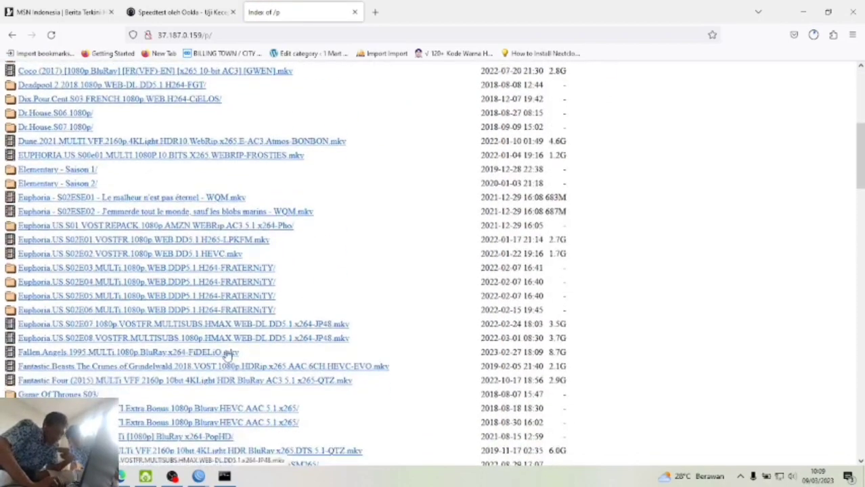
{"action": "scroll", "coordinate": [228, 355], "scroll_direction": "down", "scroll_amount": 2}
{"action": "scroll", "coordinate": [228, 356], "scroll_direction": "up", "scroll_amount": 7}
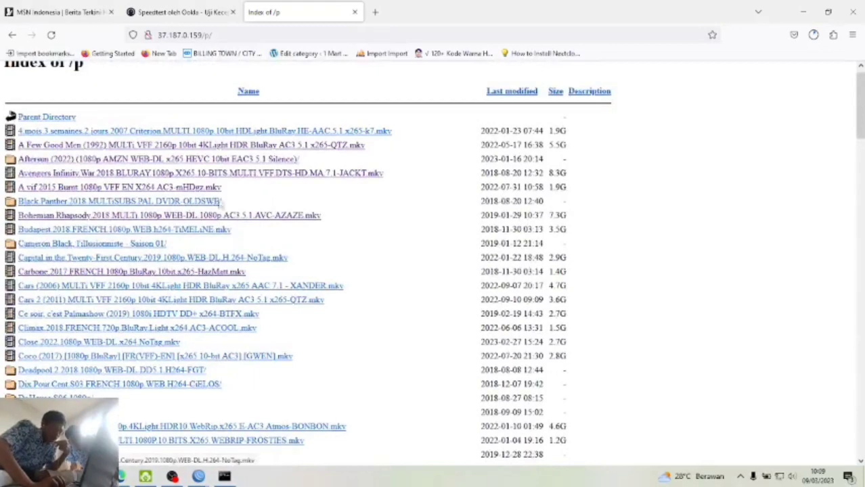
{"action": "scroll", "coordinate": [226, 296], "scroll_direction": "down", "scroll_amount": 1}
{"action": "scroll", "coordinate": [225, 293], "scroll_direction": "down", "scroll_amount": 1}
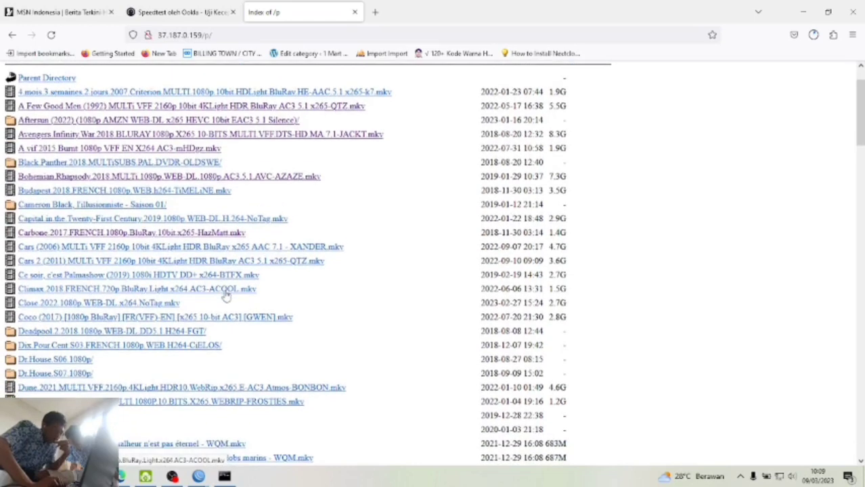
{"action": "left_click", "coordinate": [42, 263]}
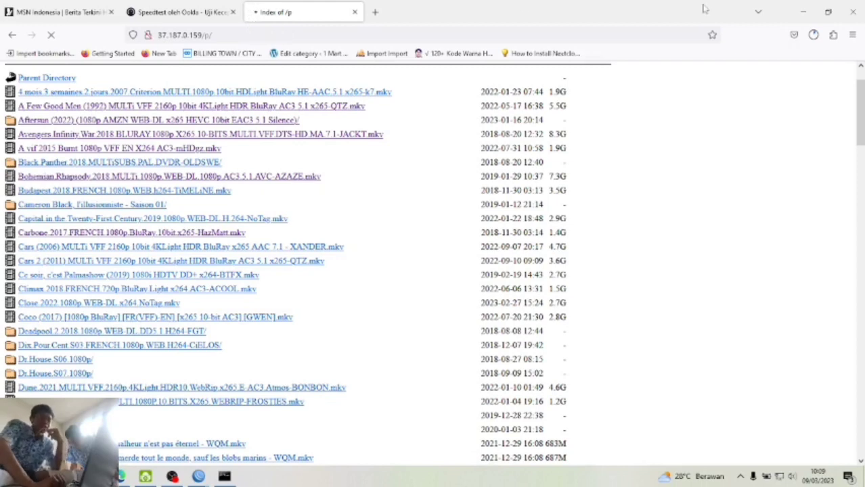
- Cancel the A Few Good Men download and remove it and Avengers from download history
{"action": "left_click", "coordinate": [813, 35]}
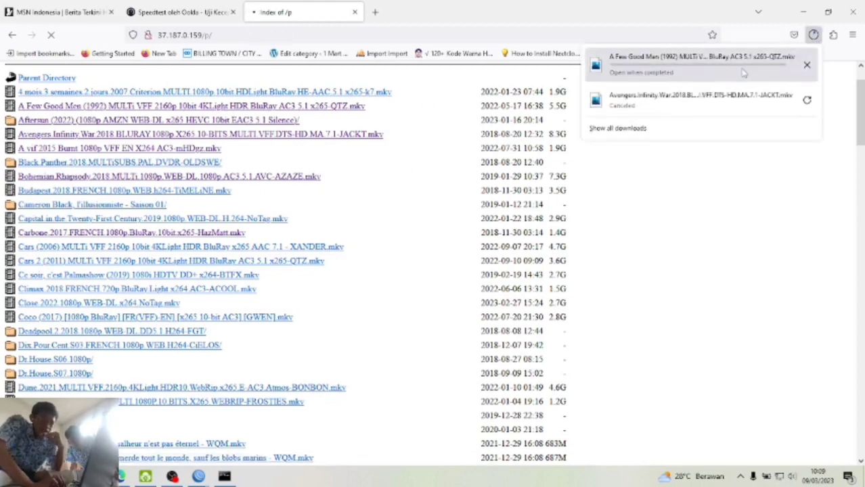
{"action": "left_click", "coordinate": [806, 68]}
{"action": "right_click", "coordinate": [702, 72]}
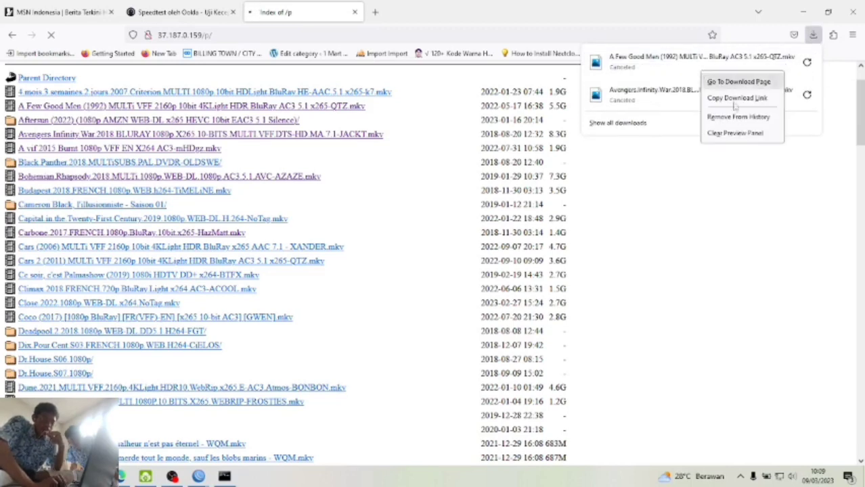
{"action": "left_click", "coordinate": [749, 118]}
{"action": "right_click", "coordinate": [716, 74]}
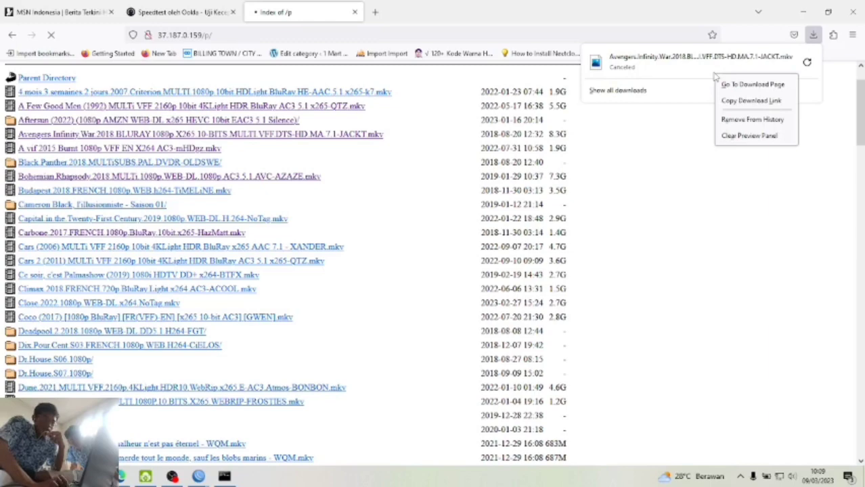
{"action": "left_click", "coordinate": [742, 120]}
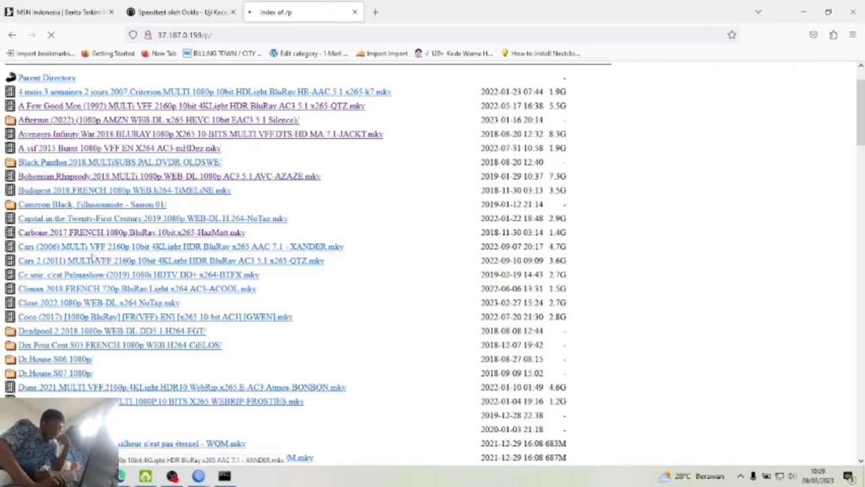
- Show Router ISP 2's log and inspect the repeated blok mkv firewall entries
{"action": "mouse_move", "coordinate": [224, 476]}
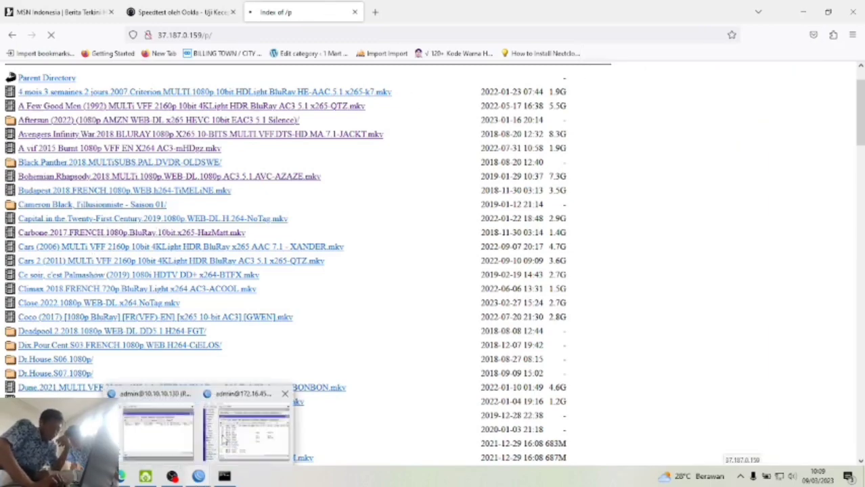
{"action": "left_click", "coordinate": [223, 439]}
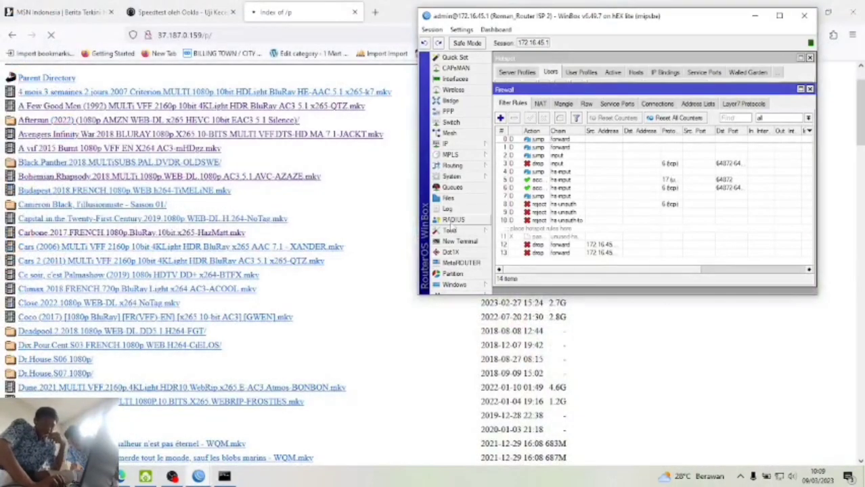
{"action": "left_click", "coordinate": [460, 211]}
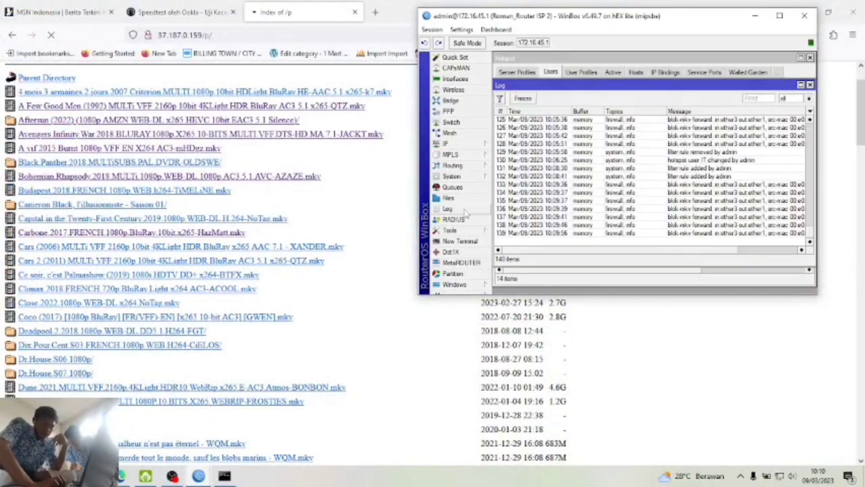
{"action": "left_click", "coordinate": [688, 233]}
{"action": "left_click", "coordinate": [639, 225]}
{"action": "left_click", "coordinate": [640, 217]}
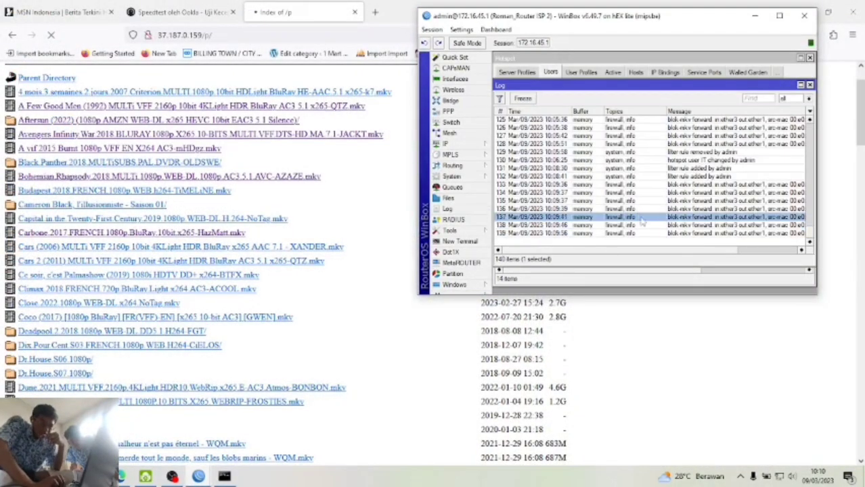
{"action": "left_click", "coordinate": [640, 202]}
{"action": "left_click", "coordinate": [631, 217]}
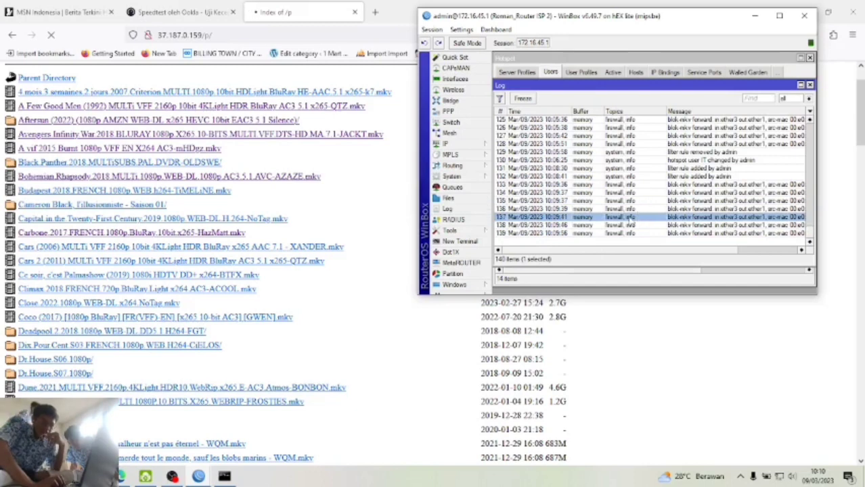
{"action": "left_click", "coordinate": [375, 11]}
- Search Google for 'index exe' and scroll through the results
{"action": "type", "text": "ind"}
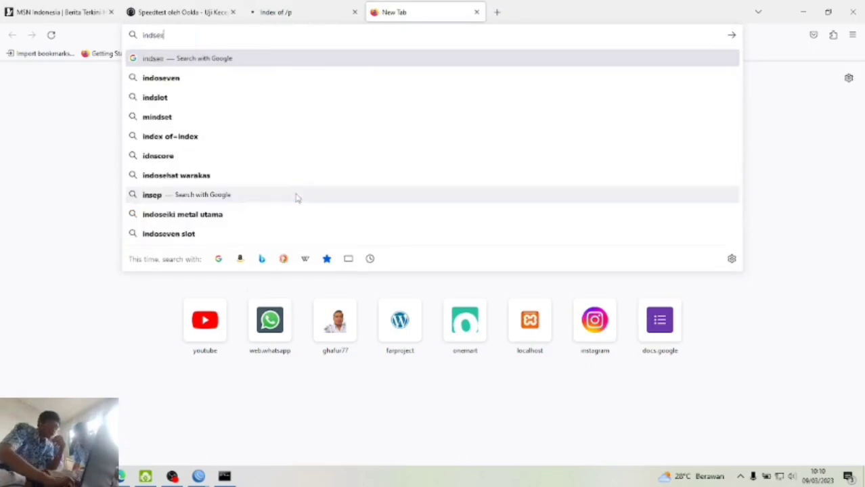
{"action": "type", "text": "ex exe"}
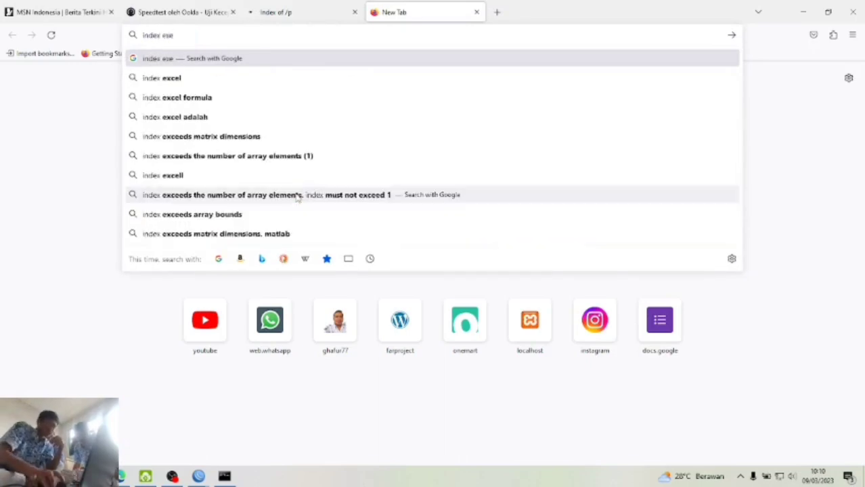
{"action": "key", "text": "Return"}
{"action": "scroll", "coordinate": [276, 272], "scroll_direction": "down", "scroll_amount": 3}
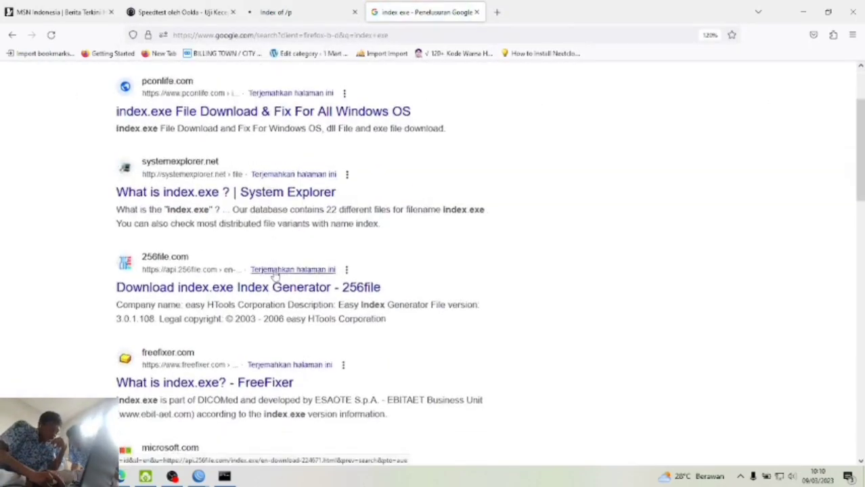
{"action": "scroll", "coordinate": [277, 272], "scroll_direction": "down", "scroll_amount": 6}
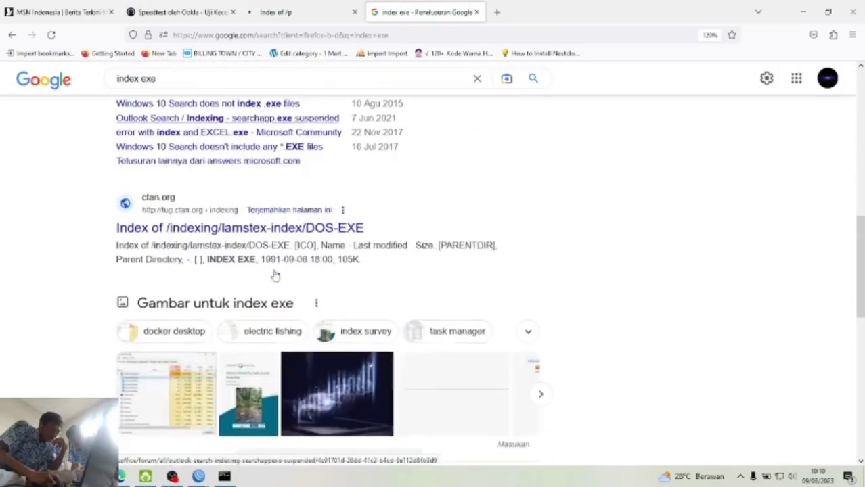
{"action": "scroll", "coordinate": [276, 272], "scroll_direction": "down", "scroll_amount": 3}
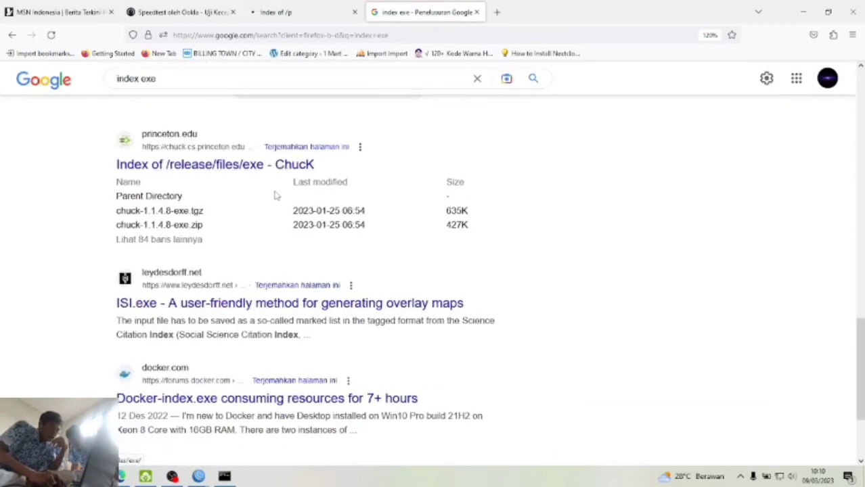
{"action": "scroll", "coordinate": [274, 193], "scroll_direction": "down", "scroll_amount": 2}
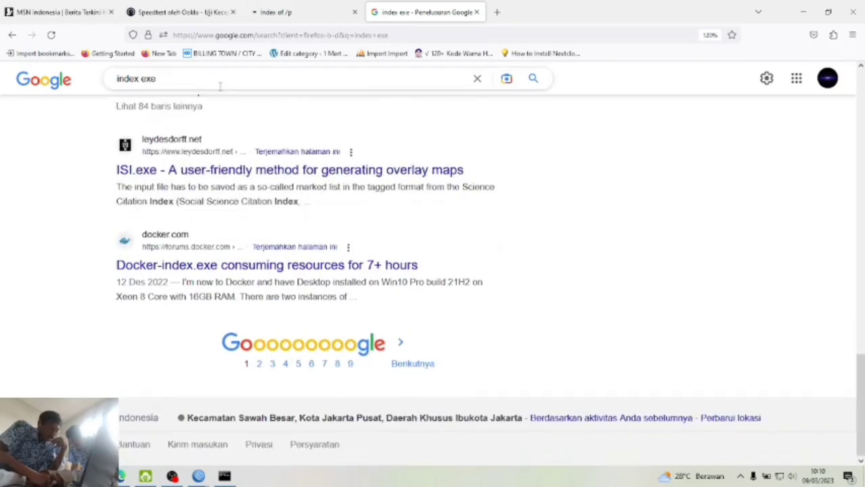
- Refine the search to 'index .exe' and open the Index of /tool result
{"action": "left_click", "coordinate": [141, 79]}
{"action": "type", "text": "."}
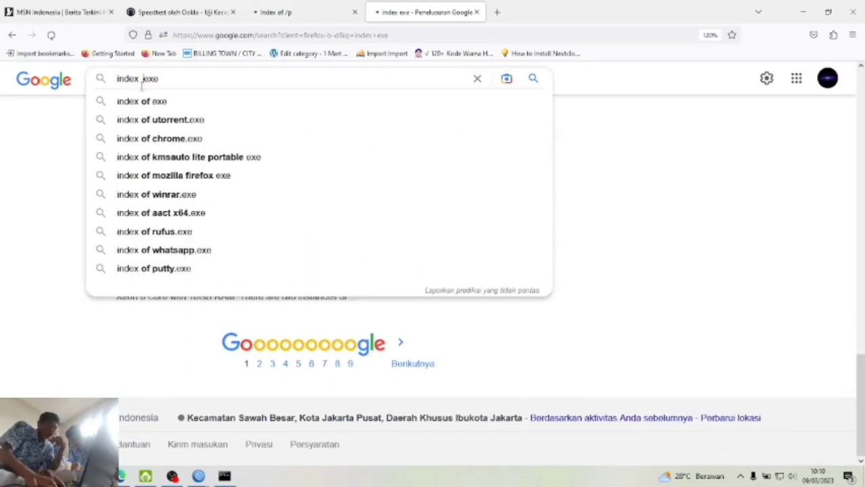
{"action": "key", "text": "Return"}
{"action": "scroll", "coordinate": [169, 293], "scroll_direction": "down", "scroll_amount": 3}
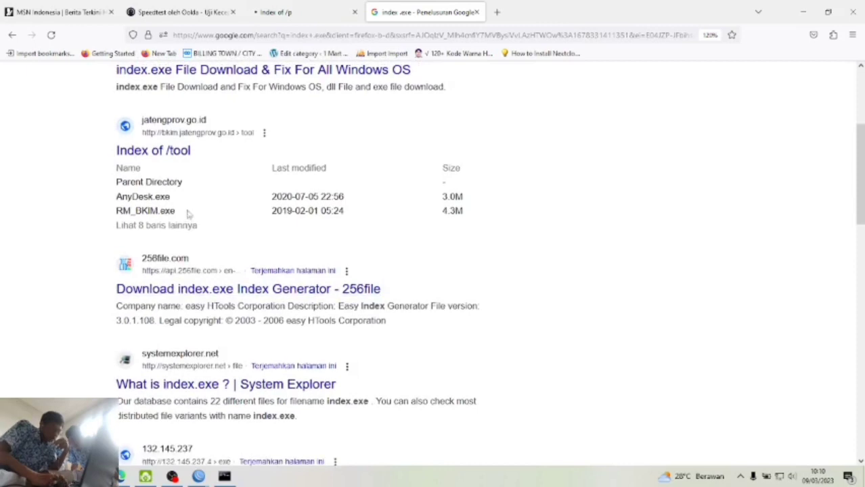
{"action": "left_click", "coordinate": [172, 146]}
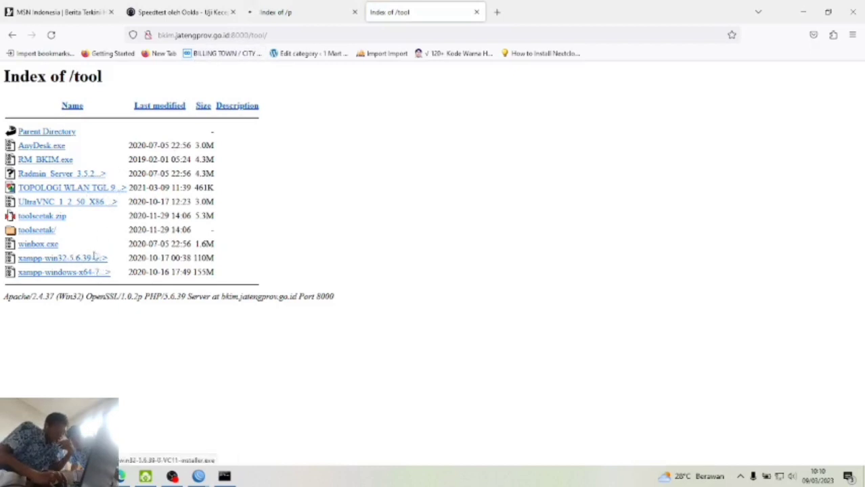
- Attempt to download RM_BKIM.exe from the Index of /tool listing
{"action": "left_click", "coordinate": [56, 159]}
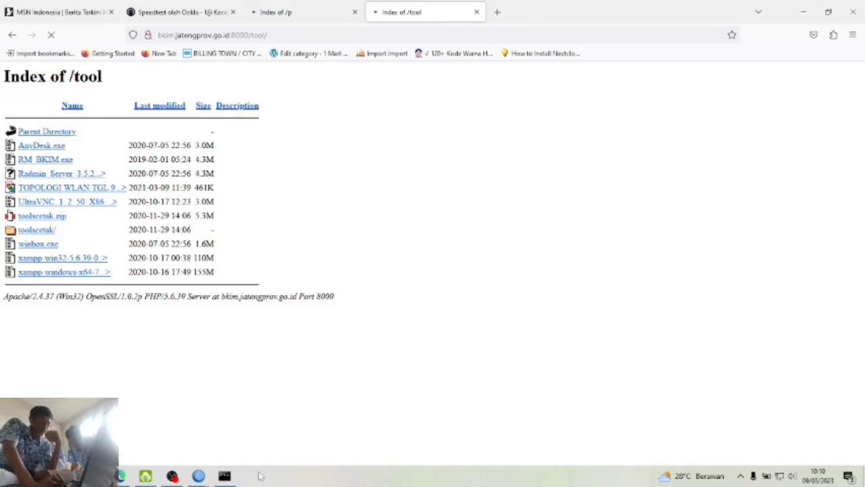
{"action": "mouse_move", "coordinate": [224, 477]}
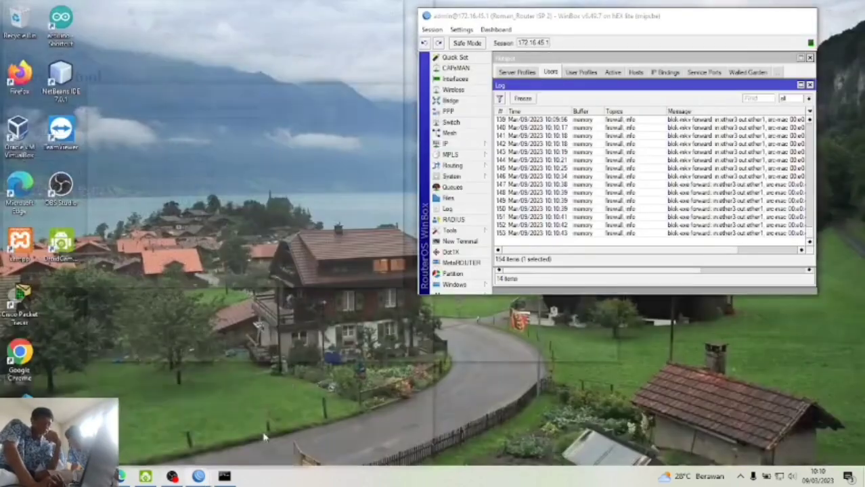
{"action": "left_click", "coordinate": [253, 426]}
- Check the router log for new blok-exe entries, then close the Index of /tool tab
{"action": "left_click", "coordinate": [653, 226]}
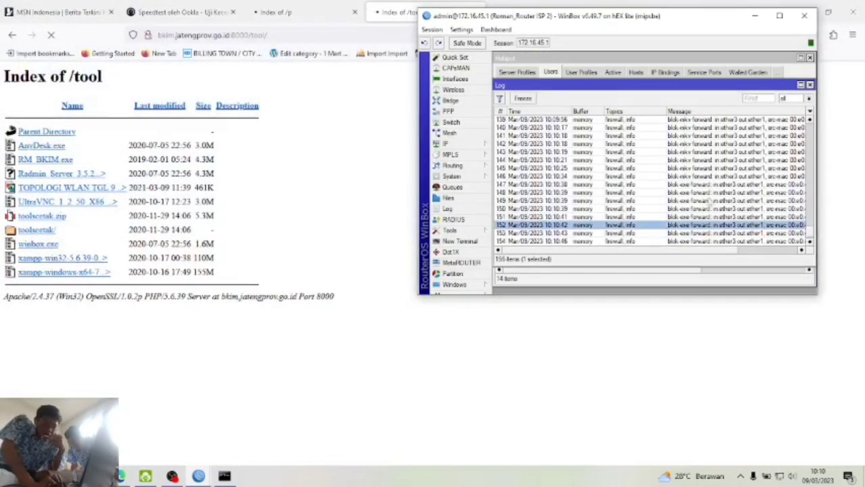
{"action": "left_click", "coordinate": [699, 203]}
{"action": "left_click", "coordinate": [693, 209]}
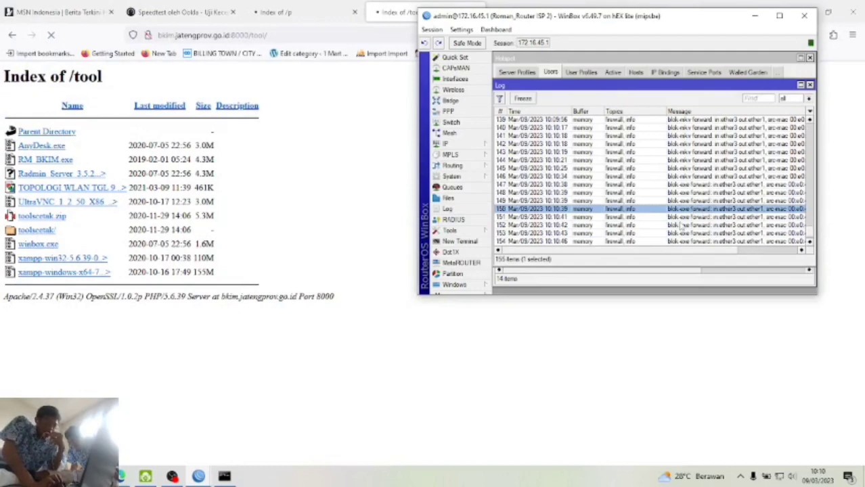
{"action": "left_click", "coordinate": [680, 226]}
{"action": "left_click", "coordinate": [676, 233]}
{"action": "scroll", "coordinate": [649, 223], "scroll_direction": "down", "scroll_amount": 1}
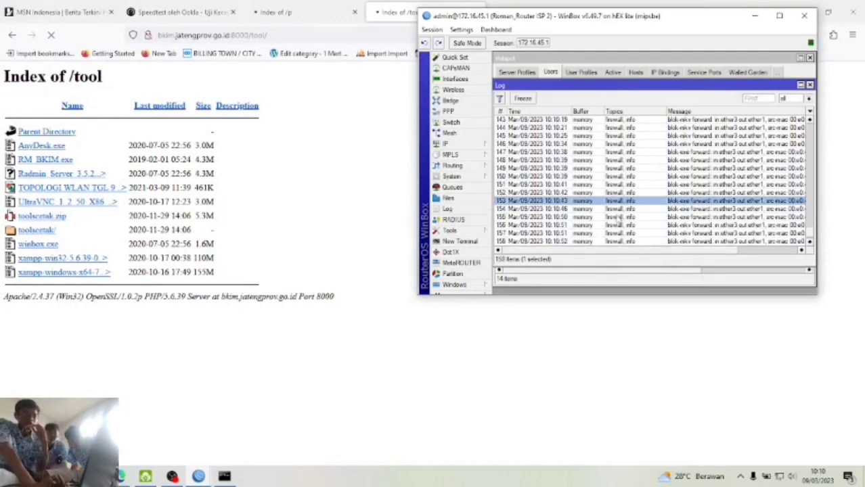
{"action": "left_click", "coordinate": [400, 8]}
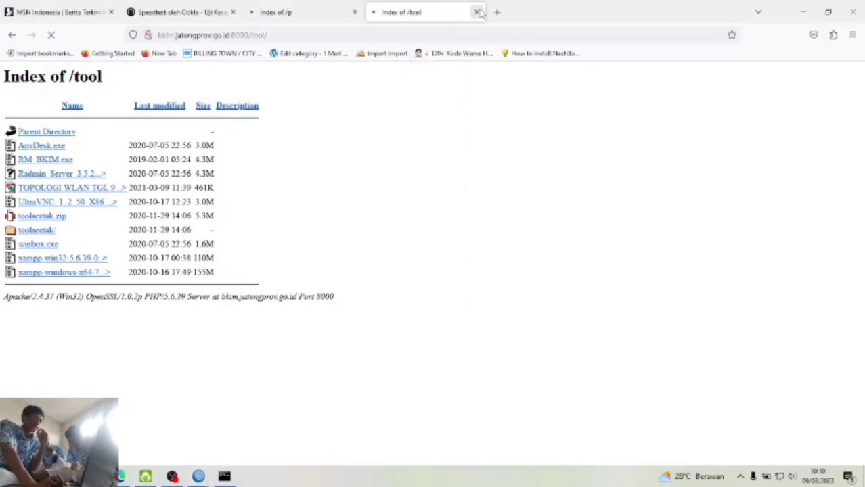
{"action": "left_click", "coordinate": [478, 12]}
- Close the remaining directory tab and open Test 3.pdf at requirements d and e
{"action": "left_click", "coordinate": [354, 13]}
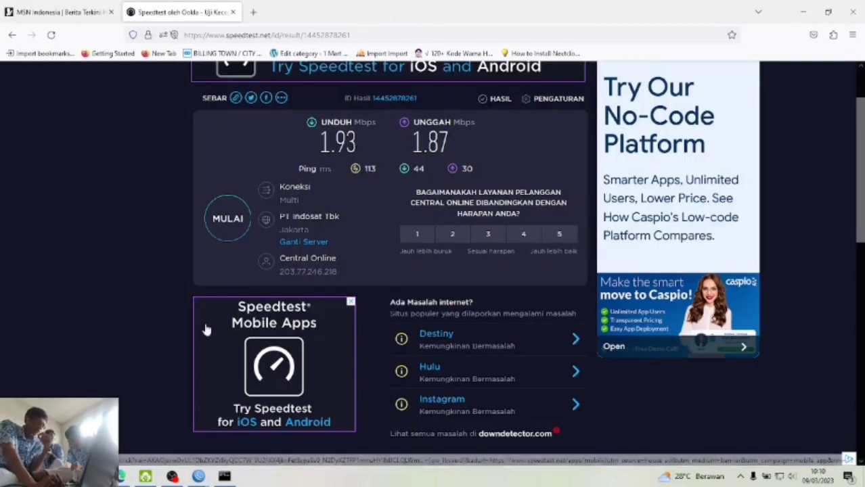
{"action": "left_click", "coordinate": [117, 477]}
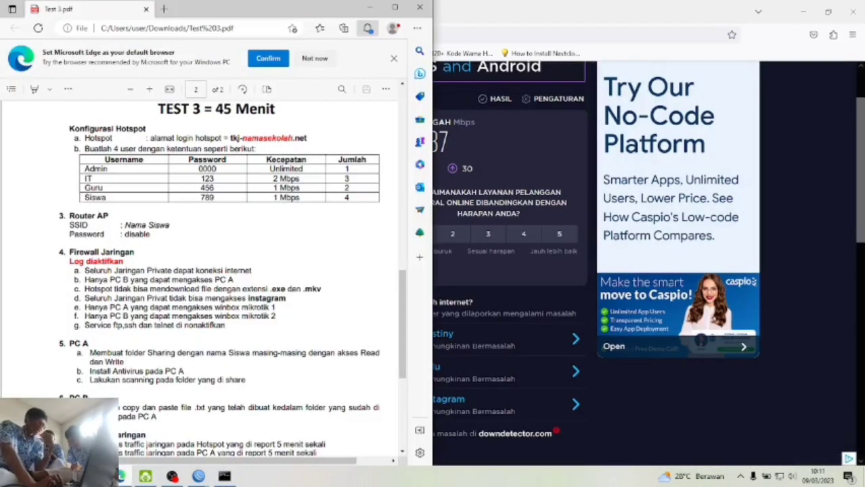
{"action": "scroll", "coordinate": [170, 302], "scroll_direction": "down", "scroll_amount": 1}
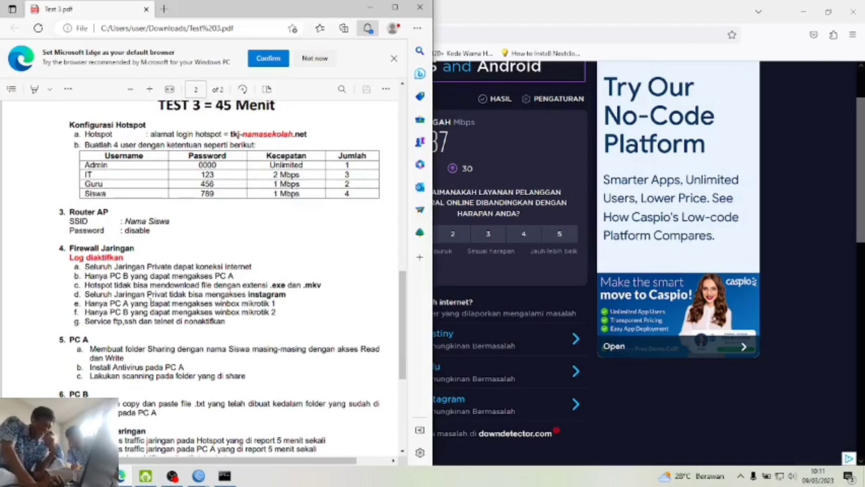
{"action": "left_click_drag", "start_coordinate": [87, 295], "coordinate": [287, 294]}
{"action": "left_click", "coordinate": [287, 295]}
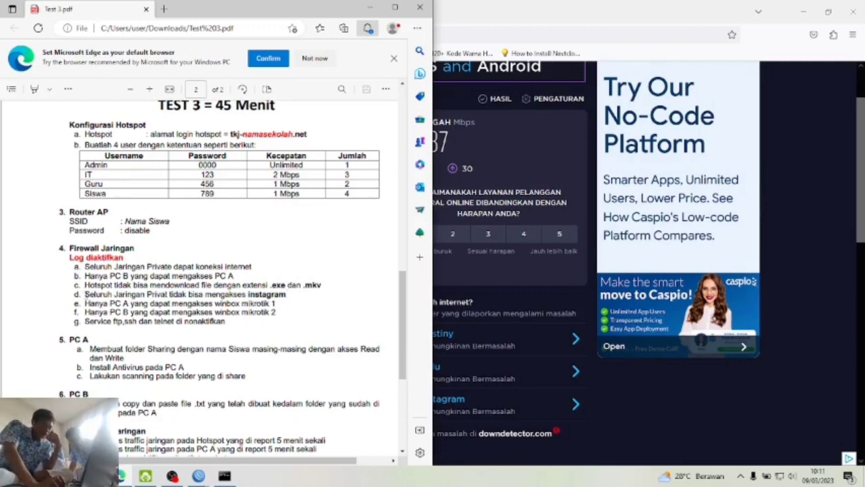
- Highlight requirement d about Instagram, then return to Router ISP 1's WinBox
{"action": "left_click_drag", "start_coordinate": [86, 295], "coordinate": [325, 299]}
{"action": "left_click", "coordinate": [325, 299]}
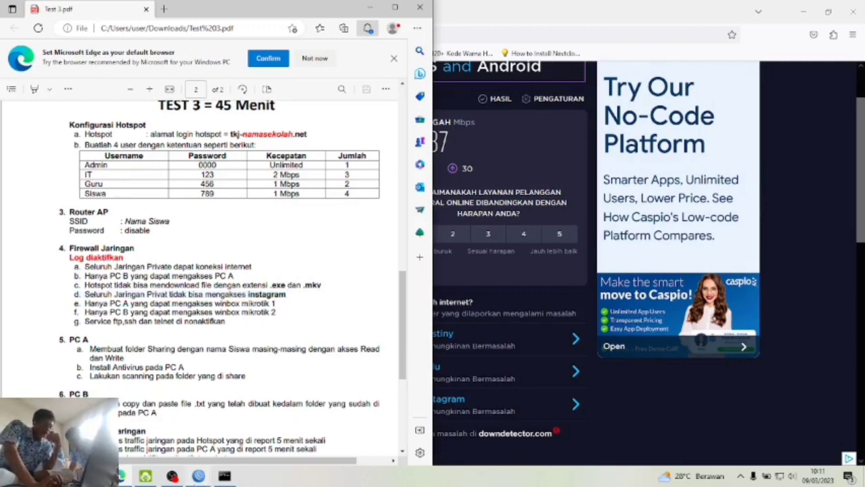
{"action": "mouse_move", "coordinate": [198, 476]}
{"action": "left_click", "coordinate": [169, 462]}
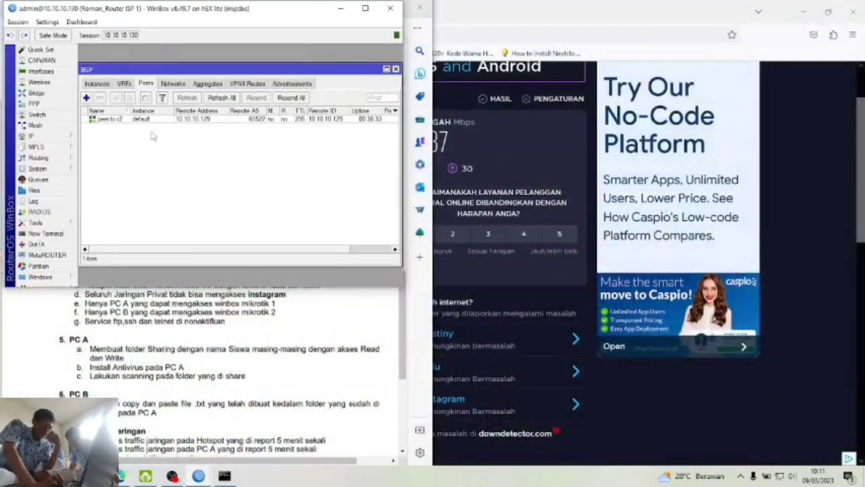
- Open the ISP 1 router's IP > Firewall window
{"action": "left_click", "coordinate": [99, 84]}
{"action": "left_click", "coordinate": [54, 138]}
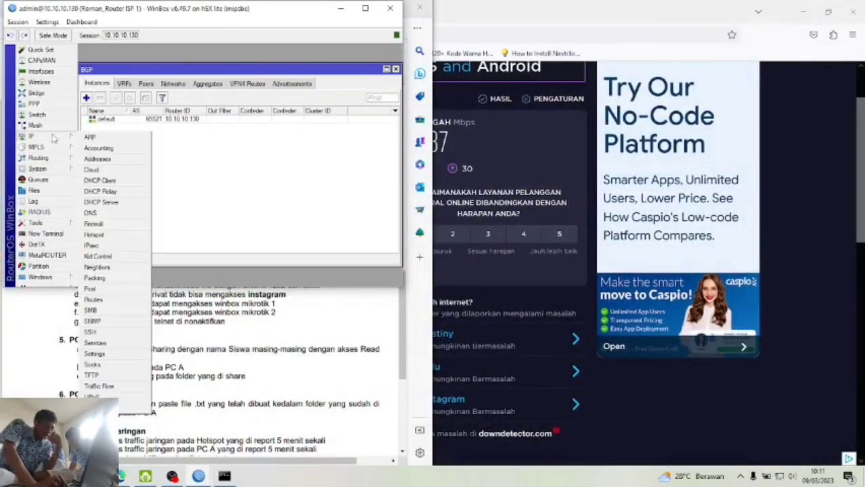
{"action": "left_click", "coordinate": [129, 225]}
- Browse a new filter rule's General and Advanced tabs, discard it, and show the Raw list
{"action": "left_click", "coordinate": [86, 109]}
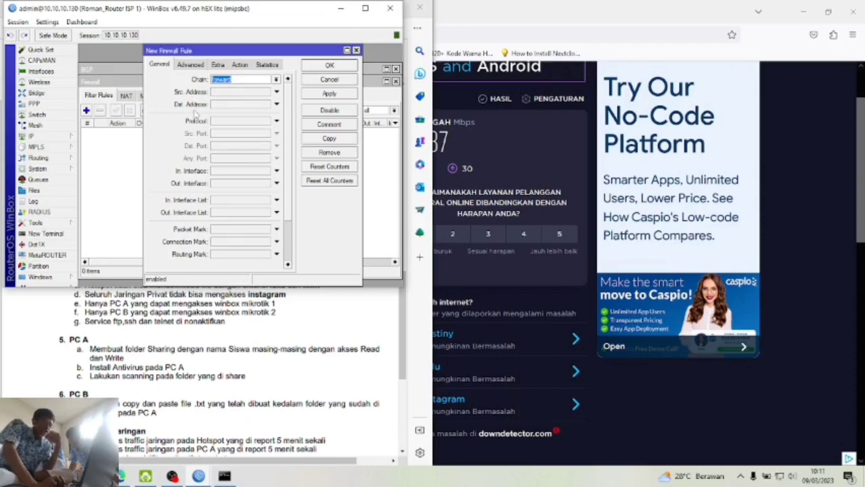
{"action": "left_click", "coordinate": [192, 64]}
{"action": "left_click", "coordinate": [162, 65]}
{"action": "left_click", "coordinate": [188, 64]}
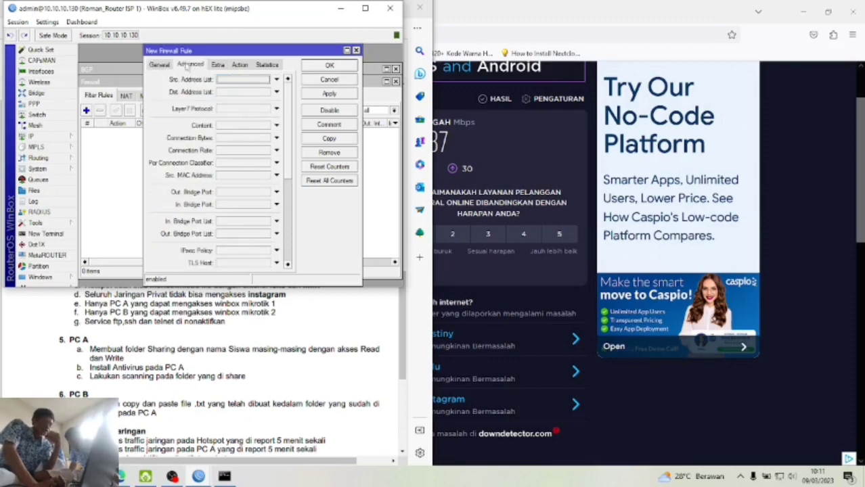
{"action": "left_click", "coordinate": [160, 65]}
{"action": "left_click", "coordinate": [191, 65]}
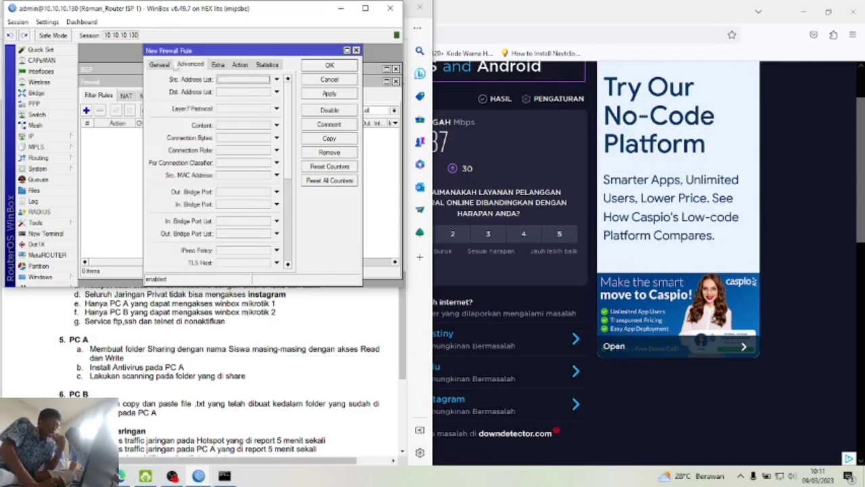
{"action": "left_click", "coordinate": [165, 65]}
{"action": "left_click", "coordinate": [190, 64]}
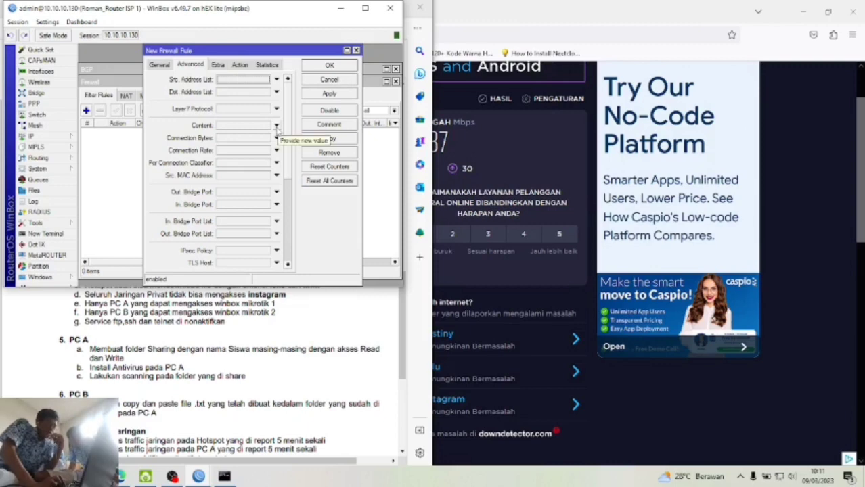
{"action": "left_click", "coordinate": [159, 65]}
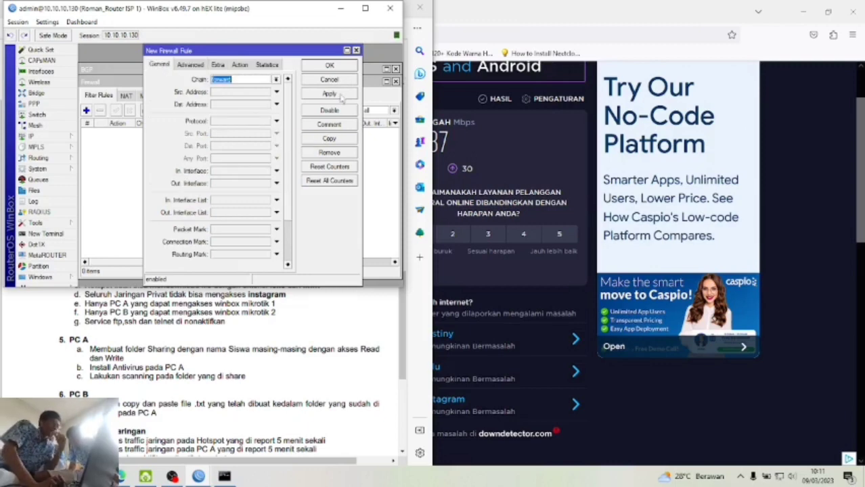
{"action": "left_click", "coordinate": [356, 51]}
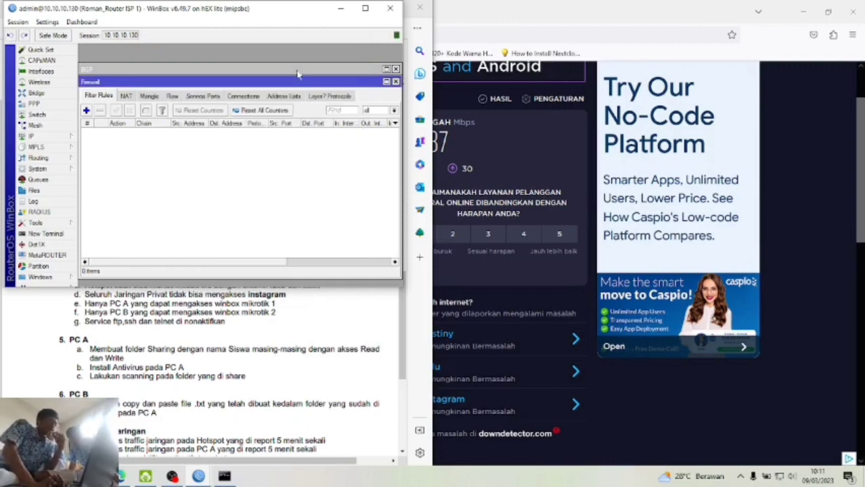
{"action": "left_click", "coordinate": [172, 97]}
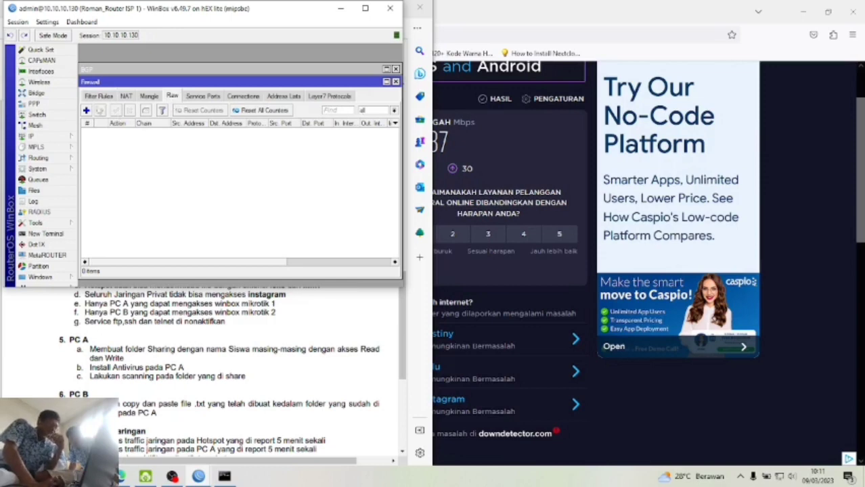
- Start a prerouting raw rule matching tcp with content instagram.com
{"action": "left_click", "coordinate": [86, 110]}
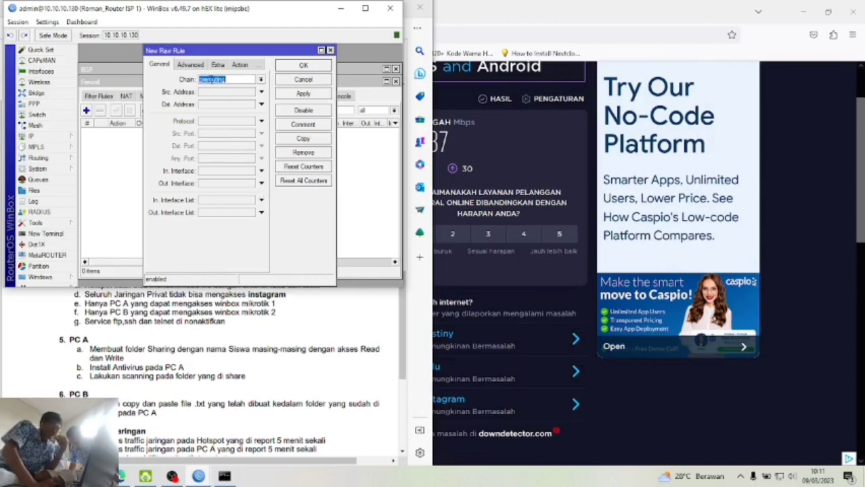
{"action": "left_click", "coordinate": [260, 122]}
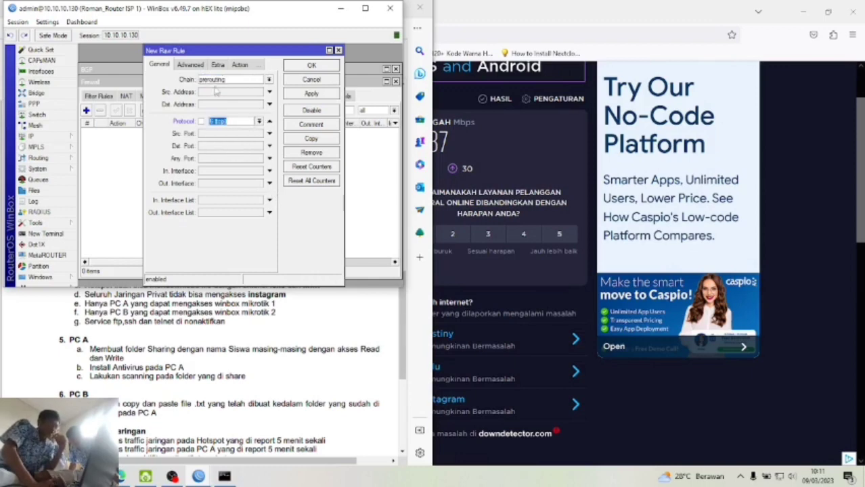
{"action": "left_click", "coordinate": [197, 66]}
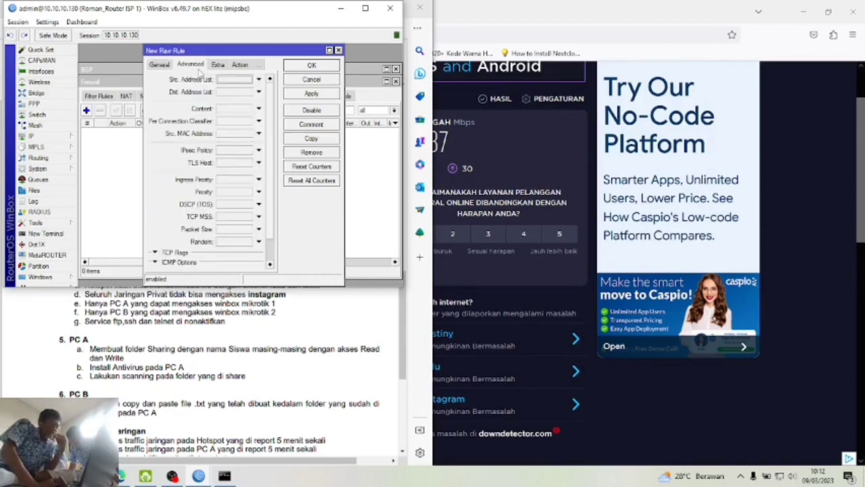
{"action": "left_click", "coordinate": [258, 109]}
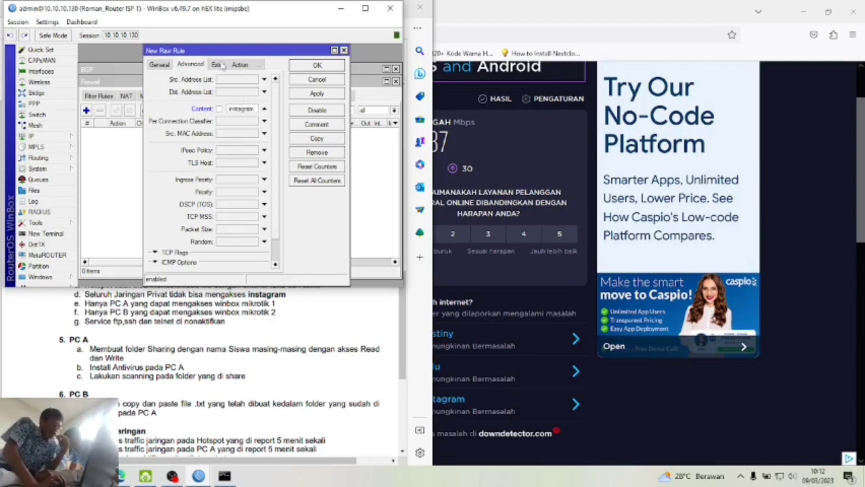
{"action": "left_click", "coordinate": [219, 64]}
{"action": "left_click", "coordinate": [216, 67]}
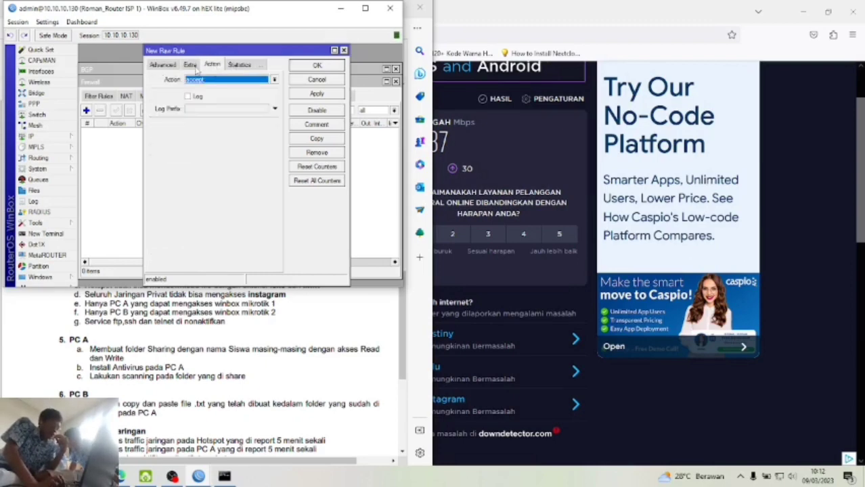
{"action": "left_click", "coordinate": [190, 64]}
{"action": "left_click", "coordinate": [171, 65]}
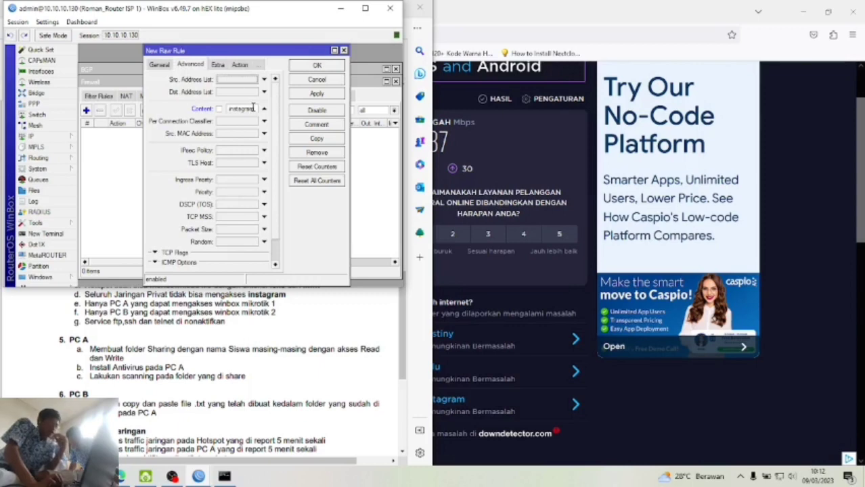
{"action": "type", "text": ".com"}
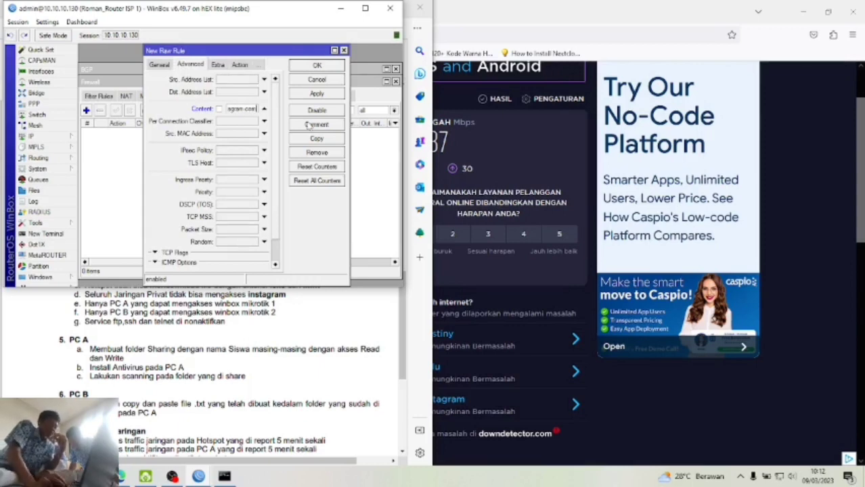
- Set the rule action to add dst to address list 'instagram' and save it
{"action": "left_click", "coordinate": [240, 65]}
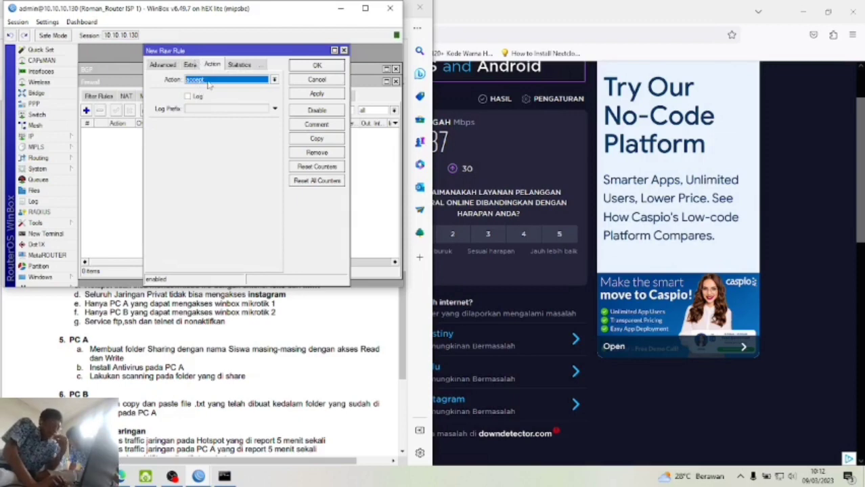
{"action": "left_click", "coordinate": [209, 82]}
{"action": "left_click", "coordinate": [214, 96]}
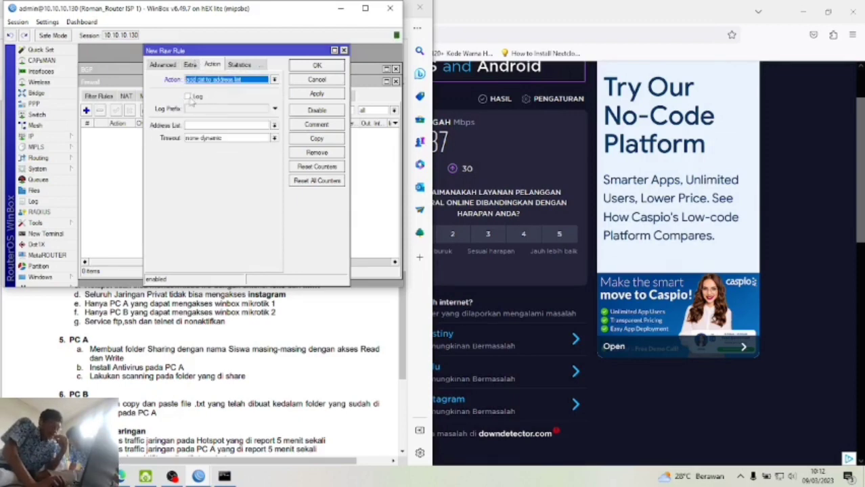
{"action": "left_click", "coordinate": [197, 126]}
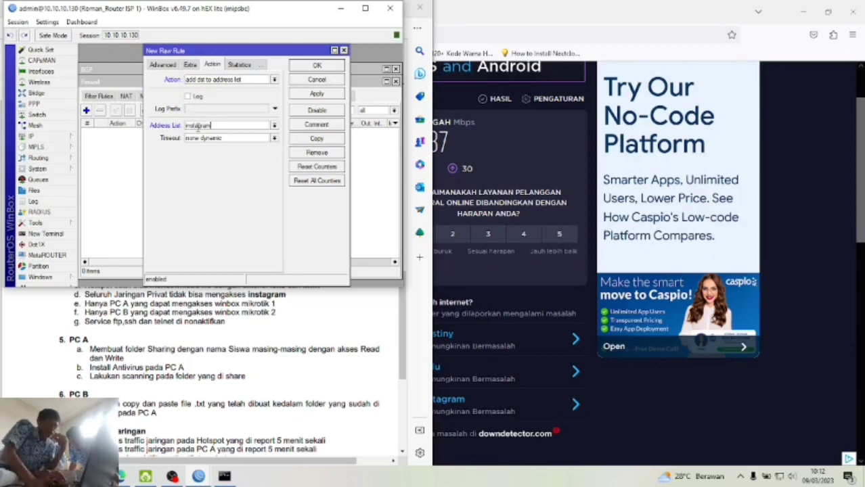
{"action": "left_click", "coordinate": [168, 65]}
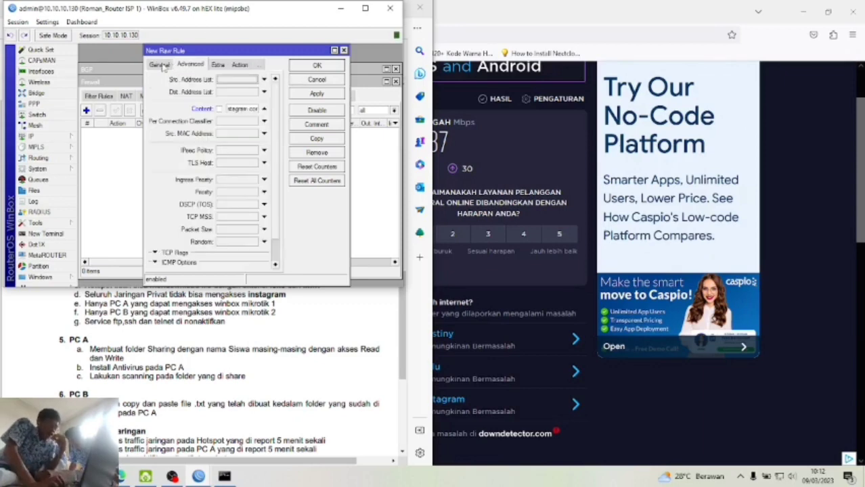
{"action": "left_click", "coordinate": [163, 65]}
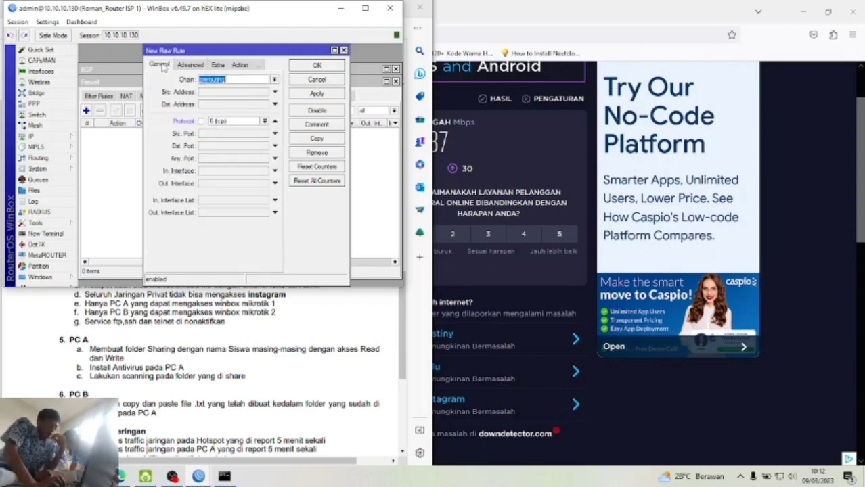
{"action": "left_click", "coordinate": [313, 95]}
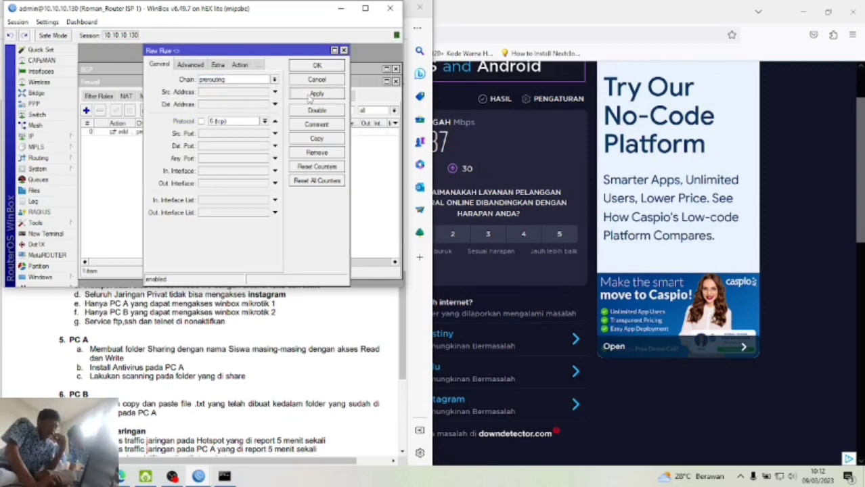
{"action": "left_click", "coordinate": [318, 67]}
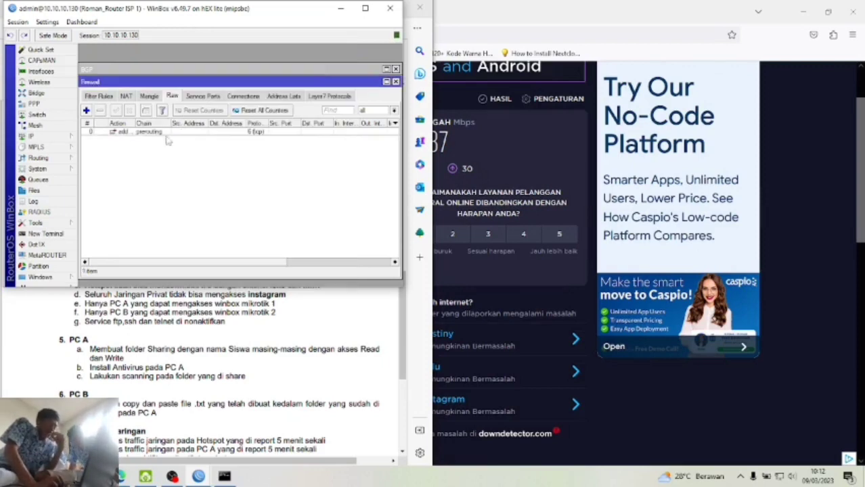
- Show the firewall Address Lists, then bring up the task sheet
{"action": "left_click_drag", "start_coordinate": [204, 262], "coordinate": [181, 257]}
{"action": "left_click", "coordinate": [292, 97]}
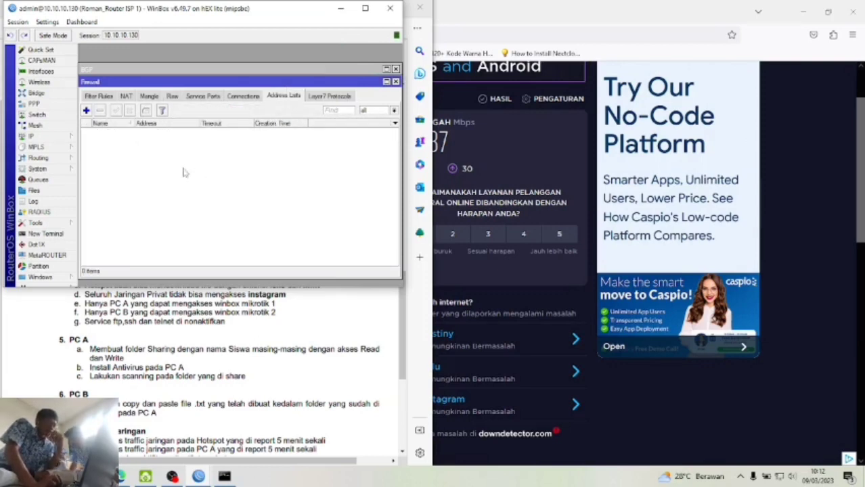
{"action": "left_click", "coordinate": [29, 370]}
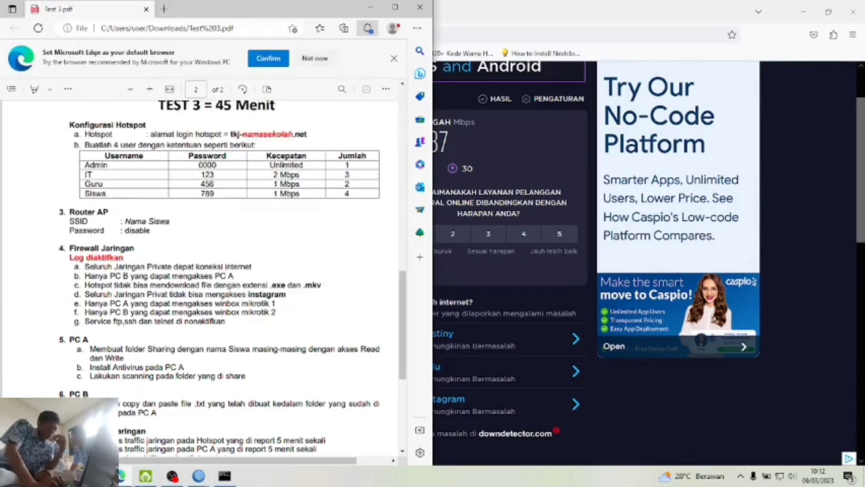
{"action": "left_click", "coordinate": [94, 477]}
- Open instagram.com in a new Firefox tab
{"action": "left_click", "coordinate": [253, 12]}
{"action": "type", "text": "instagram.com/"}
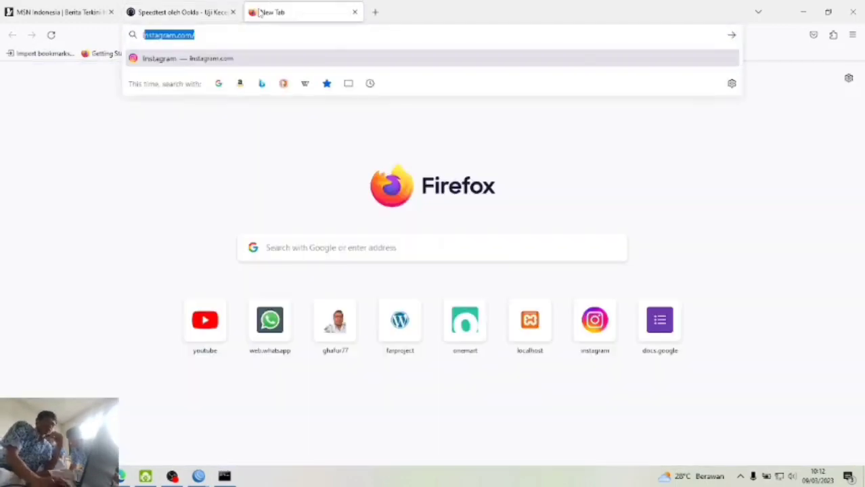
{"action": "key", "text": "Return"}
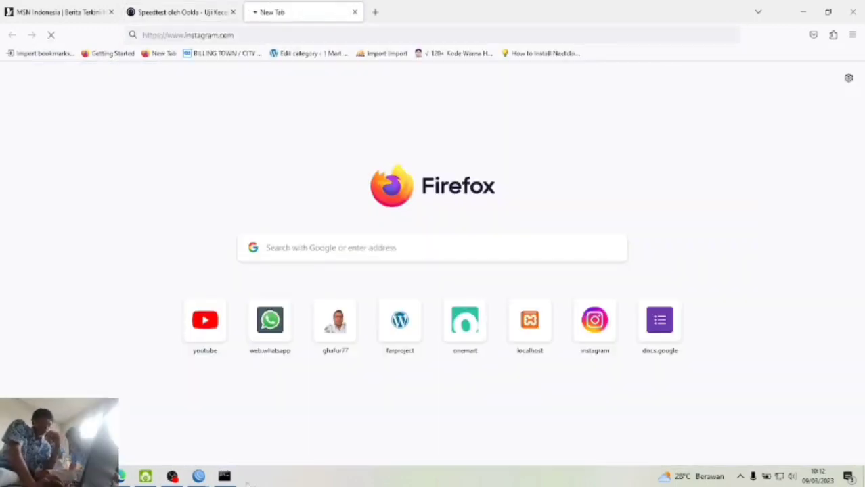
- Confirm 157.240.208.174 joined the instagram address list, then show the Filter Rules
{"action": "mouse_move", "coordinate": [198, 477]}
{"action": "mouse_move", "coordinate": [177, 444]}
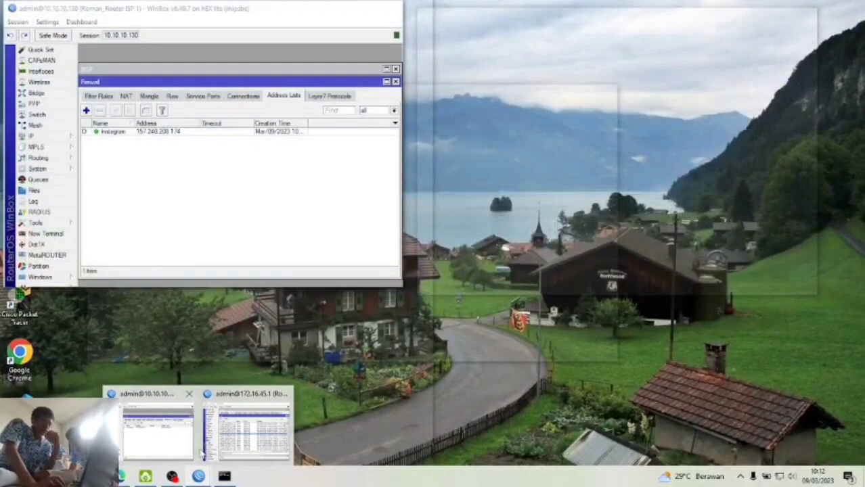
{"action": "left_click", "coordinate": [159, 433]}
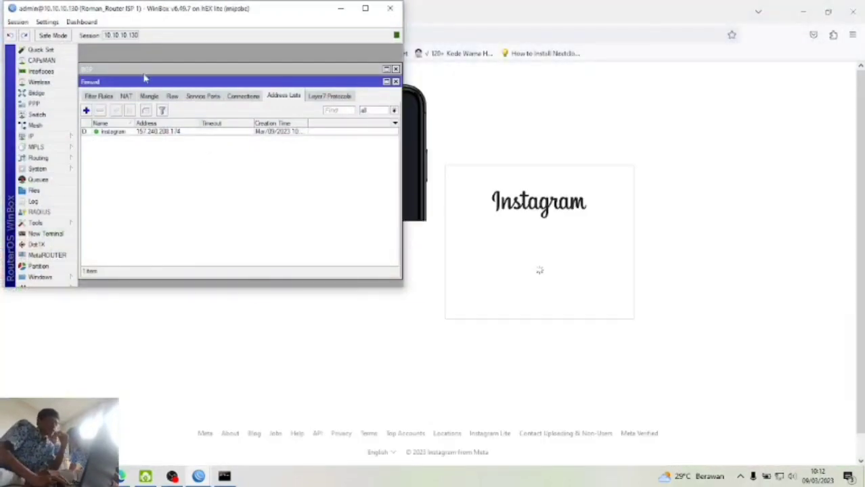
{"action": "left_click", "coordinate": [173, 97]}
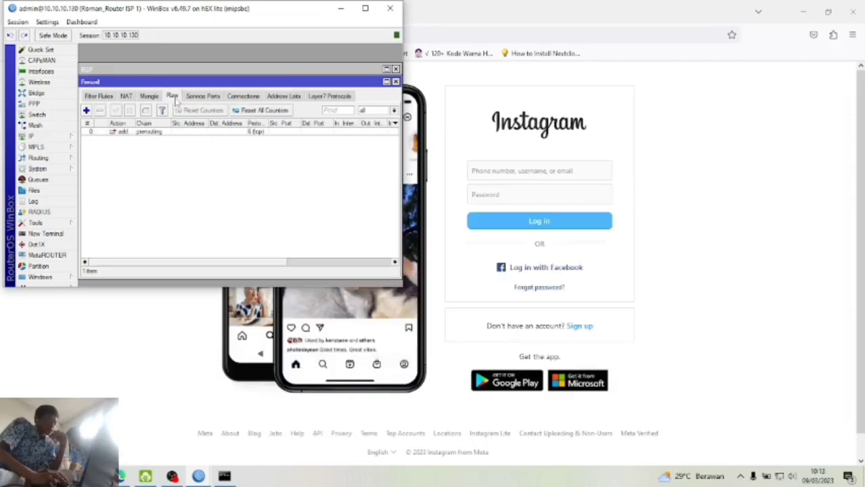
{"action": "left_click", "coordinate": [108, 96]}
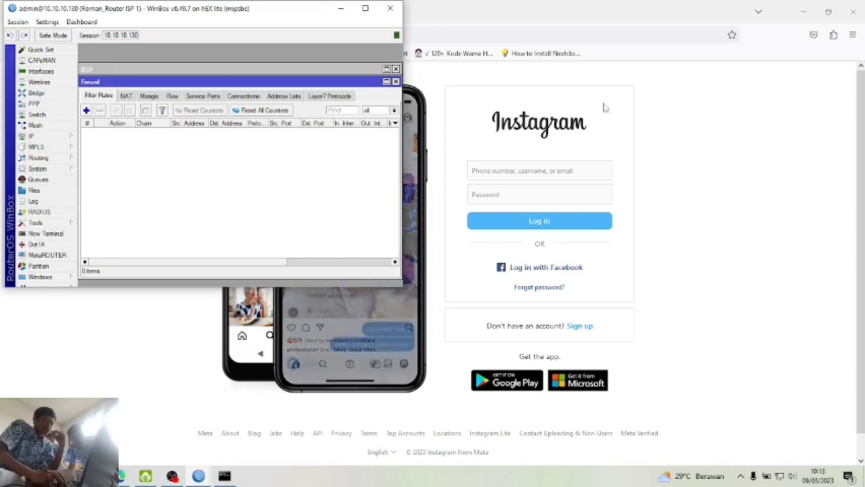
- Start a forward filter rule matching Dst. Address List instagram
{"action": "left_click", "coordinate": [86, 111]}
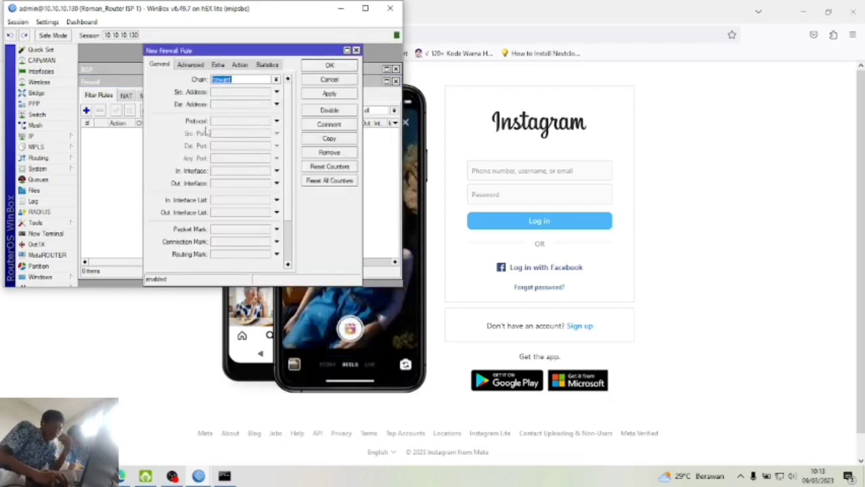
{"action": "left_click", "coordinate": [196, 67]}
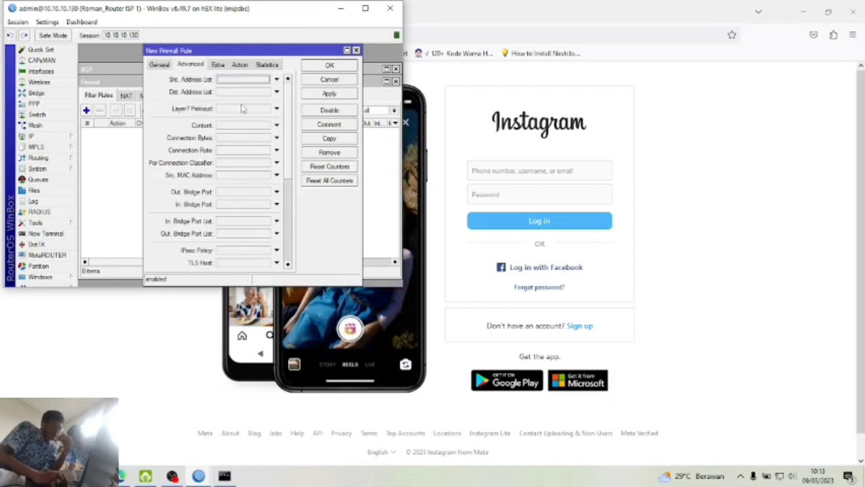
{"action": "left_click", "coordinate": [276, 95]}
{"action": "left_click", "coordinate": [267, 92]}
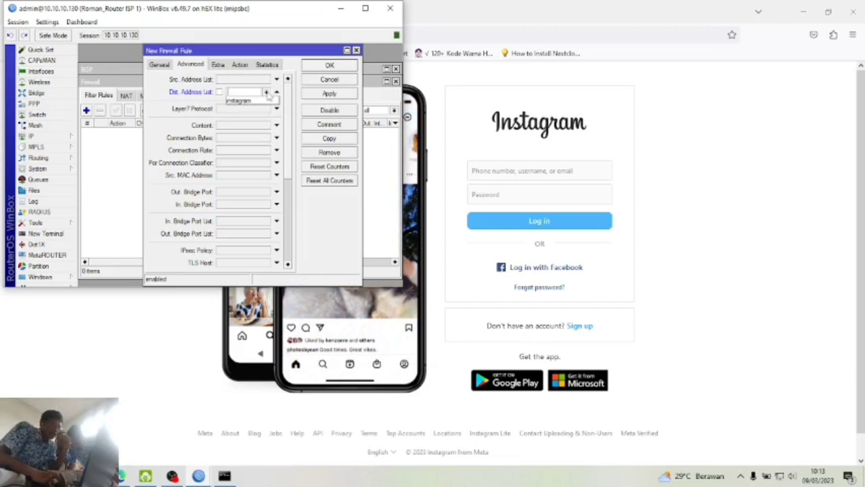
{"action": "left_click", "coordinate": [268, 102]}
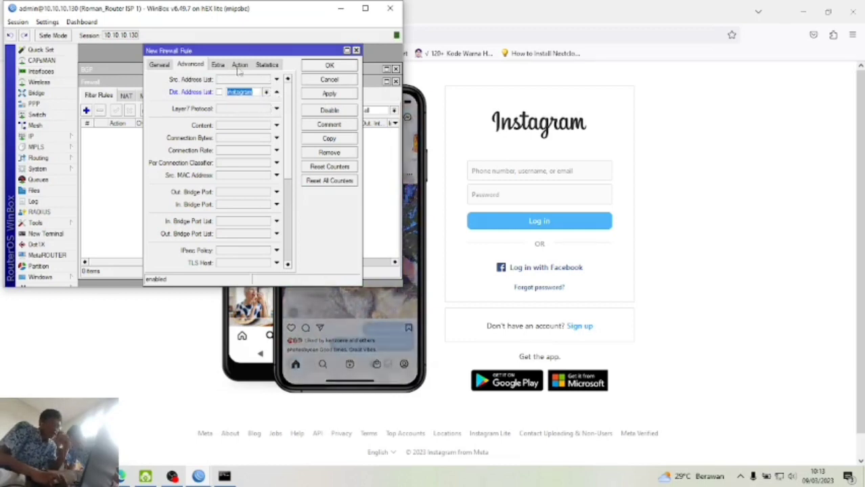
- Make the rule drop traffic with logging prefix blok-instagram, and save it
{"action": "left_click", "coordinate": [239, 65]}
{"action": "left_click", "coordinate": [242, 80]}
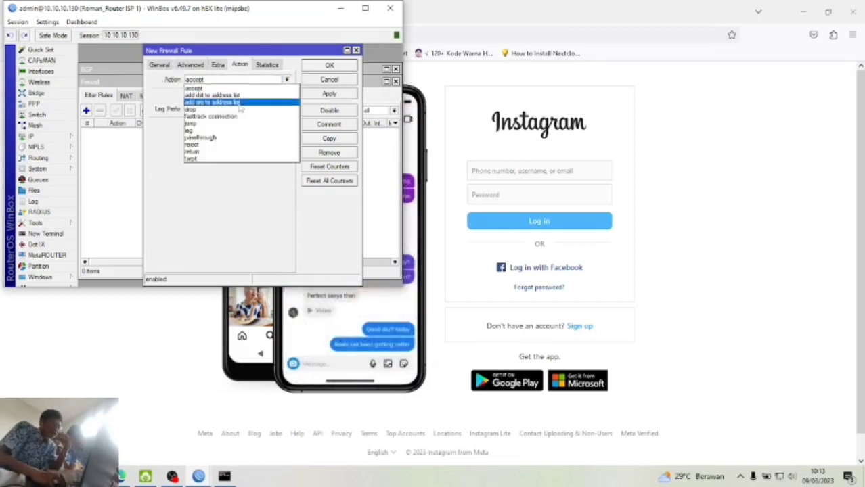
{"action": "left_click", "coordinate": [240, 110]}
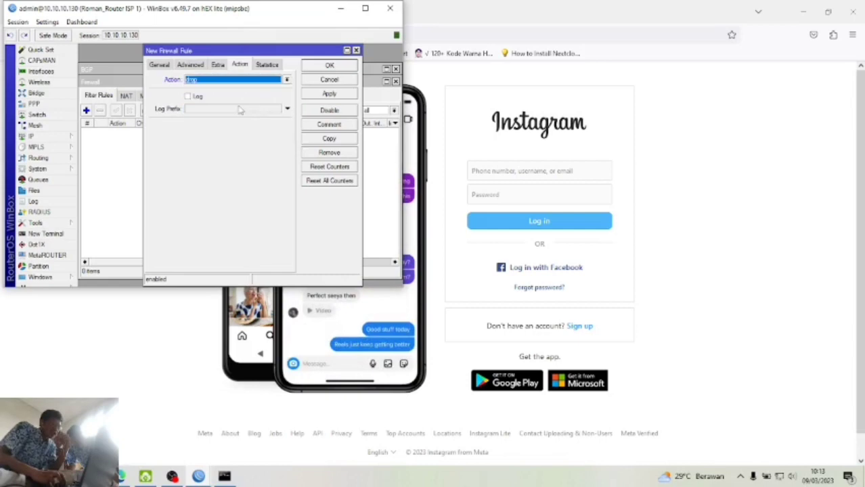
{"action": "left_click", "coordinate": [188, 97]}
{"action": "left_click", "coordinate": [203, 109]}
{"action": "type", "text": "blok-insta"}
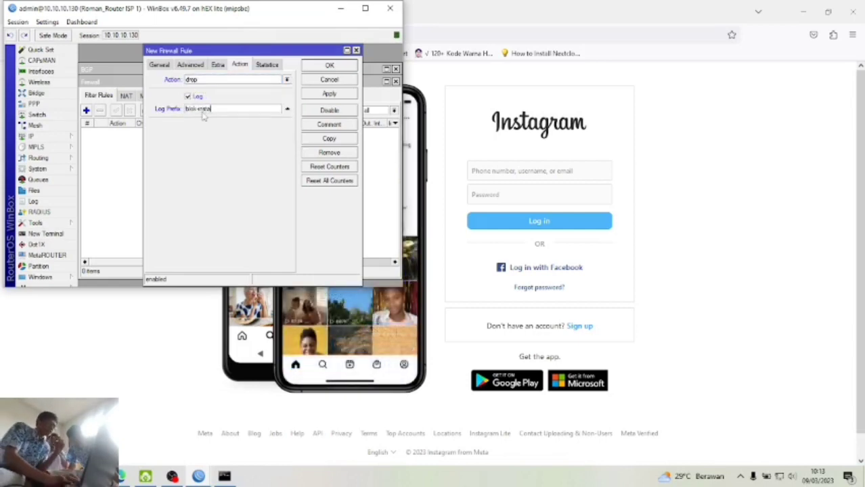
{"action": "type", "text": "gram"}
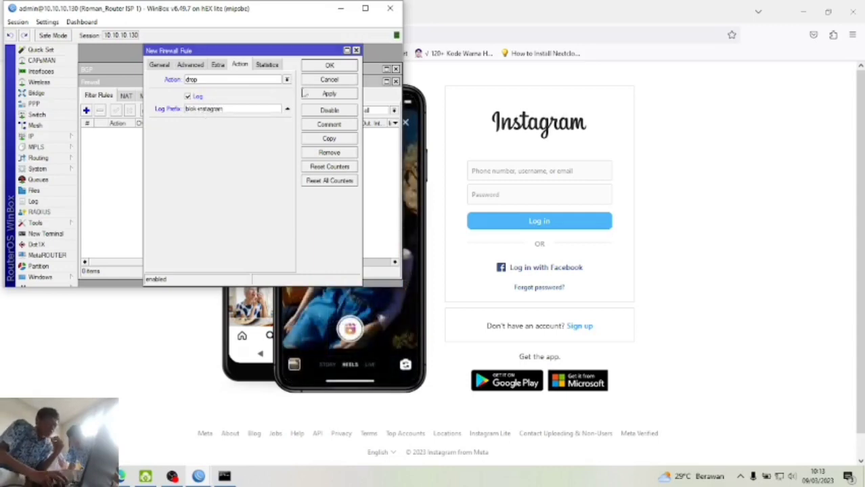
{"action": "left_click", "coordinate": [327, 95]}
{"action": "left_click", "coordinate": [329, 66]}
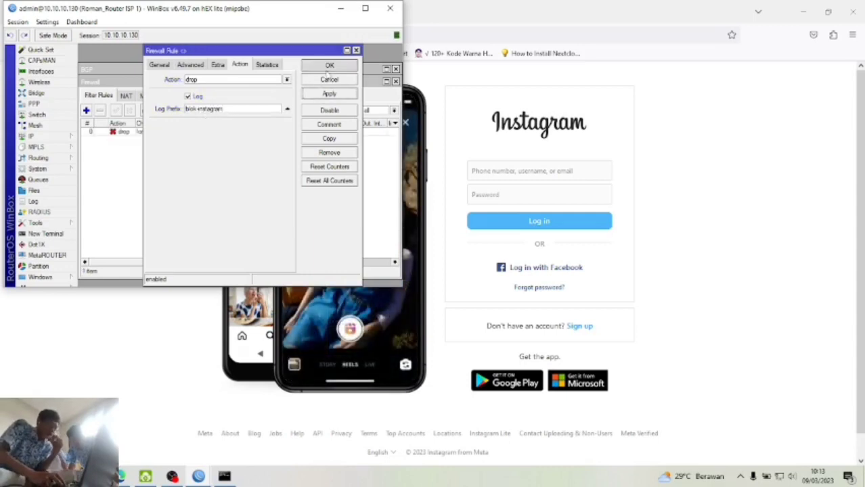
- Reload instagram.com in a fresh Firefox tab to test the block
{"action": "left_click", "coordinate": [681, 120]}
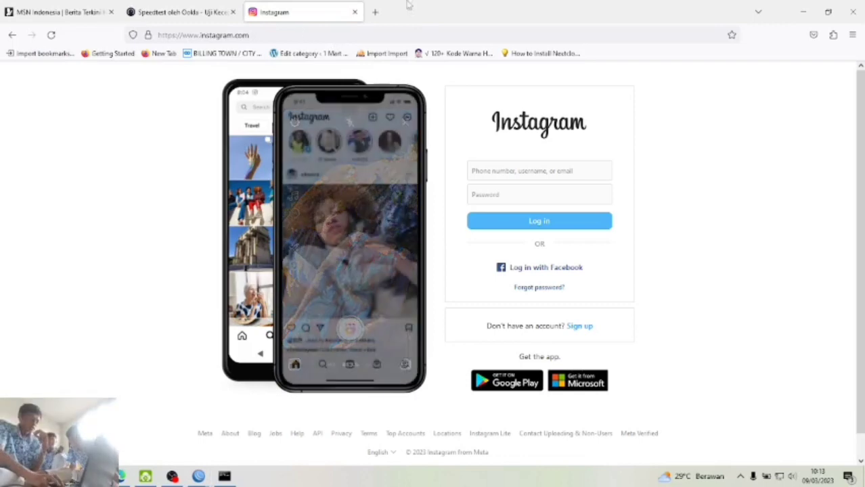
{"action": "left_click", "coordinate": [354, 12]}
{"action": "left_click", "coordinate": [252, 11]}
{"action": "type", "text": "in"}
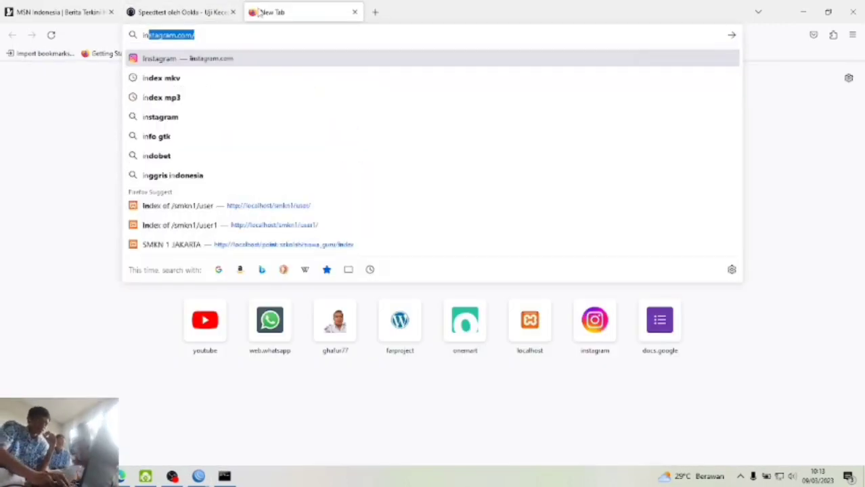
{"action": "key", "text": "Return"}
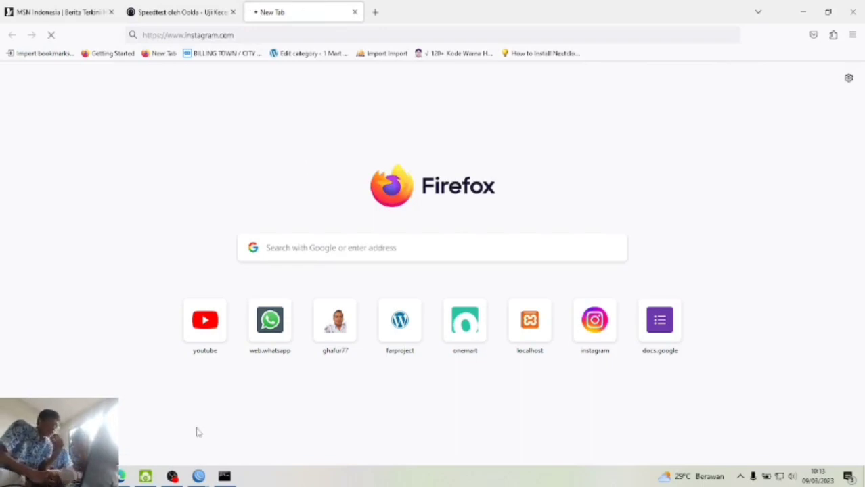
- Check the ISP 1 log for blocked Instagram entries
{"action": "mouse_move", "coordinate": [201, 480]}
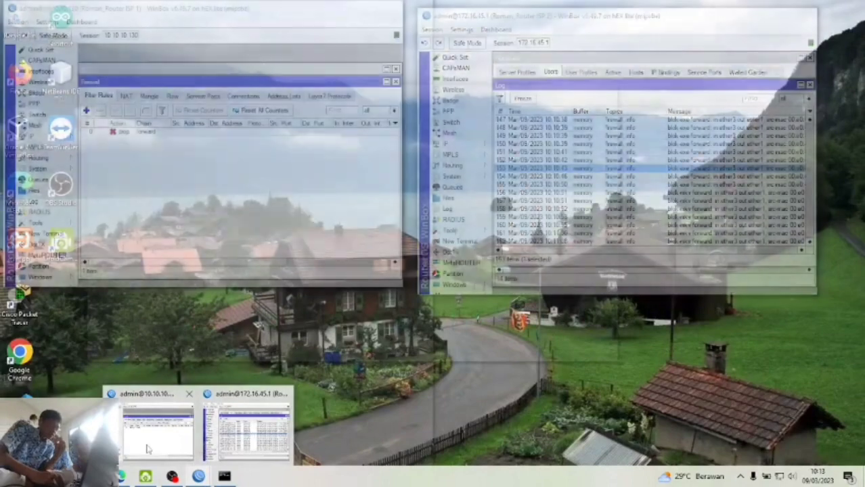
{"action": "left_click", "coordinate": [148, 448]}
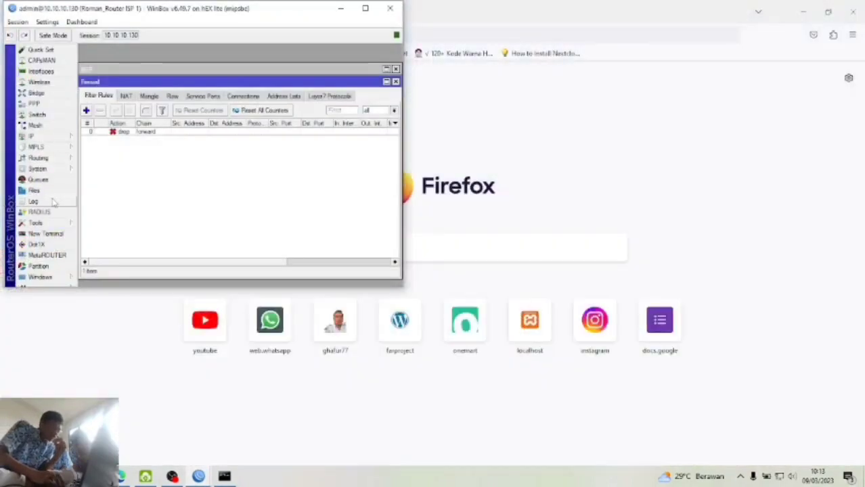
{"action": "left_click", "coordinate": [59, 201]}
{"action": "left_click", "coordinate": [200, 188]}
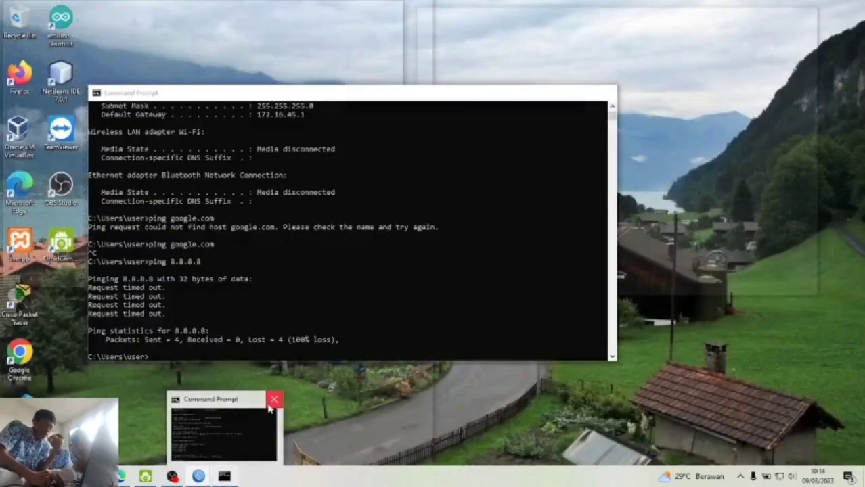
- Ping instagram.com from a new Command Prompt, watch it time out, then close it and minimize WinBox
{"action": "left_click", "coordinate": [276, 400]}
{"action": "key", "text": "super"}
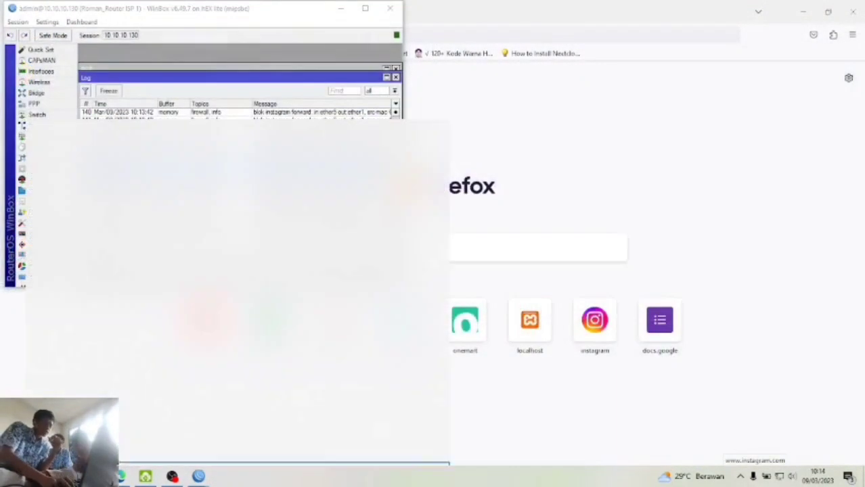
{"action": "type", "text": "c"}
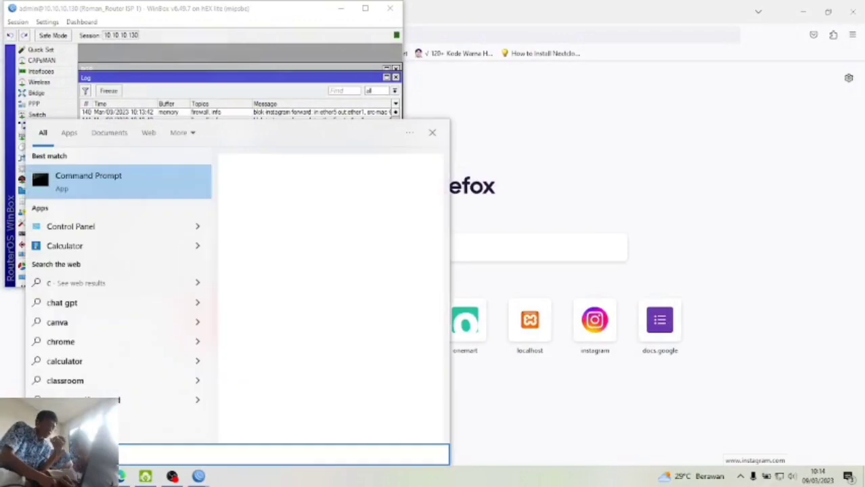
{"action": "key", "text": "Return"}
{"action": "type", "text": "ping "}
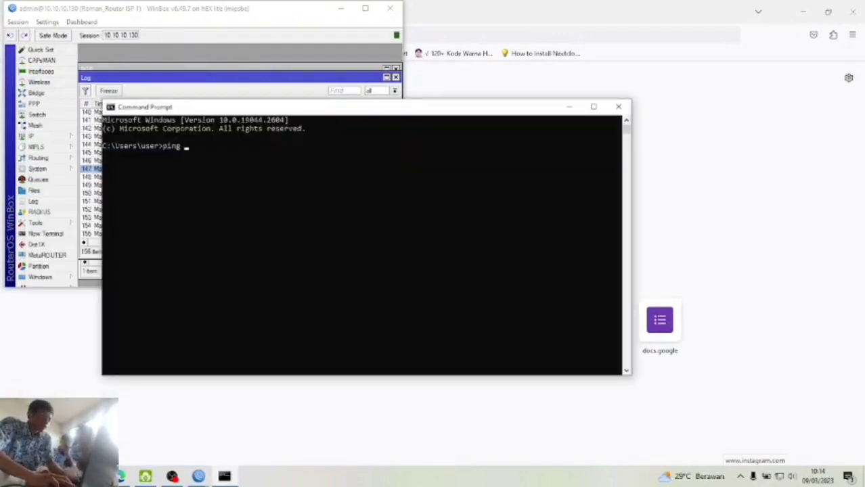
{"action": "type", "text": "instagram.com"}
{"action": "key", "text": "Return"}
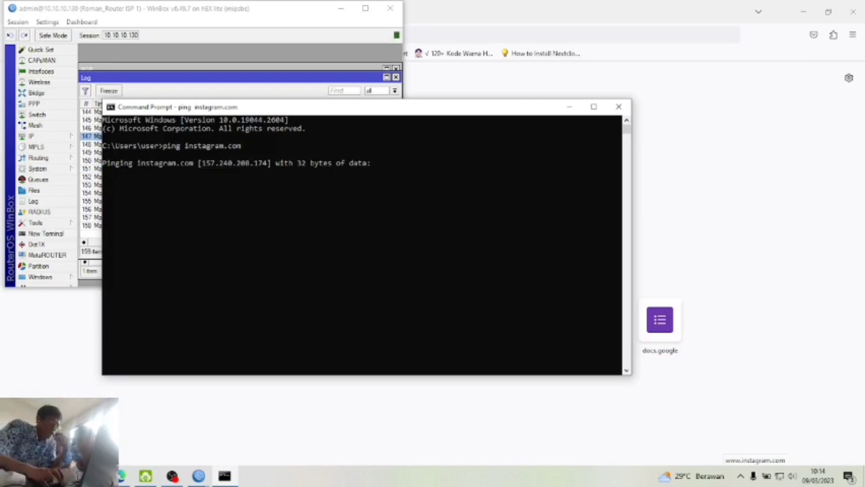
{"action": "left_click_drag", "start_coordinate": [287, 110], "coordinate": [505, 111]}
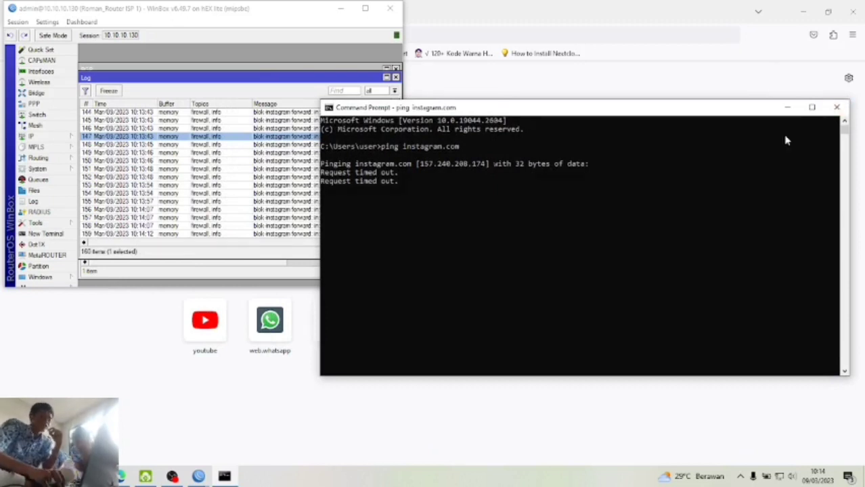
{"action": "left_click", "coordinate": [837, 108]}
{"action": "left_click", "coordinate": [336, 9]}
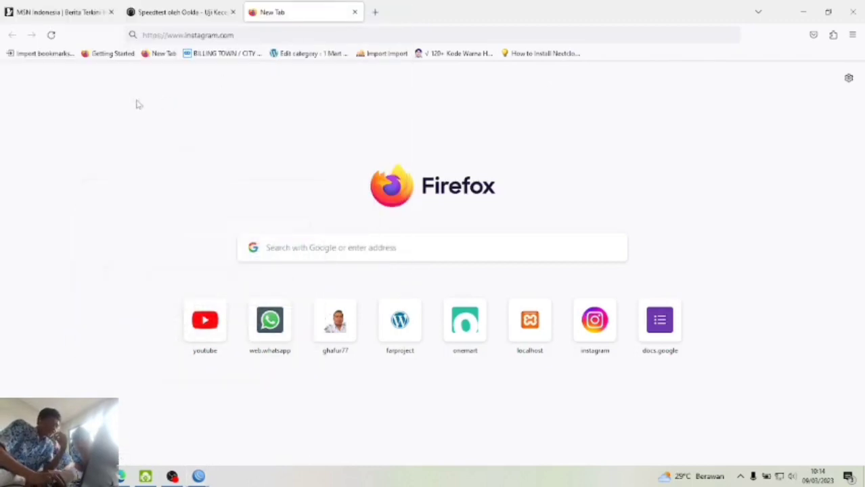
- Open Test 3.pdf to the Firewall Jaringan list and mark the PC A winbox access requirement
{"action": "left_click", "coordinate": [146, 8]}
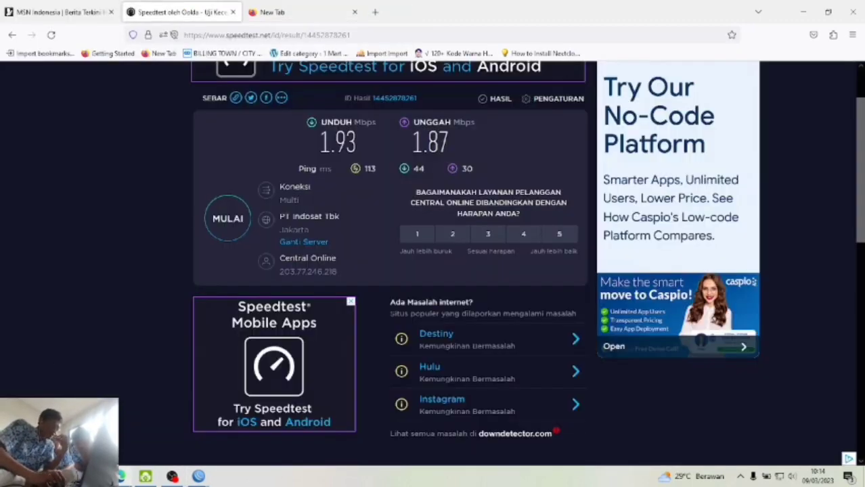
{"action": "left_click", "coordinate": [123, 477]}
{"action": "scroll", "coordinate": [135, 389], "scroll_direction": "down", "scroll_amount": 3}
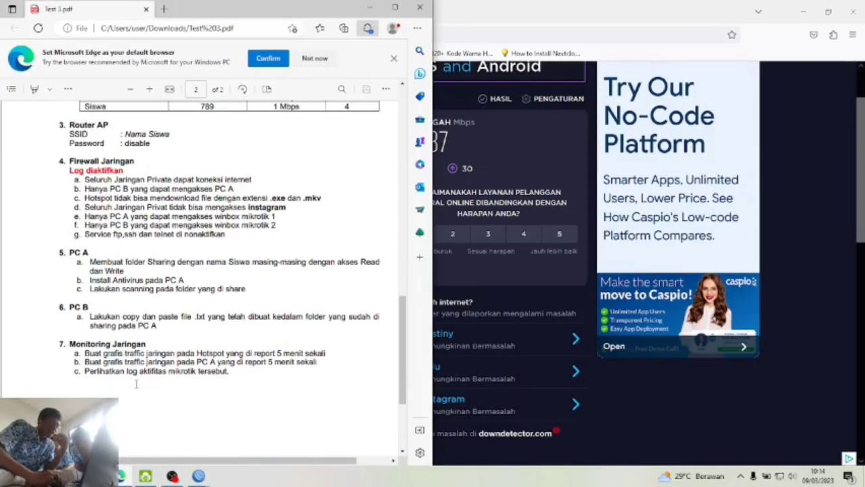
{"action": "scroll", "coordinate": [135, 384], "scroll_direction": "down", "scroll_amount": 2}
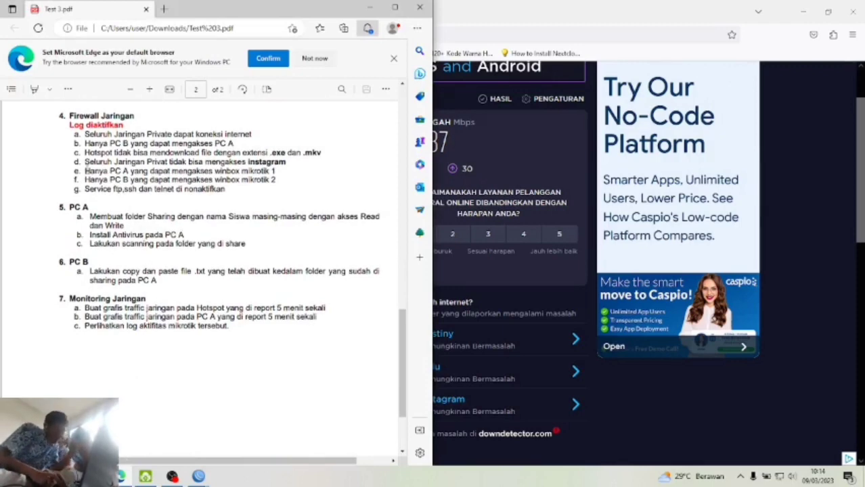
{"action": "left_click_drag", "start_coordinate": [84, 171], "coordinate": [274, 171]}
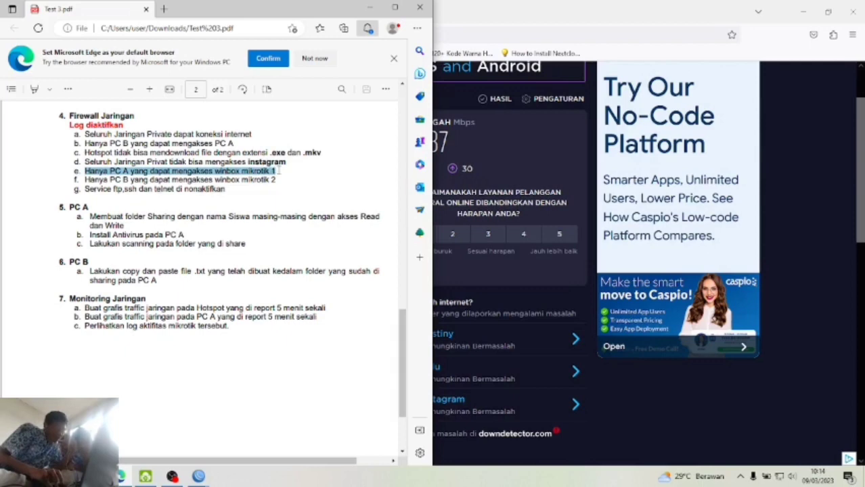
{"action": "left_click", "coordinate": [278, 171]}
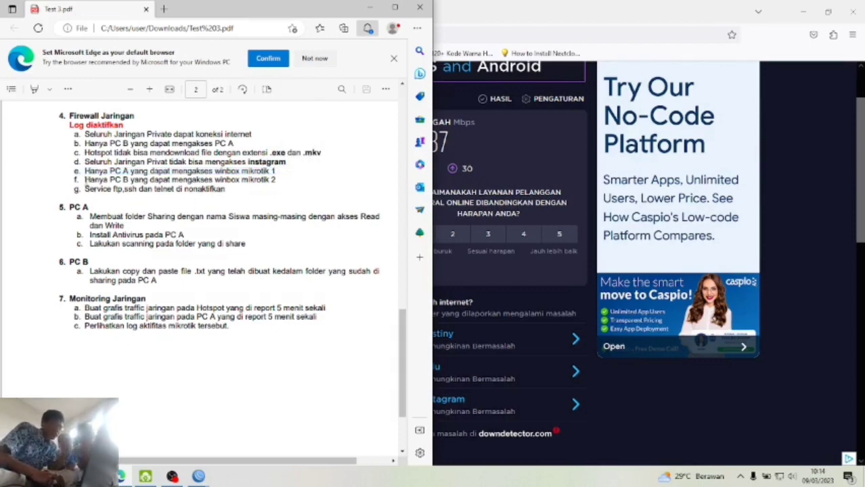
- Mark the PC B winbox access requirement and the ftp, ssh and telnet requirement
{"action": "left_click_drag", "start_coordinate": [84, 180], "coordinate": [272, 180]}
{"action": "left_click", "coordinate": [269, 180]}
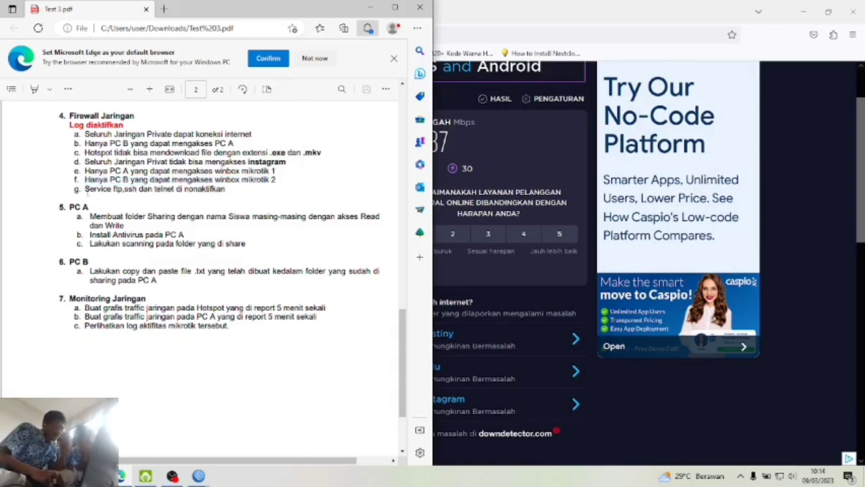
{"action": "left_click_drag", "start_coordinate": [86, 190], "coordinate": [224, 190]}
{"action": "left_click", "coordinate": [224, 191]}
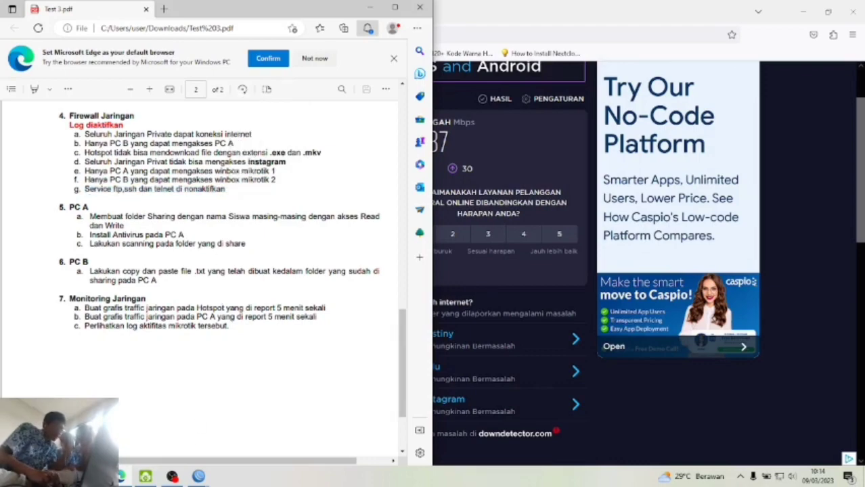
- Arrange both router windows and open the IP Services list on ISP 1
{"action": "mouse_move", "coordinate": [172, 475]}
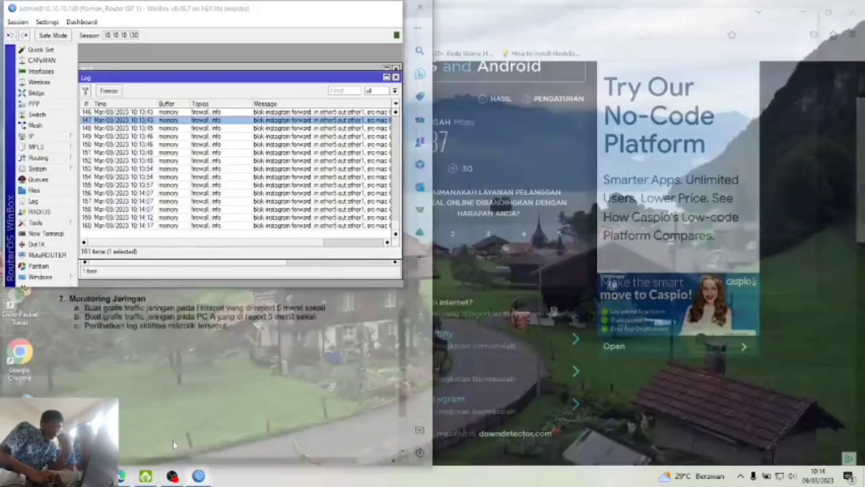
{"action": "left_click", "coordinate": [173, 445]}
{"action": "mouse_move", "coordinate": [197, 478]}
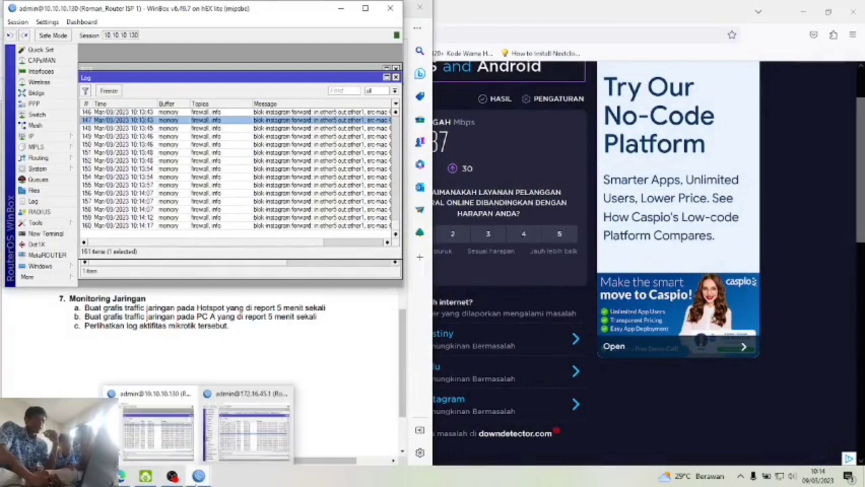
{"action": "left_click", "coordinate": [250, 427]}
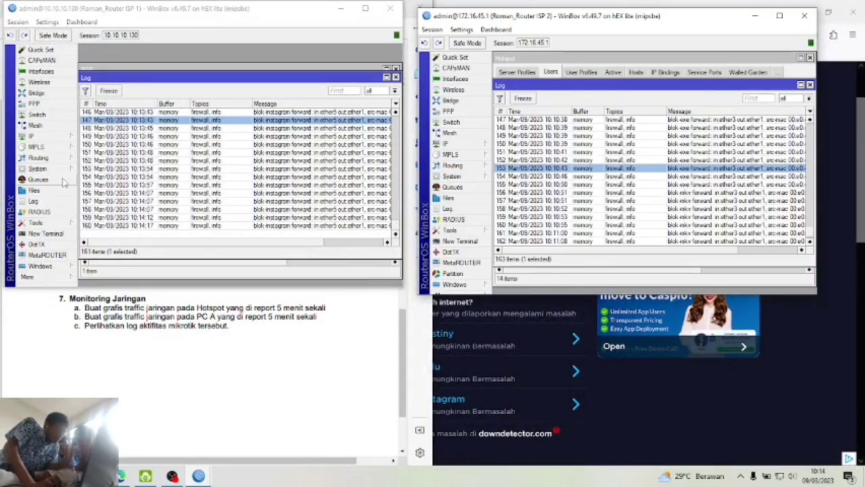
{"action": "left_click", "coordinate": [57, 140]}
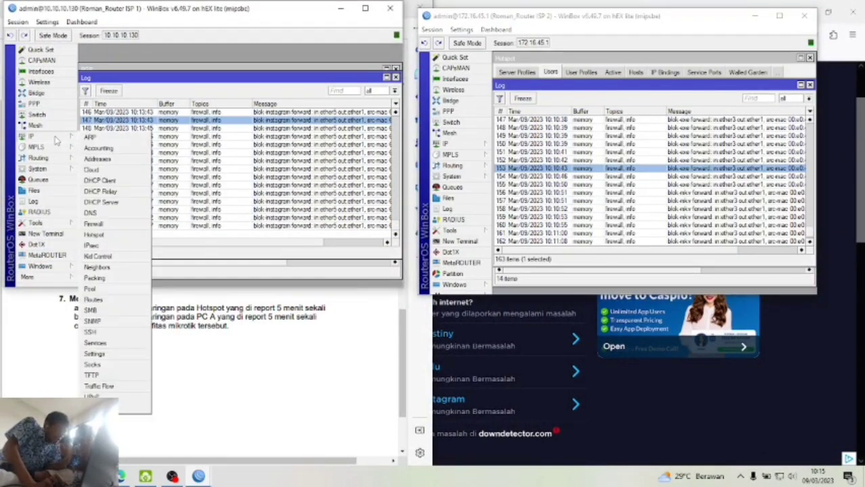
{"action": "left_click", "coordinate": [102, 344]}
{"action": "left_click_drag", "start_coordinate": [247, 7], "coordinate": [485, 6]}
- Disable the ftp, ssh and telnet services on the ISP 1 router
{"action": "left_click", "coordinate": [364, 129]}
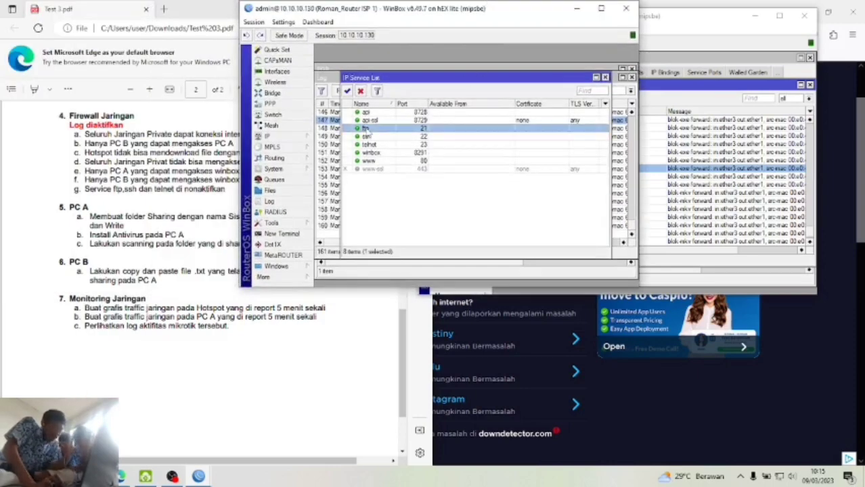
{"action": "left_click", "coordinate": [361, 91]}
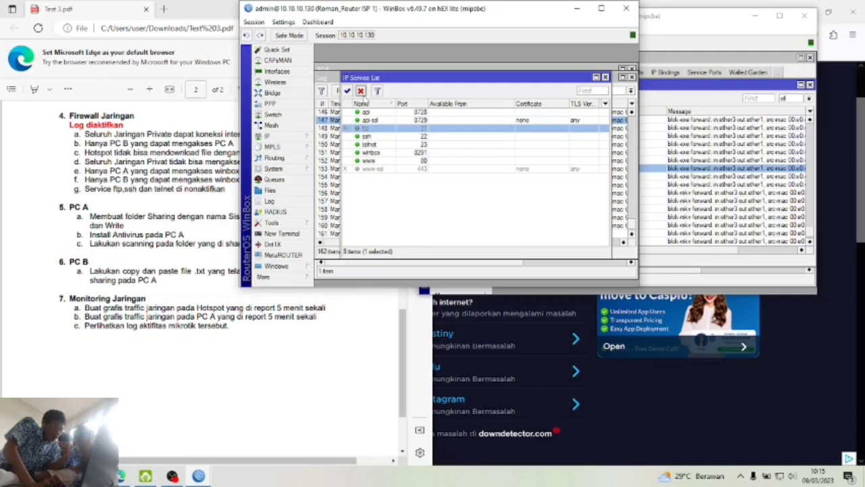
{"action": "left_click", "coordinate": [375, 137]}
{"action": "left_click", "coordinate": [361, 91]}
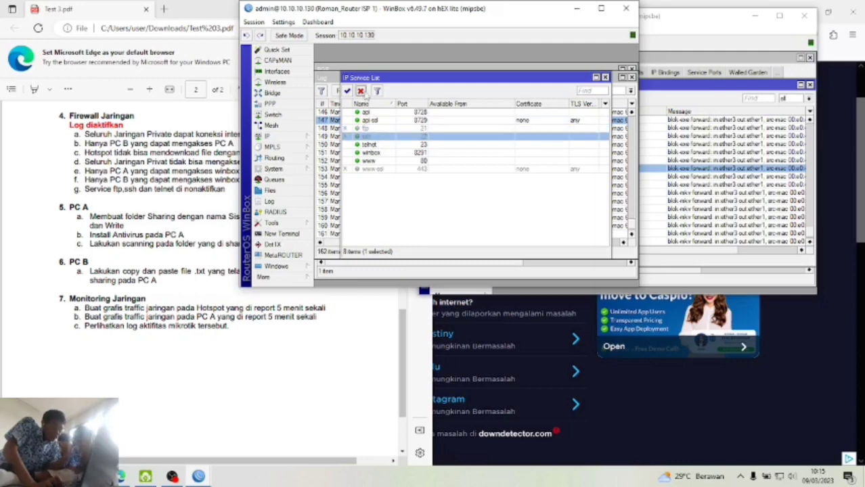
{"action": "left_click", "coordinate": [378, 145]}
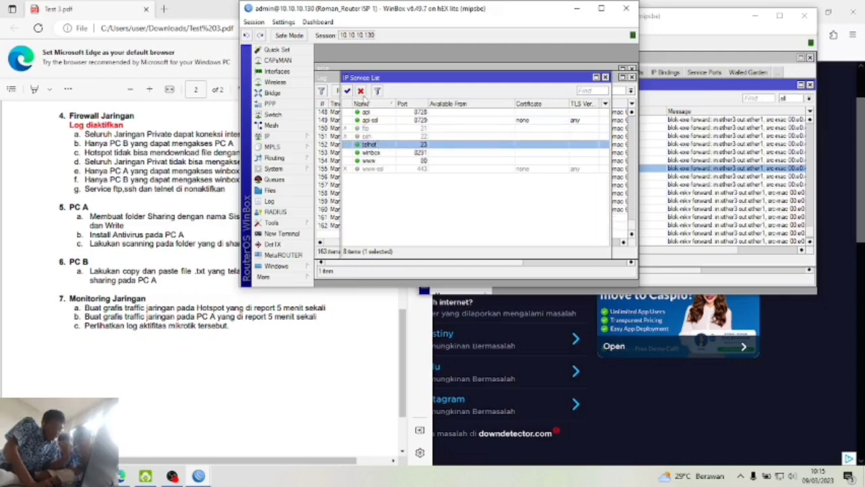
{"action": "left_click", "coordinate": [361, 91]}
- On the ISP 2 router, open IP Services and disable ftp, ssh and telnet
{"action": "left_click", "coordinate": [673, 25]}
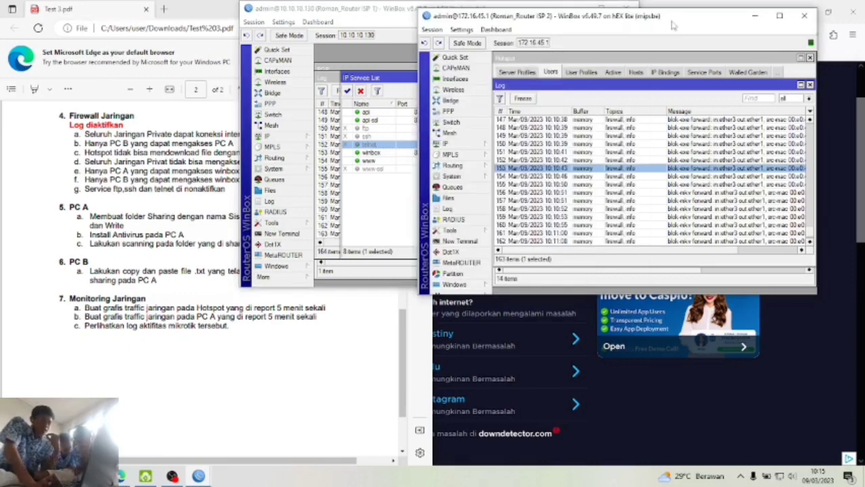
{"action": "left_click", "coordinate": [466, 145]}
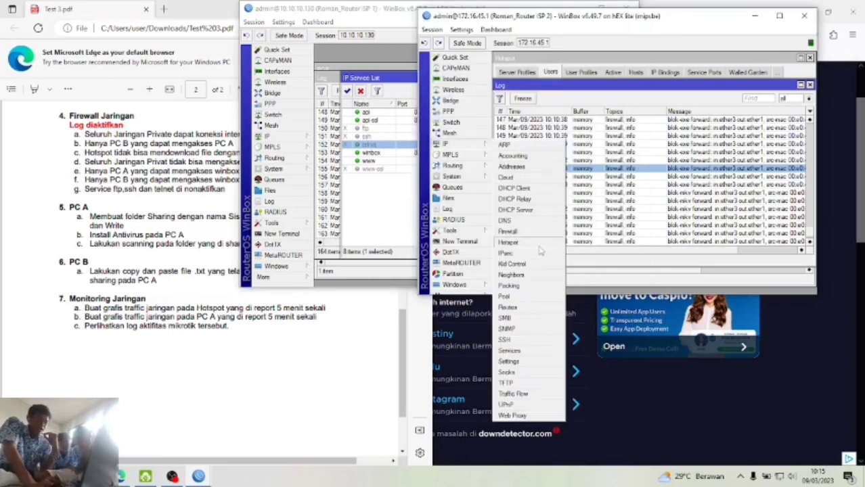
{"action": "left_click", "coordinate": [520, 351]}
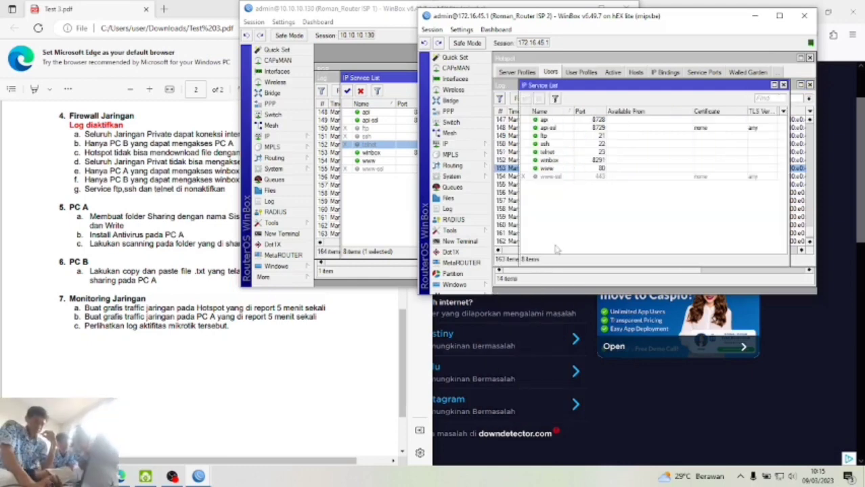
{"action": "left_click", "coordinate": [545, 135]}
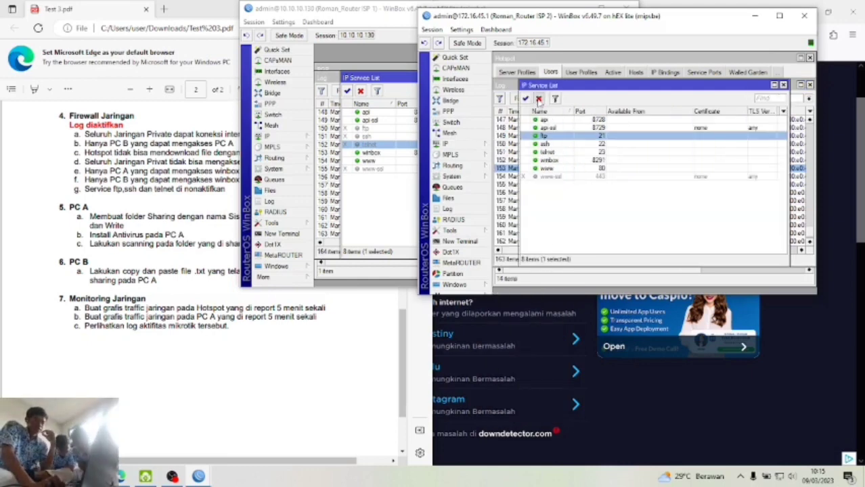
{"action": "left_click", "coordinate": [539, 100]}
{"action": "left_click", "coordinate": [570, 144]}
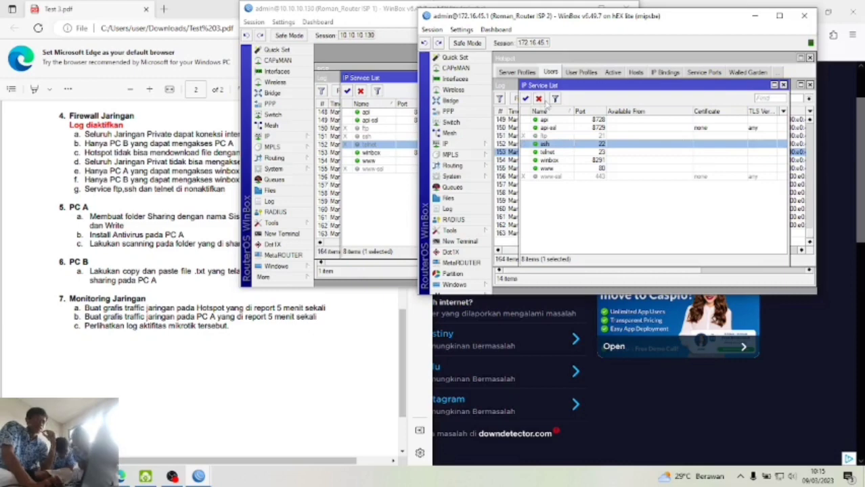
{"action": "left_click", "coordinate": [539, 100]}
{"action": "left_click", "coordinate": [559, 153]}
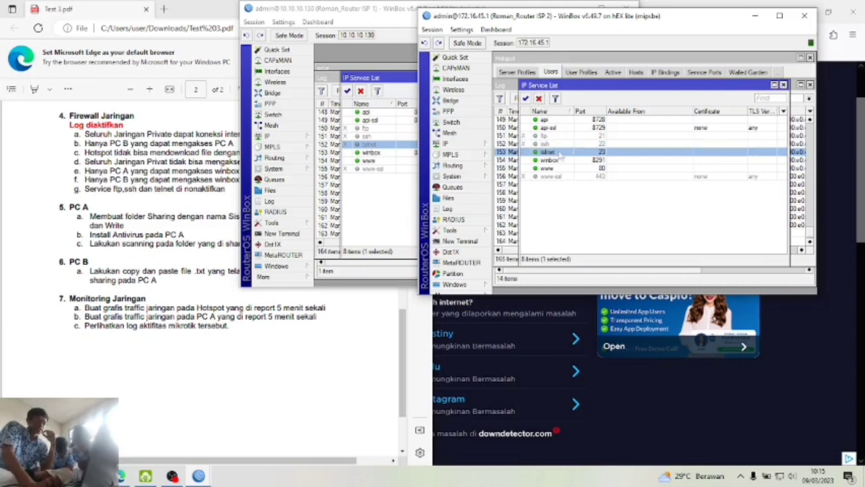
{"action": "left_click", "coordinate": [539, 99]}
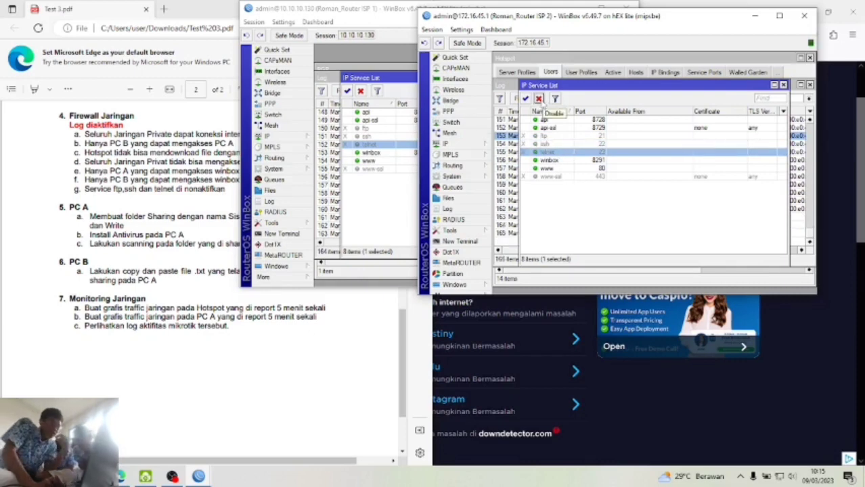
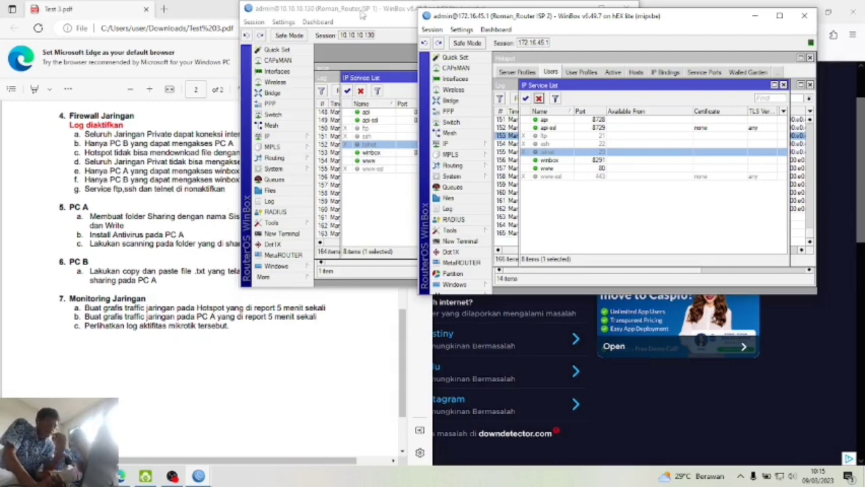
- Bring the 10.10.10.130 router window forward, move the IP Service List aside, and browse the IP and Routing menus
{"action": "left_click_drag", "start_coordinate": [362, 14], "coordinate": [398, 30]}
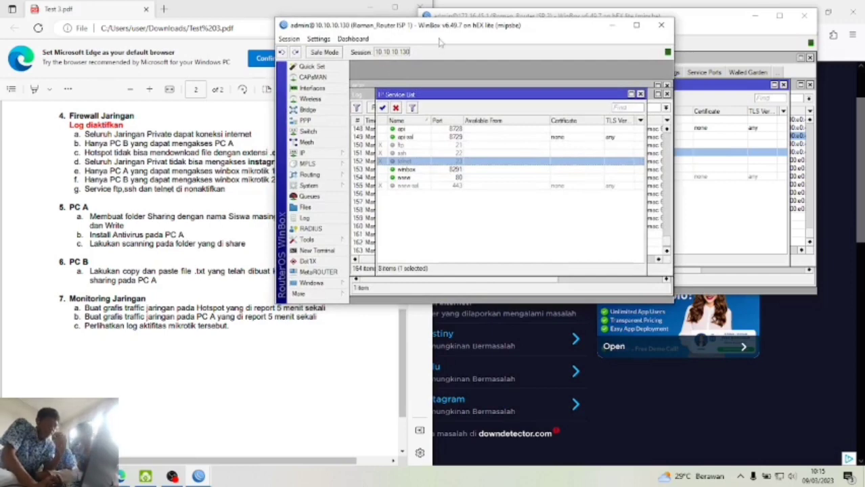
{"action": "left_click_drag", "start_coordinate": [444, 30], "coordinate": [469, 29]}
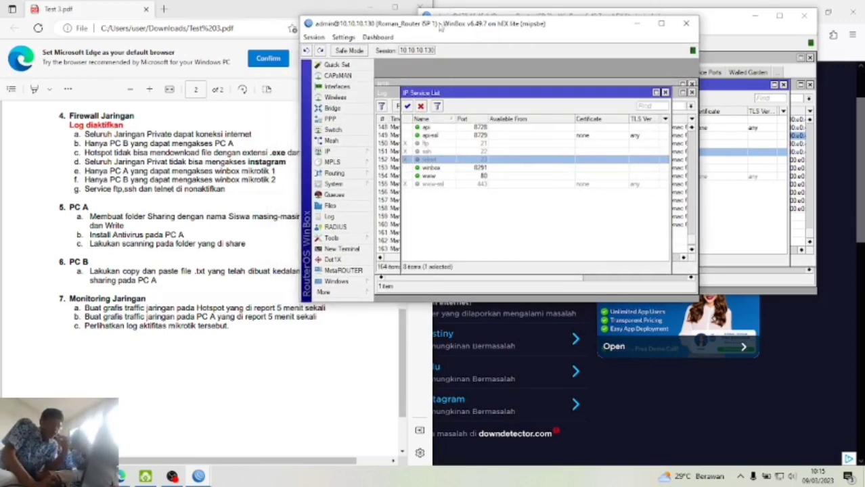
{"action": "left_click_drag", "start_coordinate": [418, 92], "coordinate": [364, 128]}
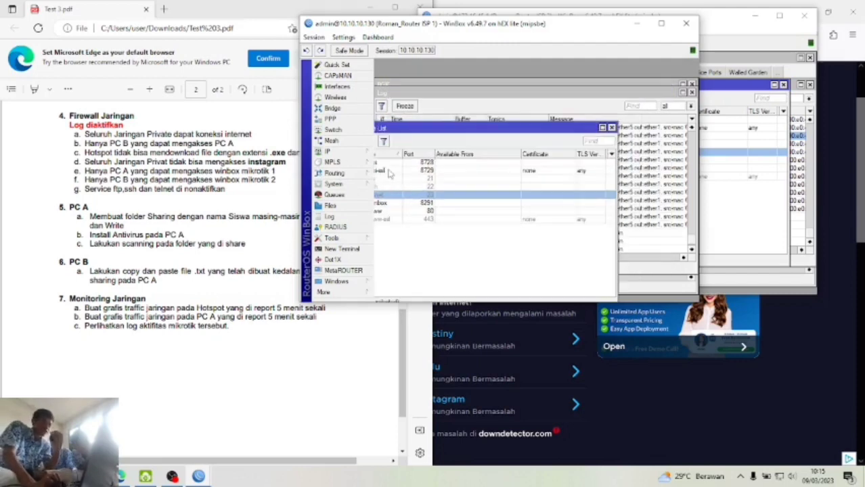
{"action": "left_click", "coordinate": [338, 151]}
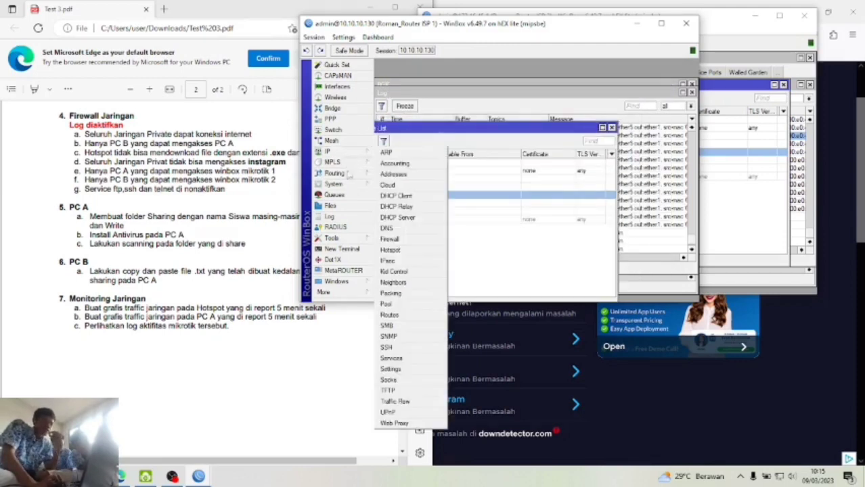
{"action": "left_click", "coordinate": [344, 175]}
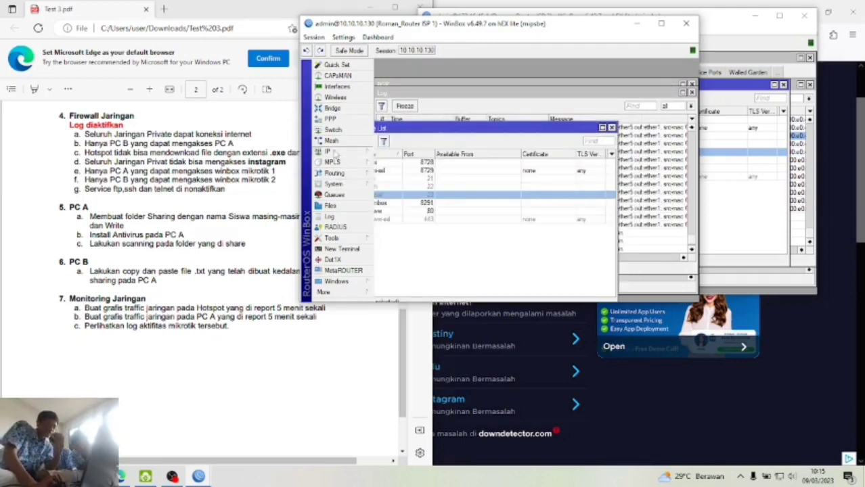
{"action": "left_click", "coordinate": [338, 152]}
- Start a new firewall filter rule with chain input and source address 172.16.5.24/29
{"action": "left_click", "coordinate": [413, 240]}
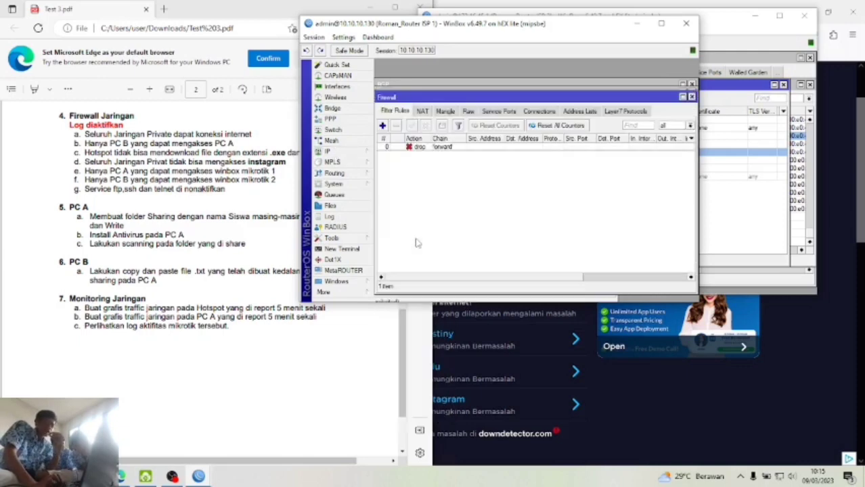
{"action": "left_click", "coordinate": [383, 126]}
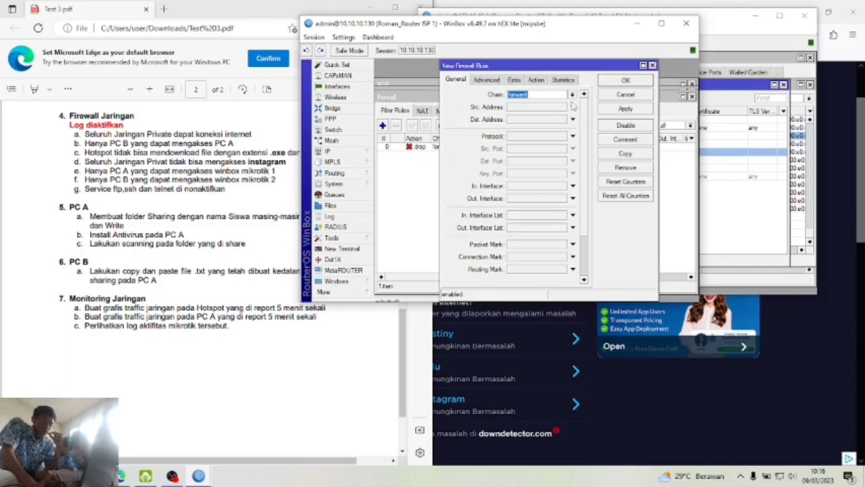
{"action": "left_click", "coordinate": [573, 96]}
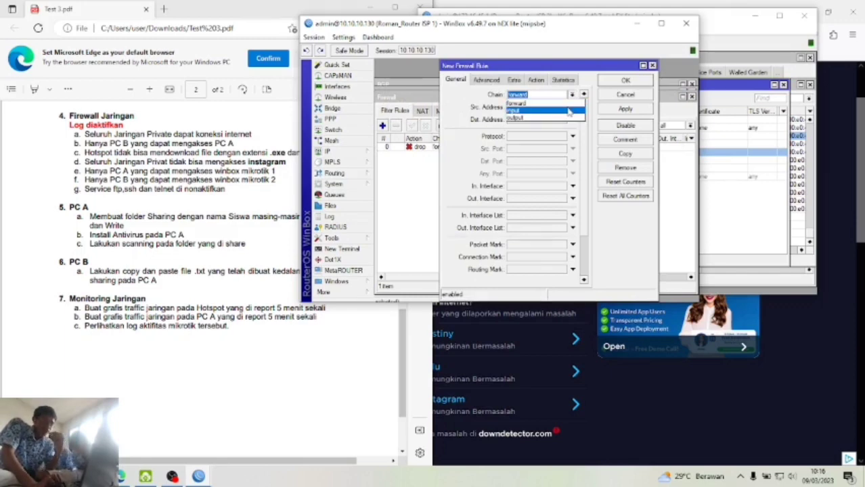
{"action": "left_click", "coordinate": [569, 110]}
{"action": "left_click", "coordinate": [571, 108]}
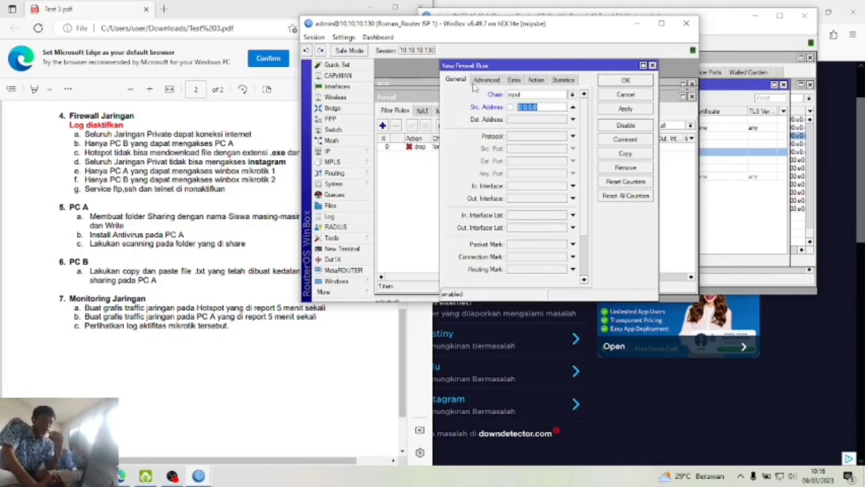
{"action": "left_click", "coordinate": [348, 151]}
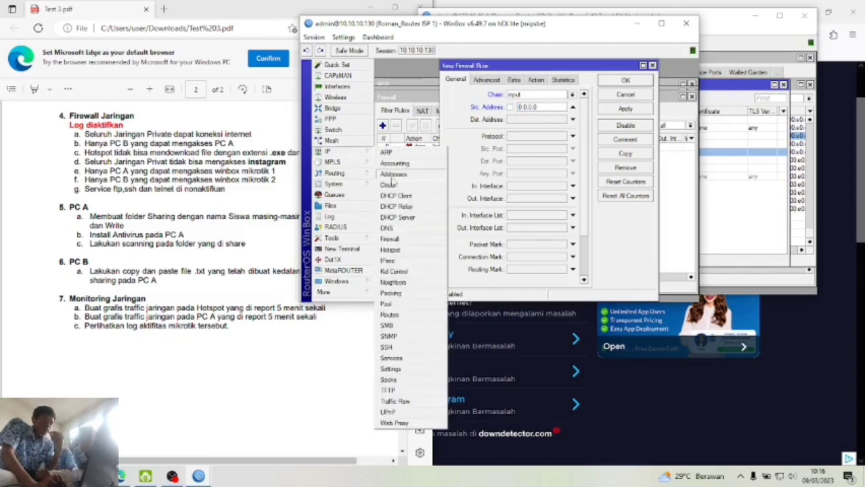
{"action": "left_click", "coordinate": [393, 175]}
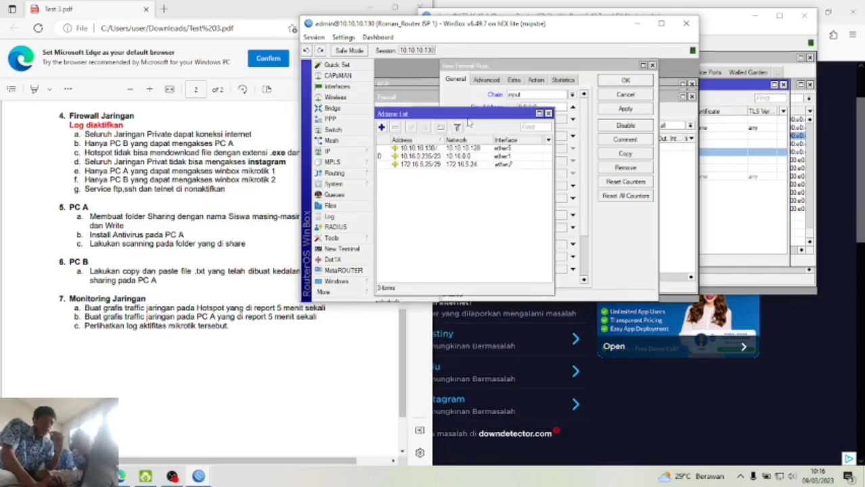
{"action": "left_click_drag", "start_coordinate": [467, 118], "coordinate": [466, 146]}
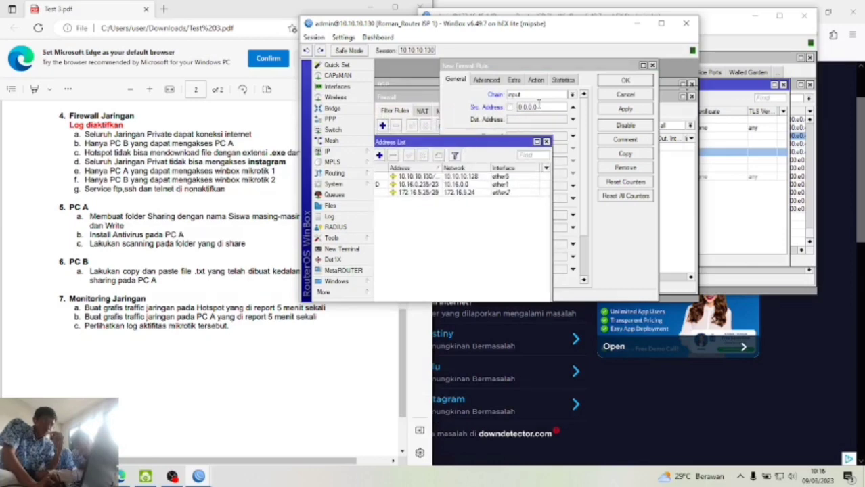
{"action": "left_click_drag", "start_coordinate": [539, 105], "coordinate": [553, 68]}
{"action": "type", "text": "1"}
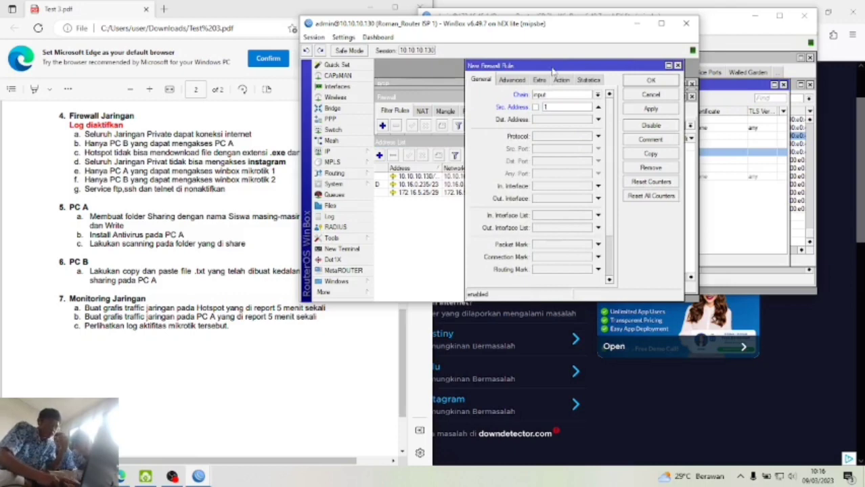
{"action": "type", "text": "72.16.5.24/29"}
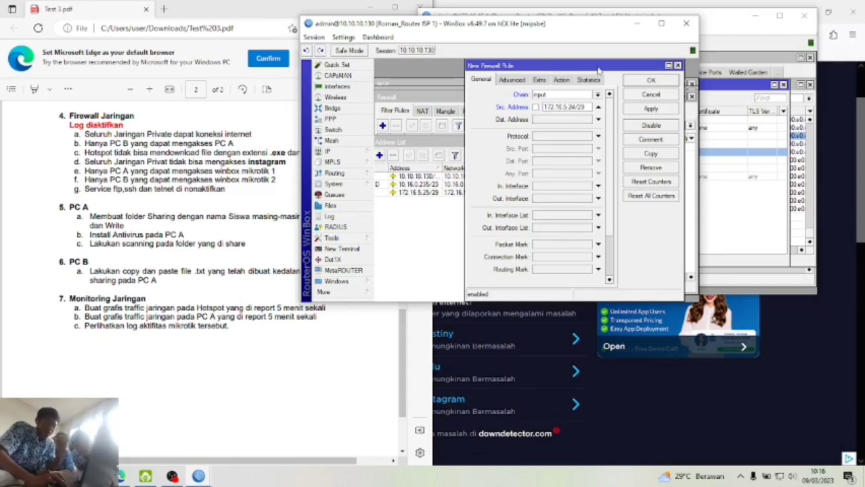
- Set the rule's protocol to 6 (tcp) and destination port to 8291
{"action": "left_click_drag", "start_coordinate": [598, 70], "coordinate": [633, 70]}
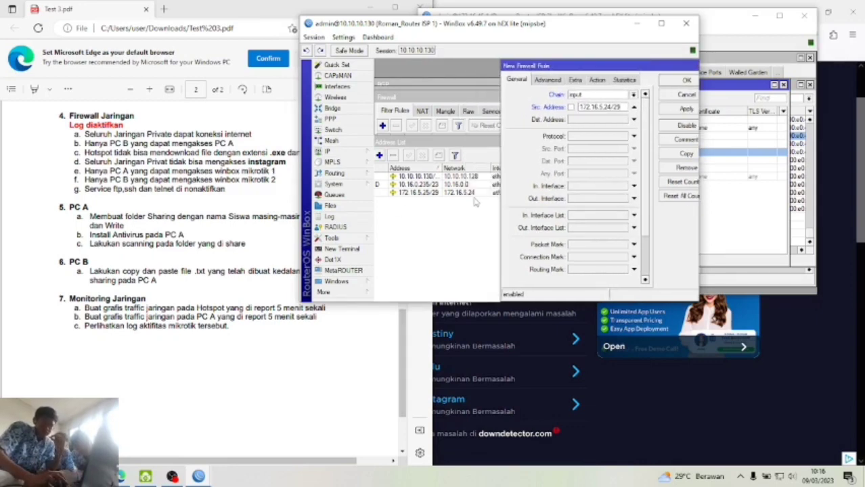
{"action": "left_click", "coordinate": [634, 136]}
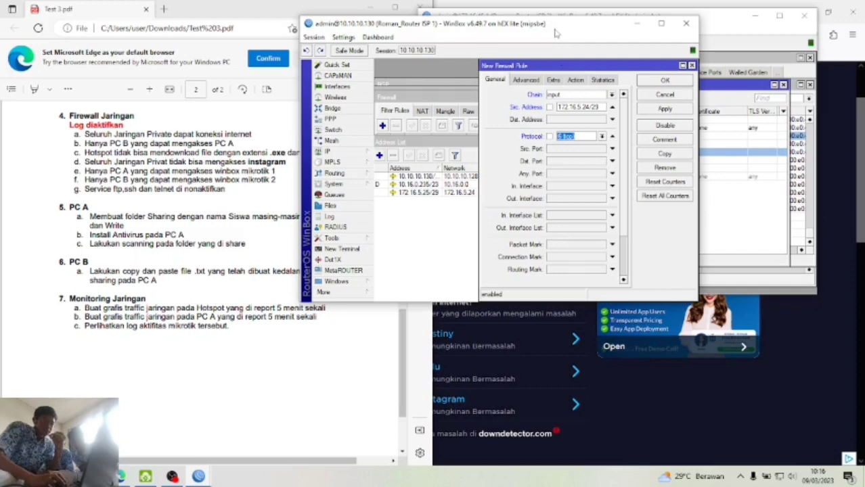
{"action": "left_click_drag", "start_coordinate": [564, 34], "coordinate": [338, 66]}
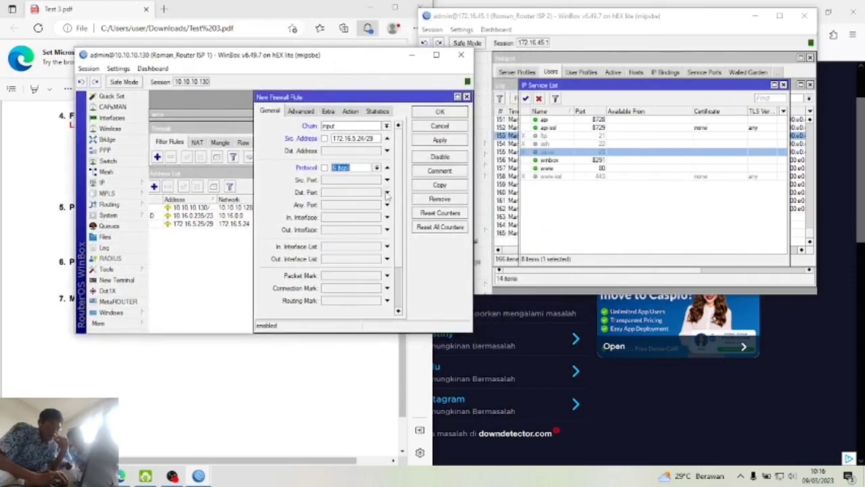
{"action": "left_click", "coordinate": [584, 161]}
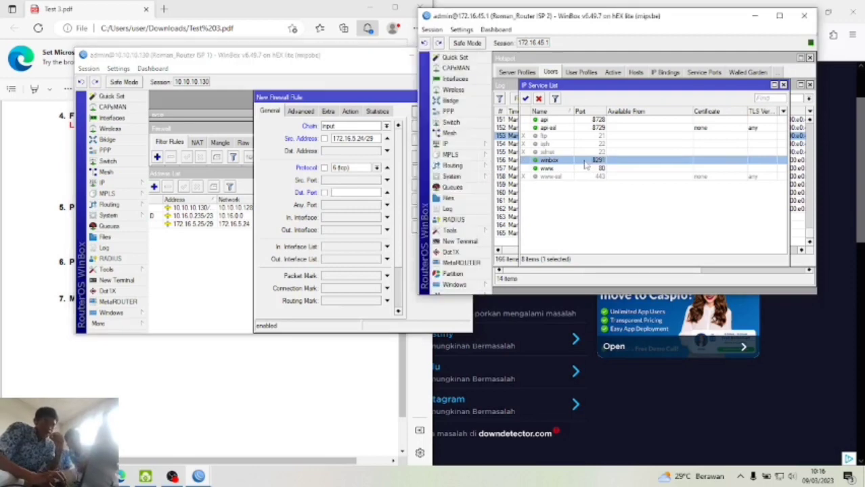
{"action": "left_click", "coordinate": [369, 190]}
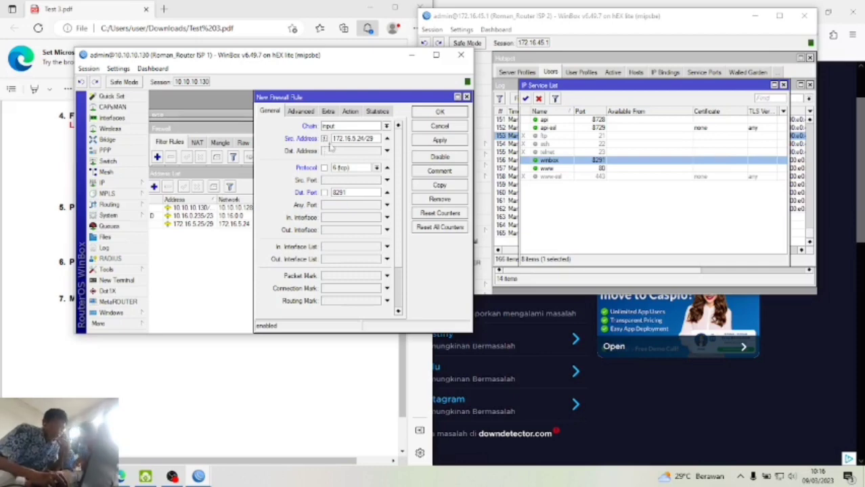
{"action": "left_click_drag", "start_coordinate": [333, 138], "coordinate": [376, 141]}
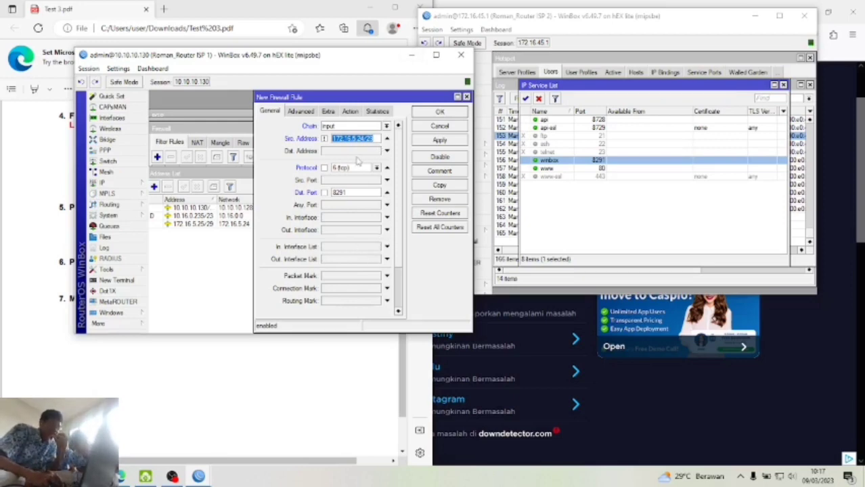
- Set the rule's action to drop with logging prefix 'blok winbox', then apply and save it
{"action": "left_click", "coordinate": [304, 112]}
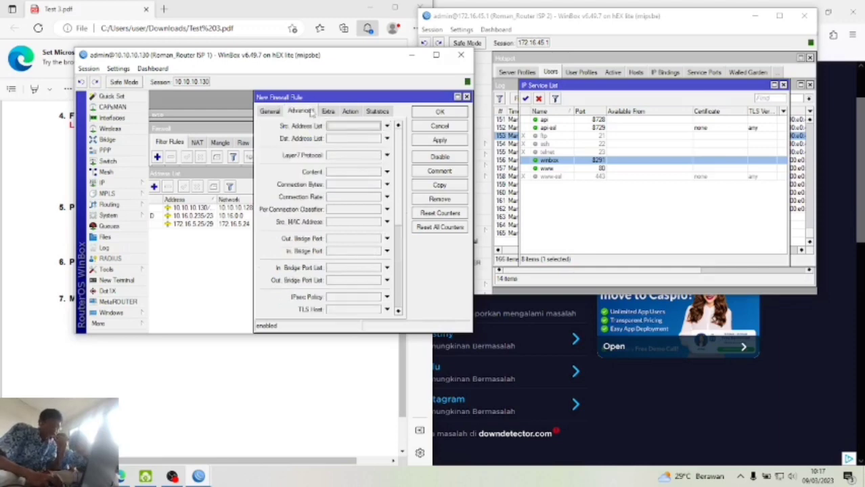
{"action": "left_click", "coordinate": [351, 112]}
{"action": "left_click", "coordinate": [353, 130]}
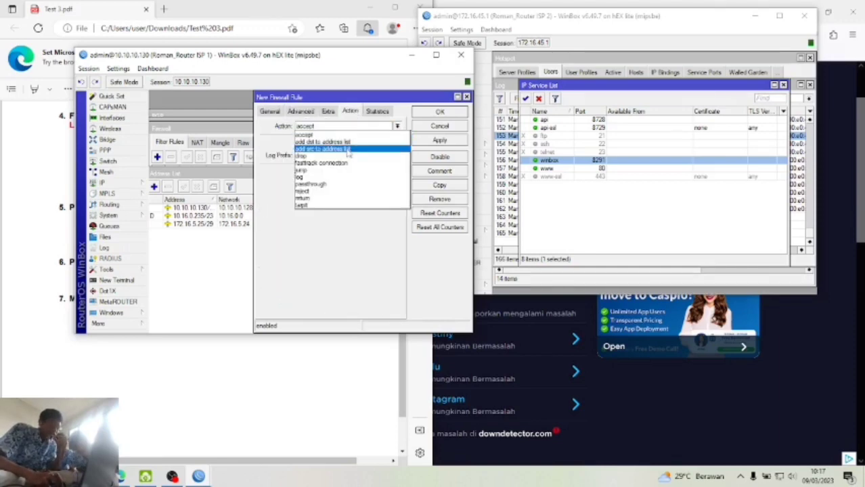
{"action": "left_click", "coordinate": [336, 158]}
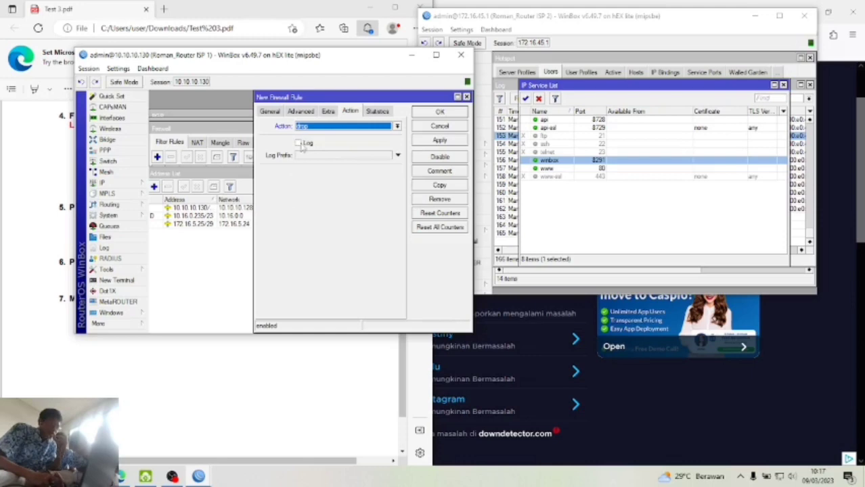
{"action": "left_click", "coordinate": [300, 143]}
{"action": "left_click", "coordinate": [307, 156]}
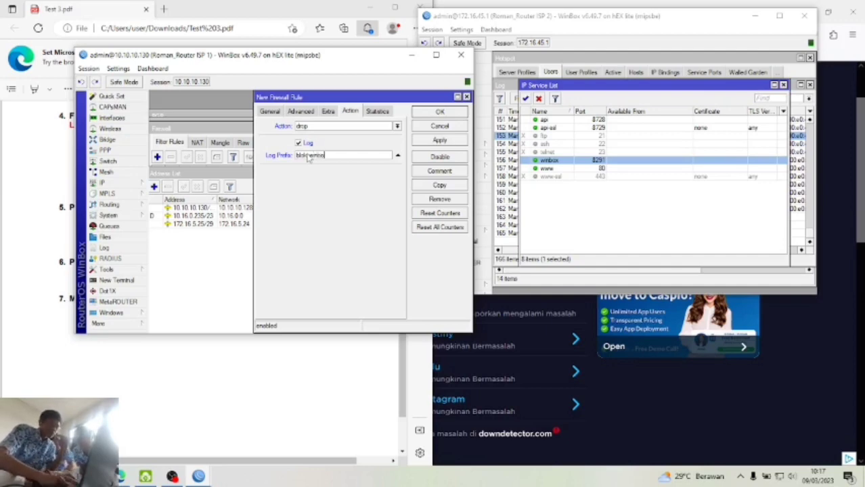
{"action": "type", "text": "blok winbox"}
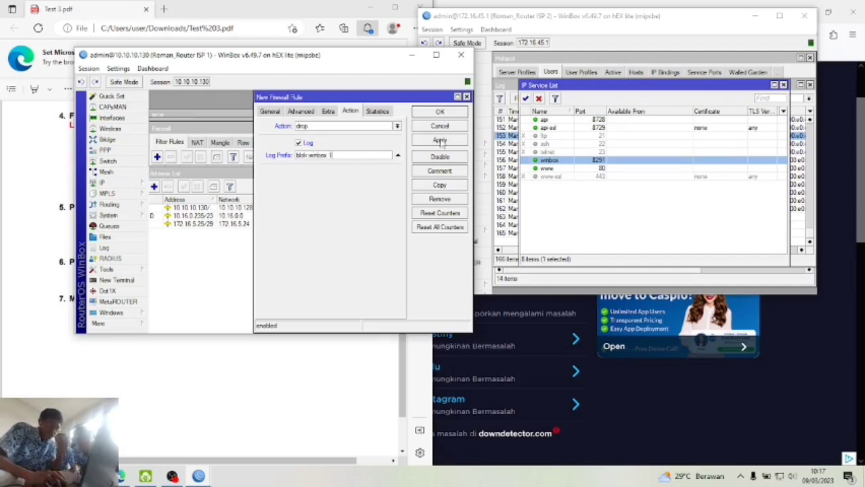
{"action": "left_click", "coordinate": [440, 141]}
{"action": "left_click", "coordinate": [447, 113]}
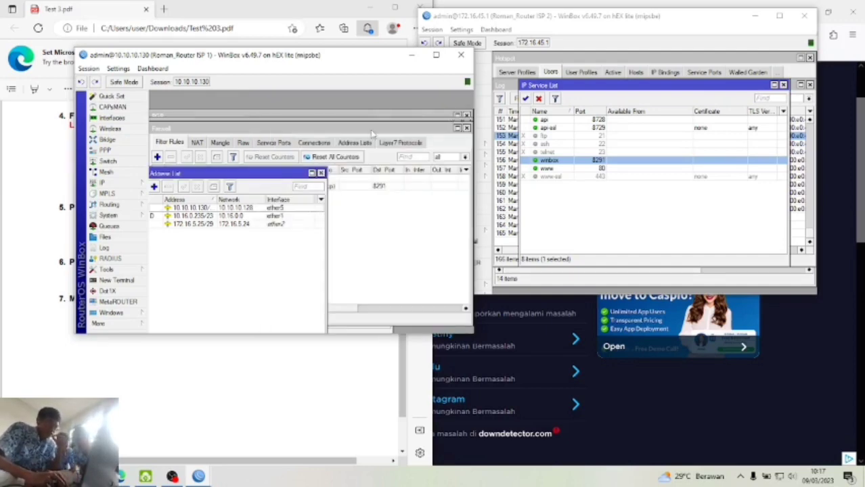
- Close the Address List, Firewall and Log windows
{"action": "left_click", "coordinate": [320, 174]}
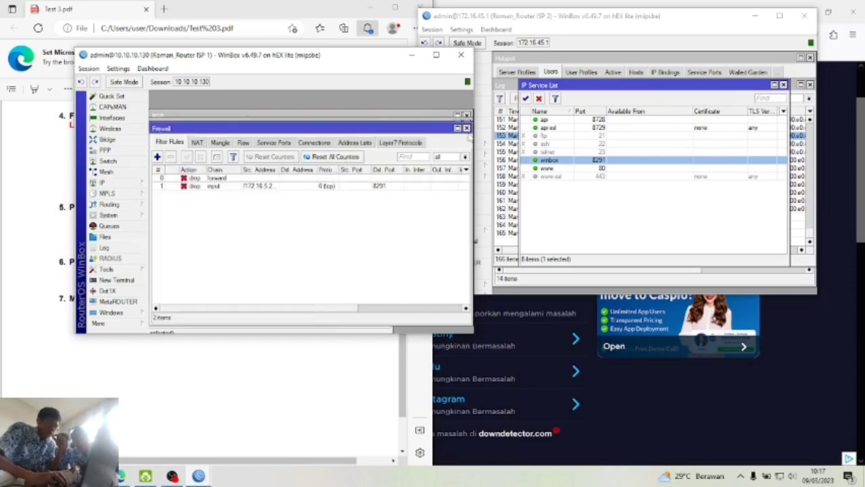
{"action": "left_click", "coordinate": [467, 129]}
{"action": "left_click", "coordinate": [467, 129]}
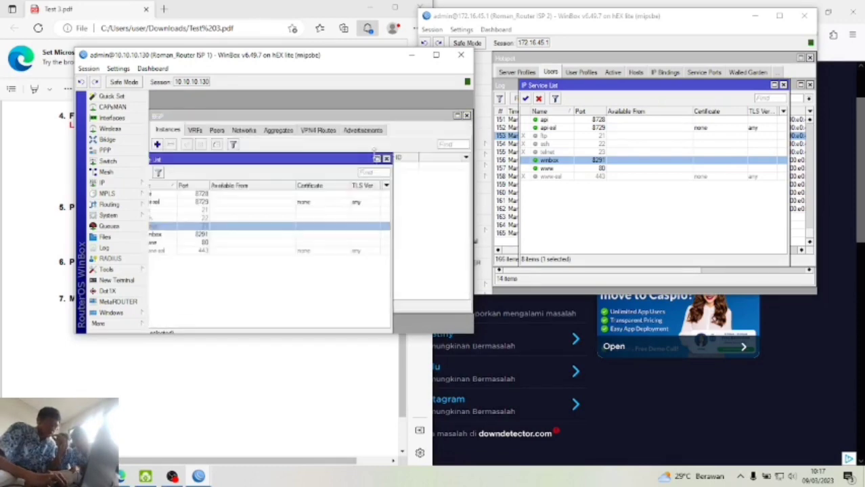
- Close the service and BGP windows, disconnect from ISP 1, and bring up IP on ISP 2
{"action": "left_click", "coordinate": [387, 159]}
{"action": "left_click", "coordinate": [466, 115]}
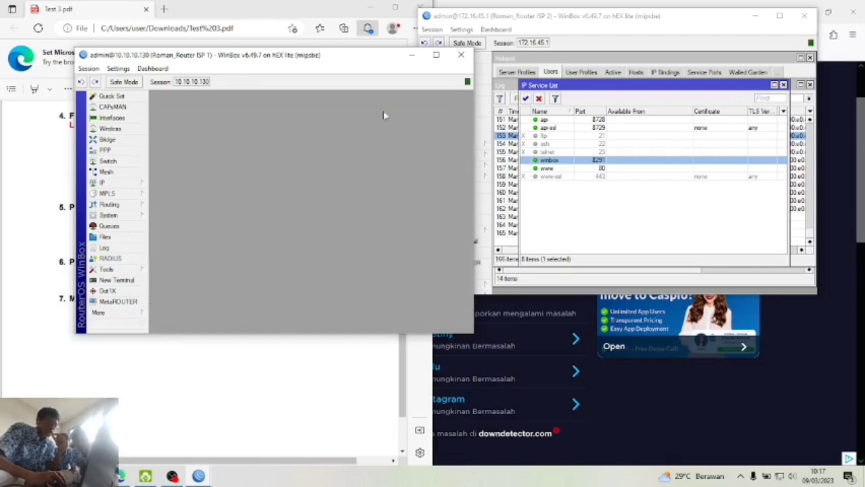
{"action": "left_click", "coordinate": [88, 68]}
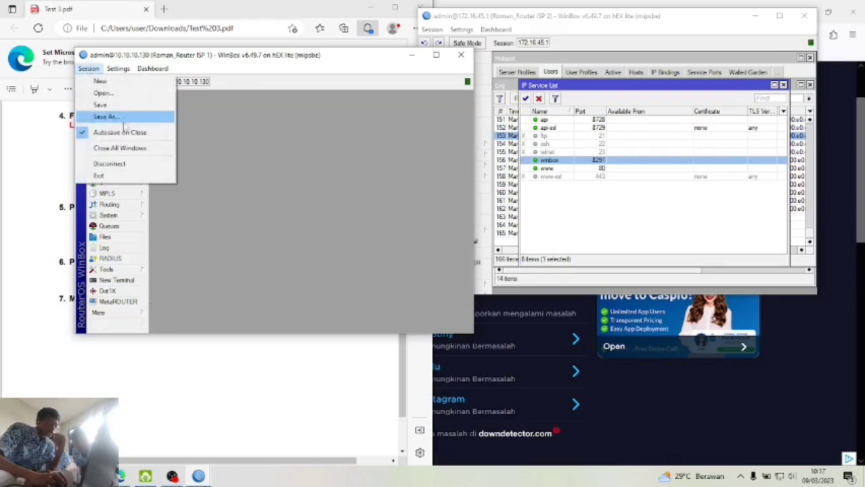
{"action": "left_click", "coordinate": [139, 168]}
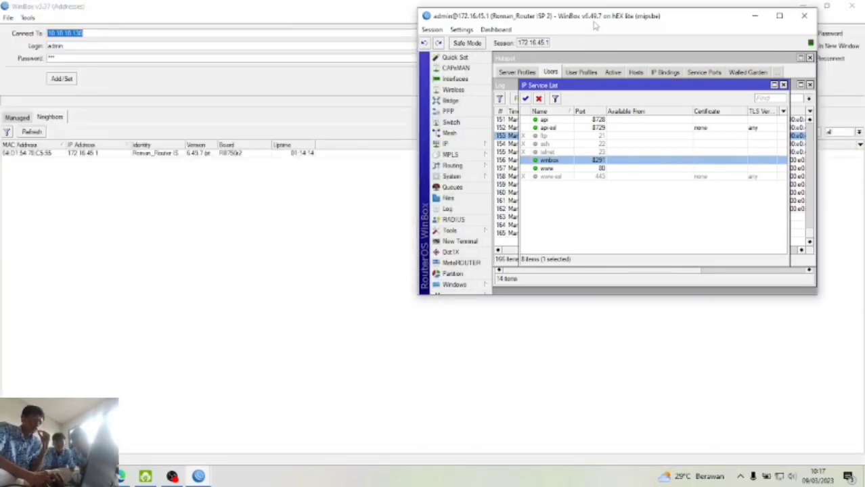
{"action": "left_click_drag", "start_coordinate": [591, 22], "coordinate": [389, 26]}
{"action": "left_click", "coordinate": [245, 147]}
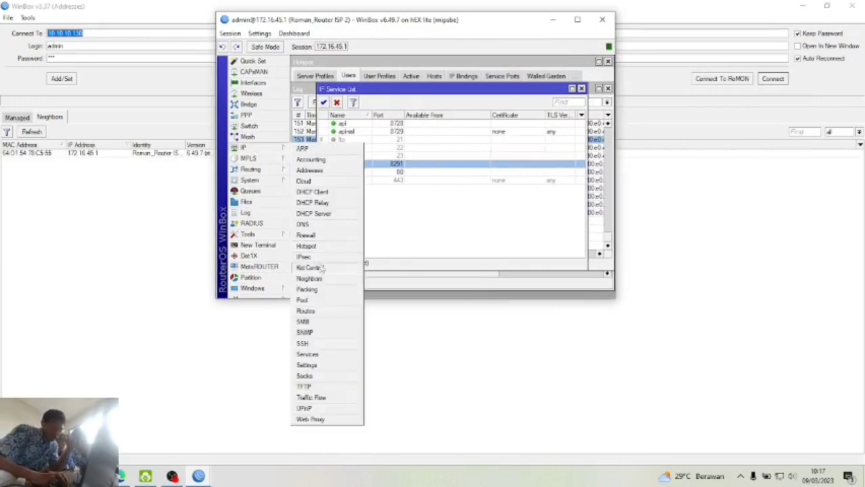
- Start a new firewall filter rule on the 172.16.45.1 router, with its IP address list alongside
{"action": "left_click", "coordinate": [323, 238]}
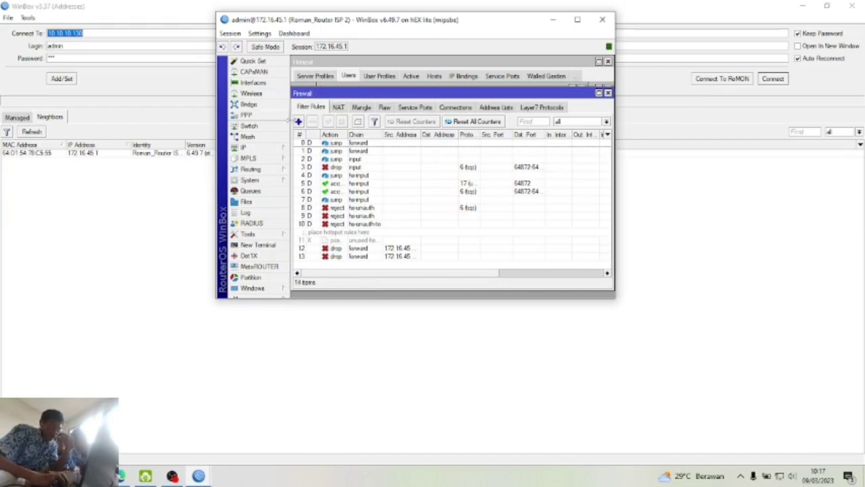
{"action": "left_click", "coordinate": [298, 122]}
{"action": "left_click", "coordinate": [365, 77]}
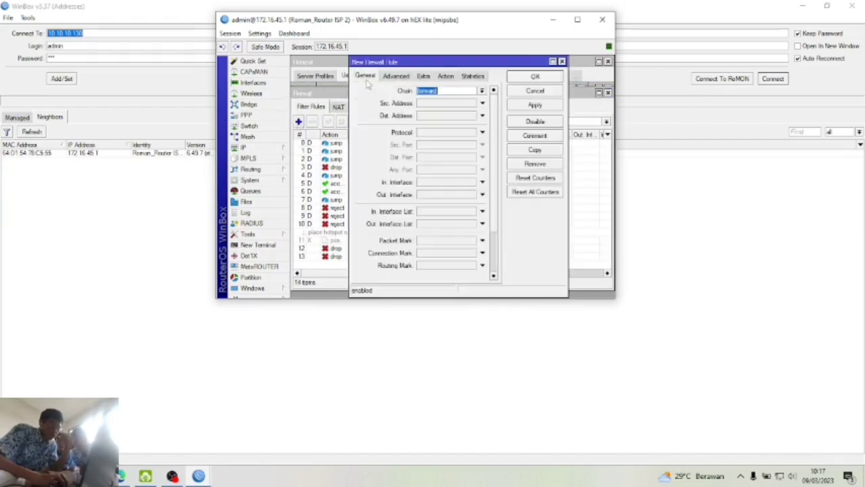
{"action": "left_click", "coordinate": [482, 104]}
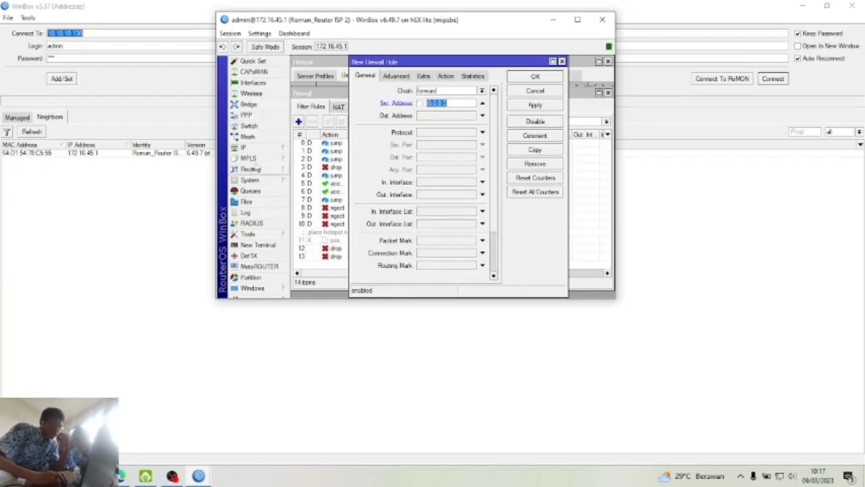
{"action": "left_click", "coordinate": [259, 148]}
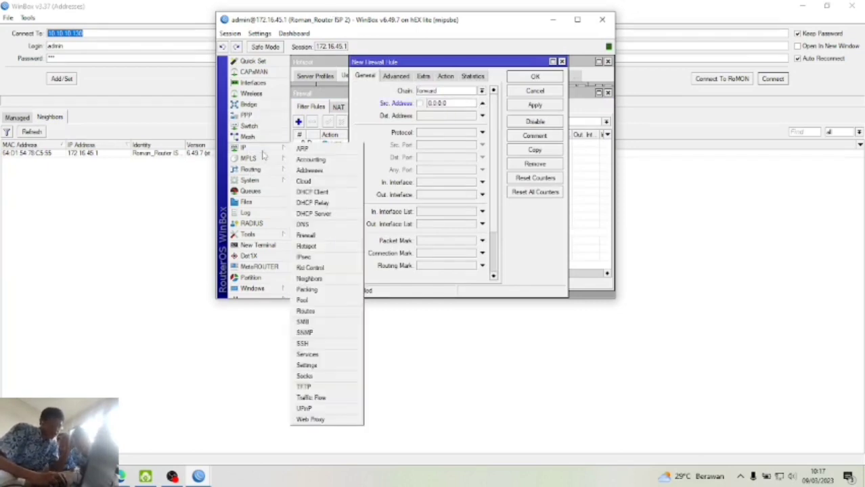
{"action": "left_click", "coordinate": [308, 169]}
{"action": "left_click_drag", "start_coordinate": [406, 90], "coordinate": [410, 175]}
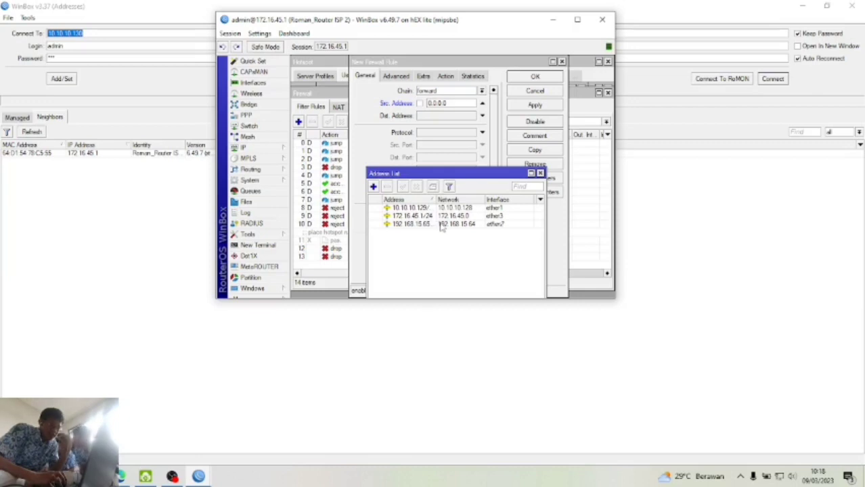
{"action": "left_click_drag", "start_coordinate": [437, 174], "coordinate": [341, 135]}
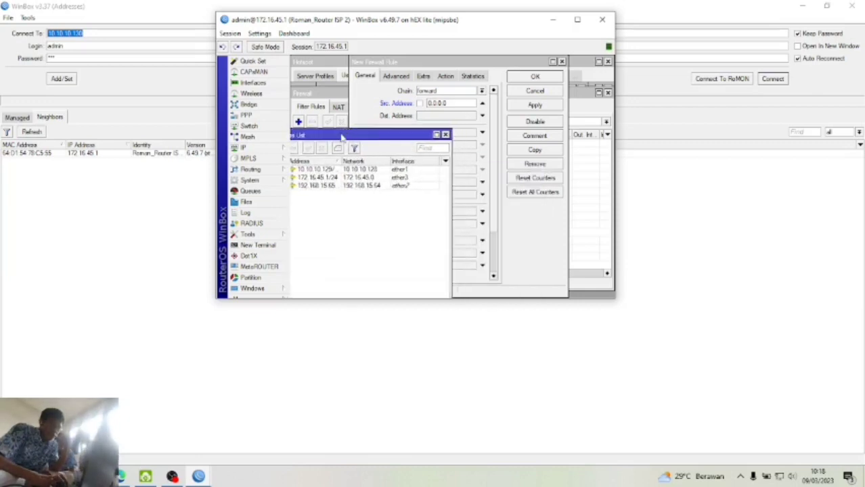
{"action": "left_click", "coordinate": [428, 63]}
{"action": "left_click_drag", "start_coordinate": [428, 63], "coordinate": [461, 63]}
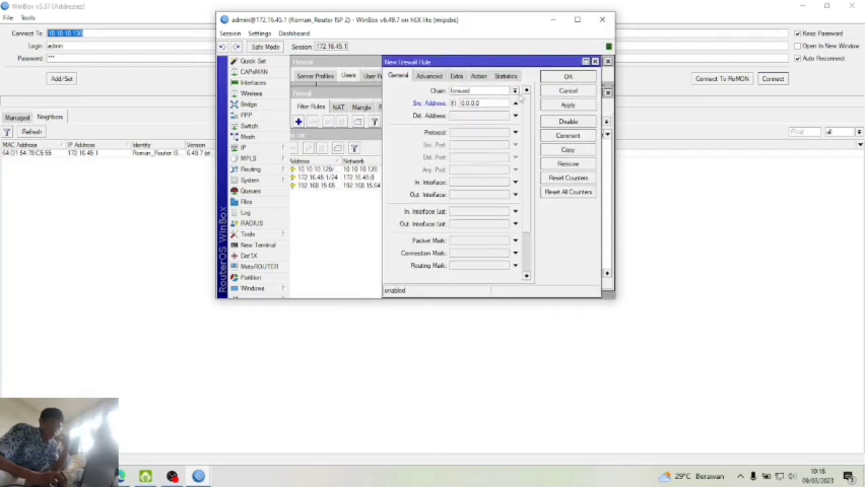
- Set the rule's chain to input and source address to 192.168.15.64/26
{"action": "left_click", "coordinate": [514, 92]}
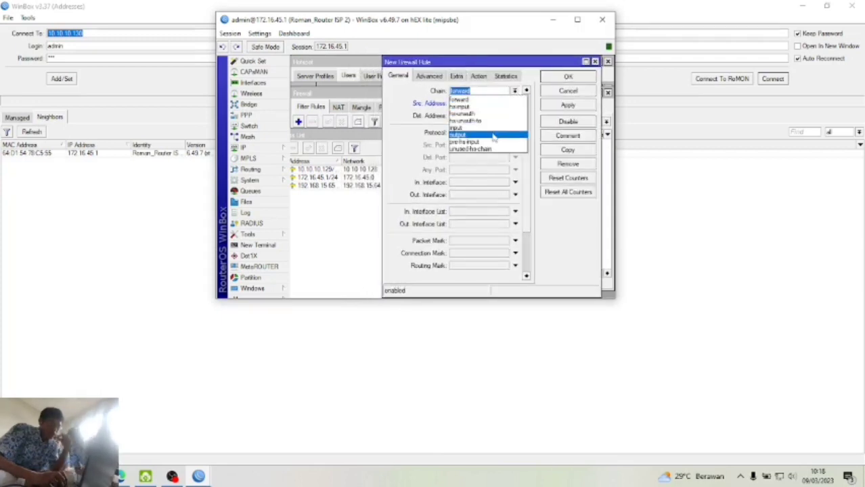
{"action": "left_click", "coordinate": [467, 128]}
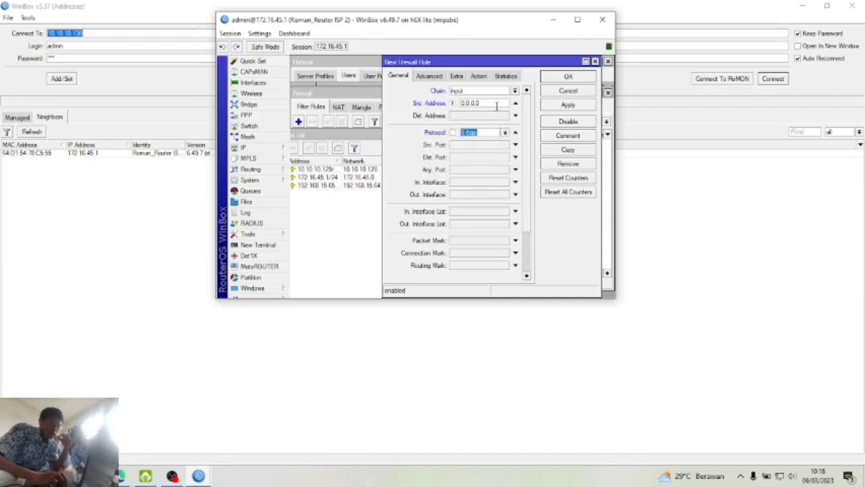
{"action": "left_click_drag", "start_coordinate": [497, 105], "coordinate": [459, 105]}
{"action": "key", "text": "BackSpace"}
{"action": "key", "text": "BackSpace"}
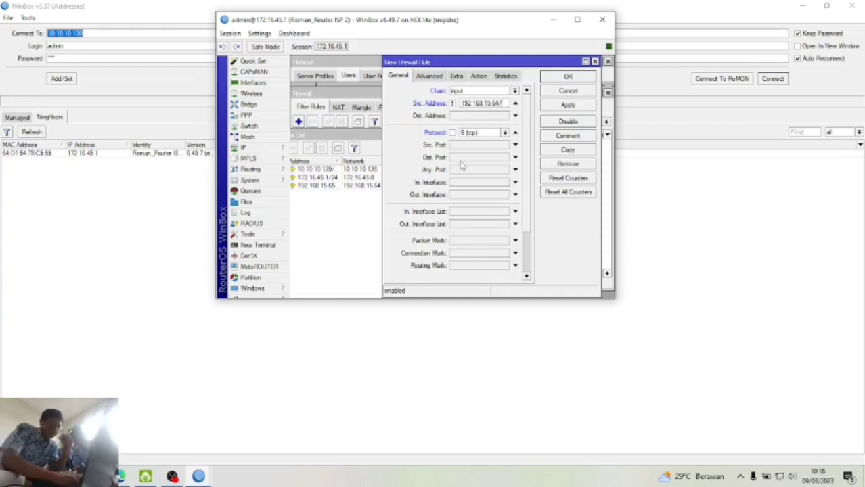
{"action": "double_click", "coordinate": [364, 188]}
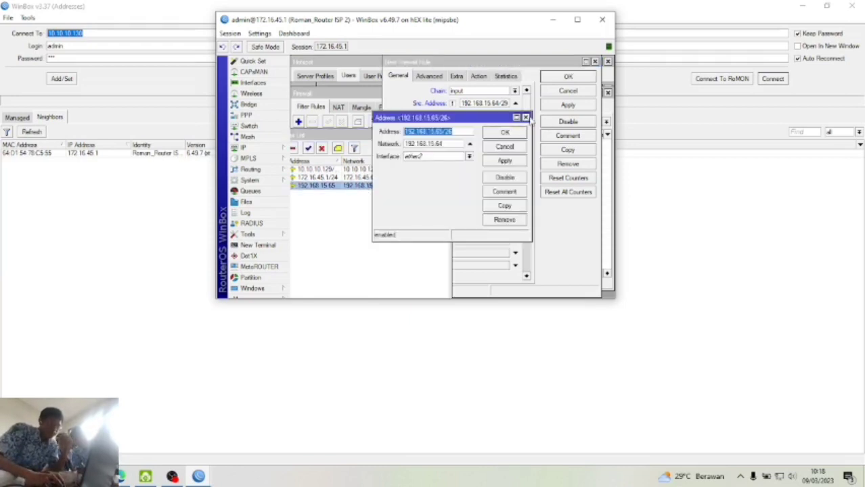
{"action": "left_click", "coordinate": [526, 118]}
{"action": "left_click", "coordinate": [507, 102]}
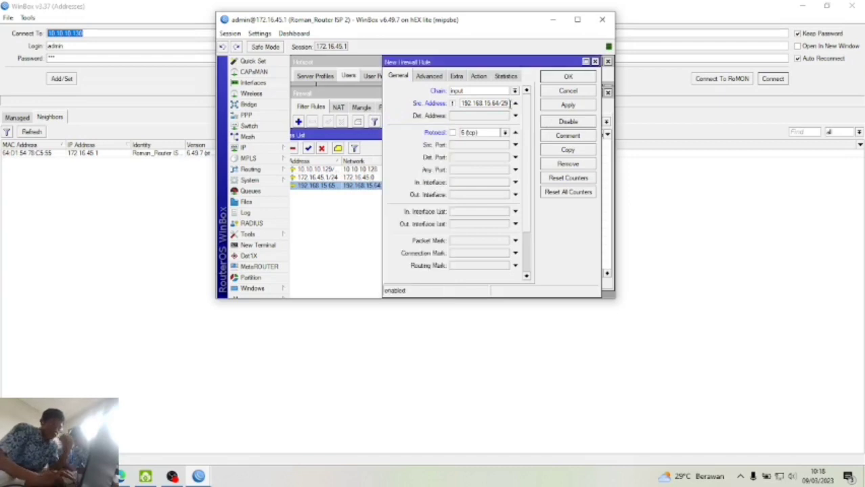
{"action": "key", "text": "BackSpace"}
{"action": "type", "text": "6"}
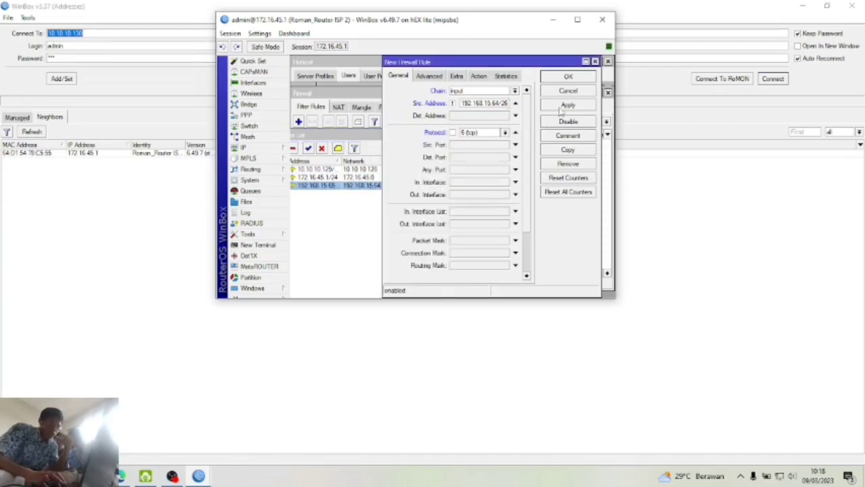
- Set TCP destination port 8291 and action drop with log prefix 'blok winbox 2', then save
{"action": "left_click", "coordinate": [493, 157]}
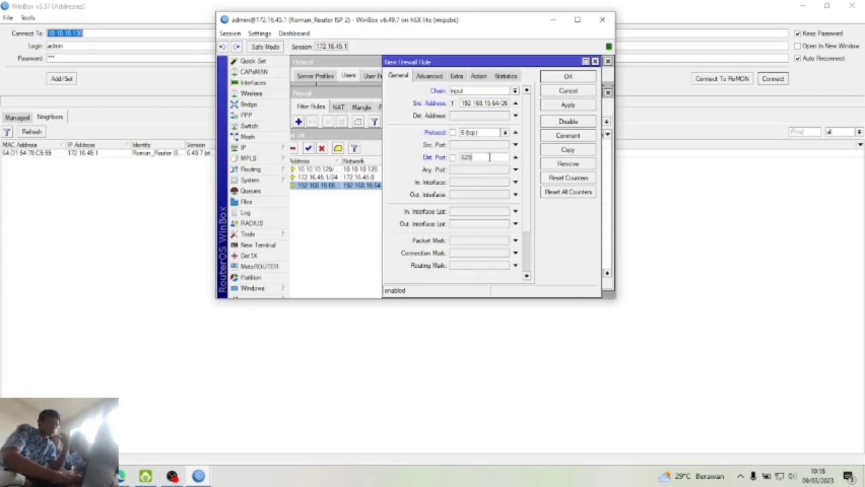
{"action": "left_click", "coordinate": [438, 79]}
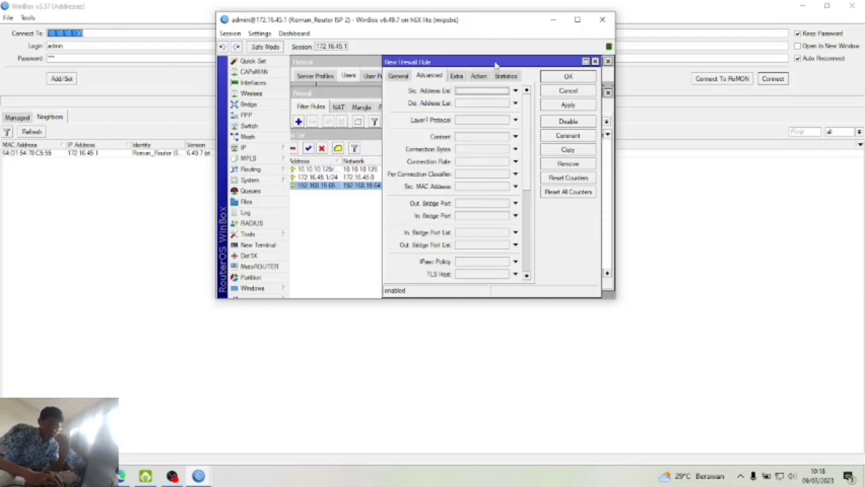
{"action": "left_click", "coordinate": [479, 76]}
{"action": "left_click", "coordinate": [473, 92]}
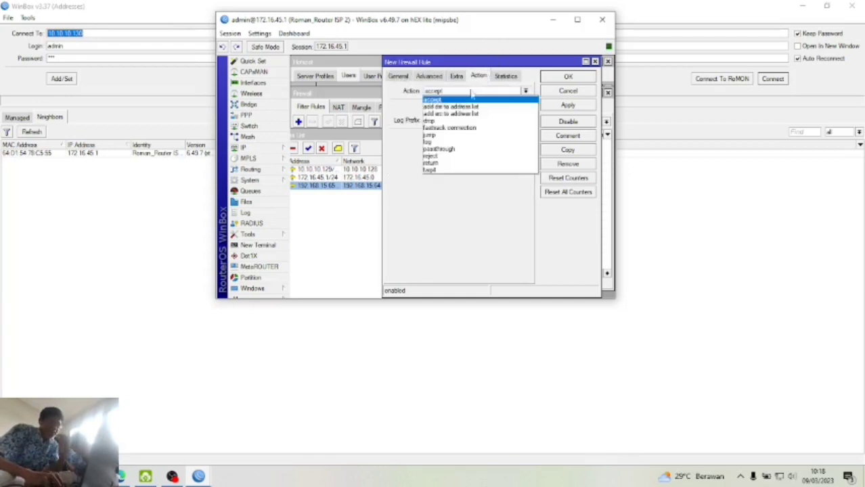
{"action": "left_click", "coordinate": [475, 107]}
{"action": "left_click", "coordinate": [474, 91]}
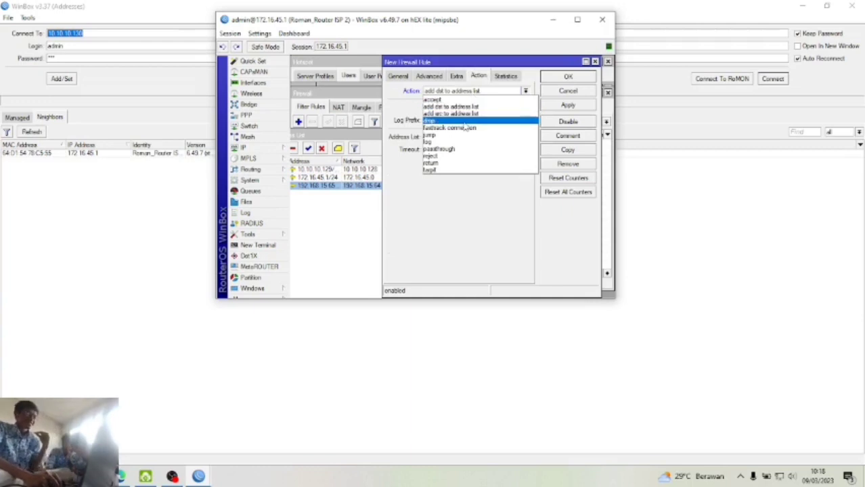
{"action": "left_click", "coordinate": [465, 124]}
{"action": "left_click", "coordinate": [427, 109]}
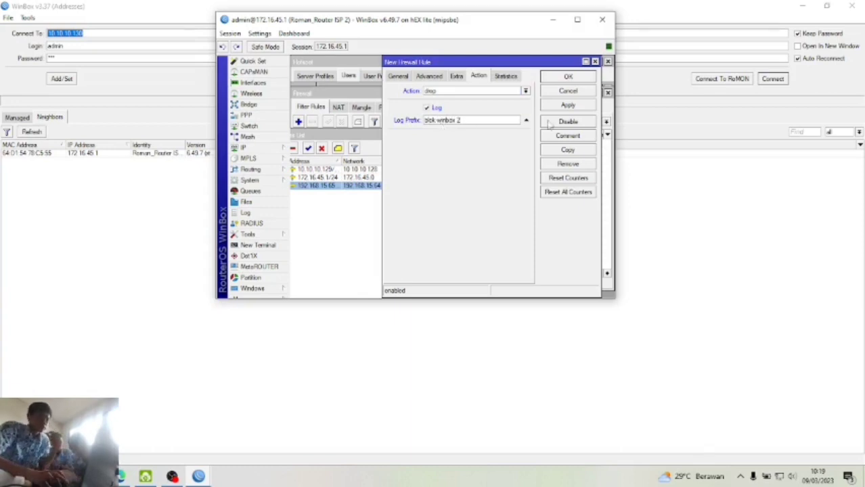
{"action": "left_click", "coordinate": [574, 106]}
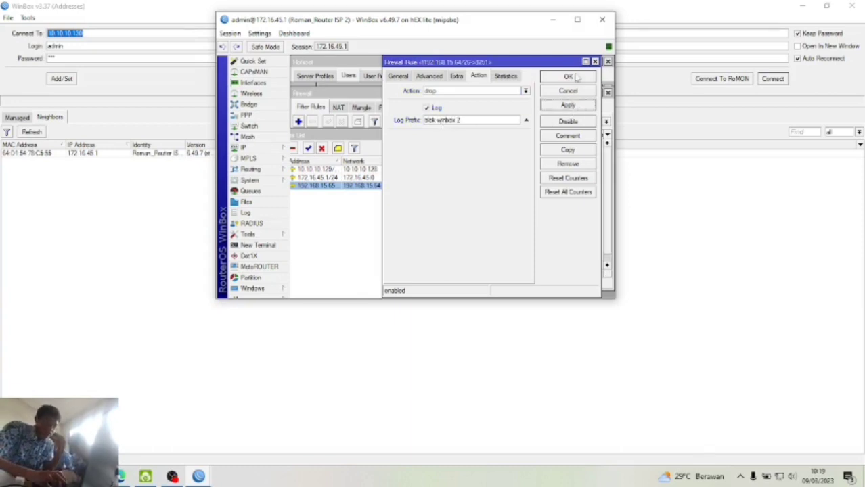
{"action": "left_click", "coordinate": [575, 79]}
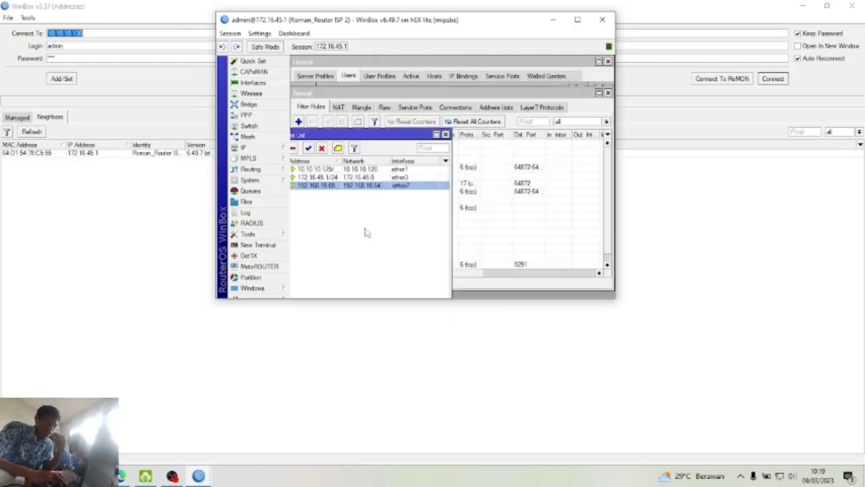
- Close the address list, disconnect from the ISP 2 router, and clear the connect address
{"action": "left_click", "coordinate": [445, 134]}
{"action": "left_click", "coordinate": [230, 33]}
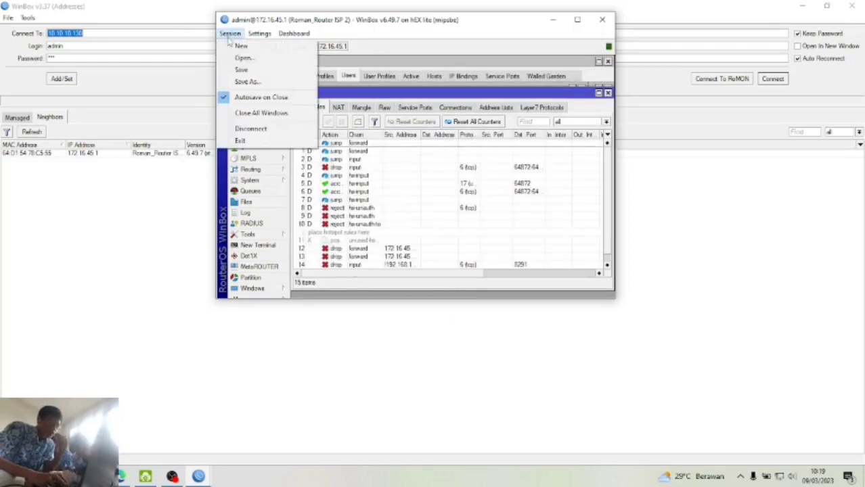
{"action": "left_click", "coordinate": [275, 133]}
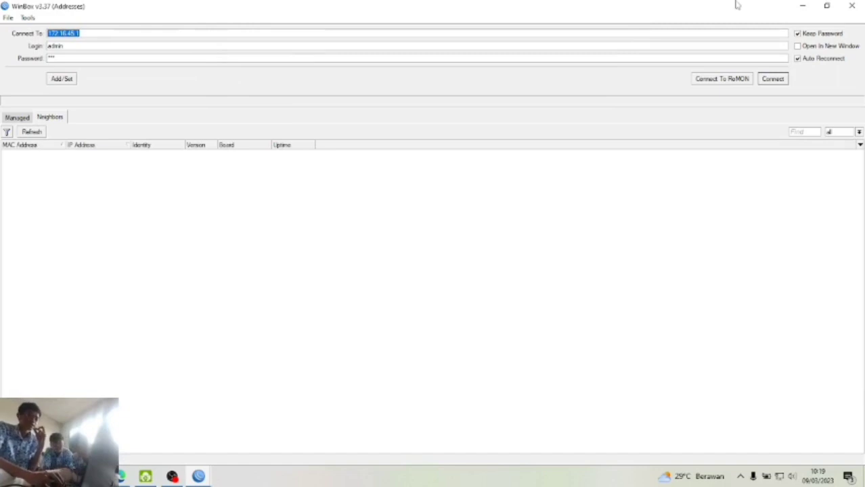
{"action": "key", "text": "BackSpace"}
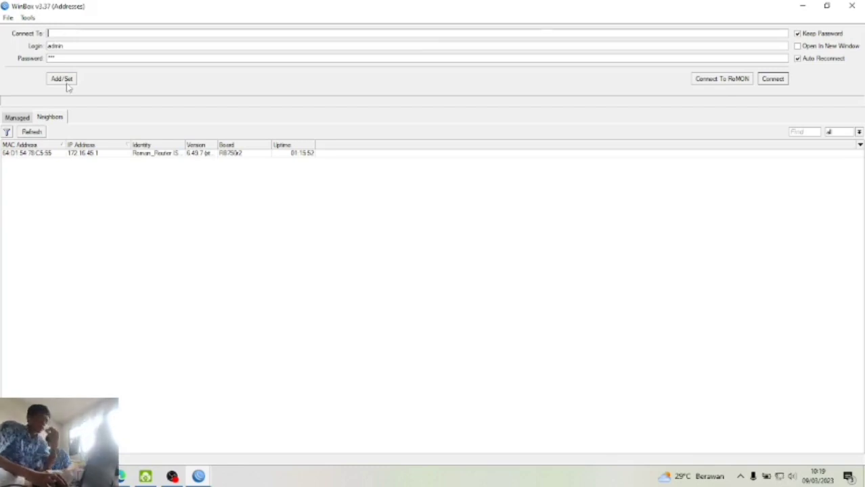
- Switch to the other WinBox login window and refresh its neighbour list
{"action": "left_click", "coordinate": [794, 7]}
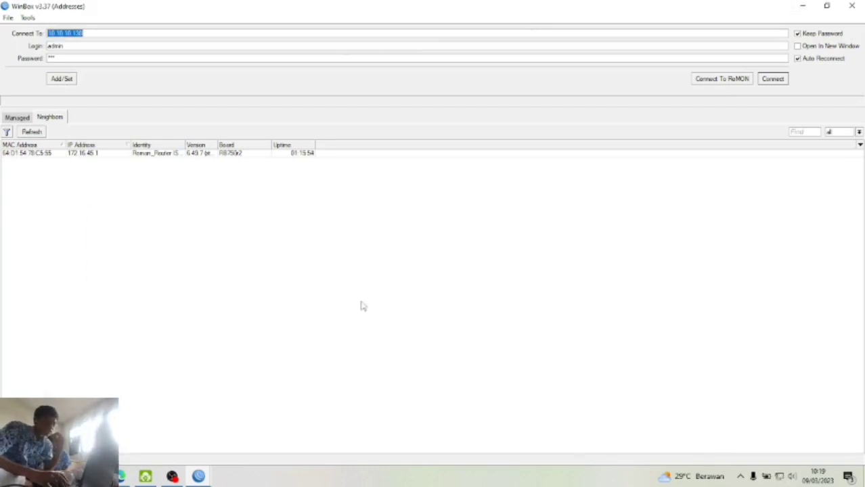
{"action": "mouse_move", "coordinate": [199, 479]}
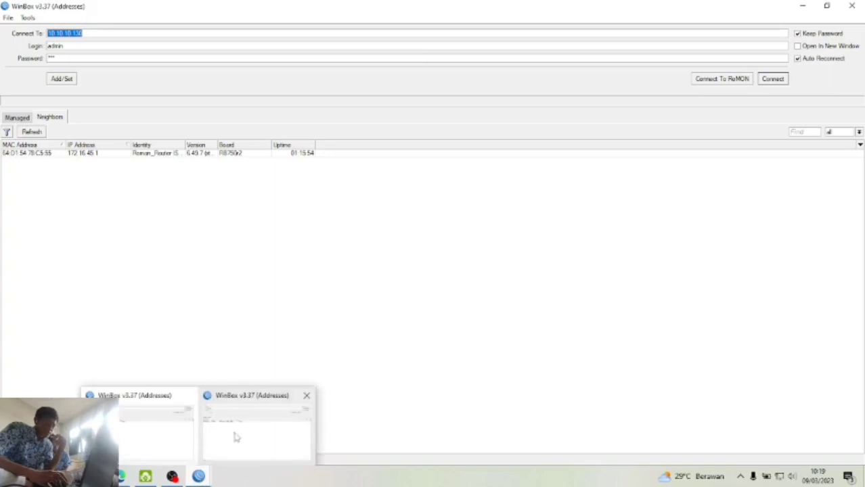
{"action": "left_click", "coordinate": [236, 437]}
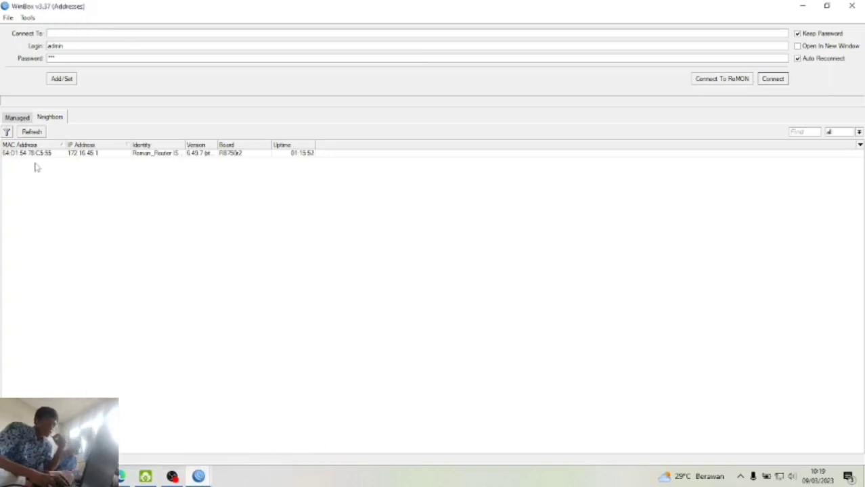
{"action": "left_click", "coordinate": [41, 133]}
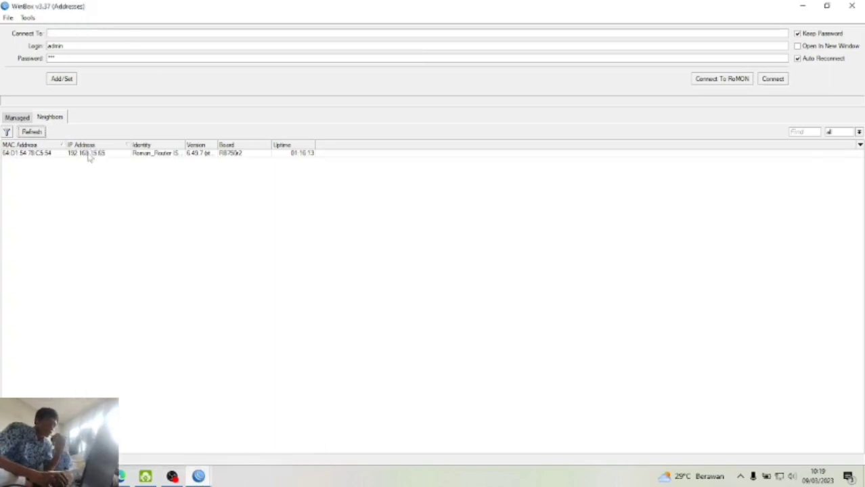
- Connect to the neighbour router at 192.168.15.65 and close its login window
{"action": "left_click", "coordinate": [88, 154]}
{"action": "left_click", "coordinate": [773, 79]}
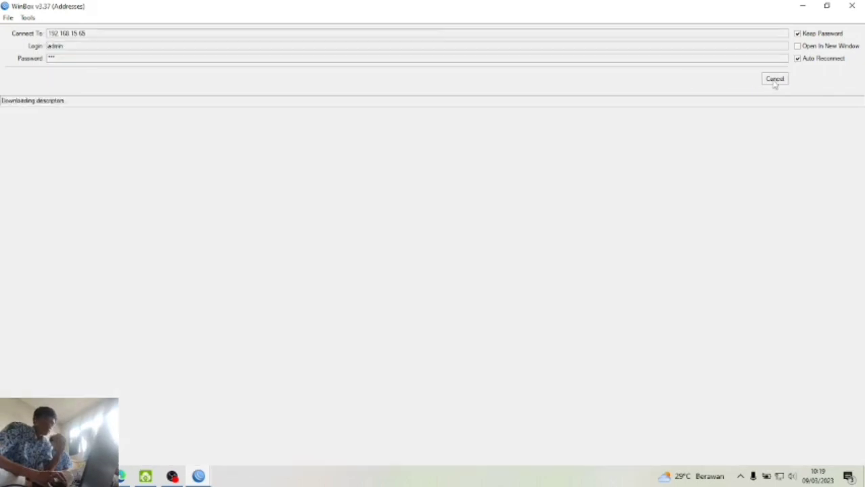
{"action": "left_click_drag", "start_coordinate": [251, 8], "coordinate": [572, 61]}
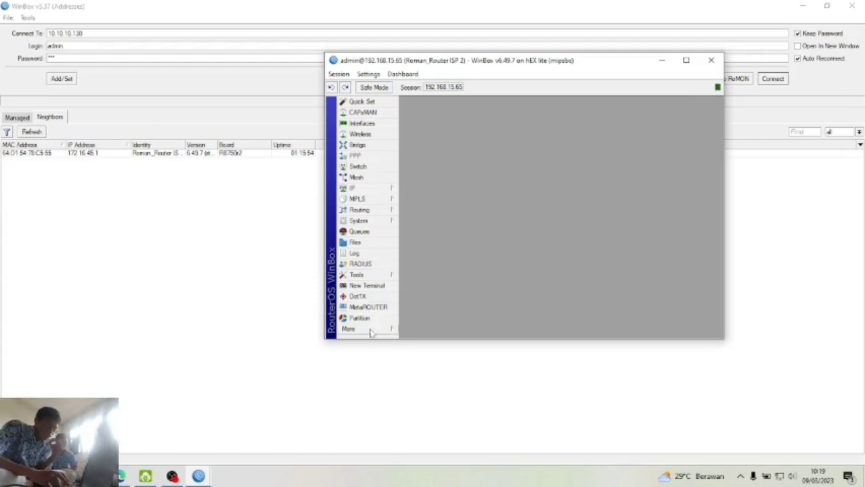
{"action": "left_click", "coordinate": [854, 8]}
{"action": "left_click", "coordinate": [855, 8]}
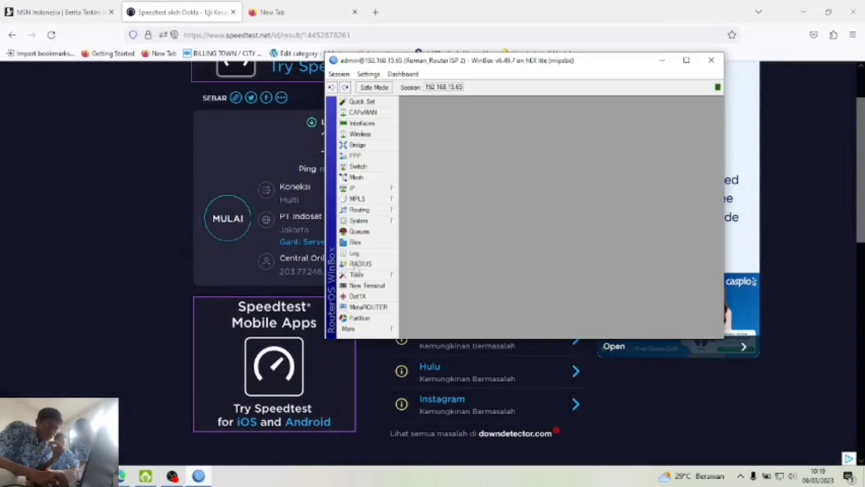
- Open a new WinBox login window and enter 172.16.5.25 as the connect address
{"action": "left_click", "coordinate": [370, 329]}
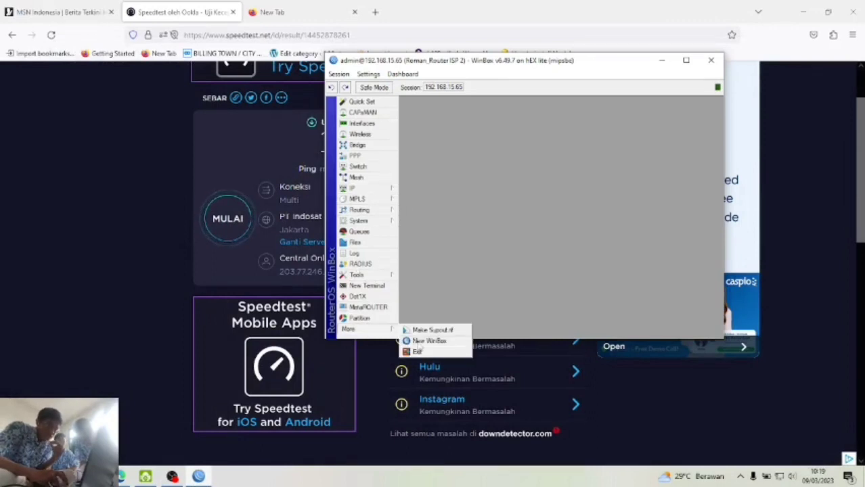
{"action": "left_click", "coordinate": [410, 340]}
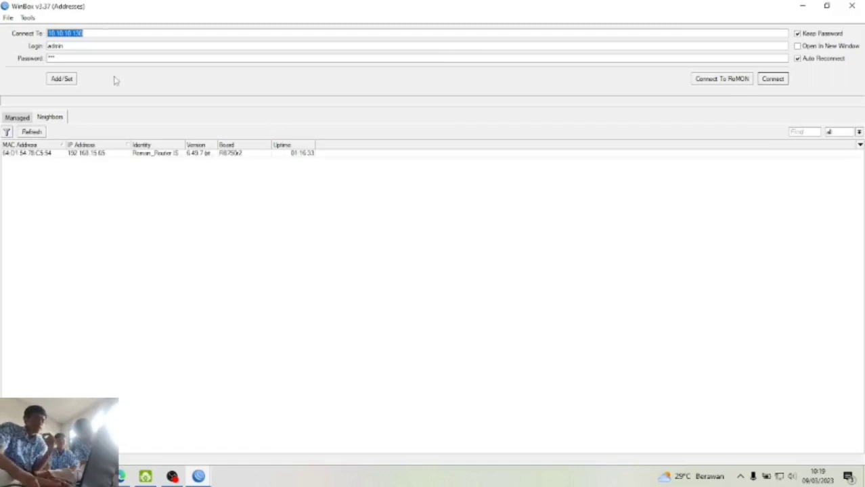
{"action": "key", "text": "BackSpace"}
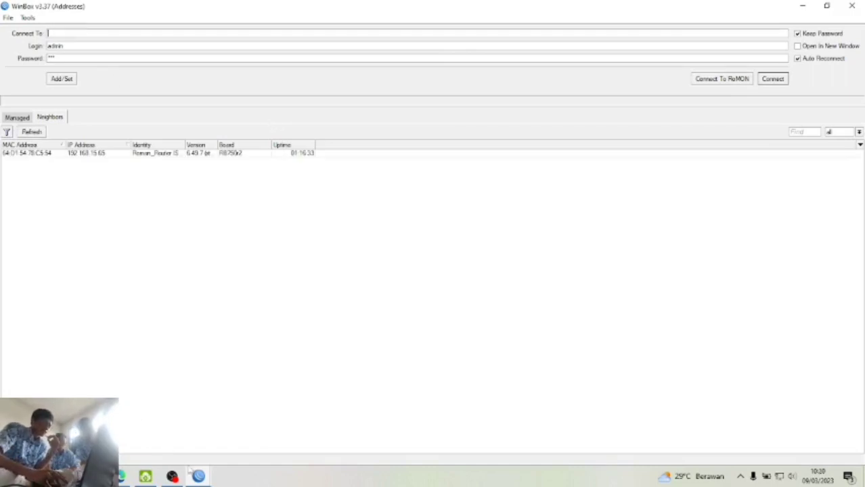
{"action": "mouse_move", "coordinate": [198, 477]}
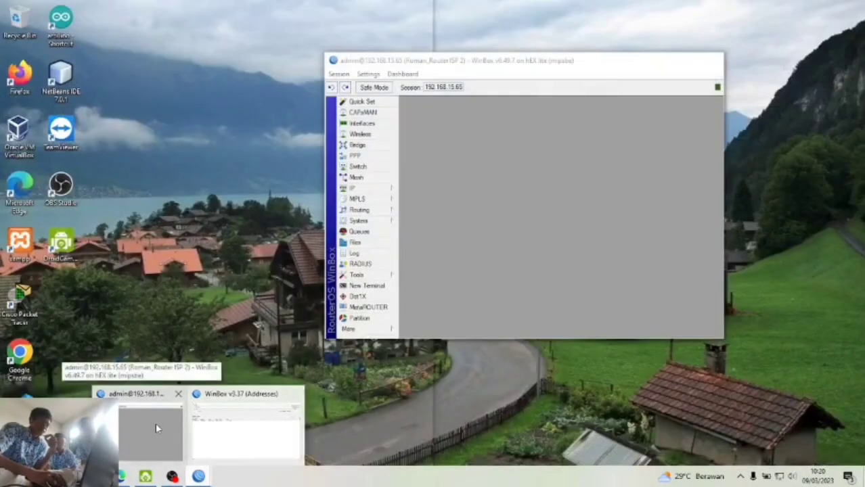
{"action": "left_click", "coordinate": [155, 424]}
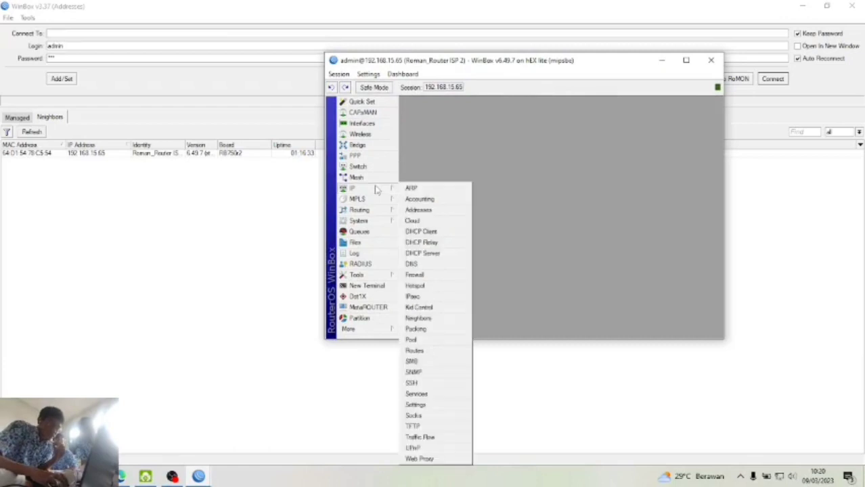
{"action": "mouse_move", "coordinate": [380, 210]}
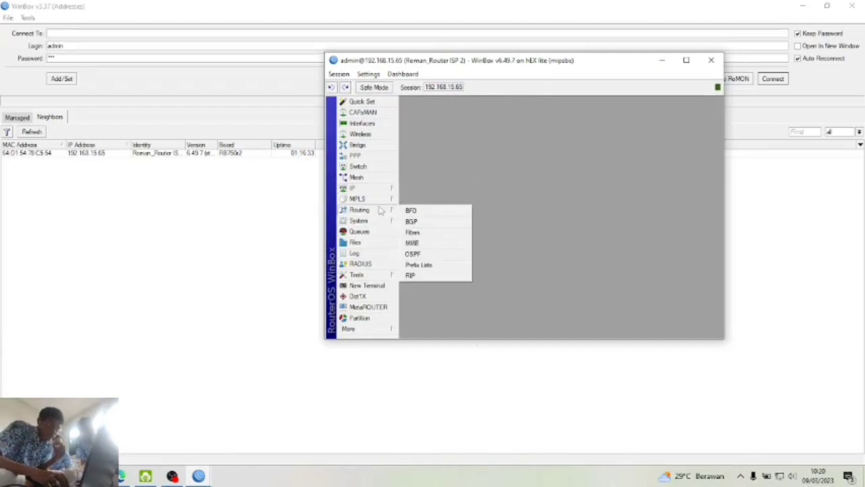
{"action": "left_click", "coordinate": [132, 32]}
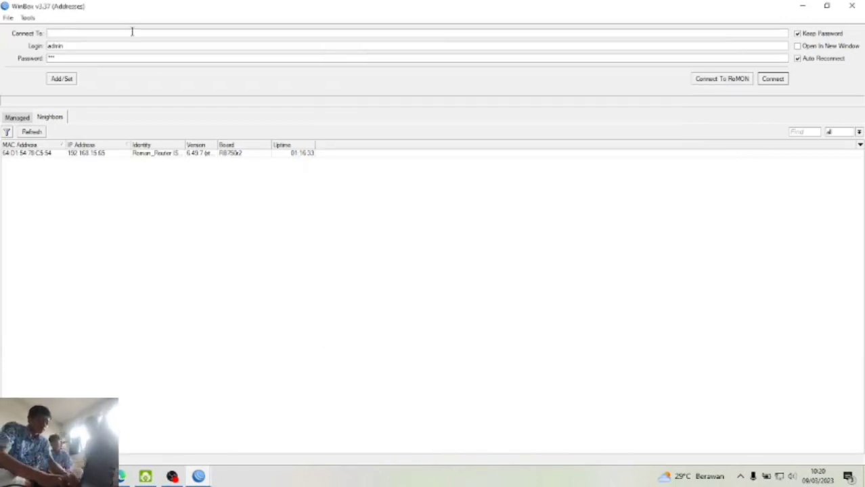
{"action": "type", "text": "172.16.5.29"}
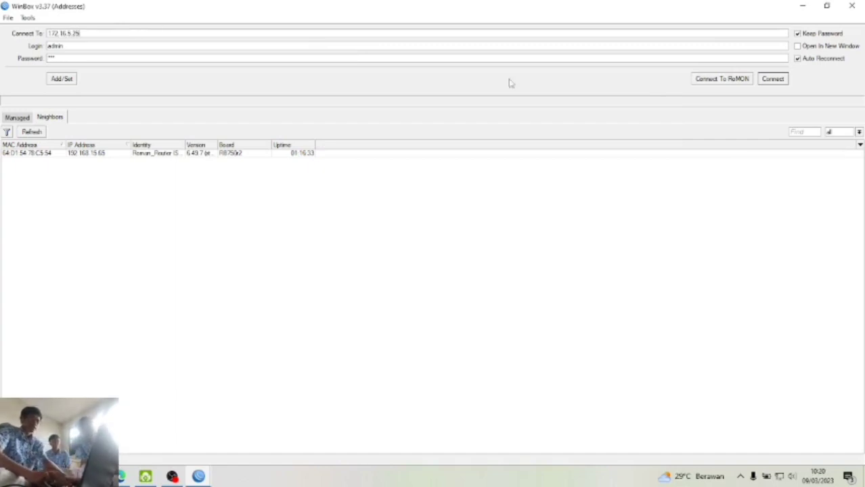
- Cancel the stalled connections to 172.16.5.25 and 192.168.15.65, then refresh the neighbour list
{"action": "left_click", "coordinate": [771, 79]}
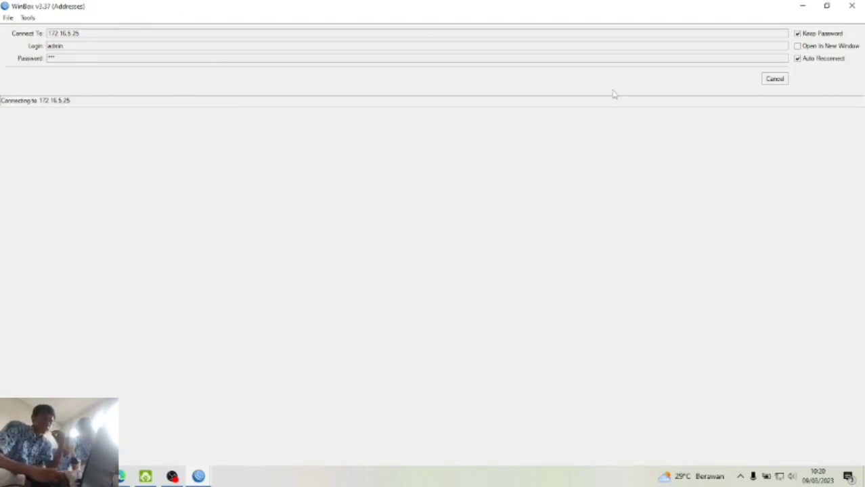
{"action": "left_click", "coordinate": [775, 79]}
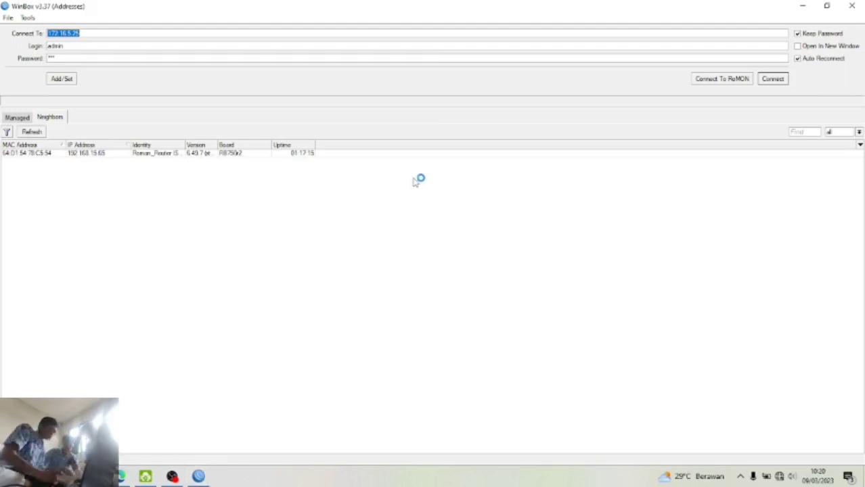
{"action": "left_click", "coordinate": [198, 477]}
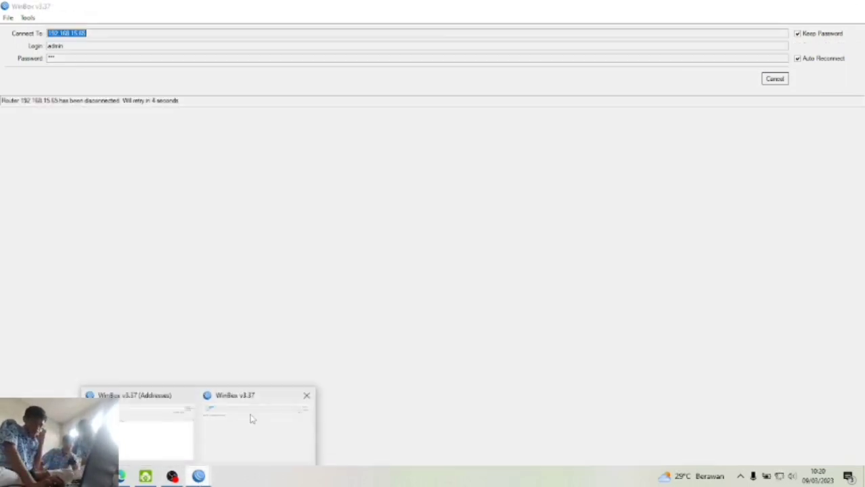
{"action": "left_click", "coordinate": [251, 419]}
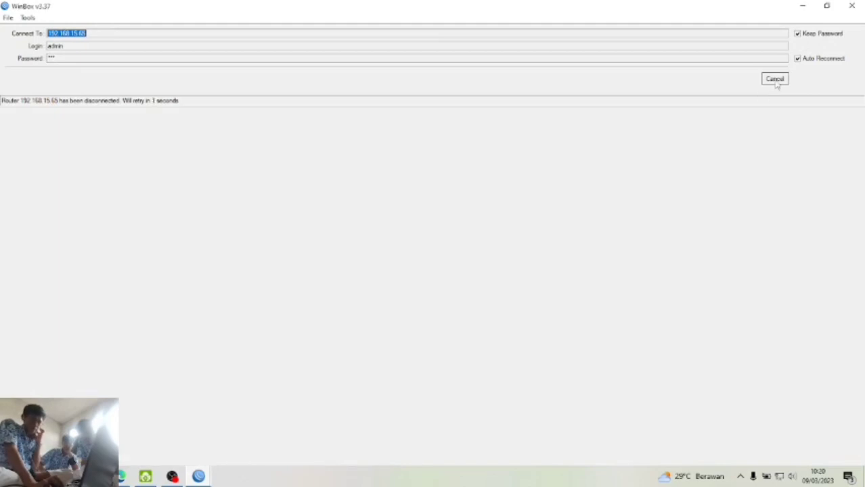
{"action": "left_click", "coordinate": [774, 78]}
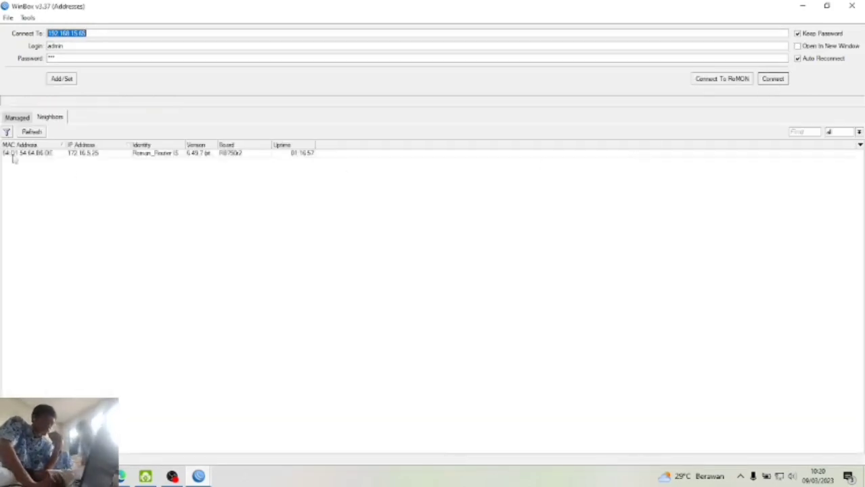
{"action": "mouse_move", "coordinate": [206, 479]}
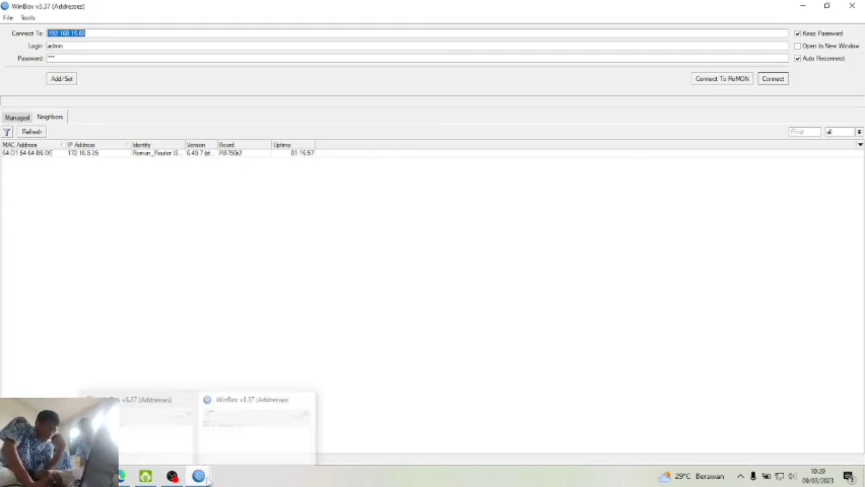
{"action": "left_click", "coordinate": [155, 445]}
{"action": "left_click", "coordinate": [32, 132]}
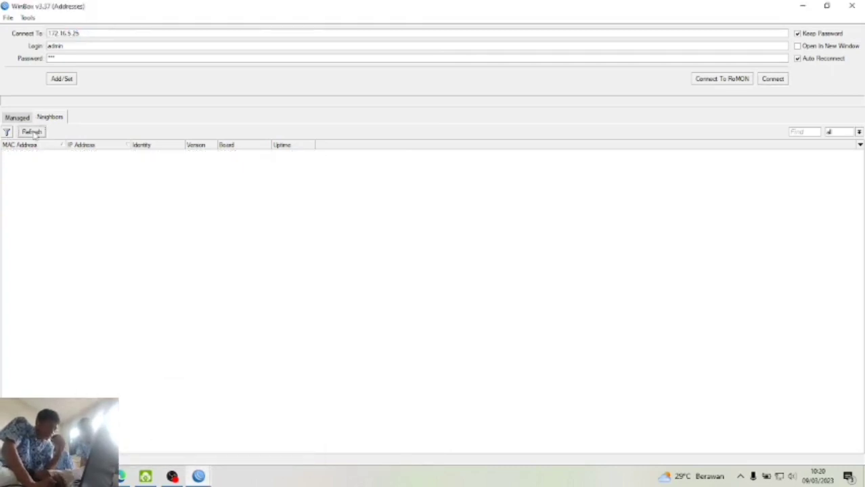
- Connect to the router at 172.16.5.25 and close the leftover login window
{"action": "left_click", "coordinate": [81, 153]}
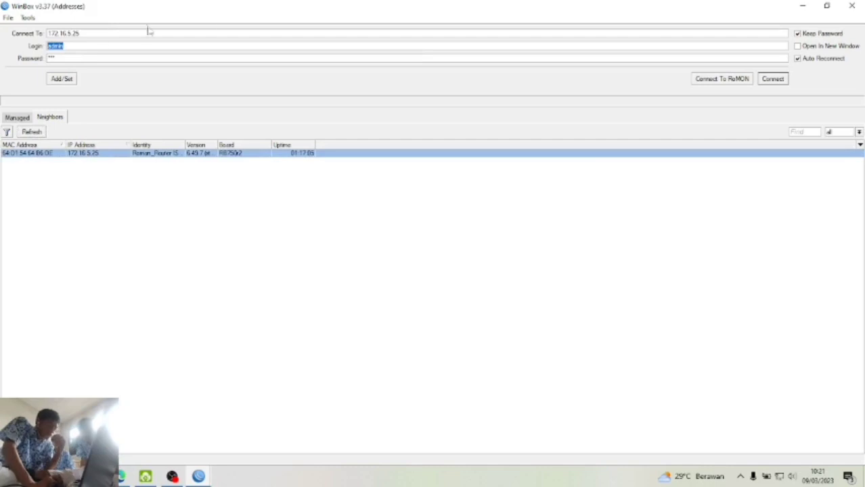
{"action": "left_click", "coordinate": [785, 81]}
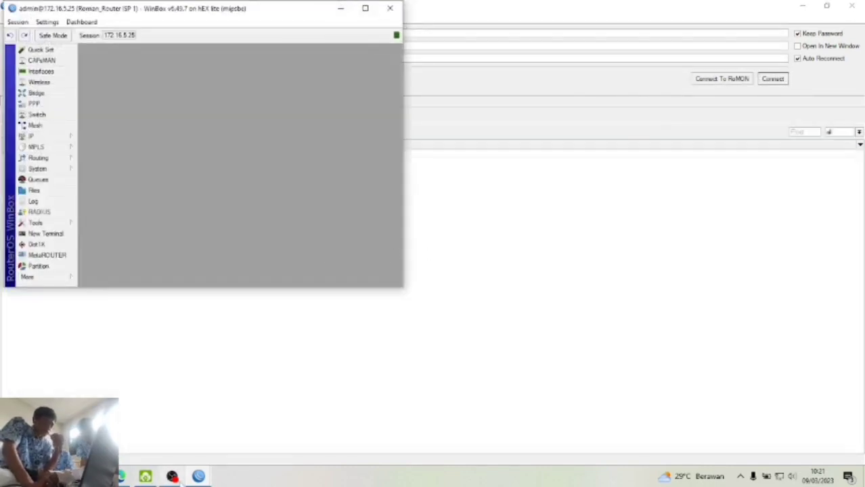
{"action": "mouse_move", "coordinate": [199, 477]}
{"action": "mouse_move", "coordinate": [238, 430]}
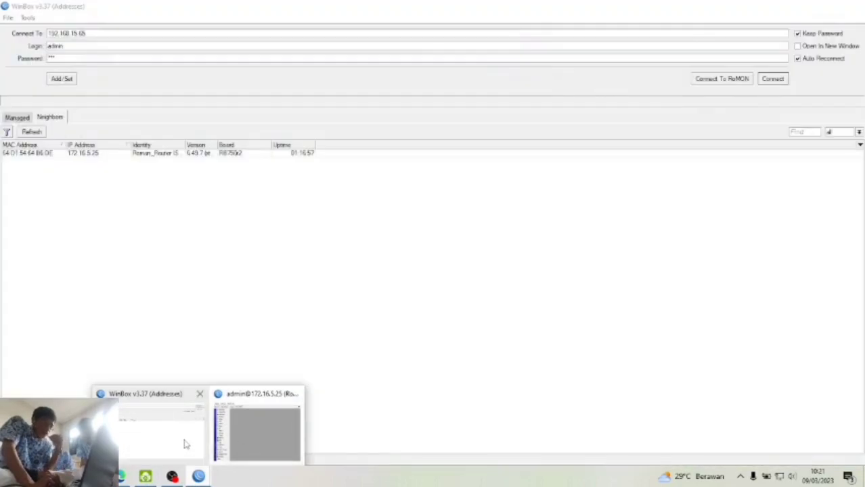
{"action": "left_click", "coordinate": [186, 444]}
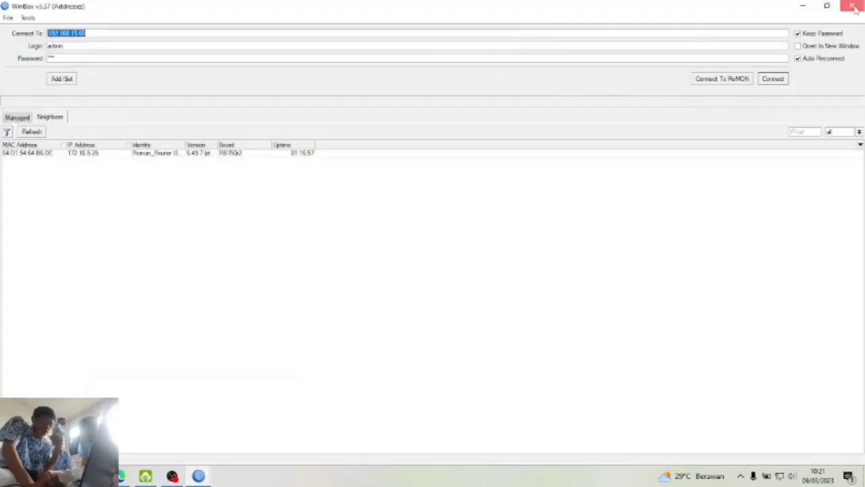
{"action": "left_click", "coordinate": [857, 6]}
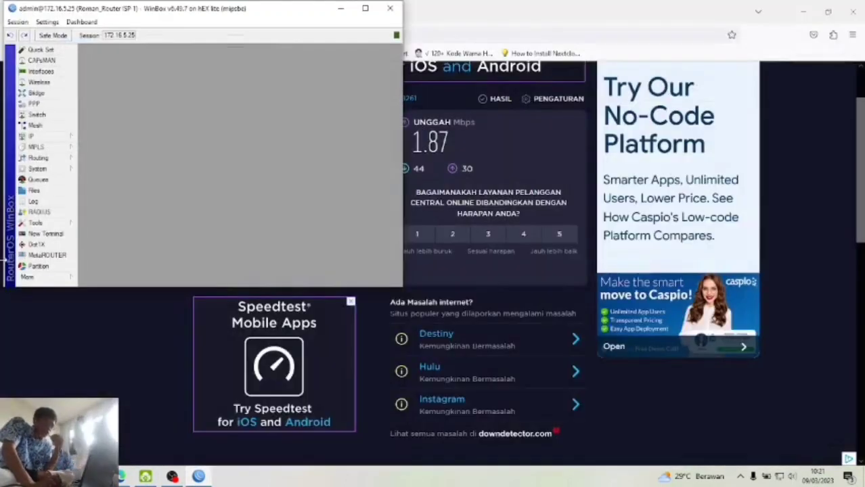
- Open the router log and review the 10:20 firewall entries
{"action": "left_click", "coordinate": [48, 223]}
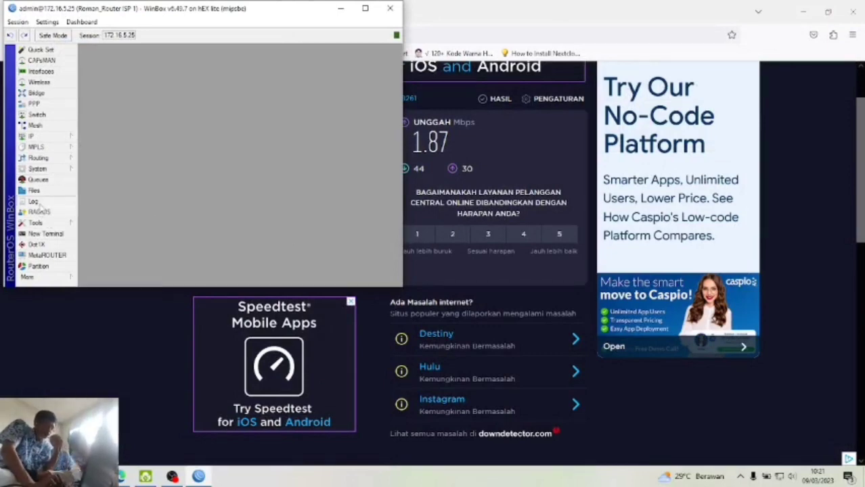
{"action": "left_click", "coordinate": [36, 202]}
{"action": "left_click", "coordinate": [274, 202]}
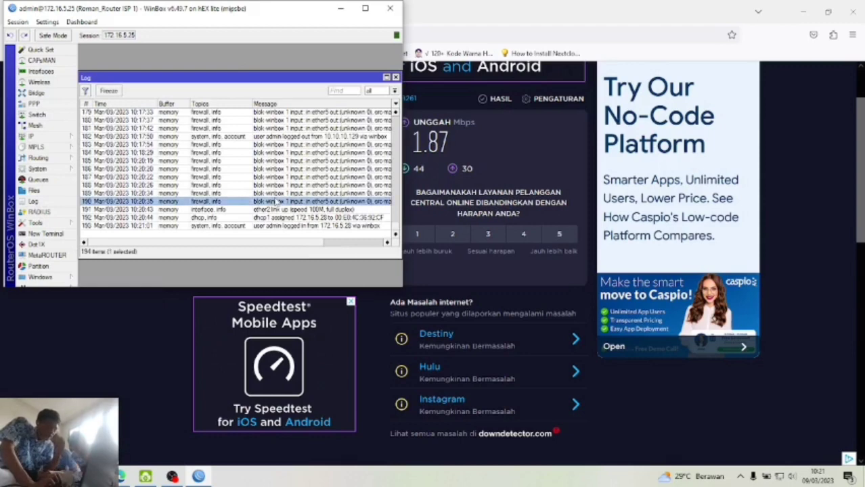
{"action": "left_click", "coordinate": [272, 179]}
{"action": "left_click", "coordinate": [273, 163]}
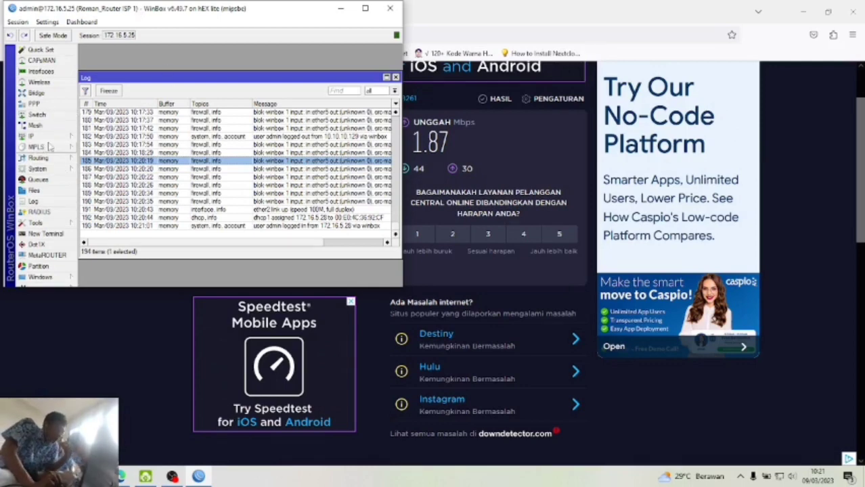
{"action": "left_click", "coordinate": [49, 288]}
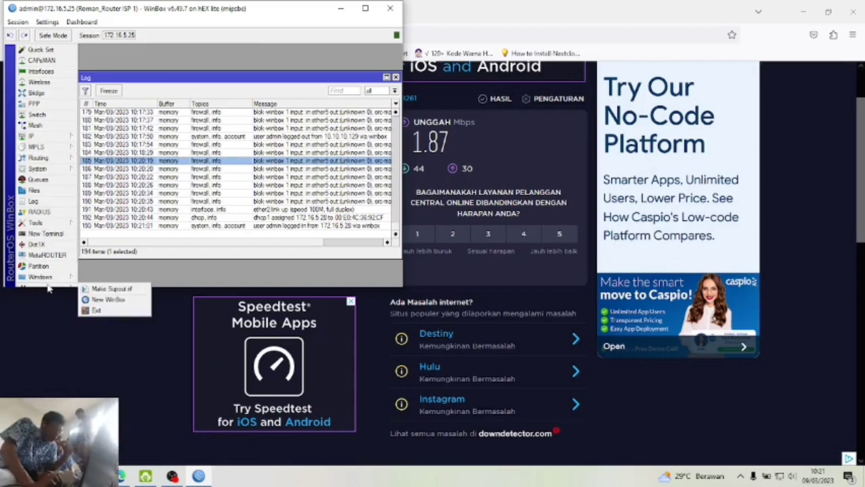
- Try a new login to 192.168.15.65, cancel the timeout, and bring up Test 3.pdf
{"action": "left_click", "coordinate": [107, 299]}
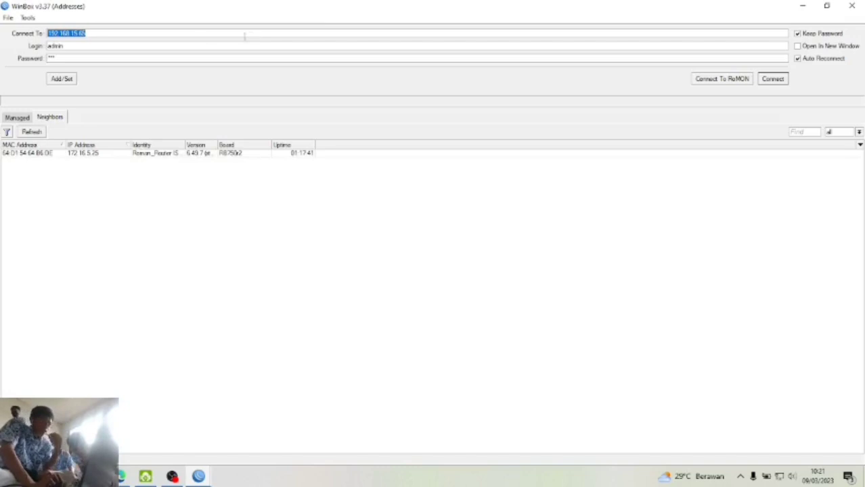
{"action": "left_click", "coordinate": [322, 191]}
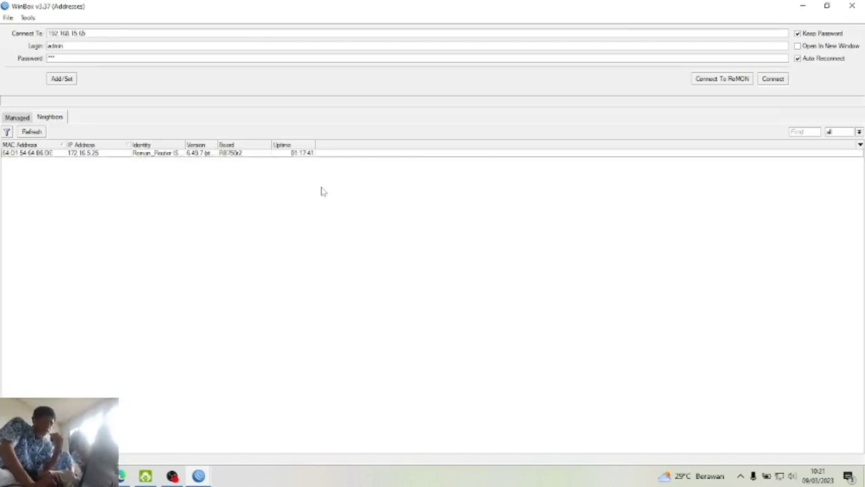
{"action": "left_click", "coordinate": [773, 79]}
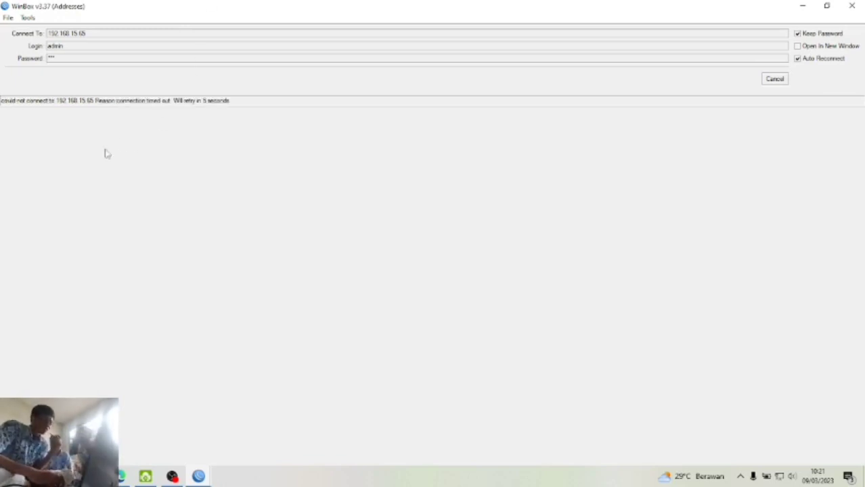
{"action": "left_click", "coordinate": [784, 82]}
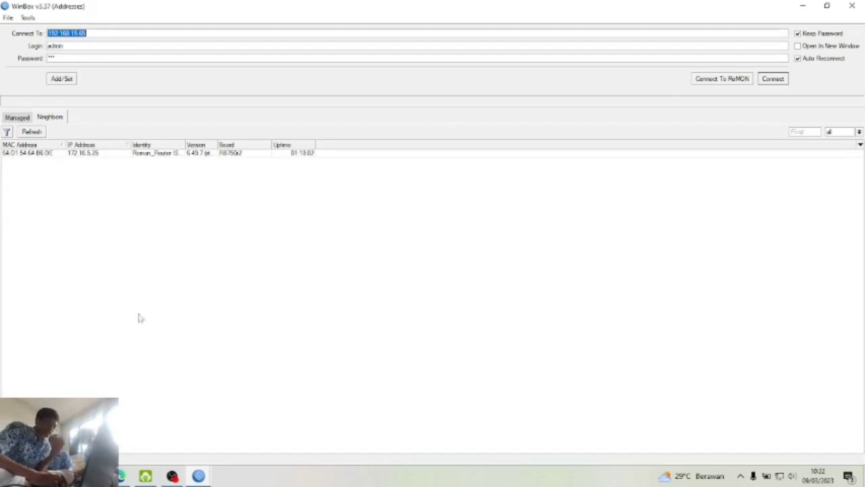
{"action": "left_click", "coordinate": [121, 476]}
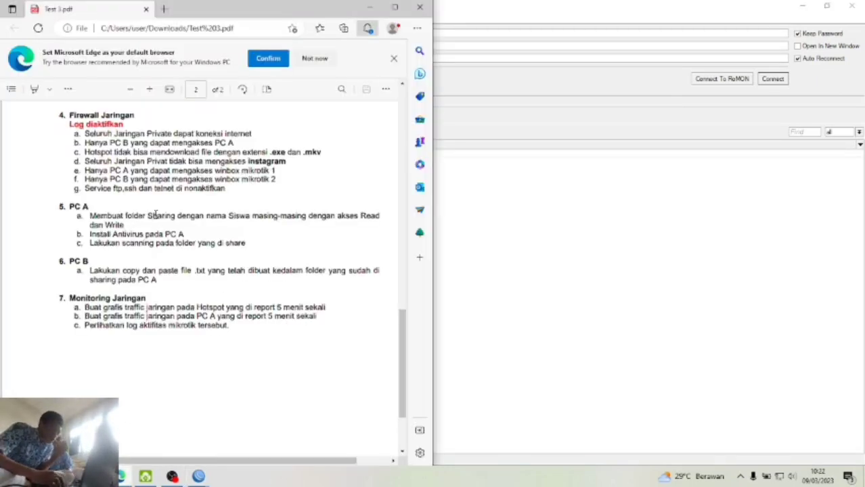
{"action": "scroll", "coordinate": [156, 215], "scroll_direction": "down", "scroll_amount": 2}
{"action": "scroll", "coordinate": [156, 215], "scroll_direction": "up", "scroll_amount": 3}
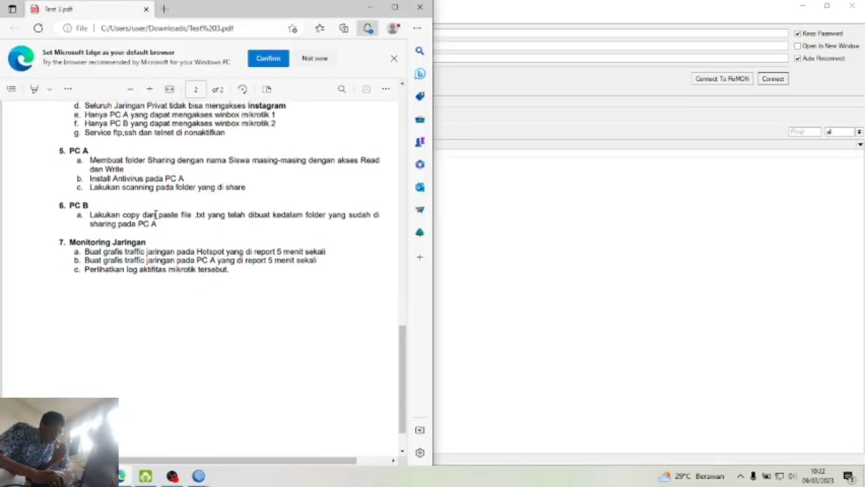
{"action": "scroll", "coordinate": [156, 215], "scroll_direction": "down", "scroll_amount": 1}
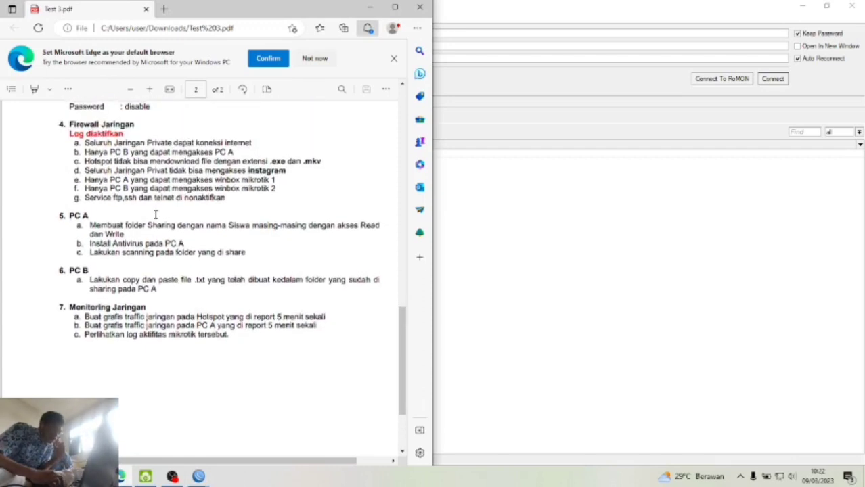
{"action": "scroll", "coordinate": [156, 215], "scroll_direction": "up", "scroll_amount": 1}
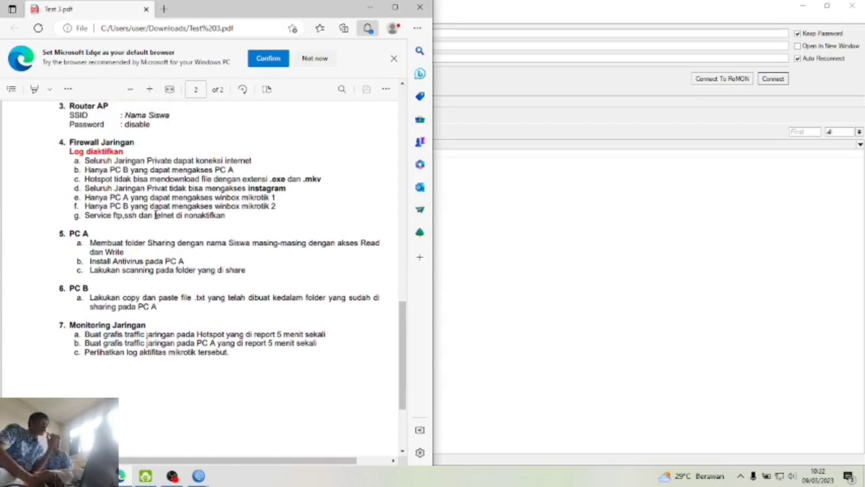
{"action": "scroll", "coordinate": [155, 215], "scroll_direction": "down", "scroll_amount": 1}
{"action": "scroll", "coordinate": [300, 165], "scroll_direction": "up", "scroll_amount": 3}
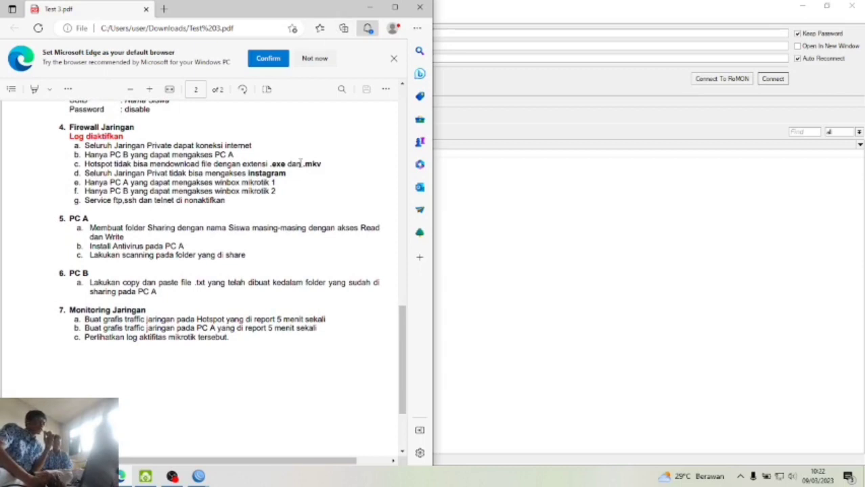
{"action": "scroll", "coordinate": [242, 229], "scroll_direction": "down", "scroll_amount": 1}
{"action": "scroll", "coordinate": [242, 229], "scroll_direction": "down", "scroll_amount": 1}
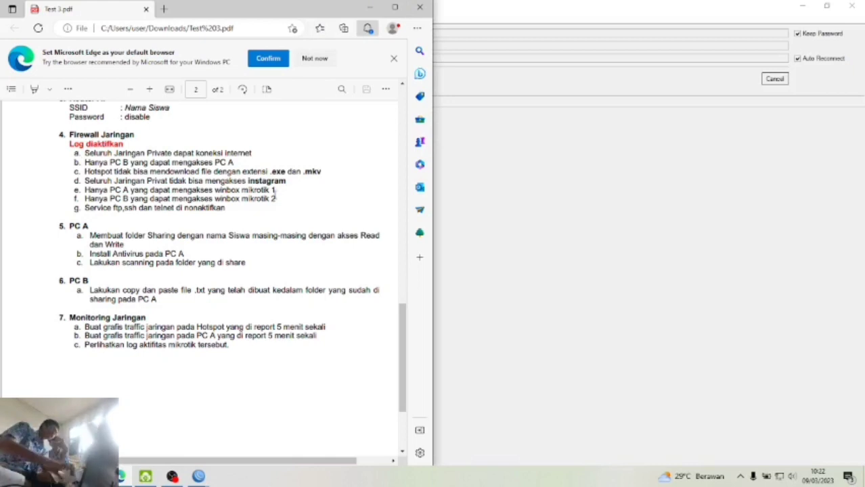
- Minimize the task PDF and connect WinBox to the router at 192.168.15.65
{"action": "left_click", "coordinate": [369, 7]}
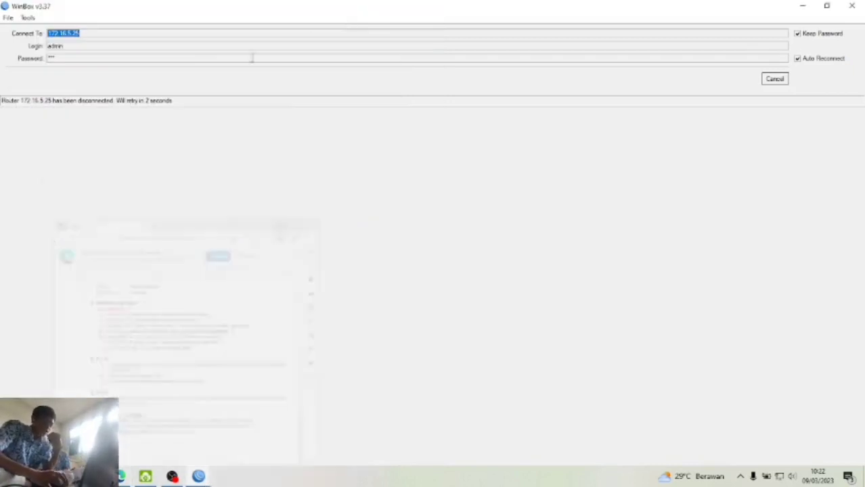
{"action": "left_click", "coordinate": [861, 8]}
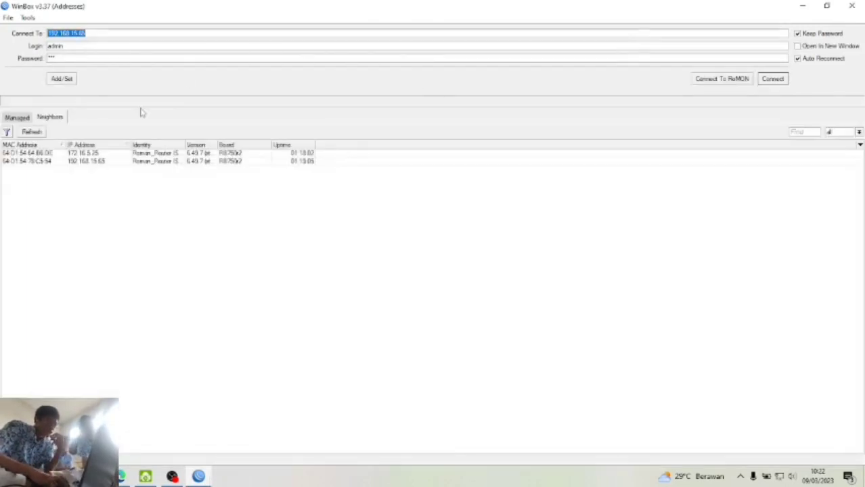
{"action": "left_click", "coordinate": [773, 79]}
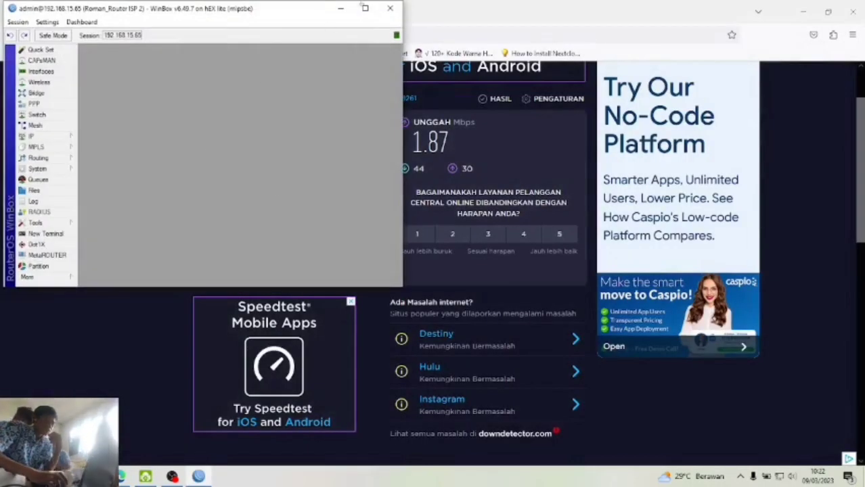
- Review the second router's log, stepping through its firewall entries including 194 and 181
{"action": "left_click_drag", "start_coordinate": [305, 10], "coordinate": [514, 33]}
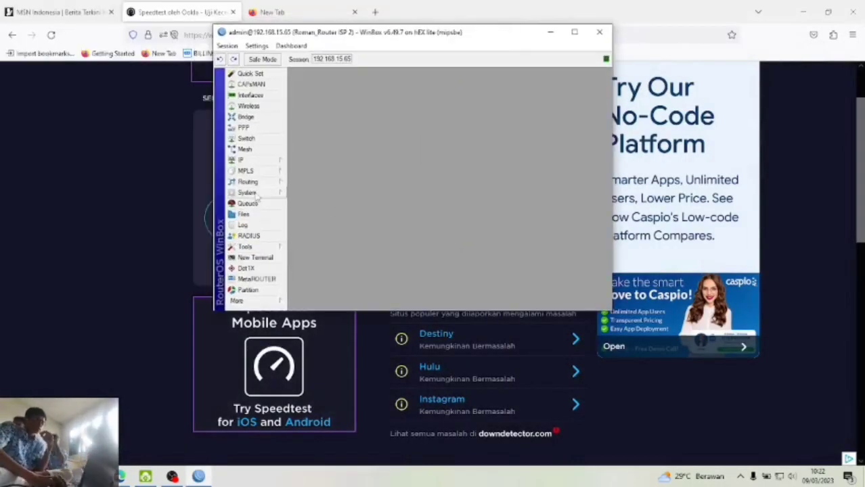
{"action": "left_click", "coordinate": [245, 225]}
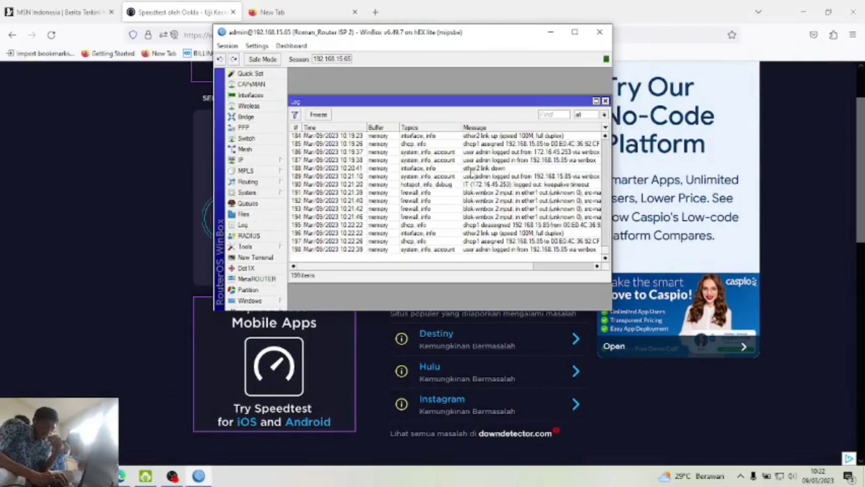
{"action": "left_click", "coordinate": [490, 210]}
{"action": "left_click", "coordinate": [471, 202]}
{"action": "left_click", "coordinate": [452, 218]}
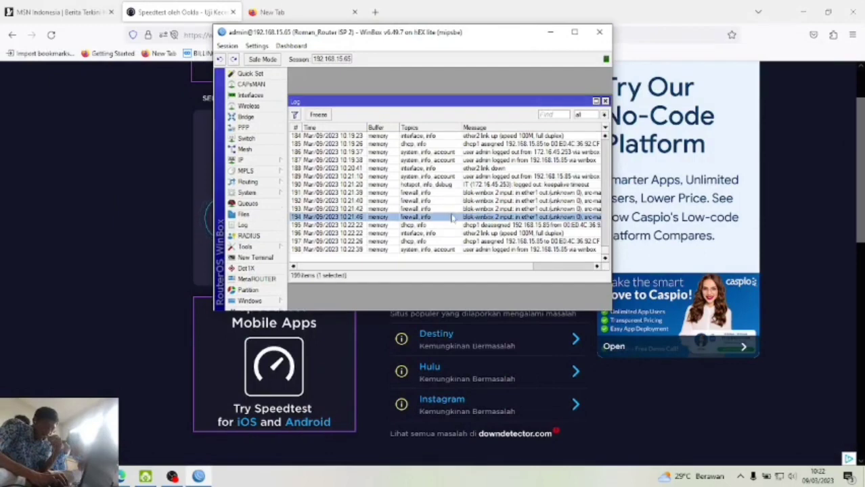
{"action": "left_click", "coordinate": [452, 210]}
{"action": "left_click", "coordinate": [455, 201]}
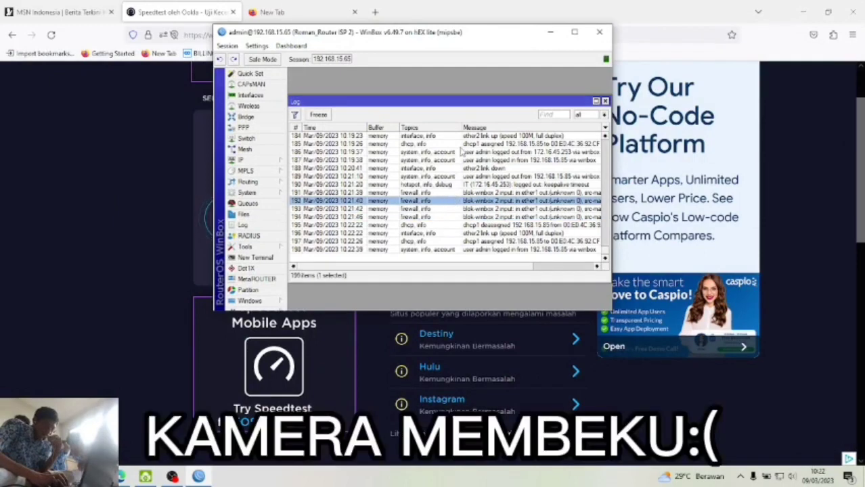
{"action": "left_click", "coordinate": [439, 217]}
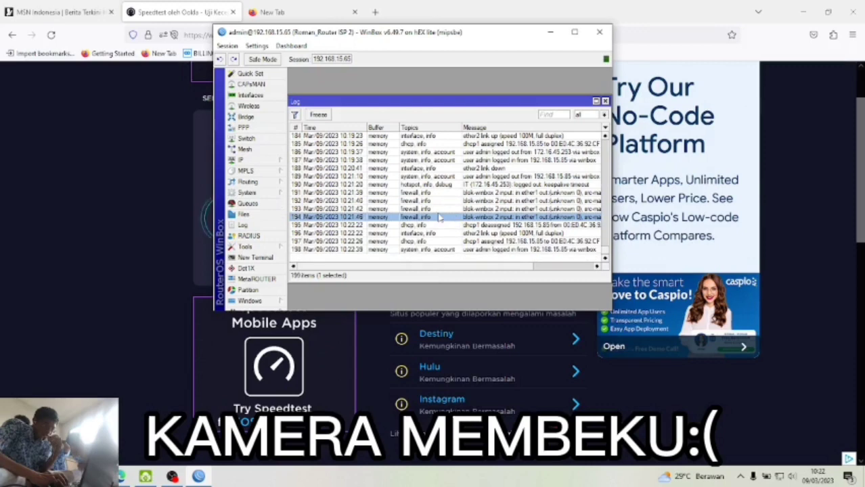
{"action": "scroll", "coordinate": [468, 211], "scroll_direction": "up", "scroll_amount": 4}
{"action": "left_click", "coordinate": [467, 211]}
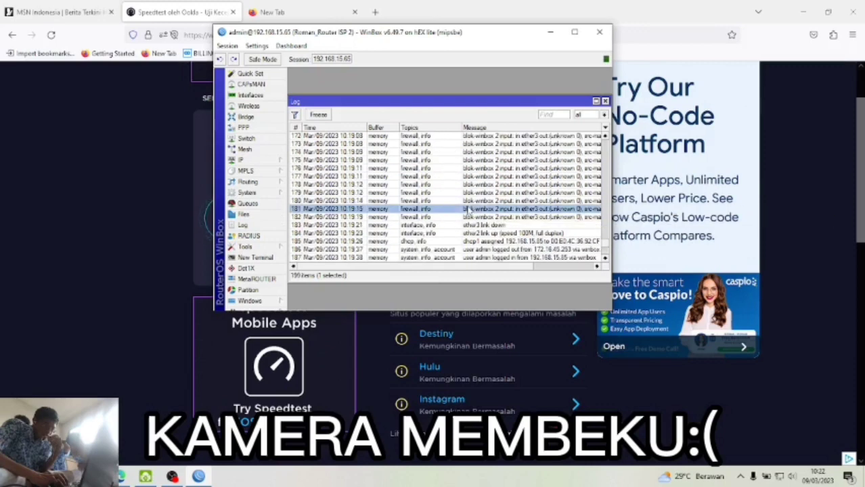
{"action": "scroll", "coordinate": [468, 211], "scroll_direction": "down", "scroll_amount": 2}
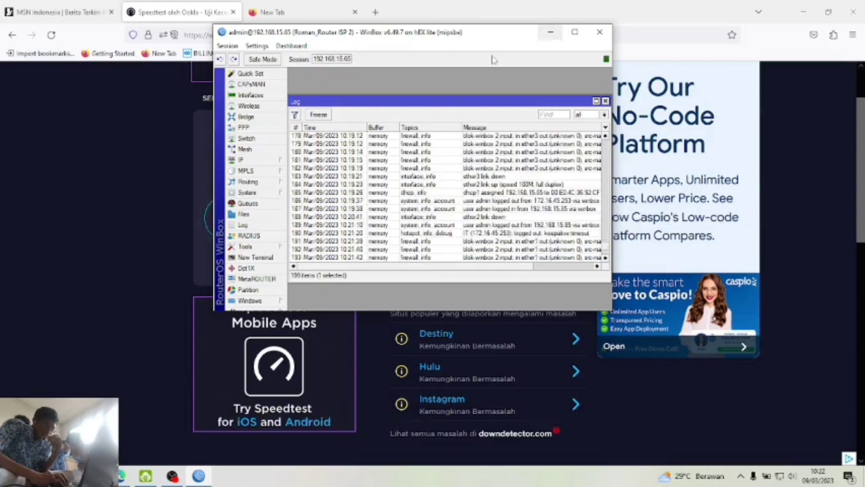
- Move the session aside and highlight the firewall task lines in the task PDF
{"action": "left_click_drag", "start_coordinate": [515, 32], "coordinate": [659, 39]}
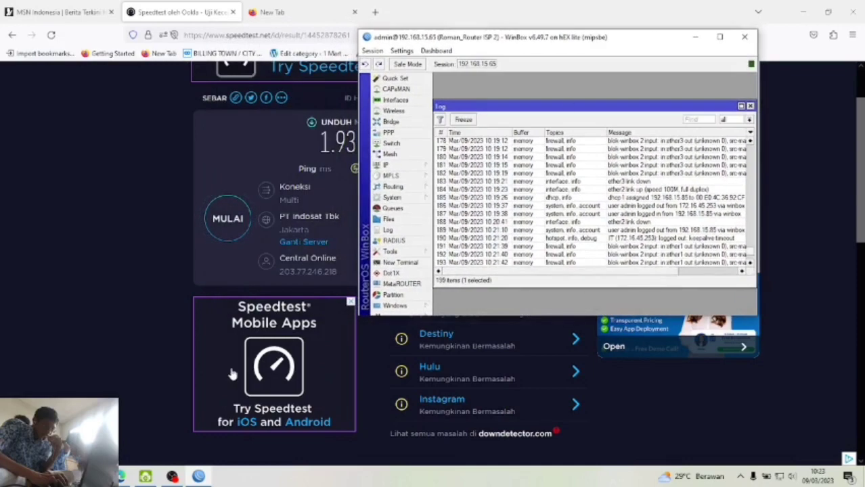
{"action": "left_click", "coordinate": [121, 476]}
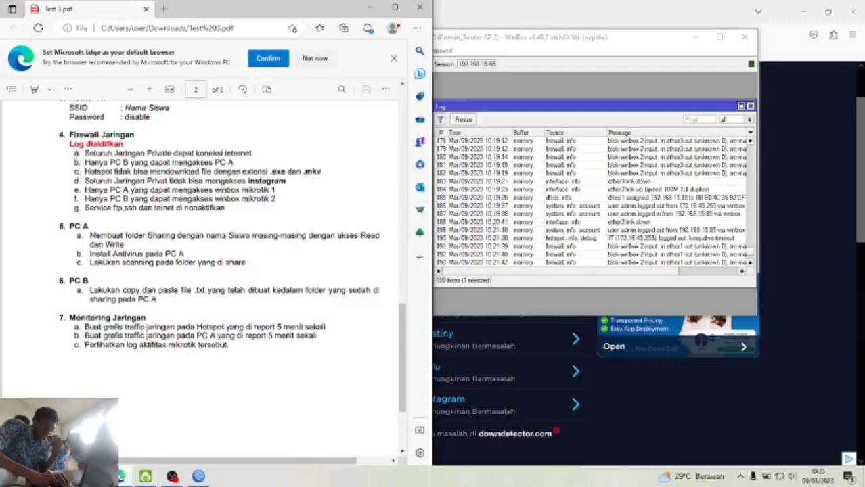
{"action": "left_click_drag", "start_coordinate": [85, 162], "coordinate": [238, 162]}
- Find 172.16.5.28 in the first router's DHCP leases, then begin a new firewall rule on 192.168.15.65
{"action": "left_click", "coordinate": [238, 163]}
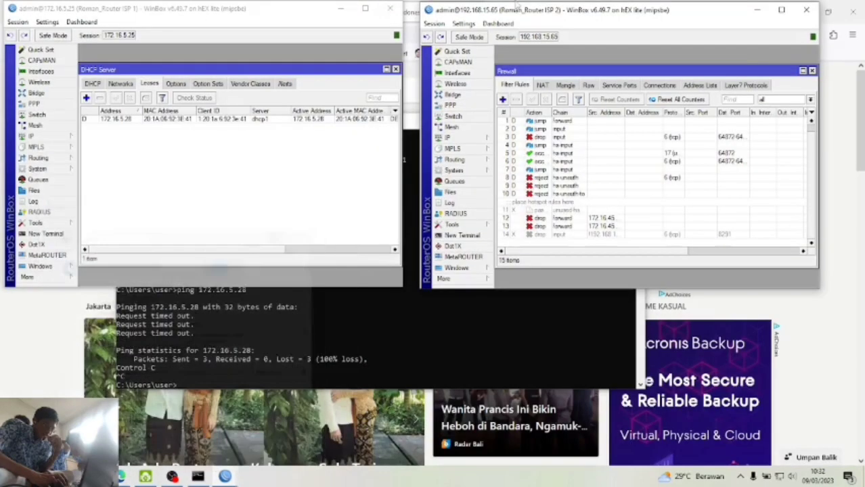
{"action": "left_click", "coordinate": [465, 144]}
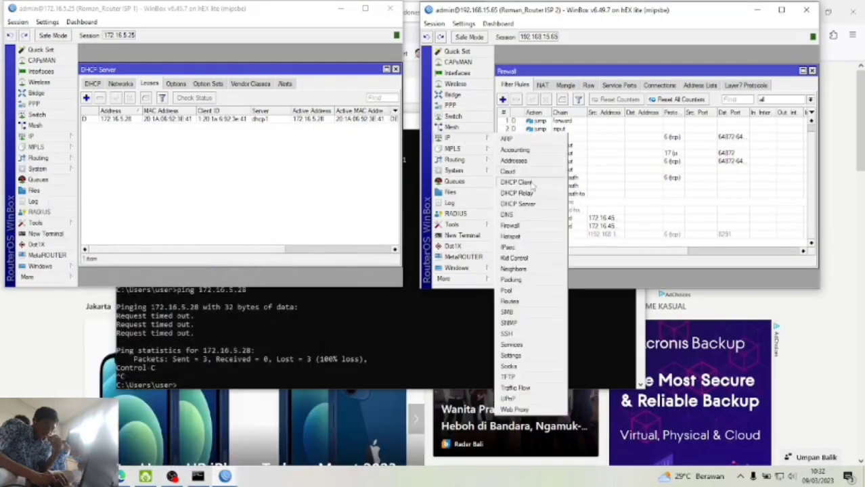
{"action": "left_click", "coordinate": [301, 171]}
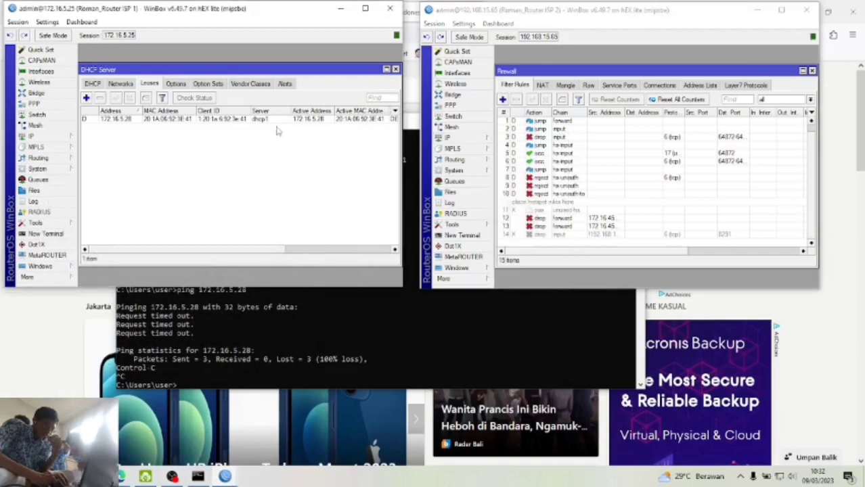
{"action": "left_click", "coordinate": [395, 70]}
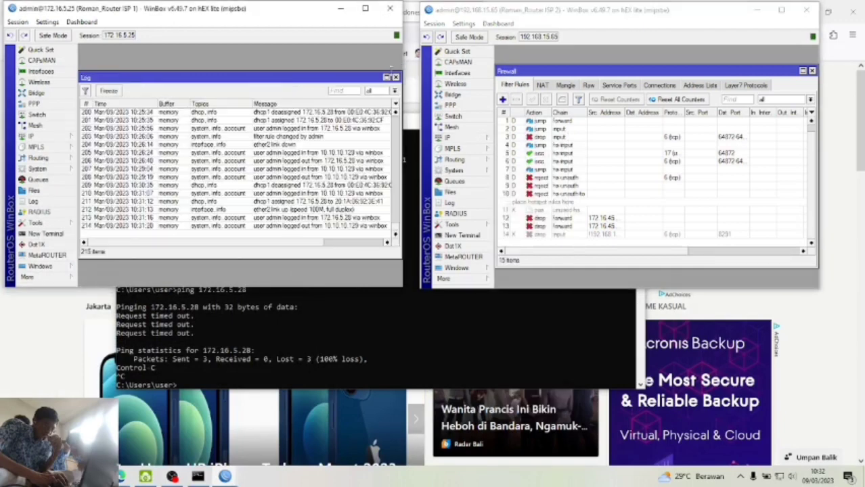
{"action": "left_click", "coordinate": [51, 137]}
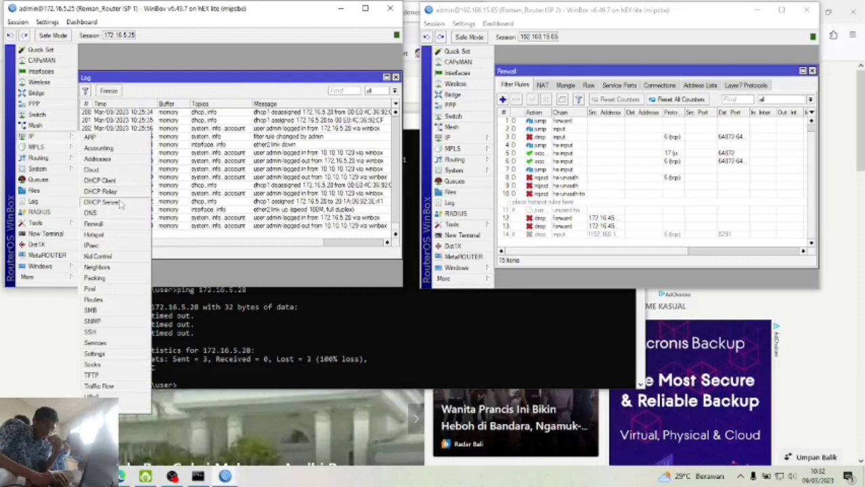
{"action": "left_click", "coordinate": [121, 202]}
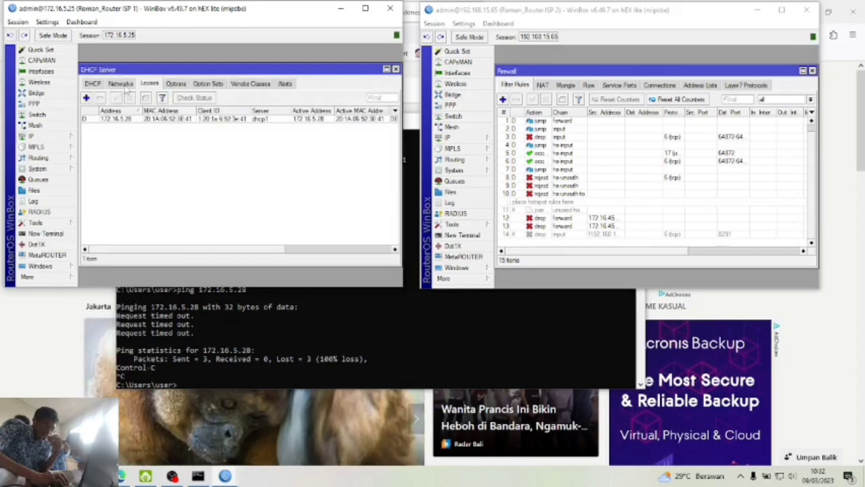
{"action": "left_click", "coordinate": [175, 120]}
{"action": "left_click_drag", "start_coordinate": [275, 251], "coordinate": [337, 253]}
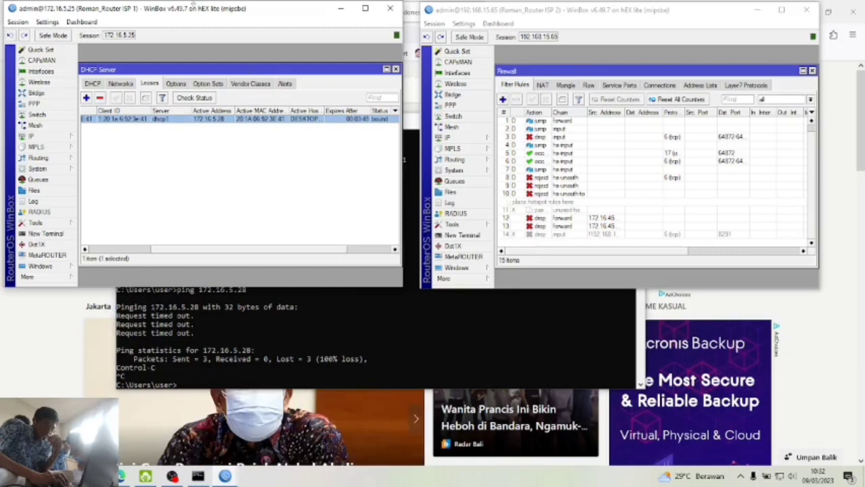
{"action": "left_click", "coordinate": [503, 100]}
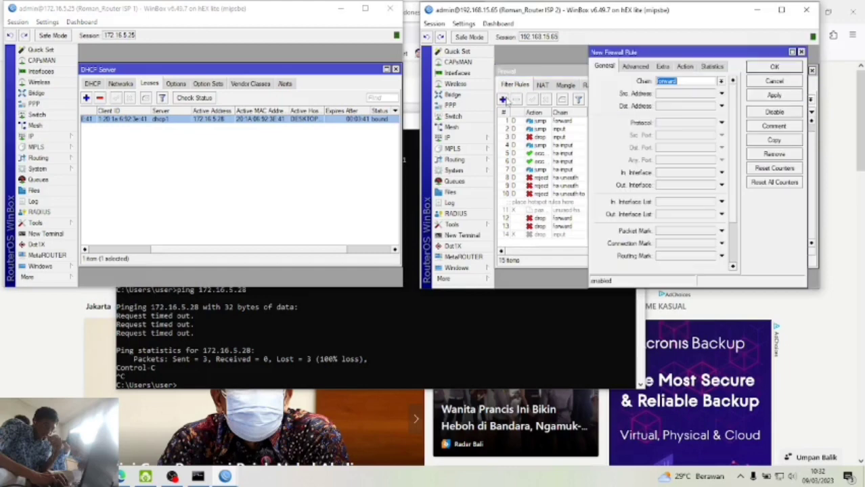
- Match the rule on source 192.168.15.84, destination 172.16.5.28 and protocol icmp
{"action": "left_click", "coordinate": [722, 94]}
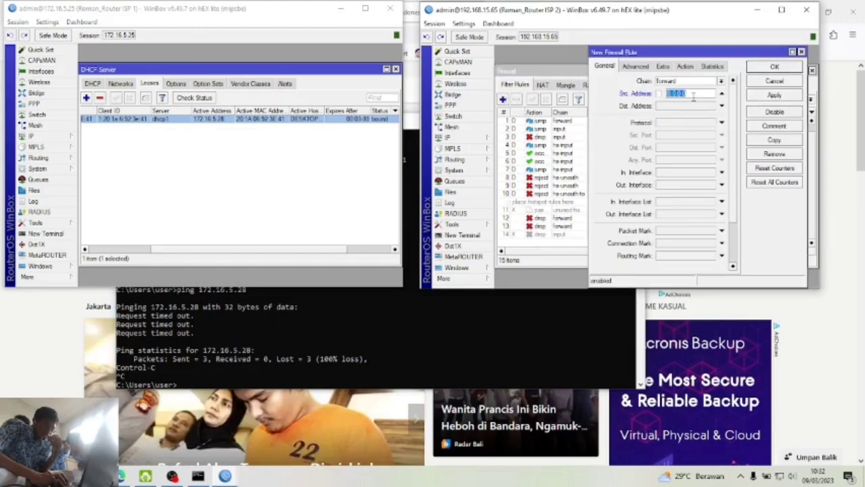
{"action": "left_click", "coordinate": [460, 137]}
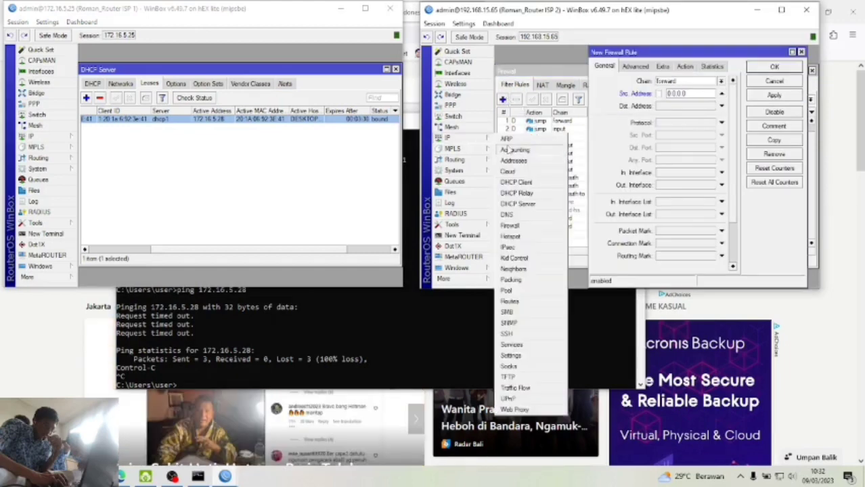
{"action": "left_click", "coordinate": [521, 204]}
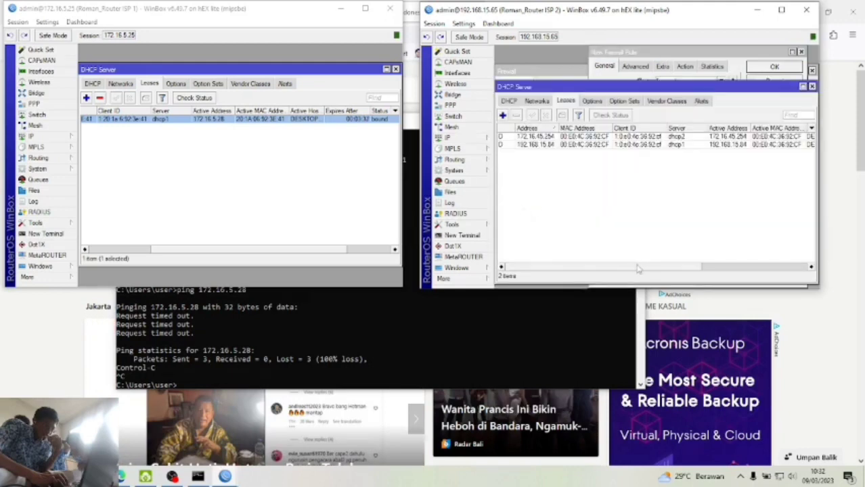
{"action": "left_click_drag", "start_coordinate": [643, 269], "coordinate": [723, 272]}
{"action": "left_click", "coordinate": [604, 146]}
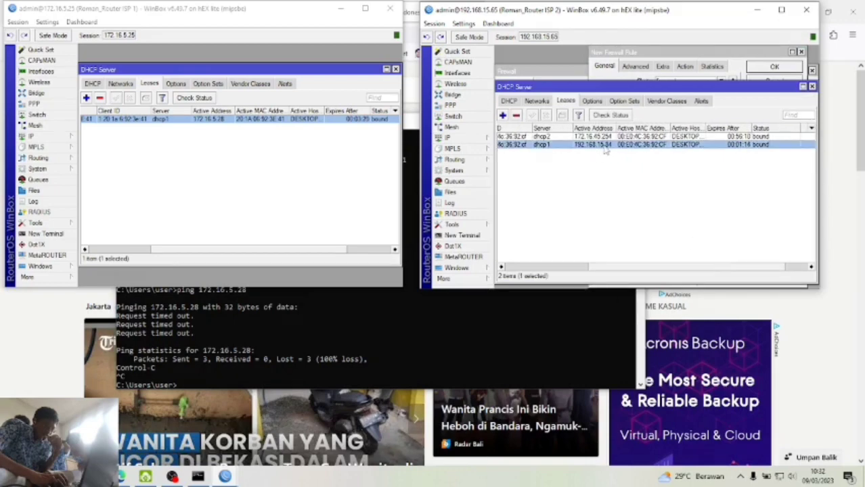
{"action": "left_click", "coordinate": [662, 57]}
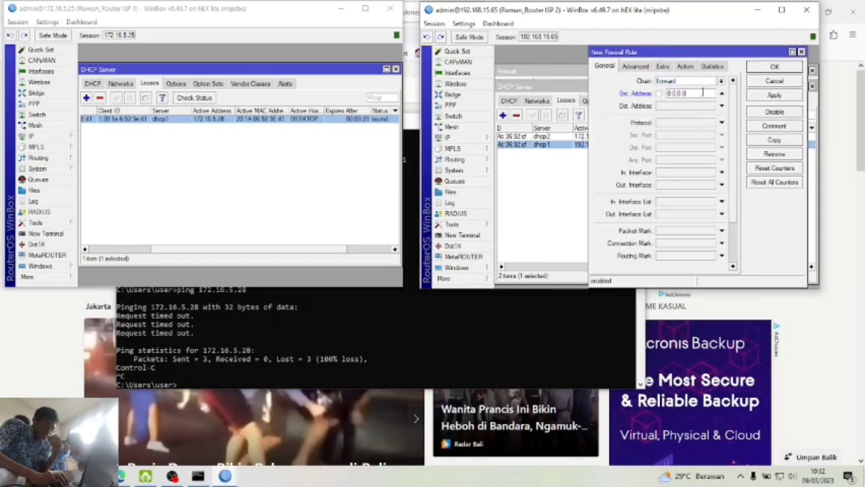
{"action": "type", "text": "192.168.15.84"}
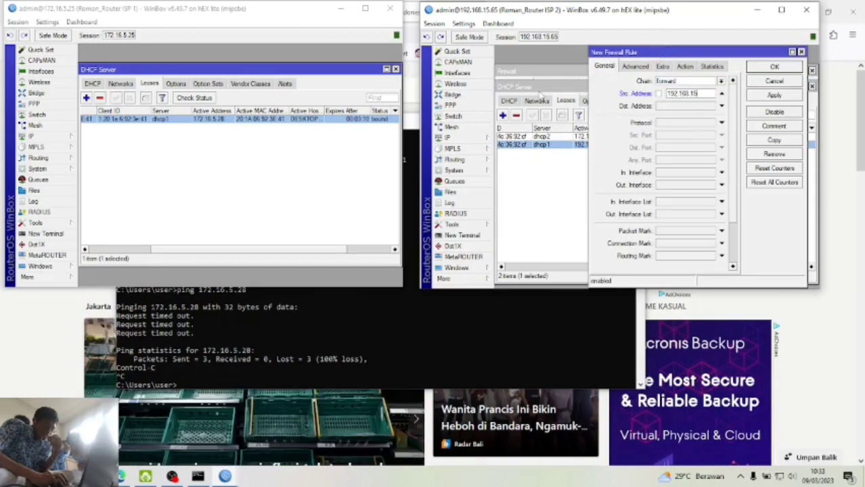
{"action": "left_click", "coordinate": [722, 107]}
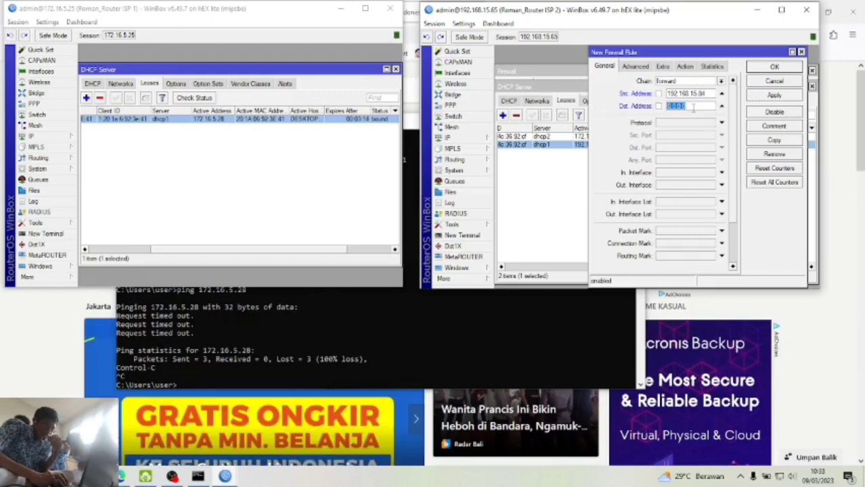
{"action": "type", "text": "172.16.5.28"}
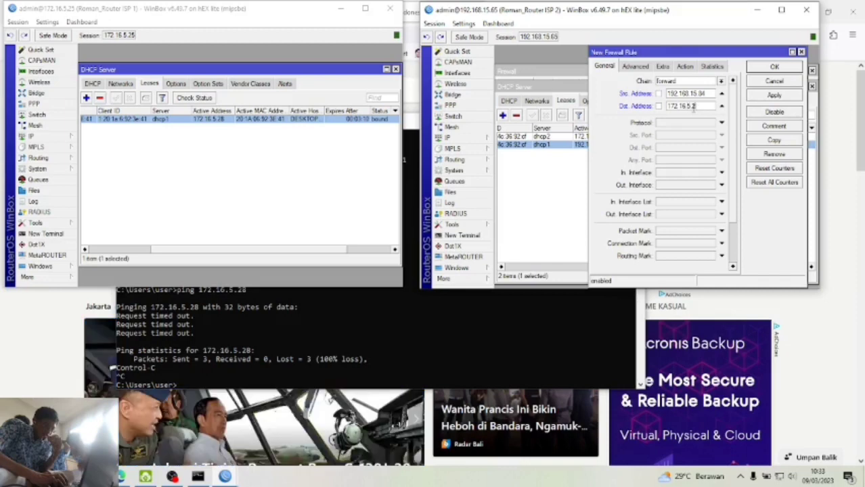
{"action": "left_click", "coordinate": [721, 124]}
{"action": "left_click", "coordinate": [712, 124]}
{"action": "left_click", "coordinate": [705, 134]}
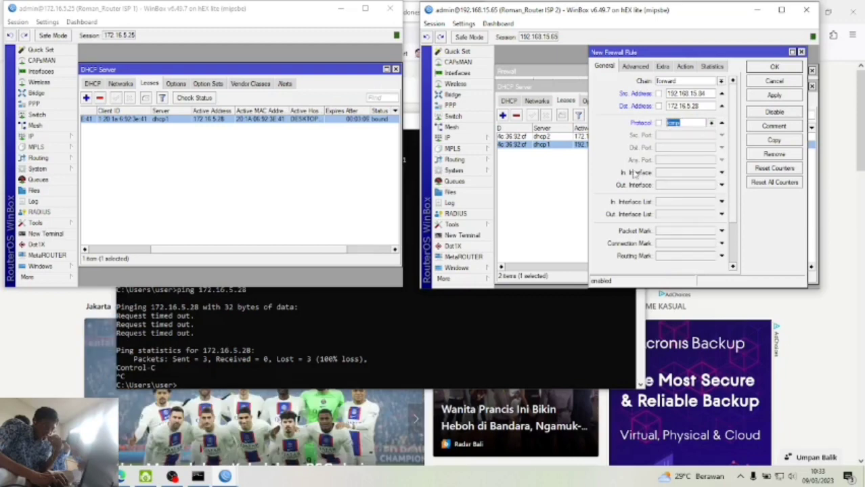
- Set the action to reject with logging prefix 'reject pc c to a', and save the rule
{"action": "left_click", "coordinate": [685, 67]}
{"action": "left_click", "coordinate": [674, 81]}
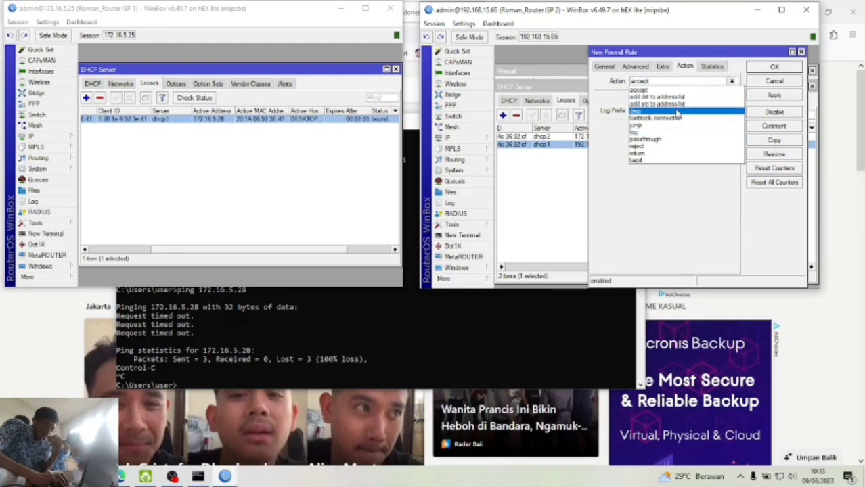
{"action": "left_click", "coordinate": [659, 147]}
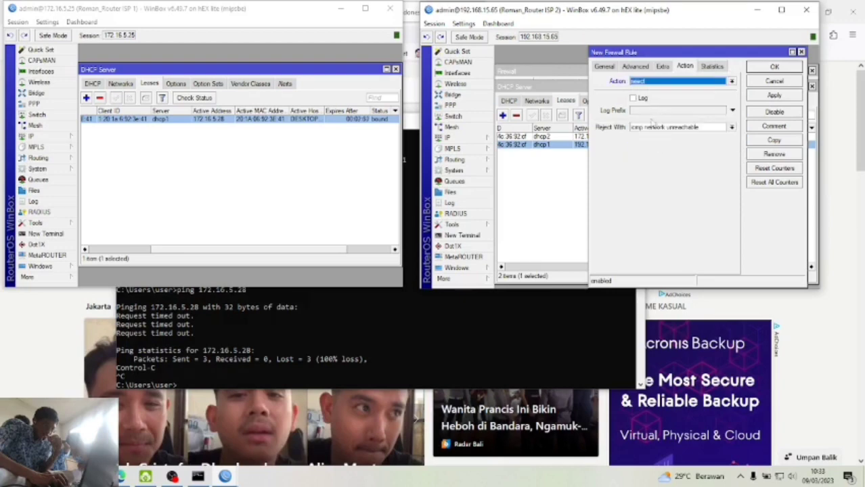
{"action": "left_click", "coordinate": [633, 98]}
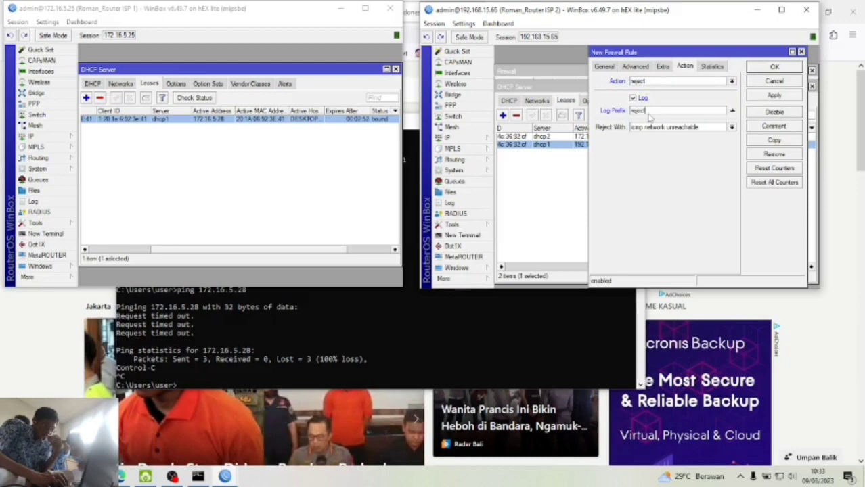
{"action": "left_click", "coordinate": [649, 113]}
{"action": "type", "text": "reject pc"}
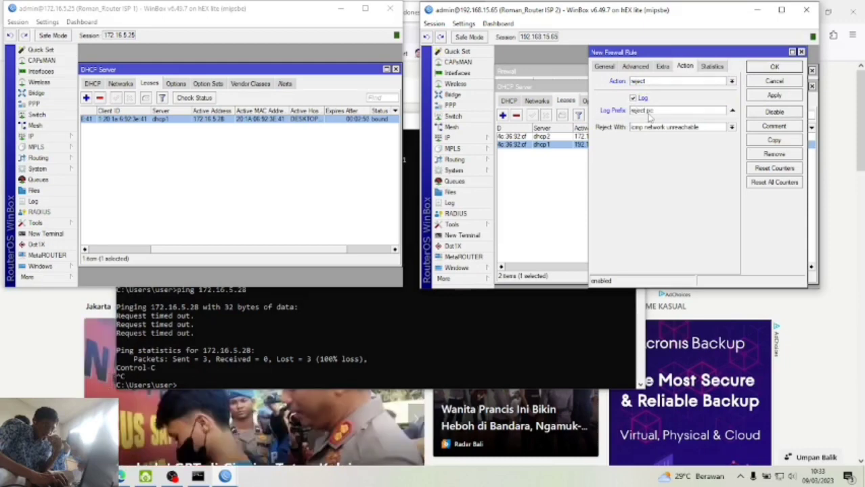
{"action": "type", "text": " c to s"}
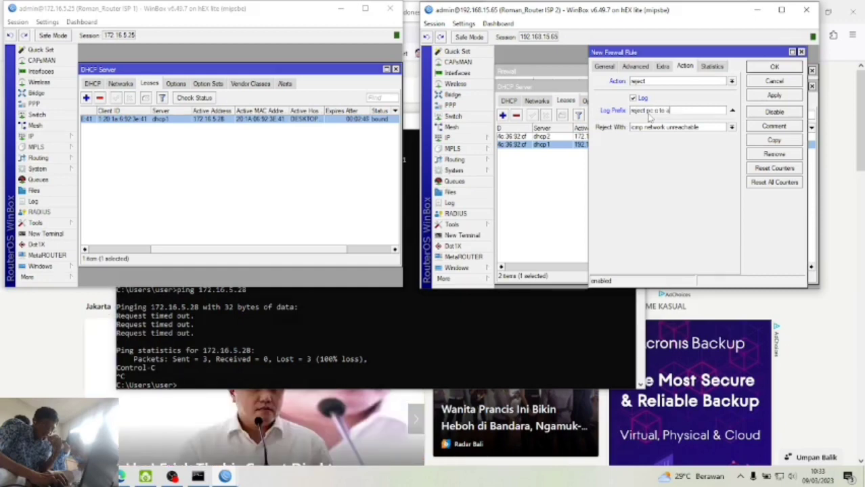
{"action": "left_click", "coordinate": [786, 95]}
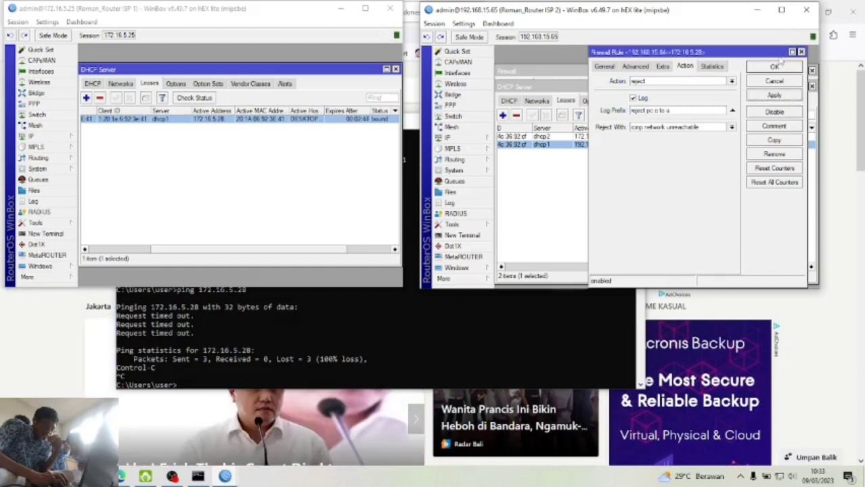
{"action": "left_click", "coordinate": [773, 71]}
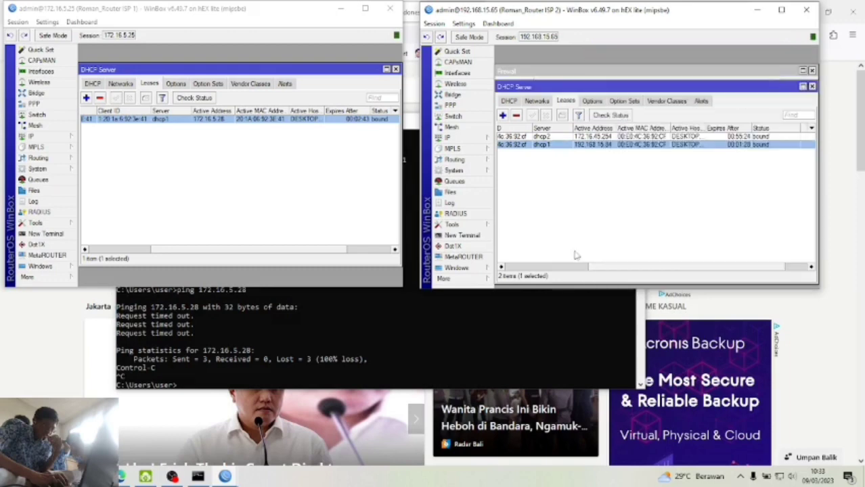
- From the ISP 2 router's terminal, ping 172.16.5.28 and stop after two successful replies
{"action": "left_click", "coordinate": [477, 235]}
{"action": "type", "text": "ping 17"}
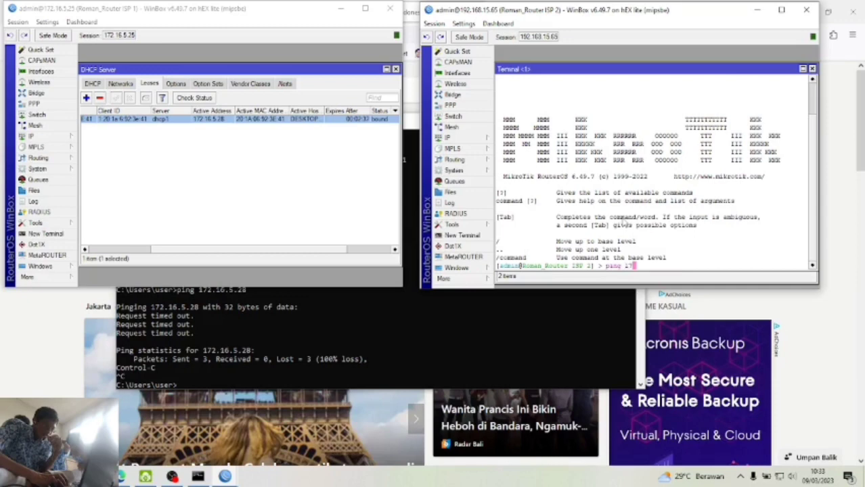
{"action": "type", "text": "2.16"}
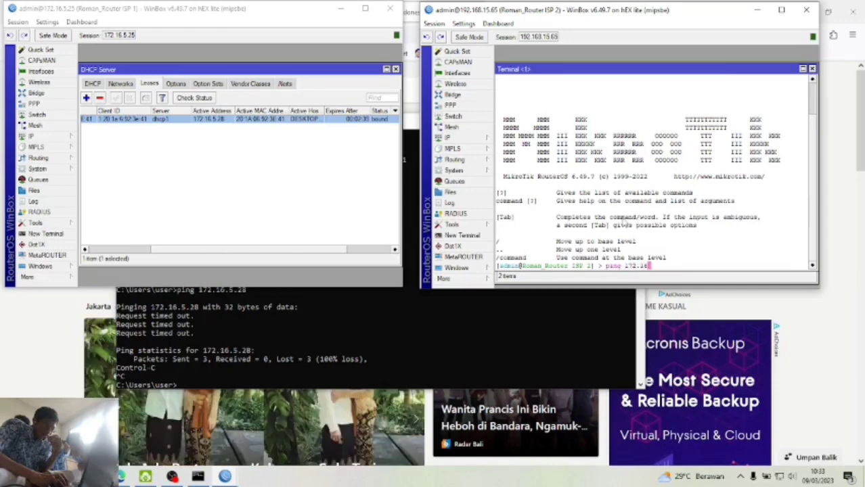
{"action": "type", "text": ".5.28"}
{"action": "key", "text": "Return"}
{"action": "key", "text": "ctrl+c"}
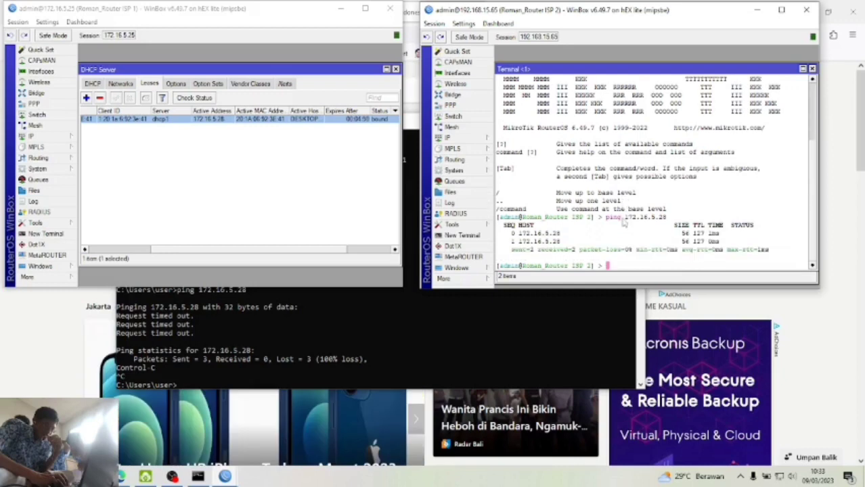
- Ping 172.16.5.28 from the PC's Command Prompt, getting Destination net unreachable from 192.168.15.65
{"action": "left_click", "coordinate": [347, 364]}
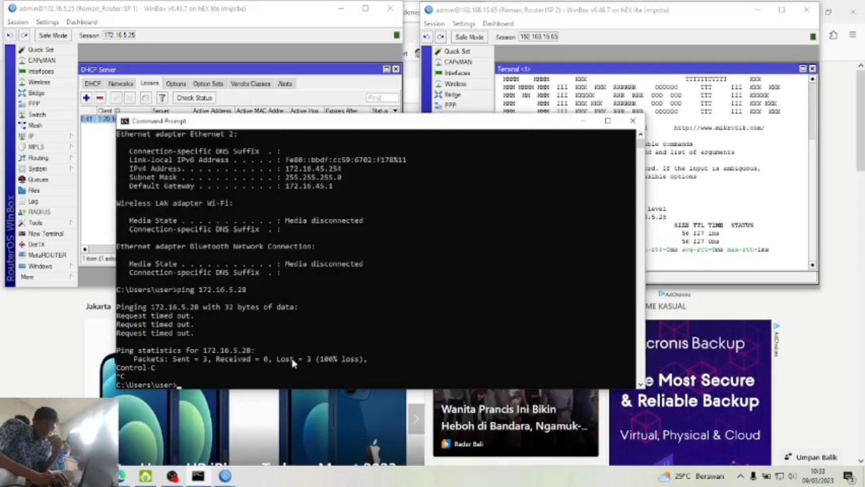
{"action": "type", "text": "ping 172."}
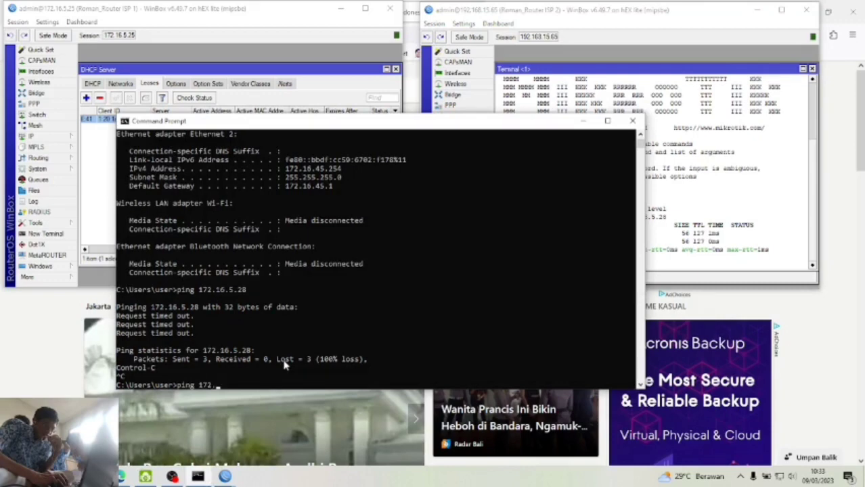
{"action": "type", "text": "16.5"}
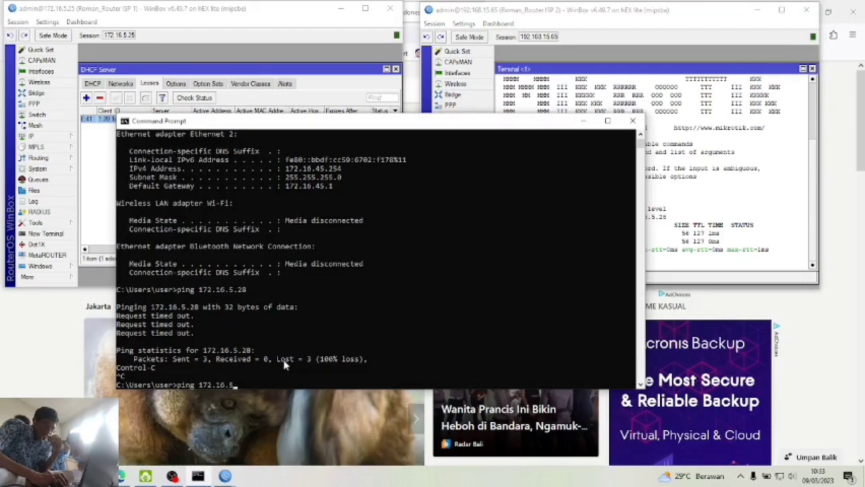
{"action": "type", "text": ".28"}
{"action": "key", "text": "Return"}
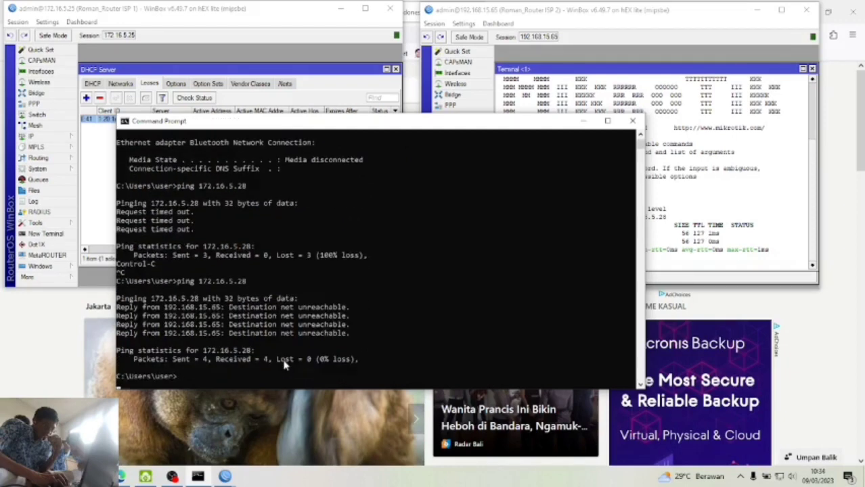
{"action": "key", "text": "Return"}
- Open firewall rule 15 on the ISP 2 router, check its 192.168.15.84 source address, and close it
{"action": "left_click", "coordinate": [688, 158]}
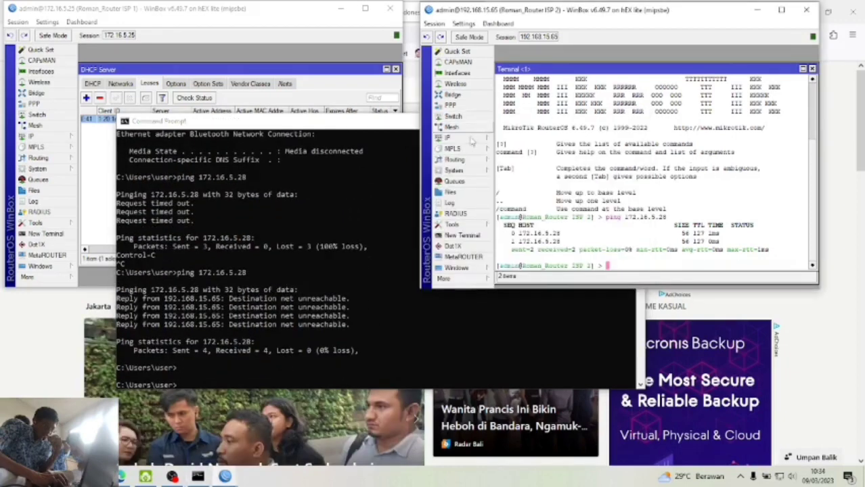
{"action": "left_click", "coordinate": [447, 137]}
{"action": "left_click", "coordinate": [538, 231]}
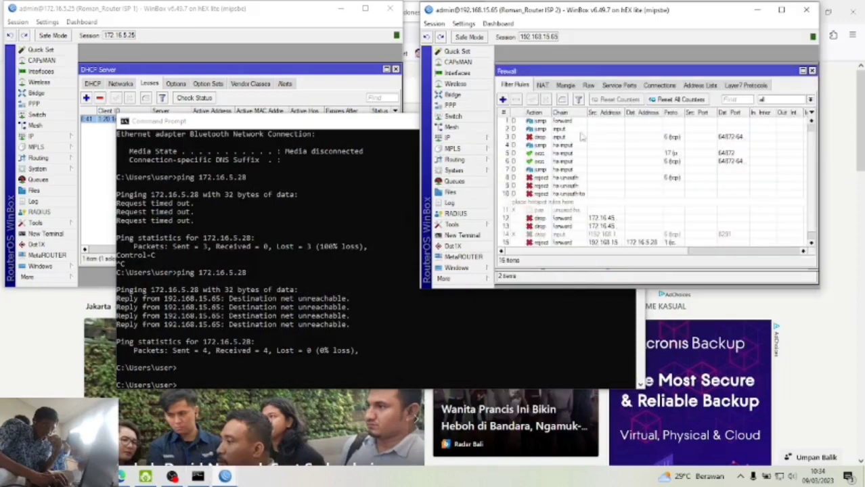
{"action": "double_click", "coordinate": [599, 243]}
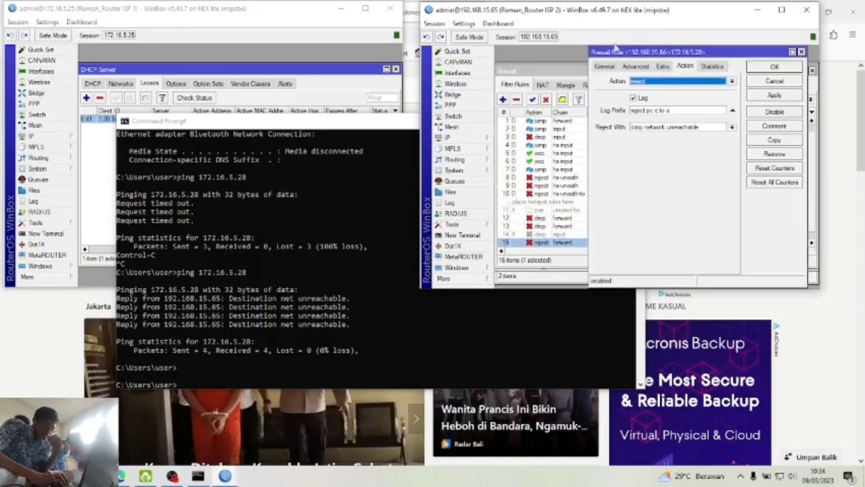
{"action": "left_click", "coordinate": [604, 66]}
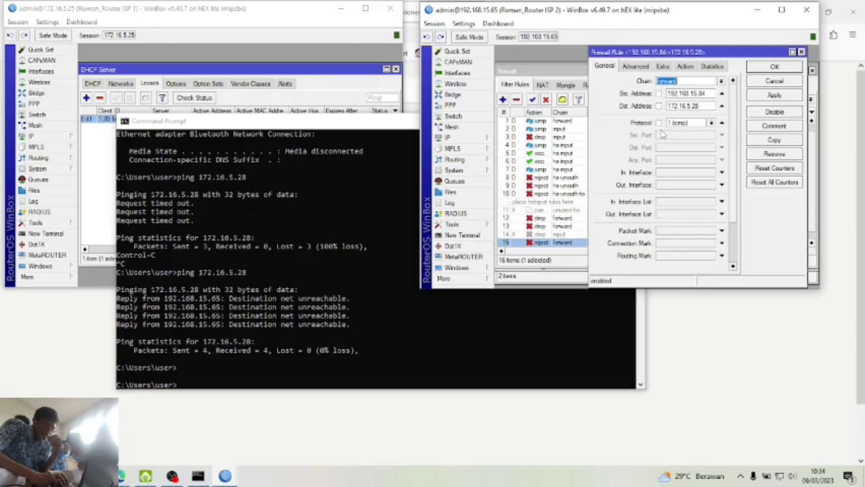
{"action": "left_click", "coordinate": [702, 94]}
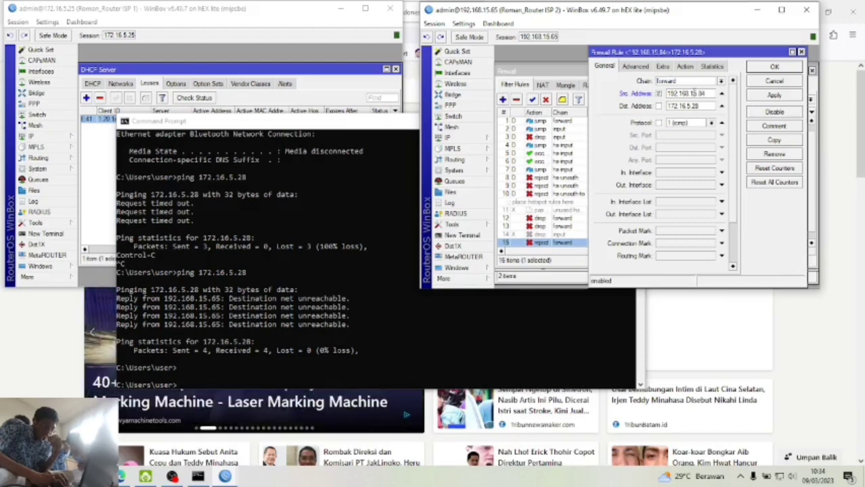
{"action": "left_click_drag", "start_coordinate": [666, 94], "coordinate": [708, 93]}
{"action": "left_click", "coordinate": [679, 106]}
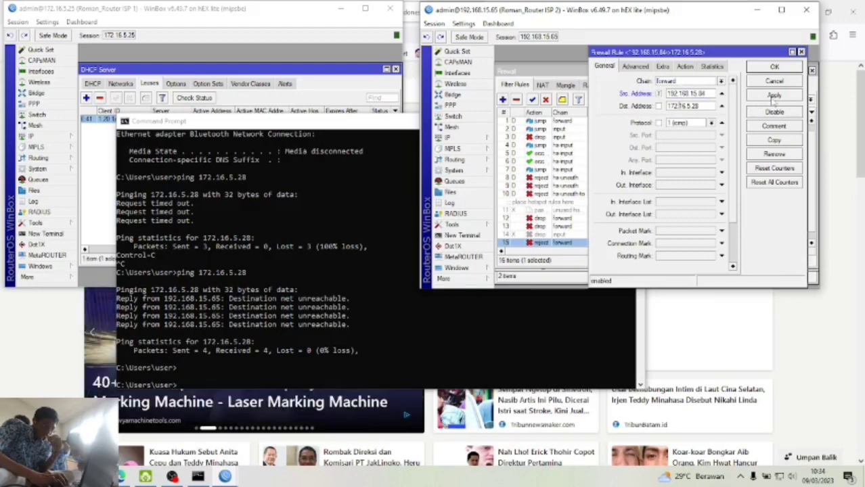
{"action": "left_click", "coordinate": [775, 68]}
- Recall the previous ping 172.16.5.28 command in Command Prompt
{"action": "left_click", "coordinate": [463, 257]}
{"action": "left_click", "coordinate": [332, 295]}
{"action": "key", "text": "Up"}
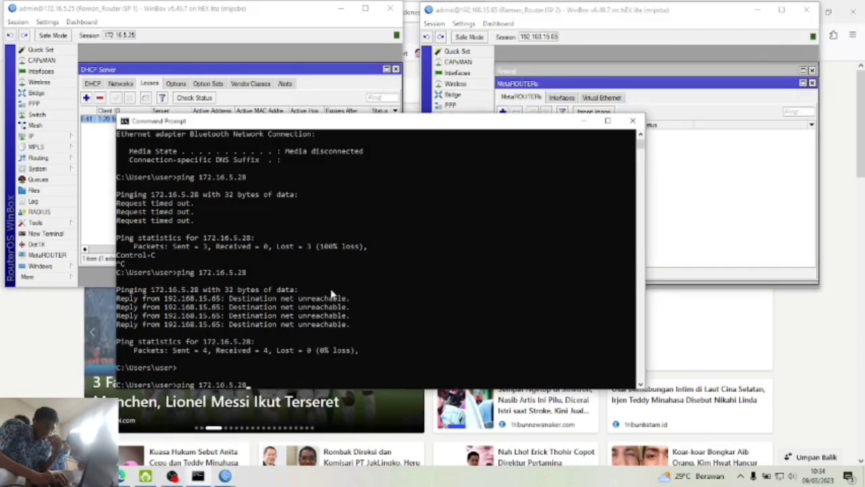
- Rerun ping 172.16.5.28 from the PC at 172.16.45.254, getting Destination net unreachable from 172.16.45.1
{"action": "key", "text": "Return"}
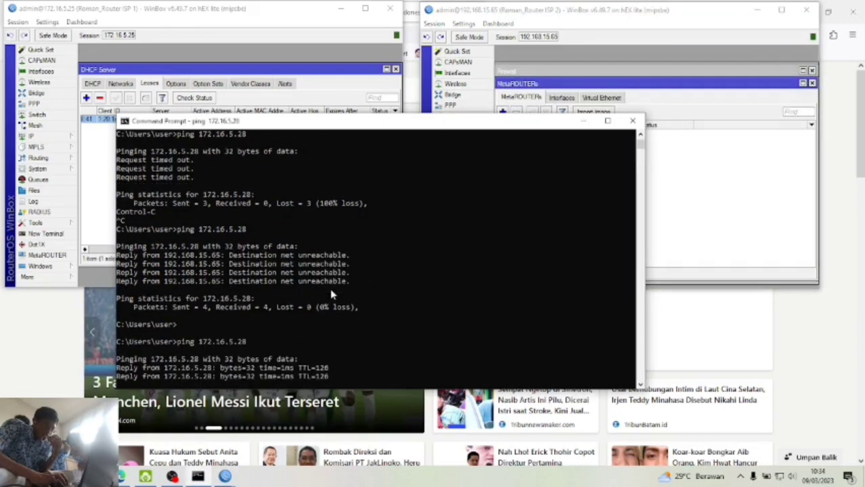
{"action": "key", "text": "ctrl+c"}
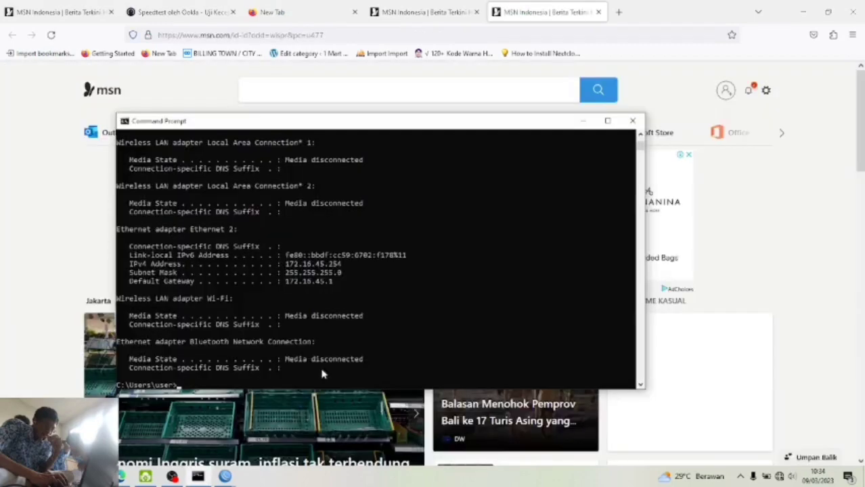
{"action": "left_click_drag", "start_coordinate": [285, 264], "coordinate": [397, 269]}
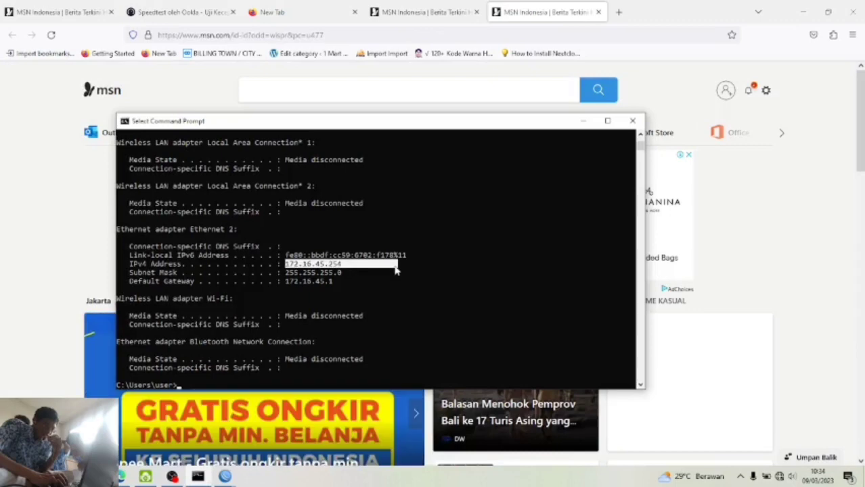
{"action": "left_click", "coordinate": [242, 383]}
{"action": "type", "text": "ping 172.16.5.2"}
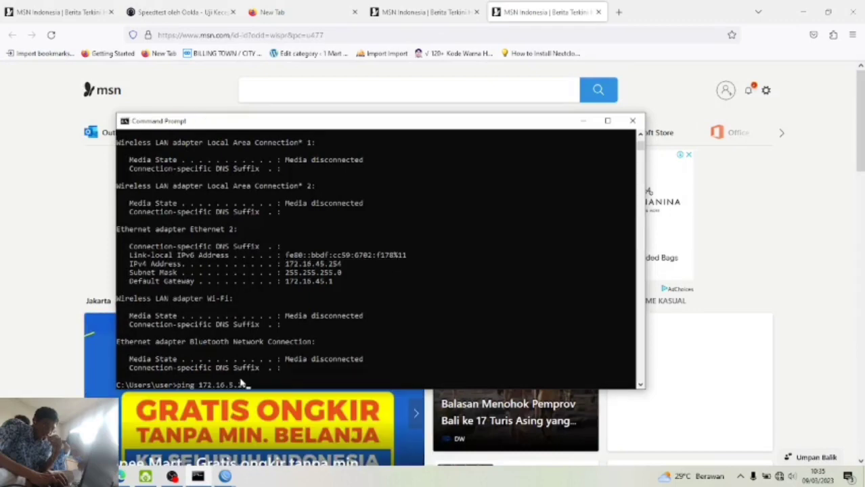
{"action": "type", "text": "8"}
{"action": "key", "text": "Return"}
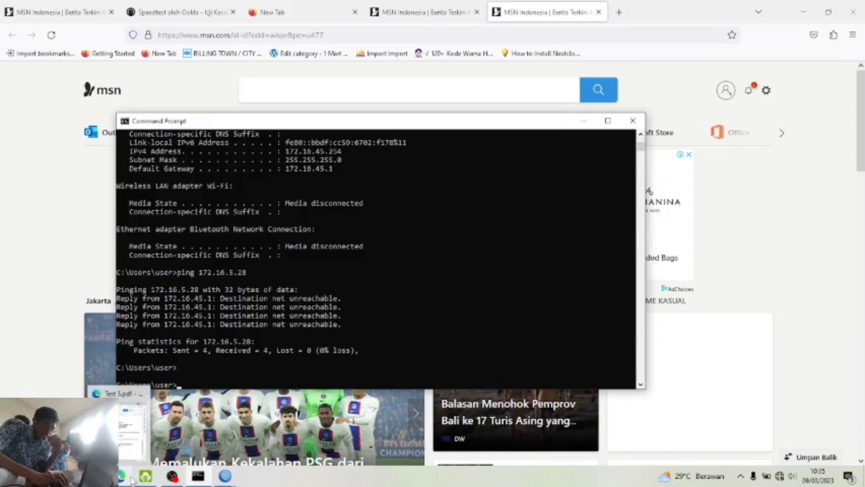
{"action": "mouse_move", "coordinate": [173, 478]}
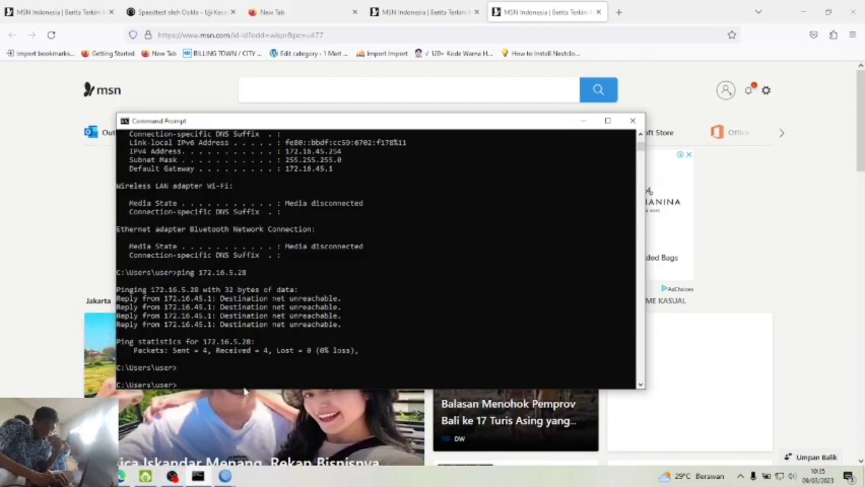
{"action": "mouse_move", "coordinate": [223, 477]}
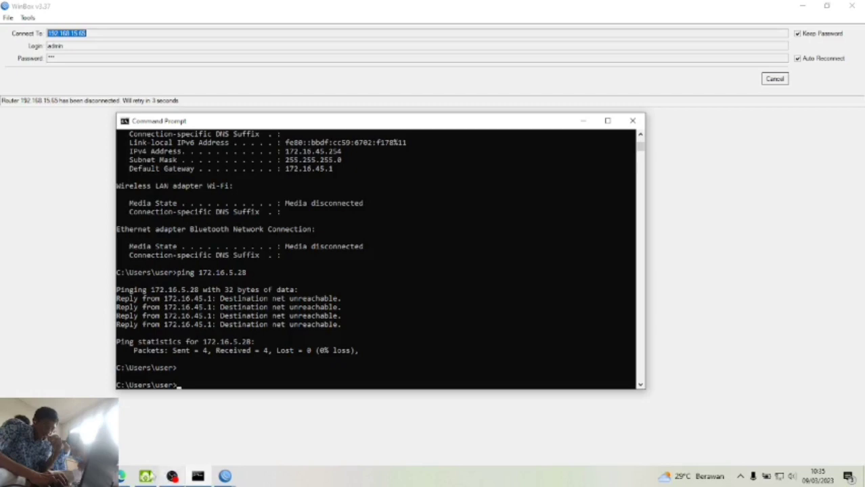
- Review the Test 3.pdf task list, then return to the 172.16.5.25 router session
{"action": "left_click", "coordinate": [122, 476]}
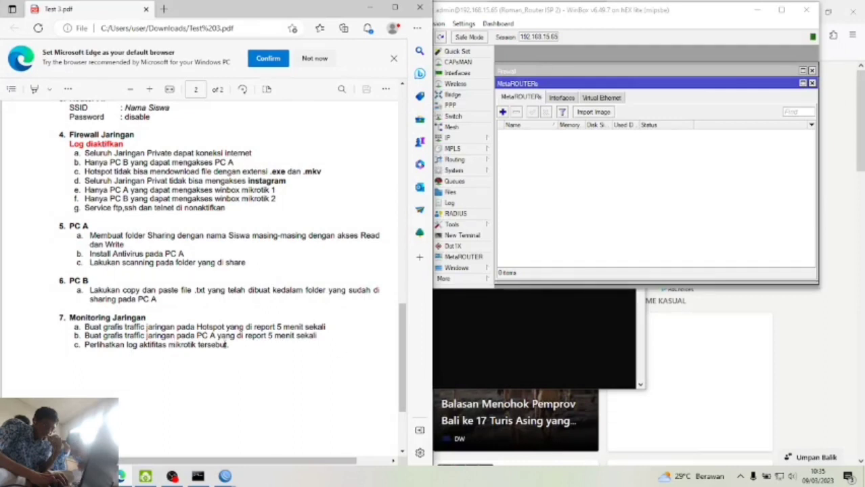
{"action": "left_click", "coordinate": [489, 349]}
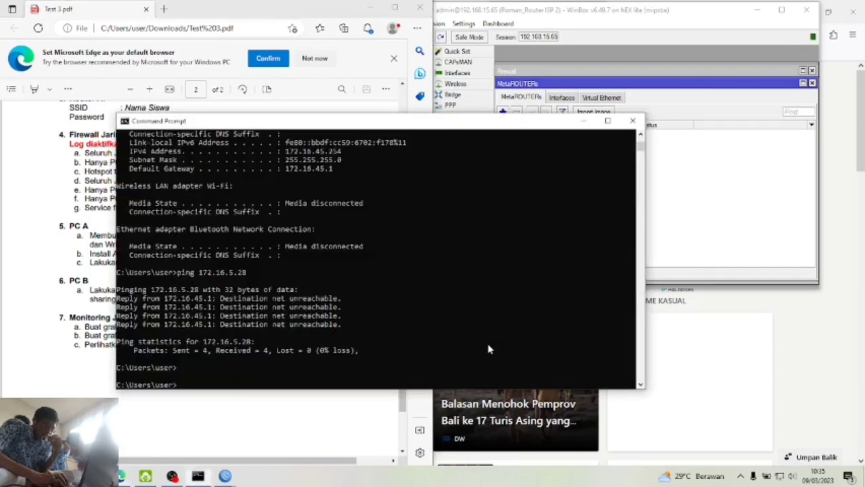
{"action": "left_click", "coordinate": [747, 374]}
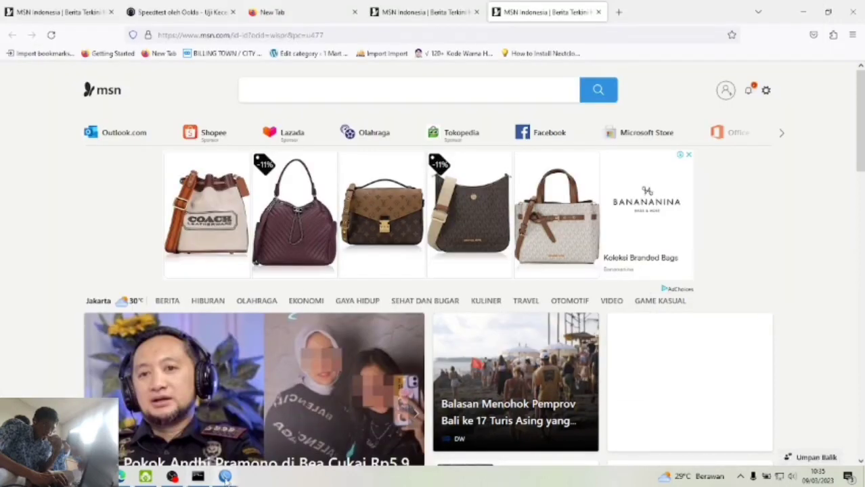
{"action": "left_click", "coordinate": [264, 440]}
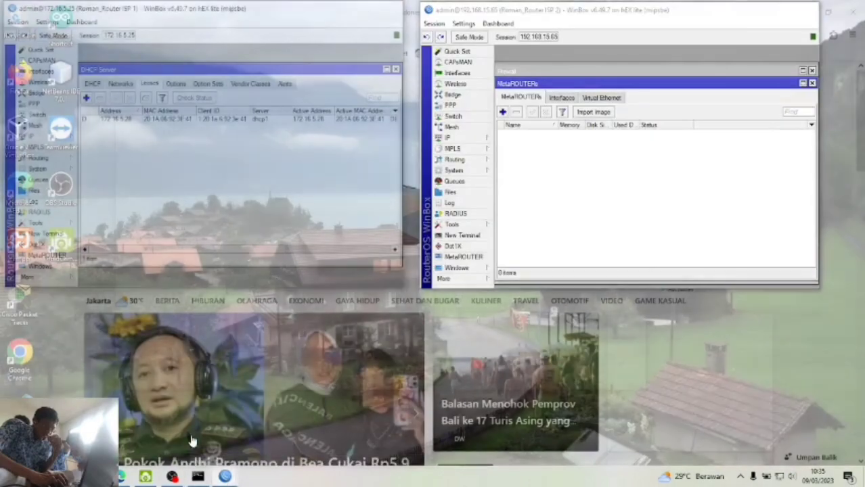
- On the ISP 1 router, set graphing storage to 5min and add an ether2 interface graphing rule
{"action": "left_click", "coordinate": [192, 440]}
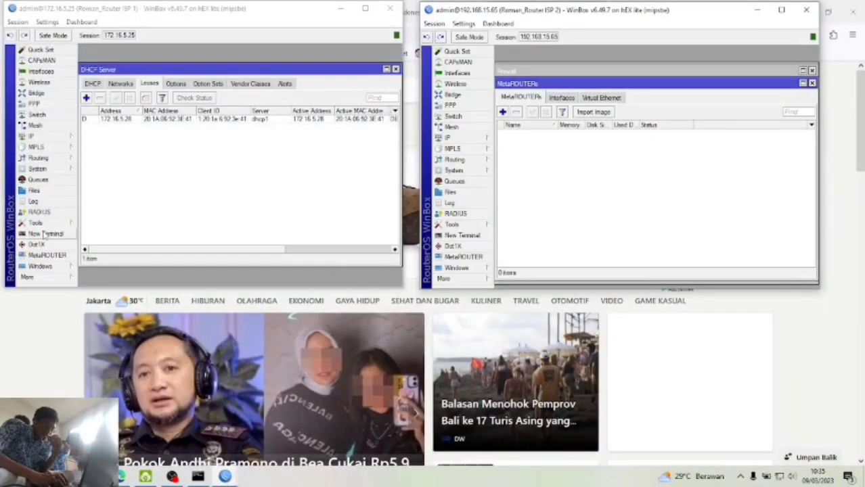
{"action": "left_click", "coordinate": [46, 225]}
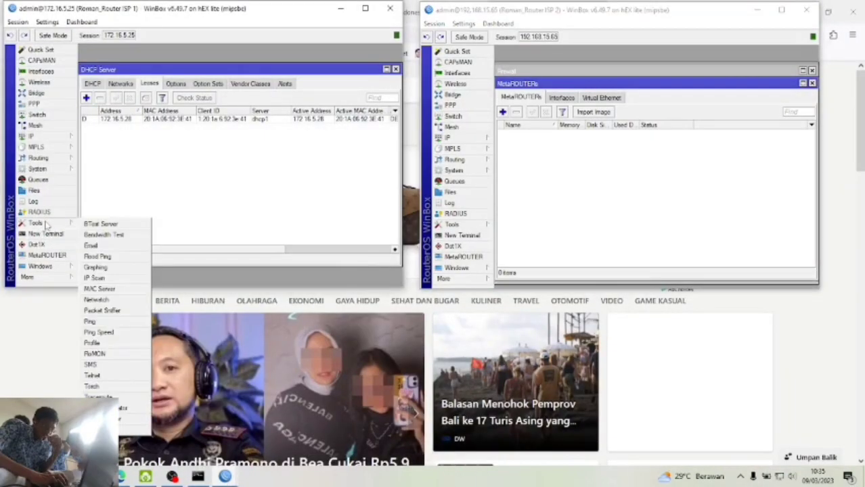
{"action": "left_click", "coordinate": [101, 268]}
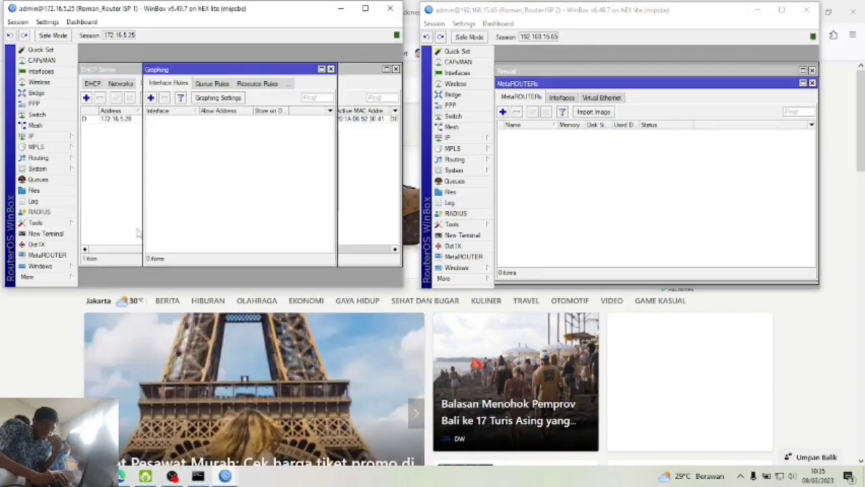
{"action": "left_click", "coordinate": [212, 100]}
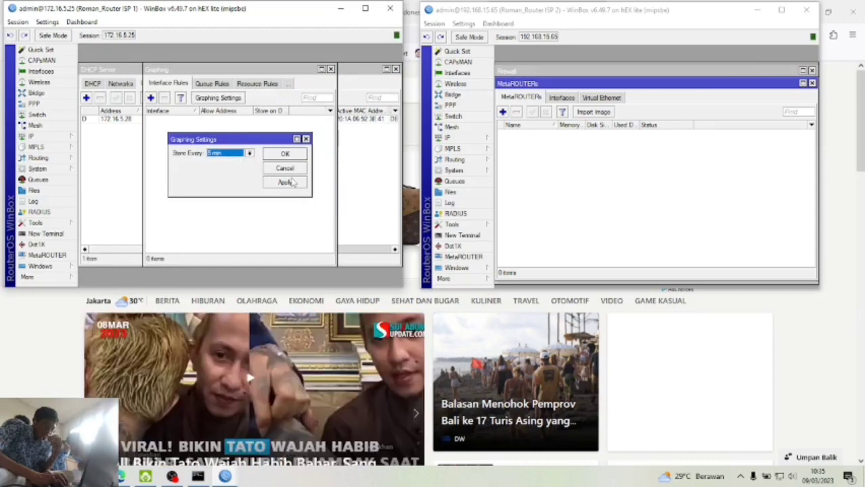
{"action": "left_click", "coordinate": [285, 182]}
{"action": "left_click", "coordinate": [285, 155]}
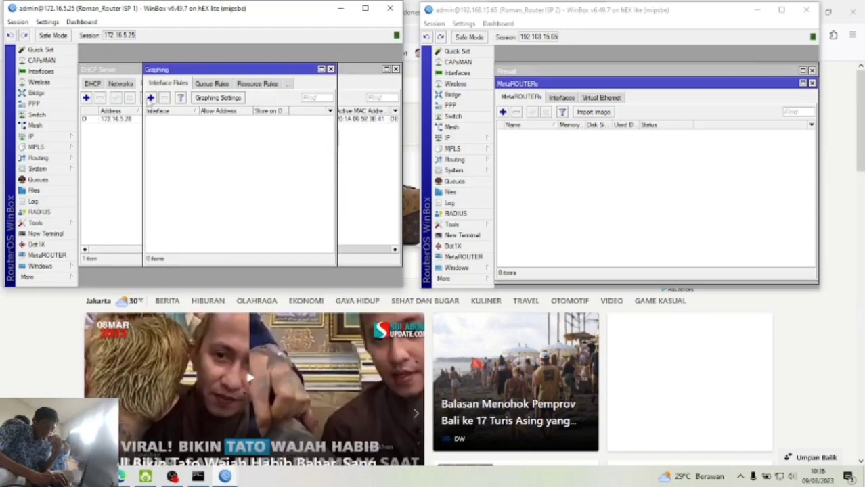
{"action": "left_click", "coordinate": [150, 98]}
{"action": "left_click", "coordinate": [220, 141]}
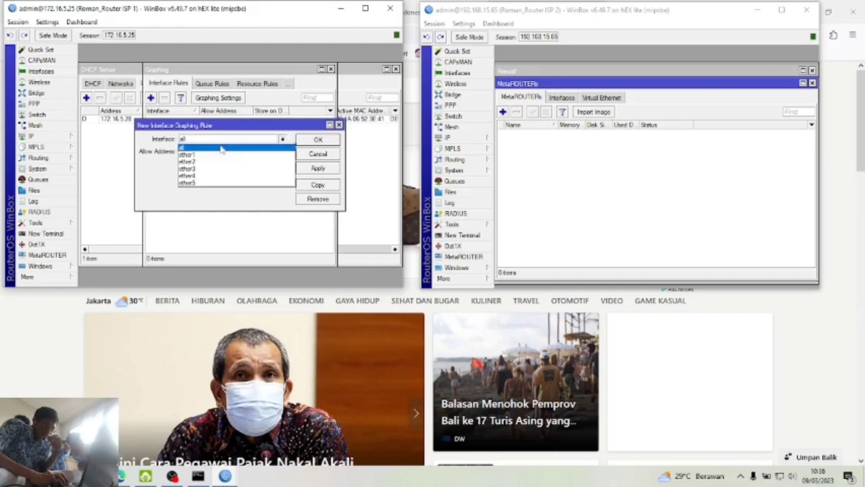
{"action": "left_click", "coordinate": [222, 163]}
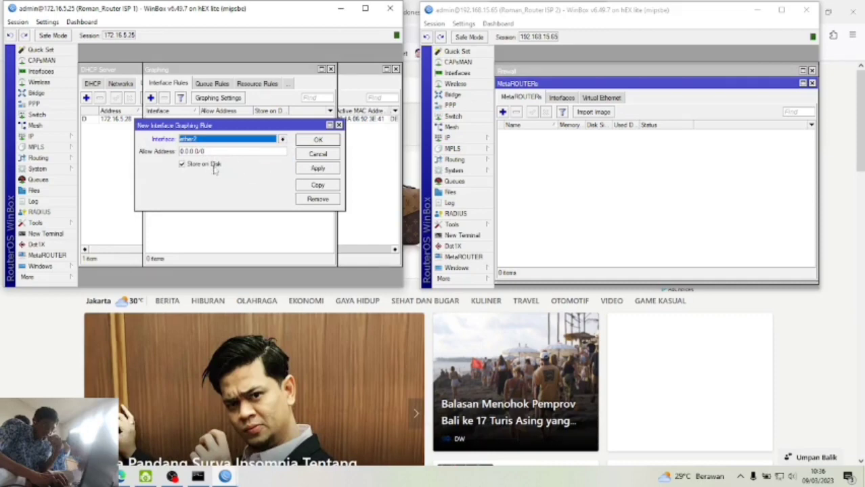
{"action": "left_click", "coordinate": [319, 171]}
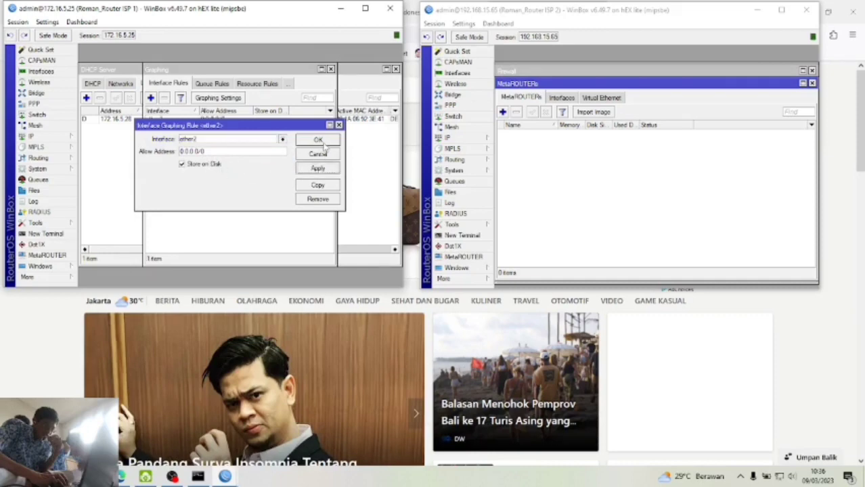
{"action": "left_click", "coordinate": [322, 142]}
- On the ISP 2 router, keep 5min graphing storage and add an ether3 interface graphing rule
{"action": "left_click", "coordinate": [573, 164]}
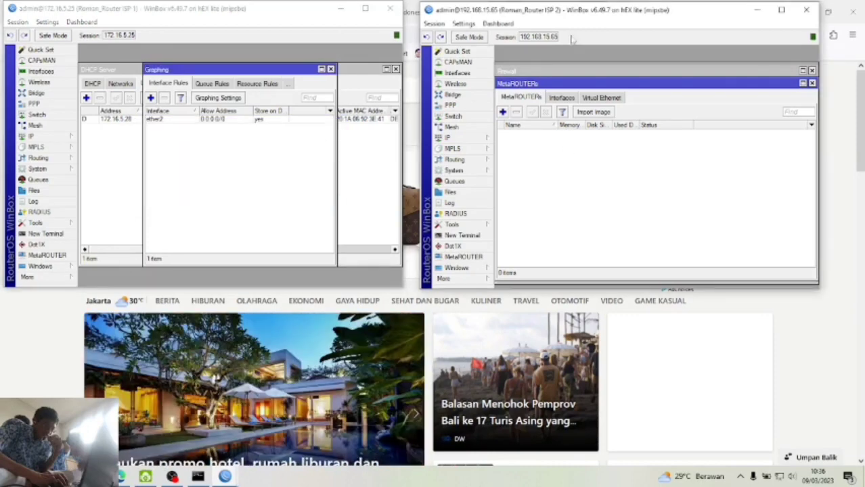
{"action": "left_click", "coordinate": [460, 215]}
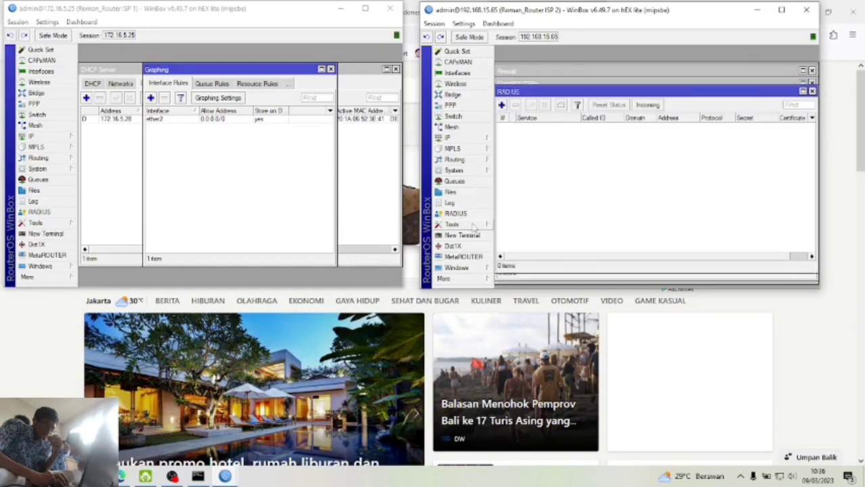
{"action": "left_click", "coordinate": [472, 225]}
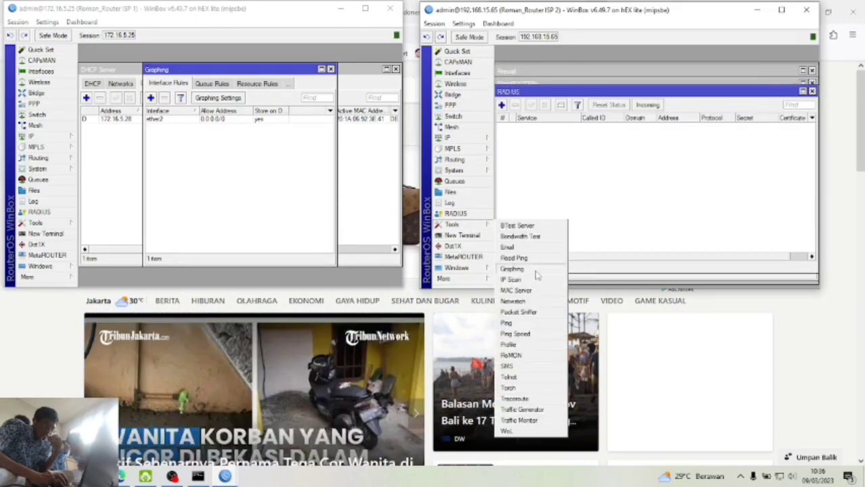
{"action": "left_click", "coordinate": [513, 268]}
{"action": "left_click", "coordinate": [646, 100]}
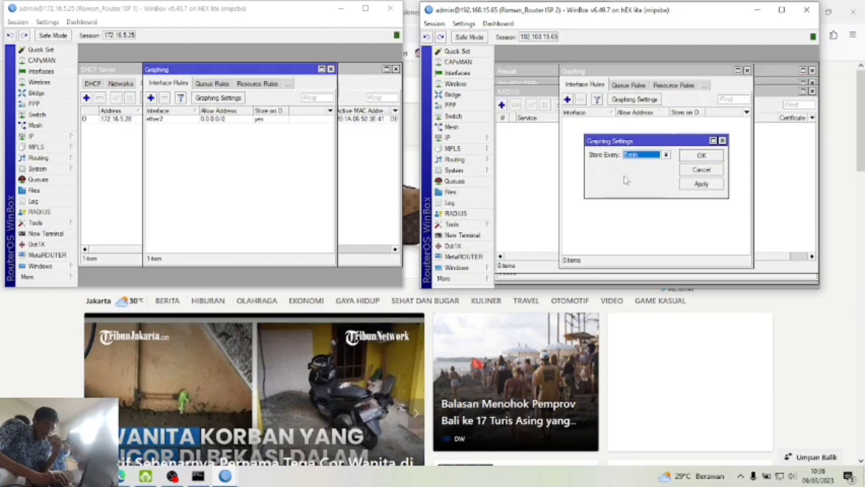
{"action": "left_click", "coordinate": [722, 141]}
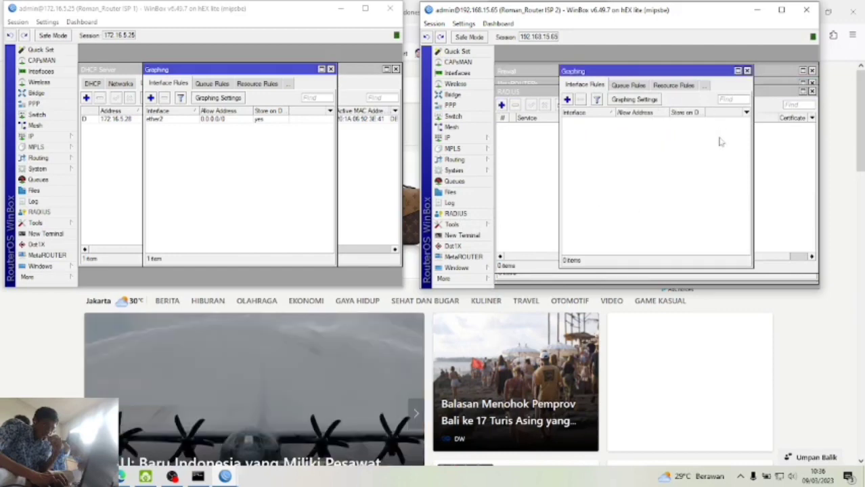
{"action": "left_click", "coordinate": [567, 100]}
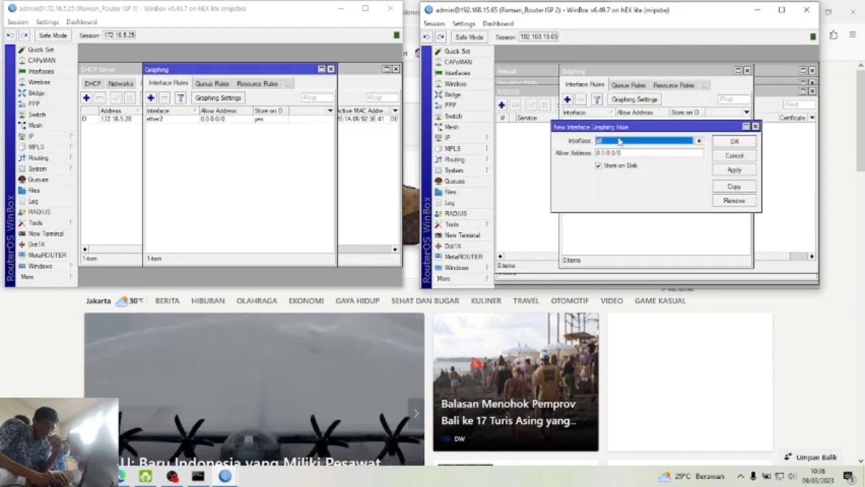
{"action": "left_click", "coordinate": [620, 142]}
{"action": "left_click", "coordinate": [621, 171]}
{"action": "left_click", "coordinate": [734, 170]}
{"action": "left_click", "coordinate": [734, 141]}
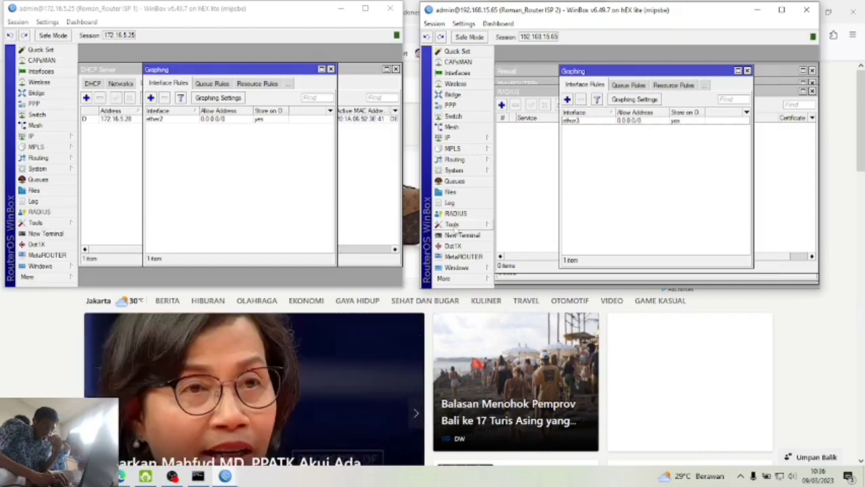
{"action": "left_click", "coordinate": [96, 476]}
{"action": "left_click", "coordinate": [117, 477]}
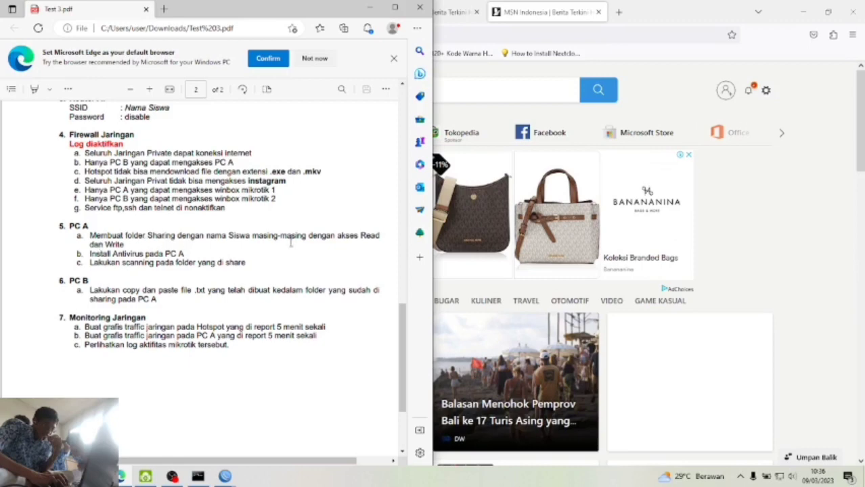
{"action": "scroll", "coordinate": [233, 257], "scroll_direction": "down", "scroll_amount": 2}
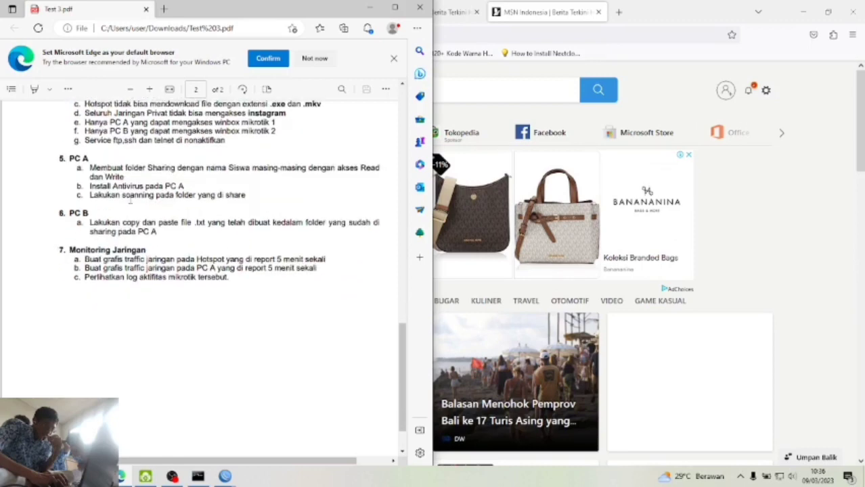
{"action": "scroll", "coordinate": [130, 196], "scroll_direction": "up", "scroll_amount": 1}
{"action": "scroll", "coordinate": [124, 224], "scroll_direction": "down", "scroll_amount": 1}
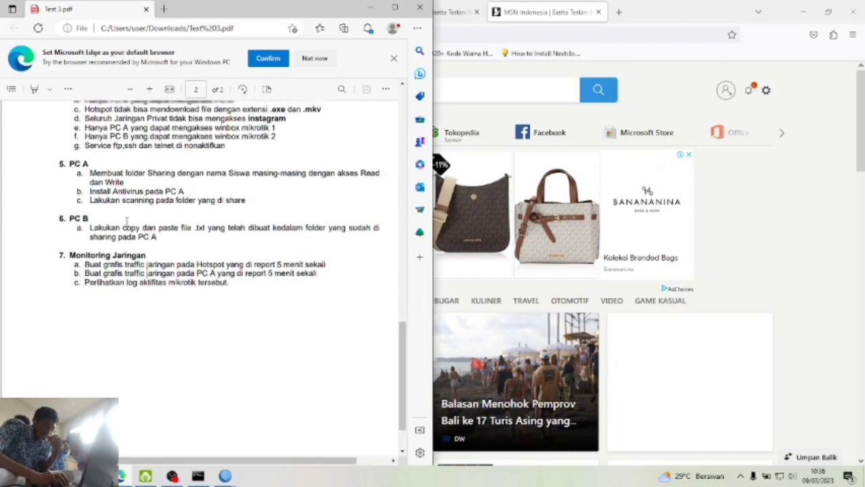
{"action": "scroll", "coordinate": [123, 223], "scroll_direction": "up", "scroll_amount": 1}
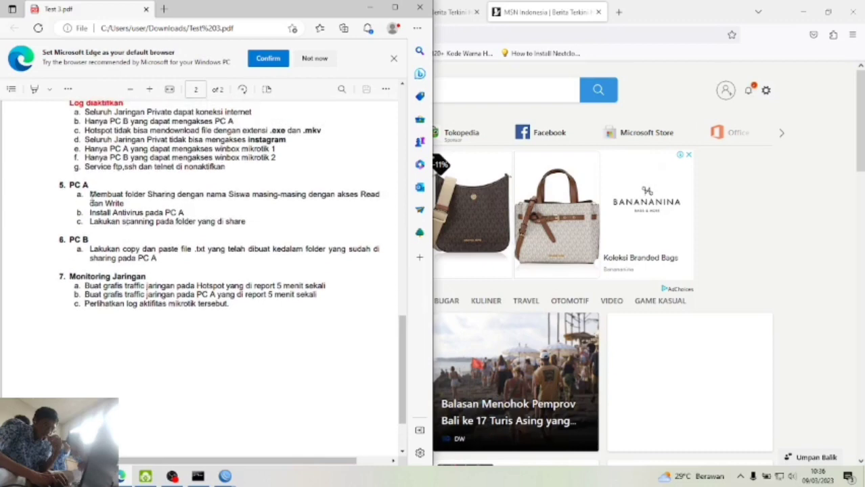
{"action": "left_click_drag", "start_coordinate": [91, 195], "coordinate": [243, 221]}
{"action": "left_click", "coordinate": [248, 223]}
{"action": "left_click_drag", "start_coordinate": [90, 250], "coordinate": [170, 262]}
{"action": "left_click", "coordinate": [170, 264]}
{"action": "left_click_drag", "start_coordinate": [89, 194], "coordinate": [247, 225]}
{"action": "left_click", "coordinate": [236, 235]}
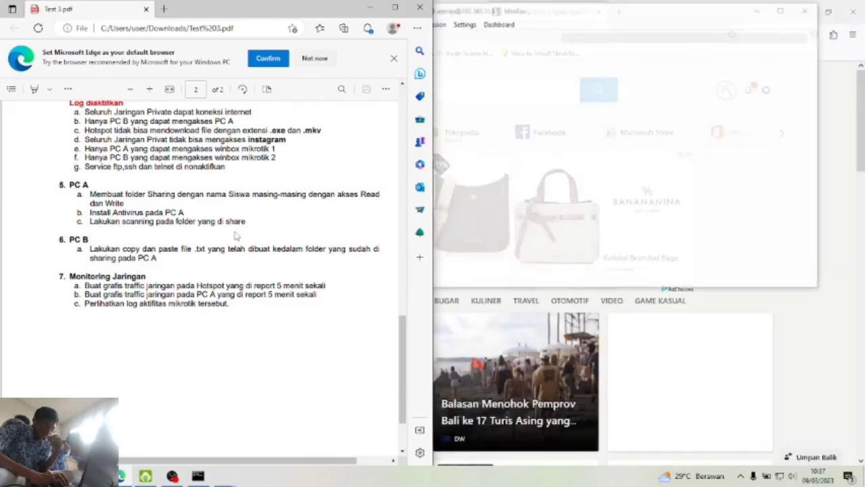
- Minimize the PDF and both router windows and browse the DATA (D:) drive in File Explorer
{"action": "left_click", "coordinate": [374, 9]}
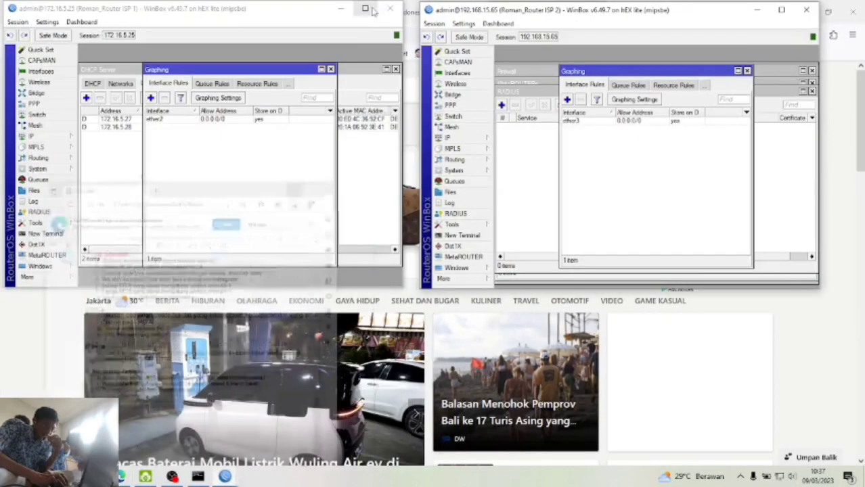
{"action": "left_click", "coordinate": [340, 9]}
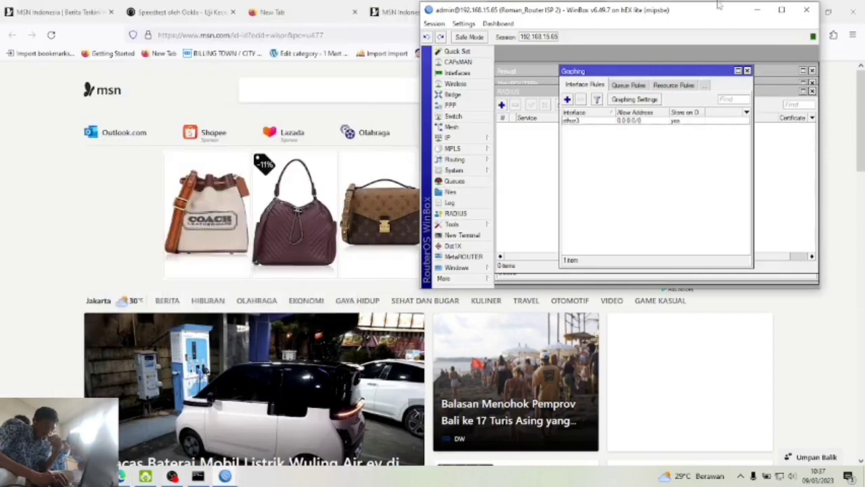
{"action": "left_click", "coordinate": [757, 10]}
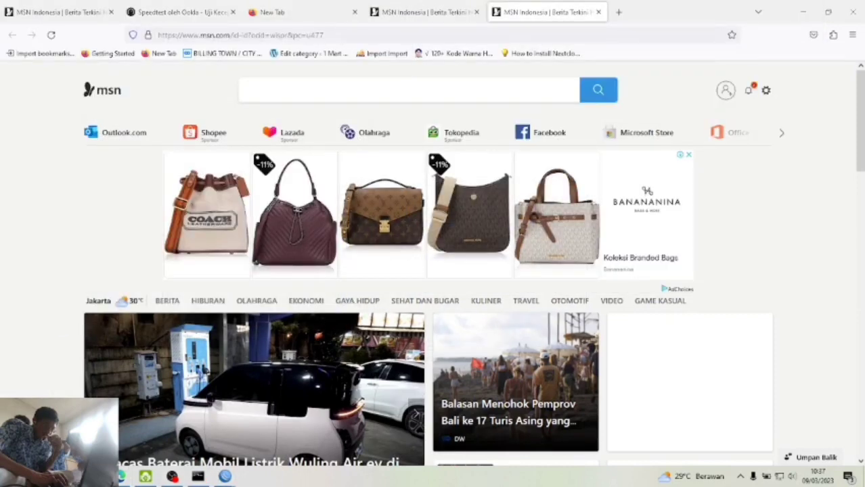
{"action": "left_click", "coordinate": [69, 477]}
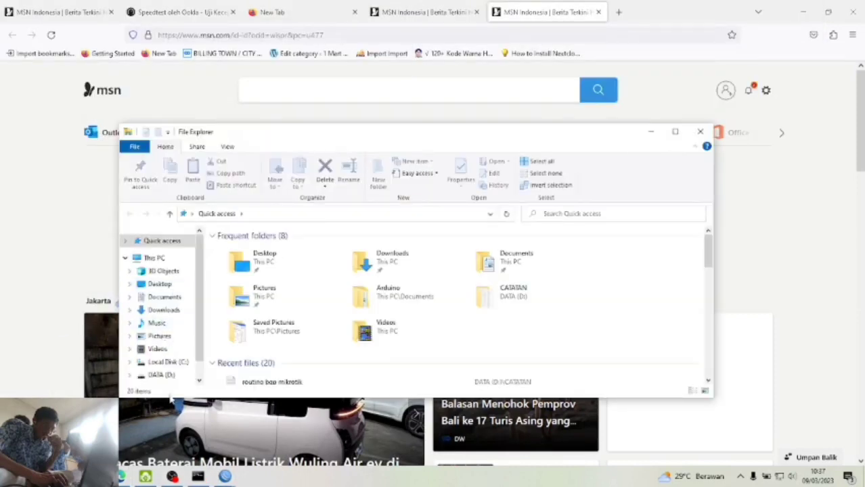
{"action": "left_click", "coordinate": [177, 377]}
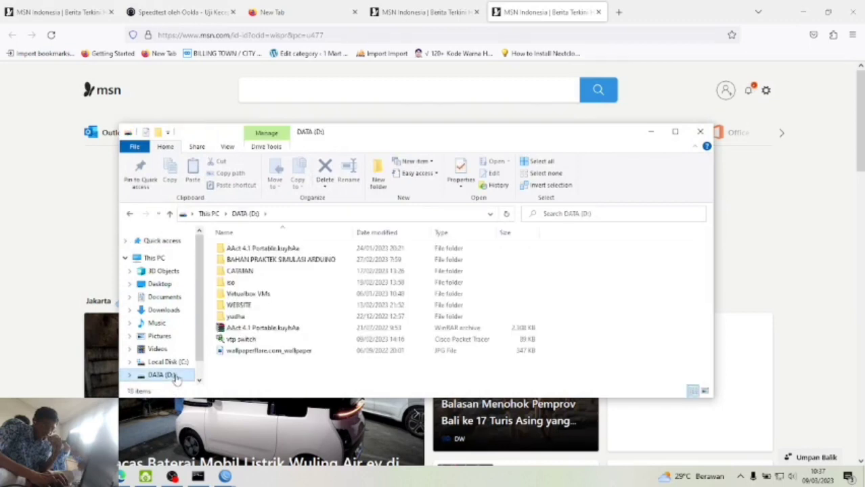
- Create a new folder named 'TEST SHARing' on DATA (D:)
{"action": "right_click", "coordinate": [611, 304]}
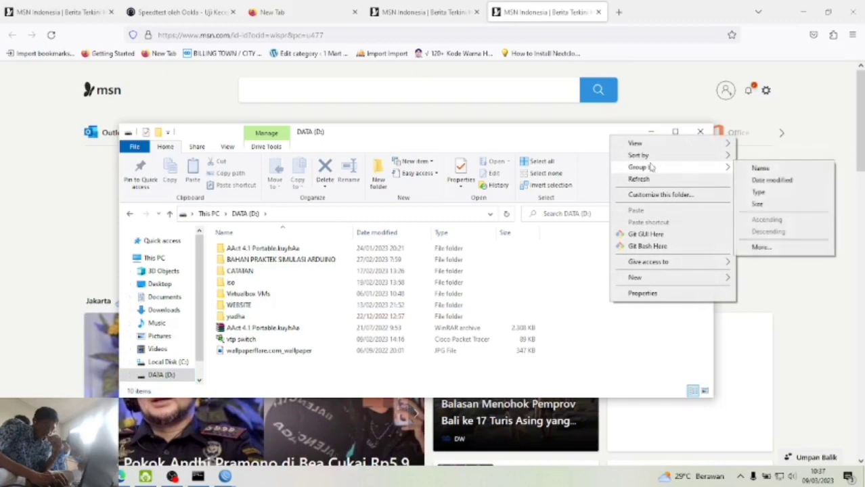
{"action": "mouse_move", "coordinate": [648, 282]}
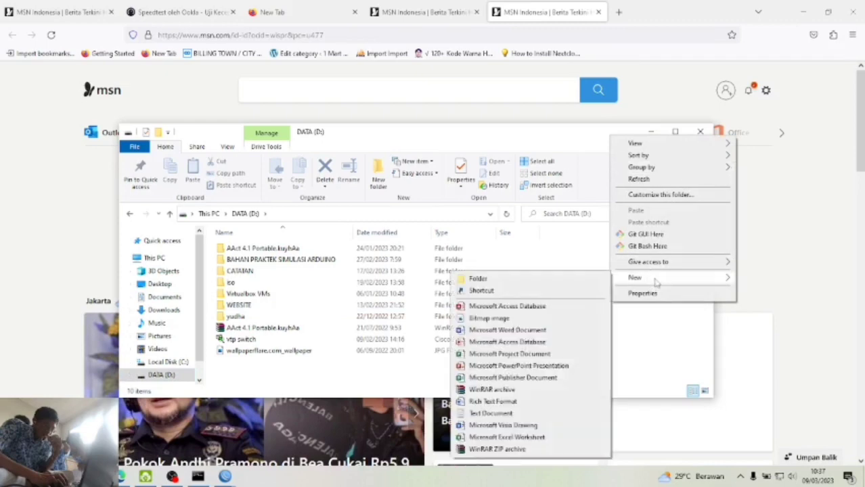
{"action": "left_click", "coordinate": [596, 278]}
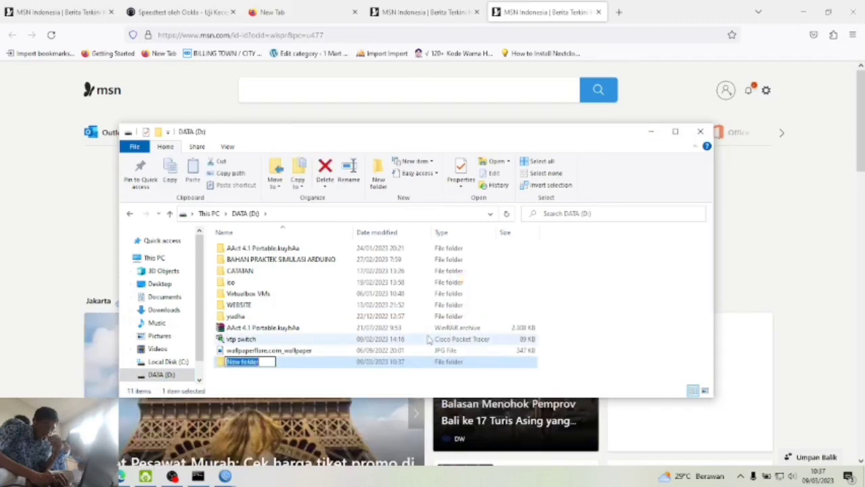
{"action": "type", "text": "TEST SH"}
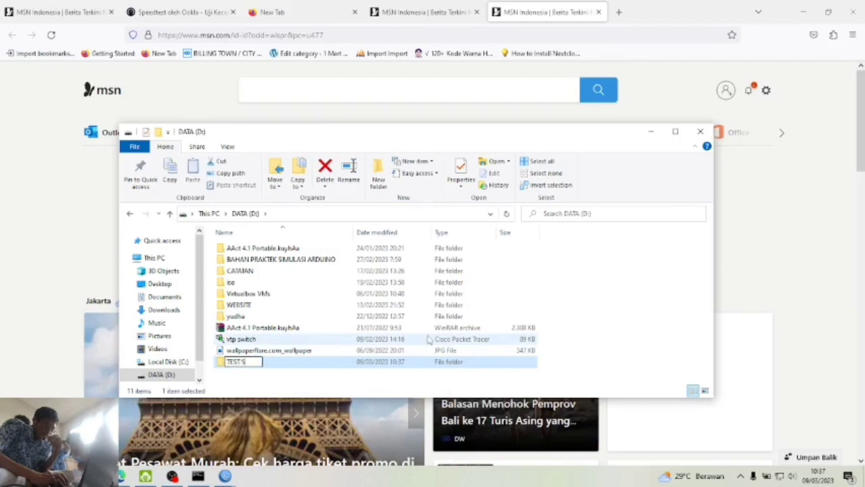
{"action": "type", "text": "AR"}
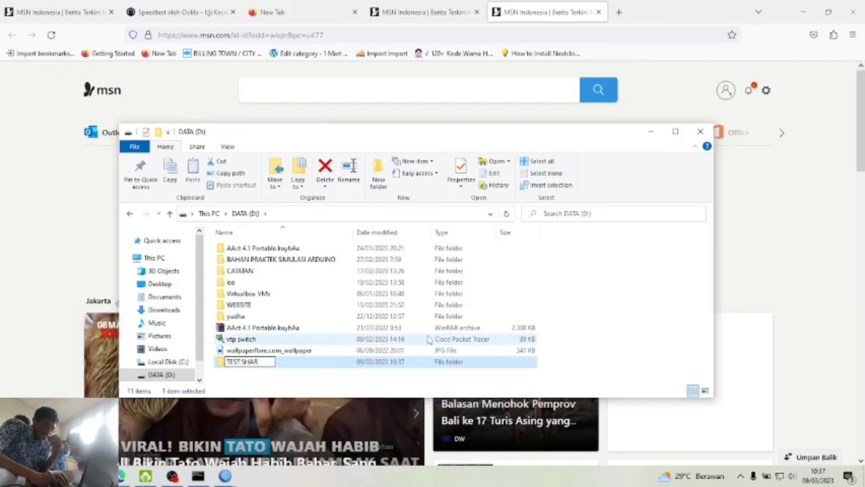
{"action": "type", "text": "ing"}
{"action": "key", "text": "Return"}
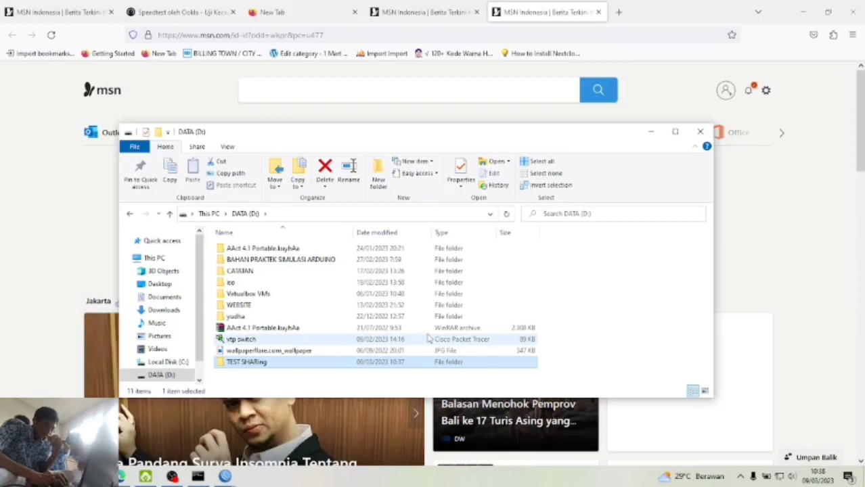
- Find and select the black hoodie image in the Pictures folder
{"action": "double_click", "coordinate": [258, 363]}
{"action": "right_click", "coordinate": [275, 288]}
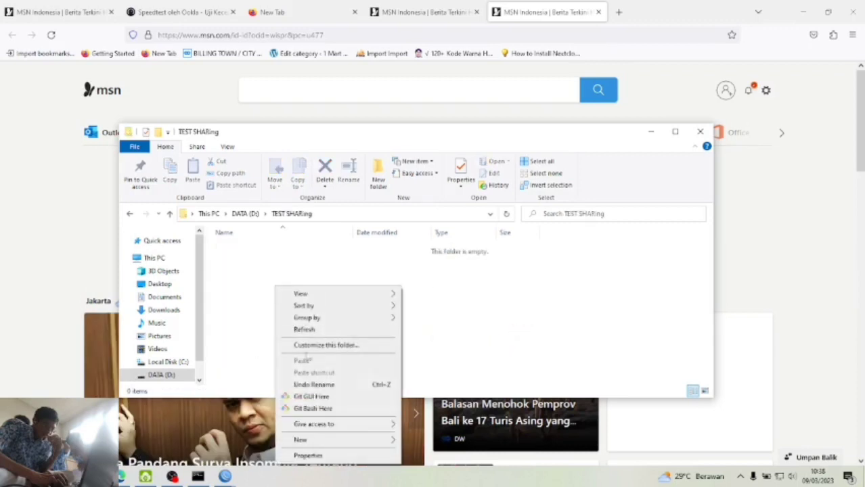
{"action": "left_click", "coordinate": [174, 336]}
{"action": "left_click", "coordinate": [174, 336]}
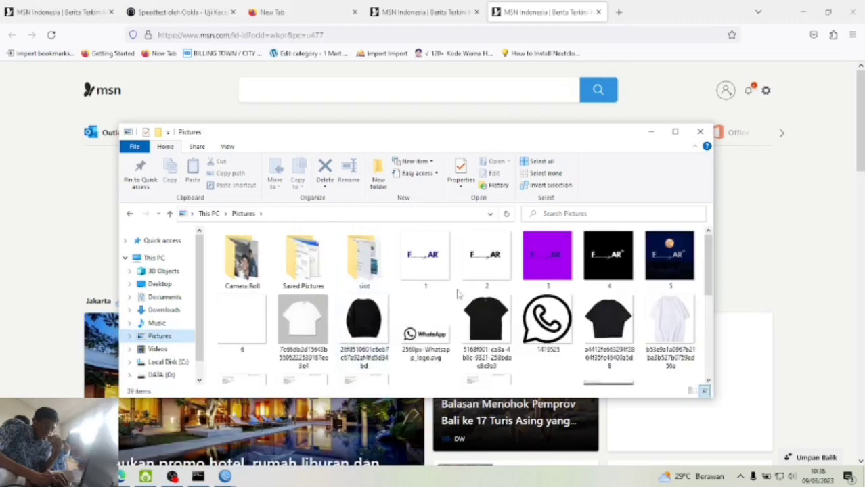
{"action": "scroll", "coordinate": [457, 292], "scroll_direction": "down", "scroll_amount": 5}
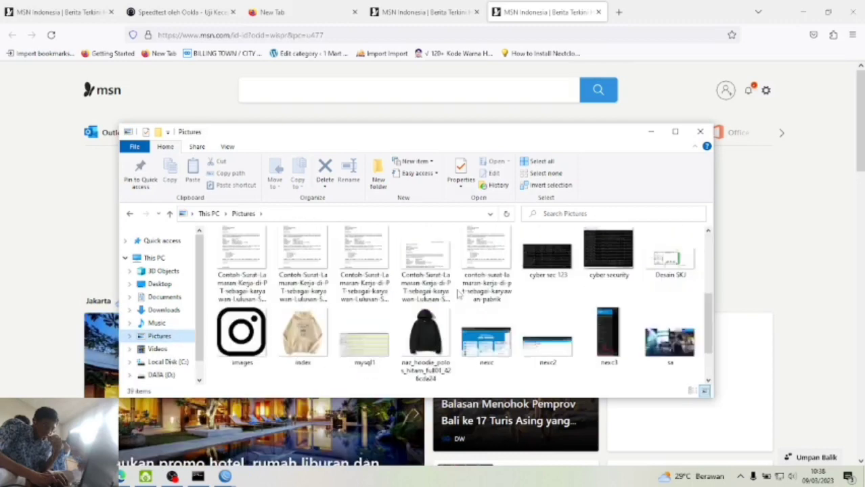
{"action": "left_click", "coordinate": [426, 335]}
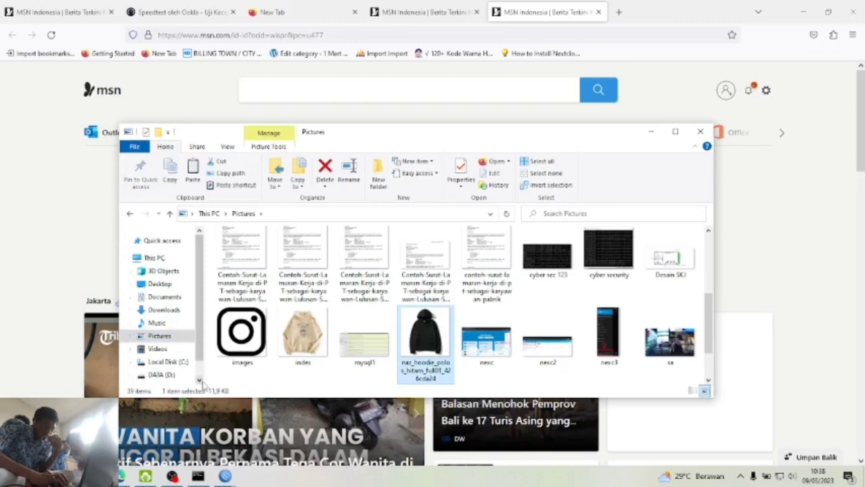
- Paste the hoodie image into D:\TEST SHARing and return to the DATA (D:) listing
{"action": "left_click", "coordinate": [161, 374]}
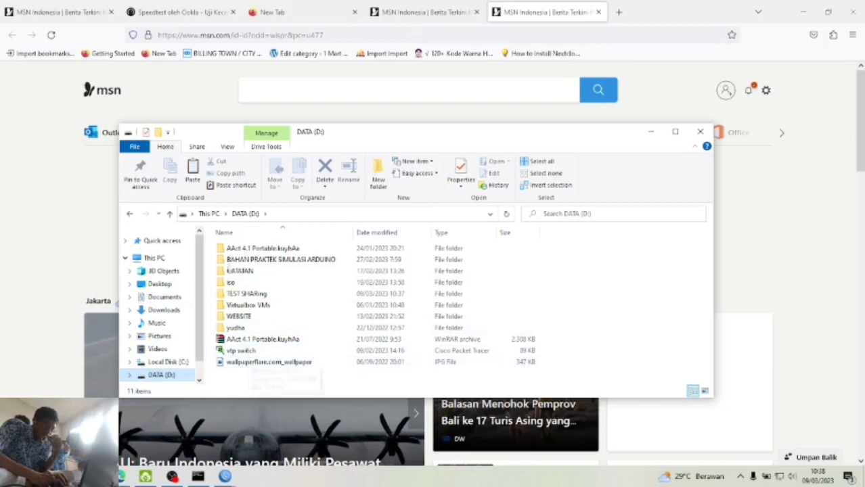
{"action": "double_click", "coordinate": [271, 294]}
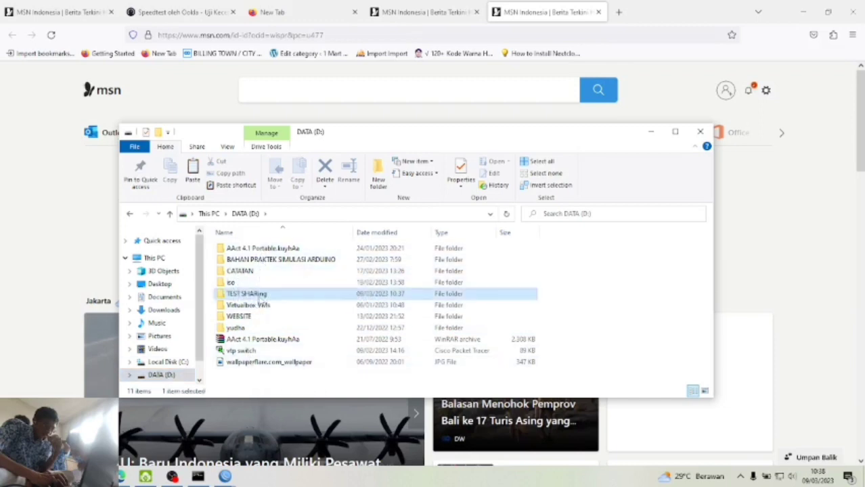
{"action": "key", "text": "ctrl+v"}
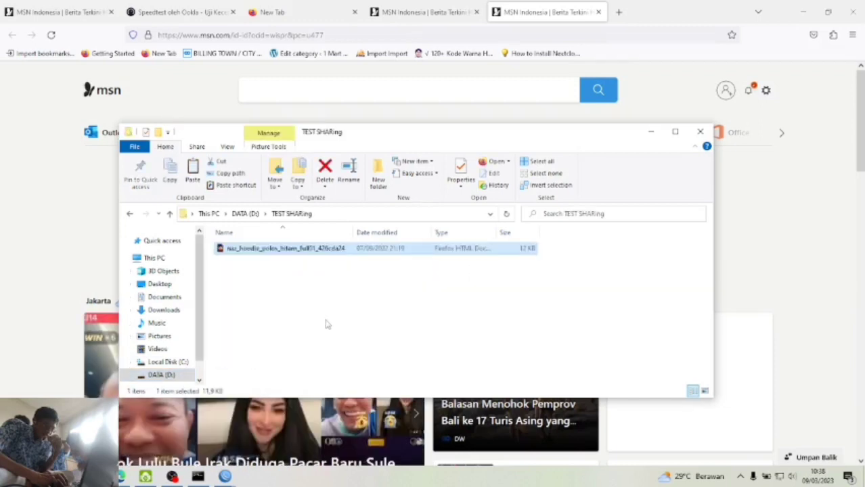
{"action": "left_click", "coordinate": [301, 295]}
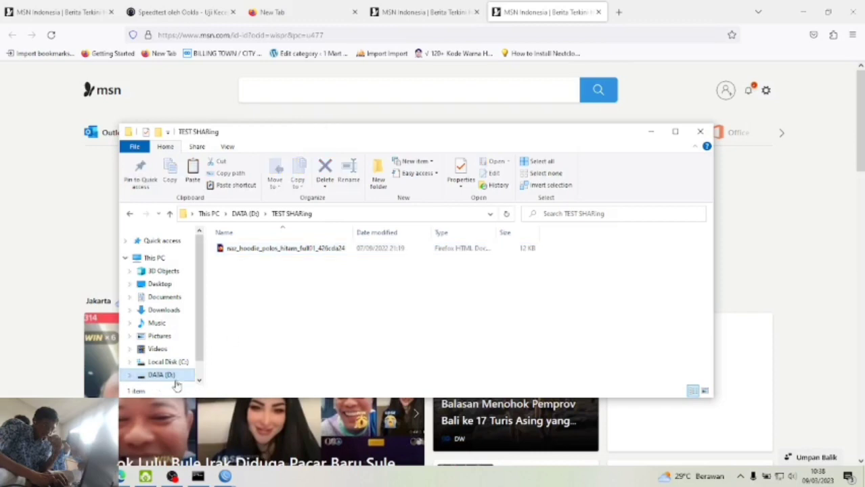
{"action": "left_click", "coordinate": [178, 378]}
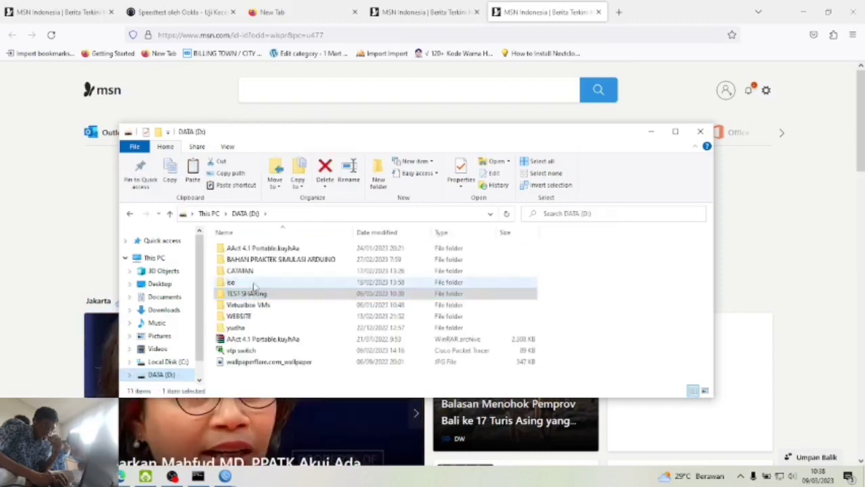
- Turn on 'Share this folder' in TEST SHARing's Advanced Sharing settings
{"action": "right_click", "coordinate": [254, 298]}
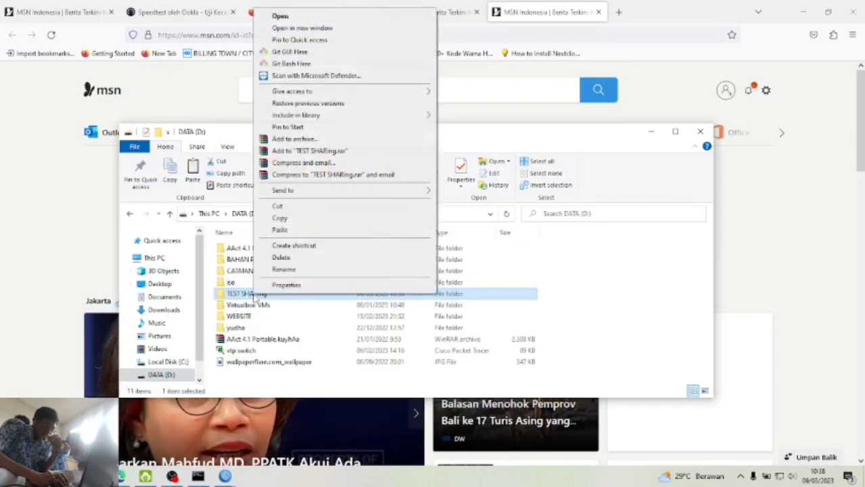
{"action": "left_click", "coordinate": [271, 286]}
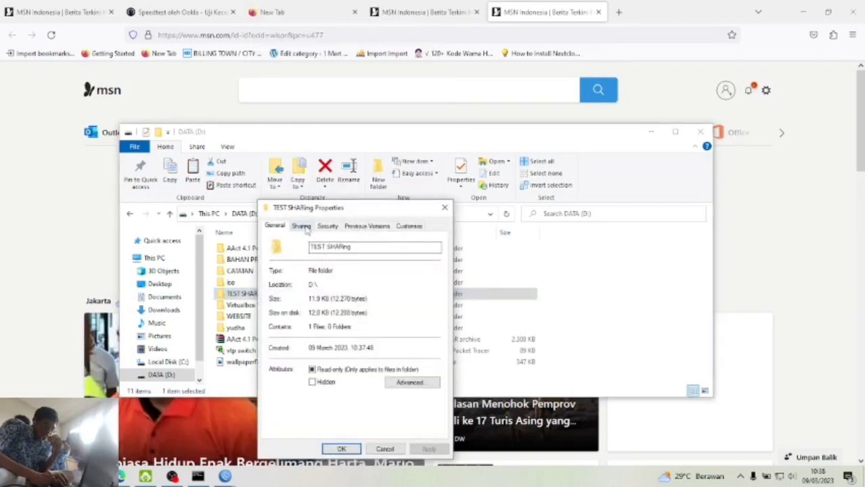
{"action": "left_click", "coordinate": [301, 226]}
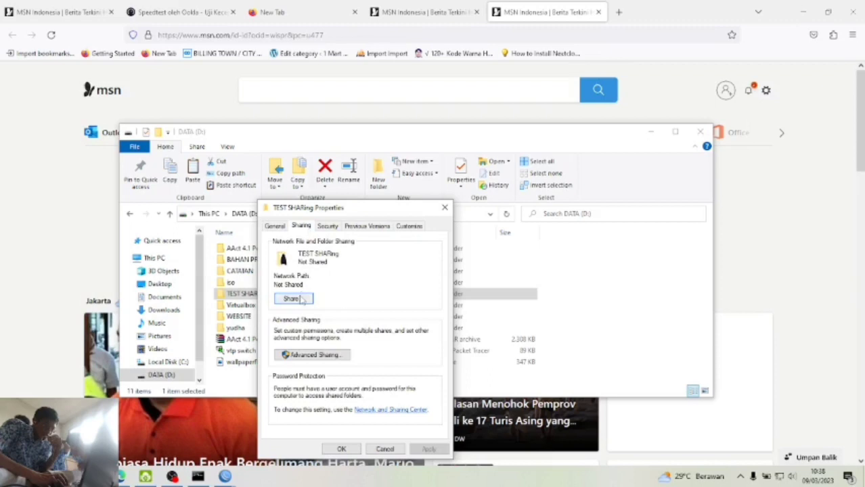
{"action": "left_click", "coordinate": [302, 359]}
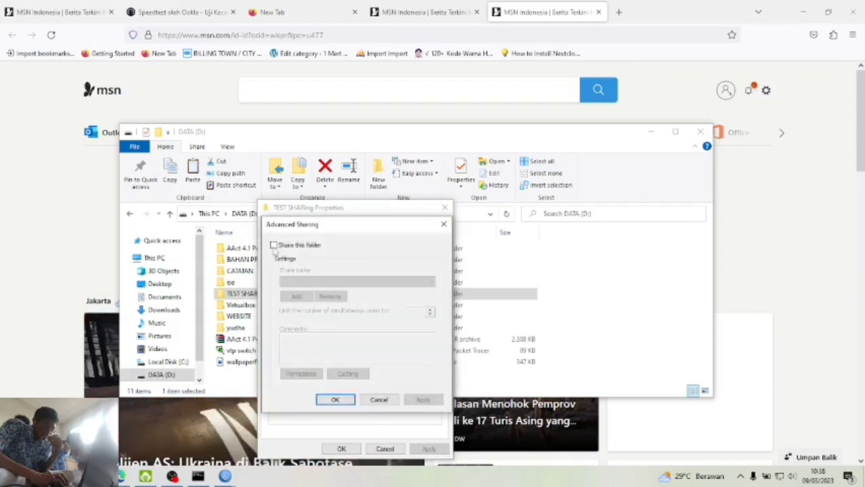
{"action": "left_click", "coordinate": [273, 245]}
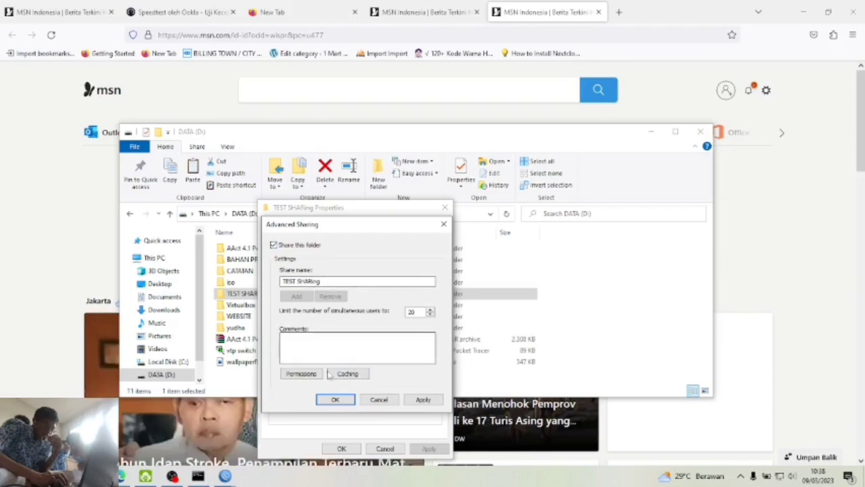
- Grant Everyone Full Control in the share permissions and apply the sharing settings
{"action": "left_click", "coordinate": [306, 373]}
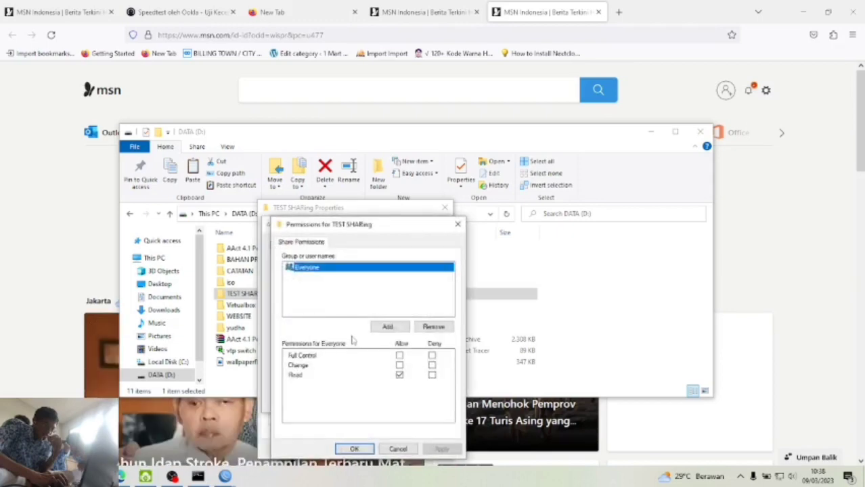
{"action": "left_click", "coordinate": [400, 357]}
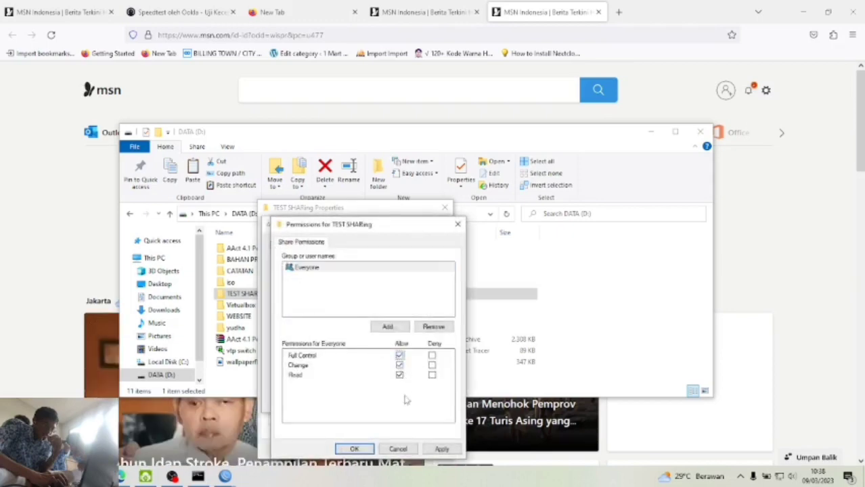
{"action": "left_click", "coordinate": [441, 451]}
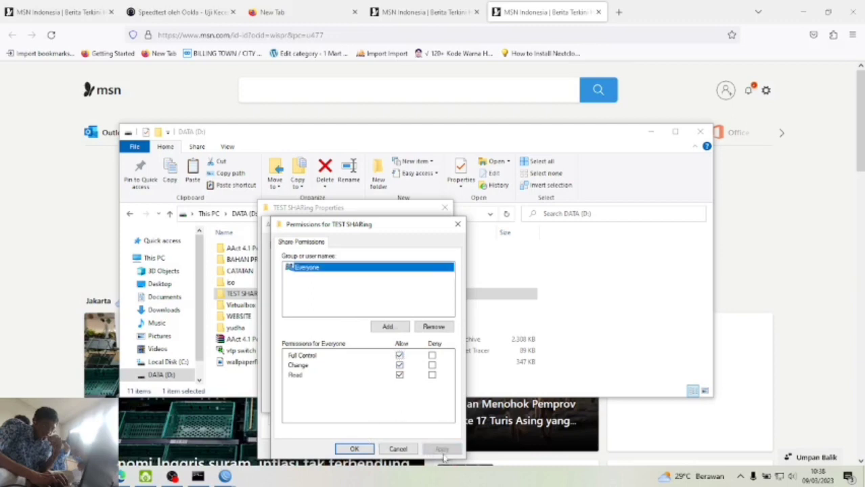
{"action": "left_click", "coordinate": [354, 449]}
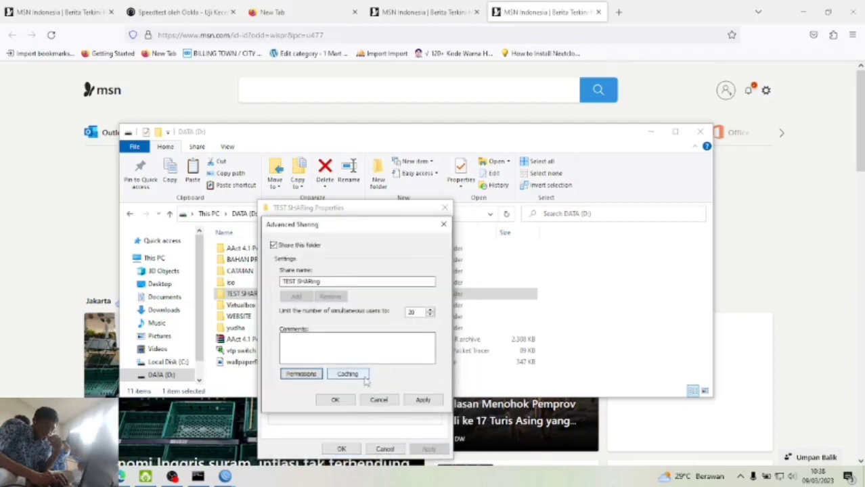
{"action": "left_click", "coordinate": [422, 400]}
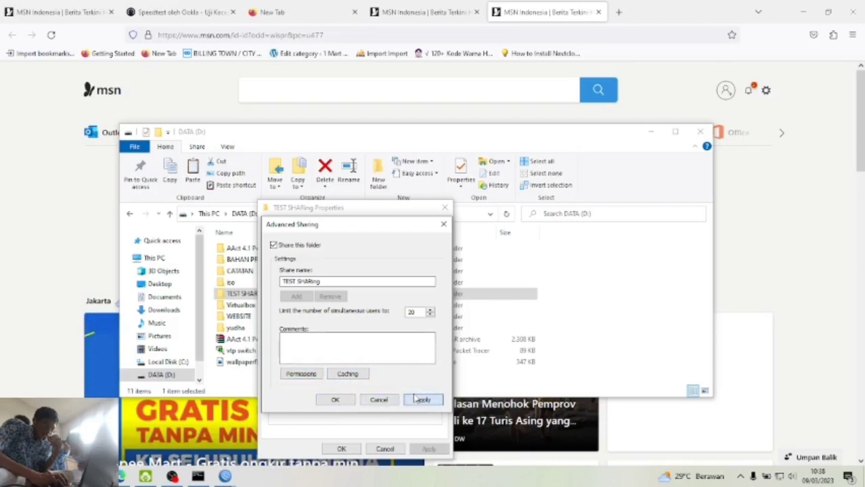
{"action": "left_click", "coordinate": [335, 400]}
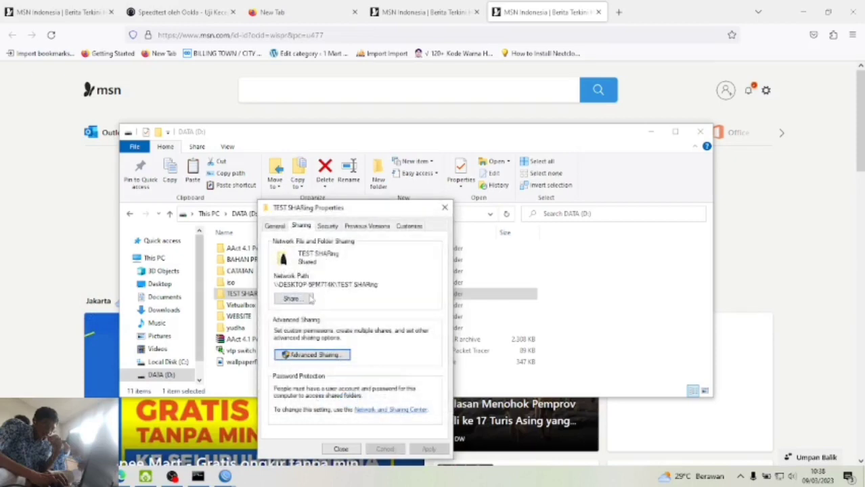
- Close the folder properties, run ipconfig and highlight the Ethernet 2 IPv4 address 172.16.5.27
{"action": "left_click", "coordinate": [340, 449]}
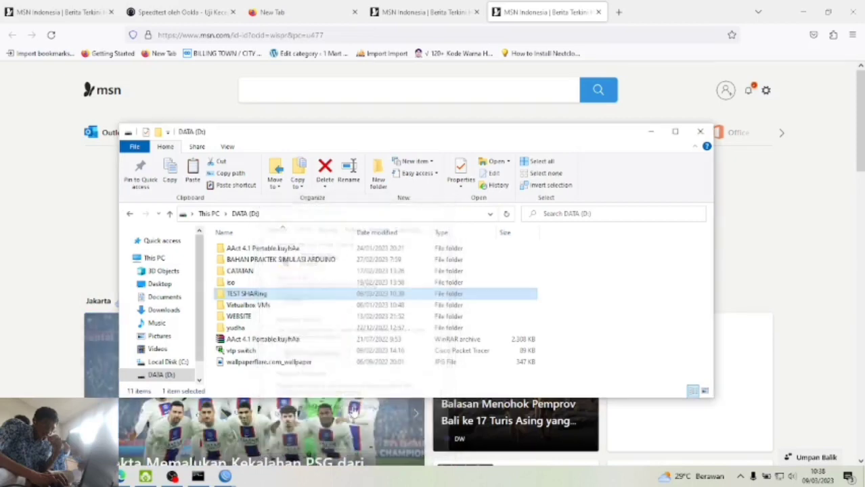
{"action": "left_click", "coordinate": [197, 477]}
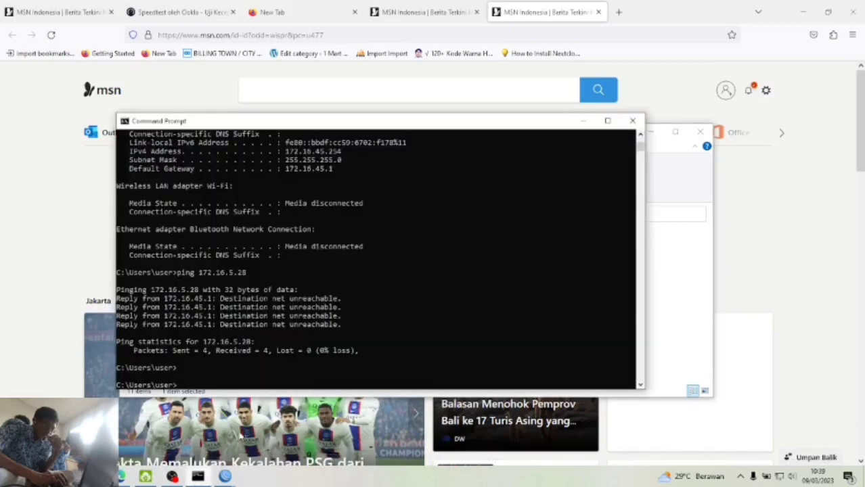
{"action": "type", "text": "ipconfig"}
{"action": "key", "text": "Return"}
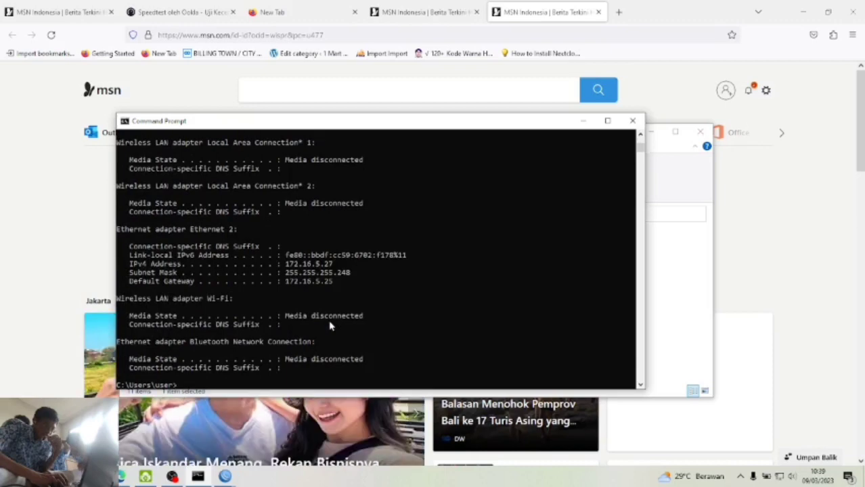
{"action": "left_click", "coordinate": [289, 264]}
{"action": "mouse_move", "coordinate": [291, 264]}
{"action": "left_mouse_down"}
{"action": "mouse_move", "coordinate": [332, 265]}
{"action": "mouse_move", "coordinate": [287, 270]}
{"action": "left_mouse_up"}
{"action": "left_click", "coordinate": [330, 264]}
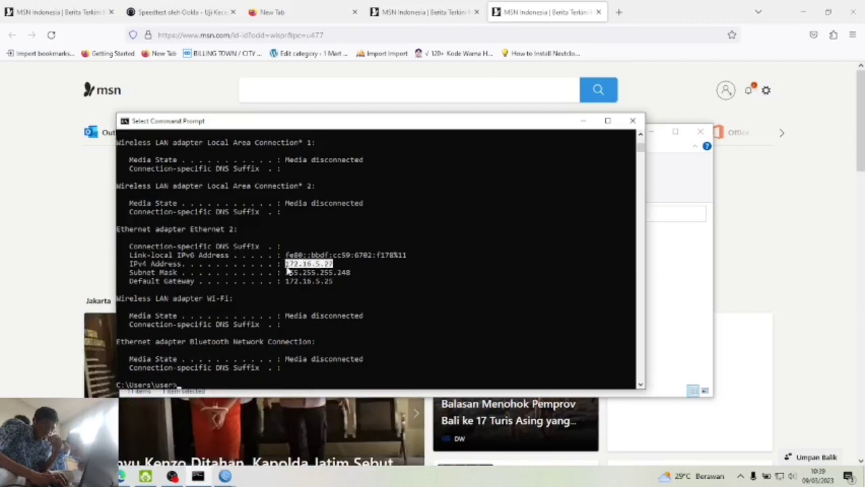
- Return to the ipconfig output and bring up the Windows search panel
{"action": "left_click", "coordinate": [582, 121]}
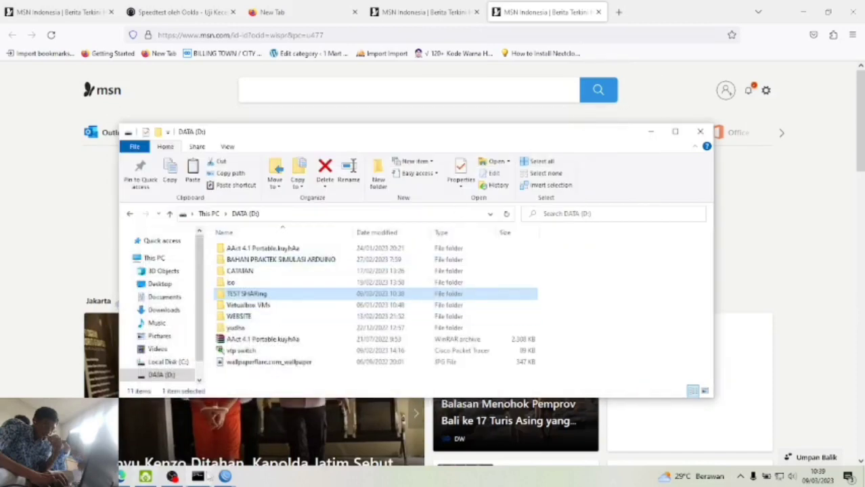
{"action": "mouse_move", "coordinate": [211, 477]}
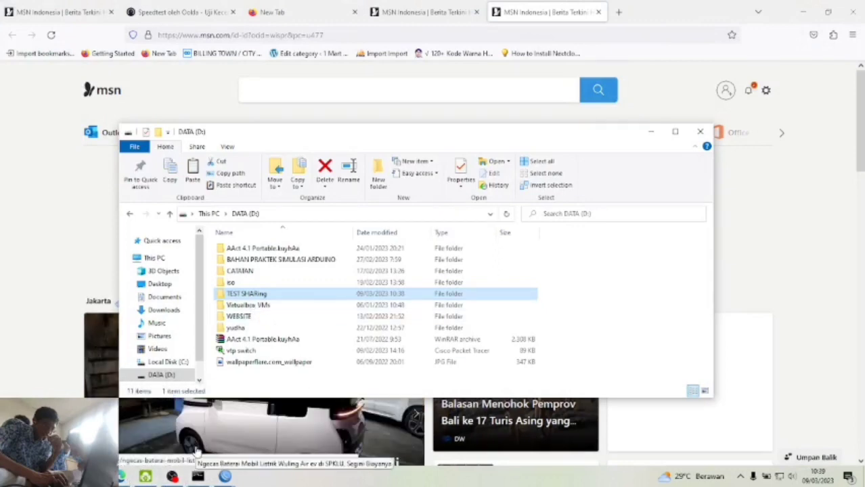
{"action": "left_click", "coordinate": [192, 477]}
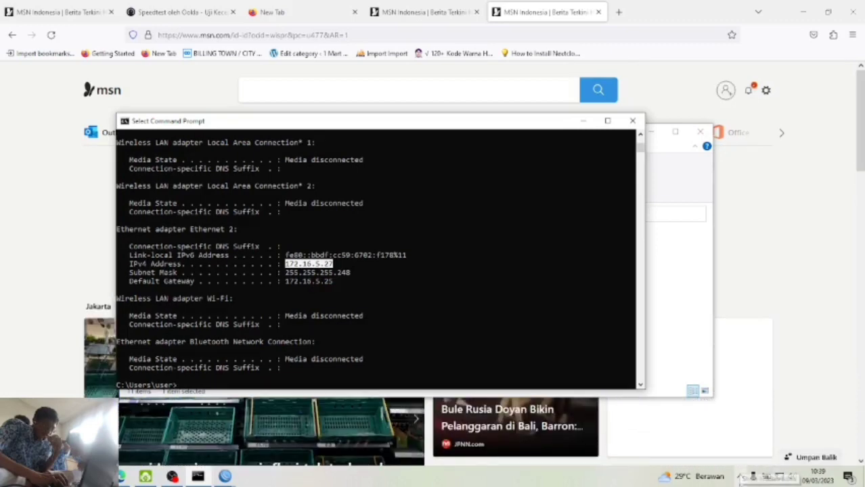
{"action": "key", "text": "super+s"}
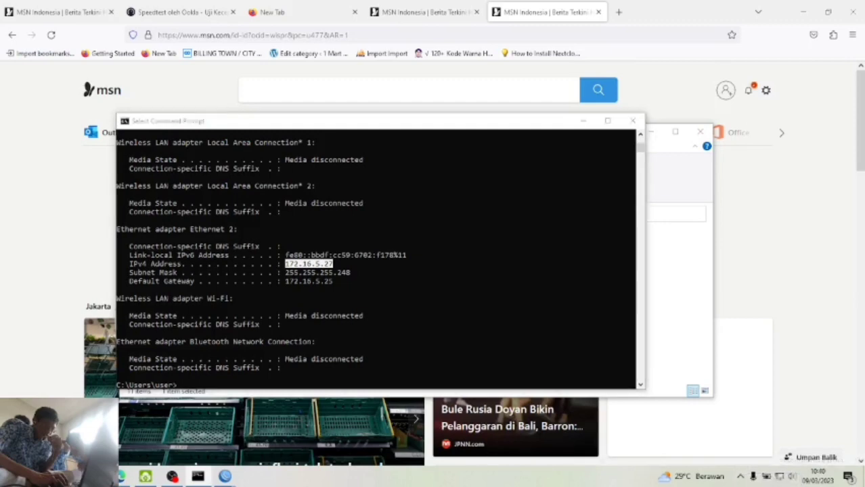
{"action": "key", "text": "Escape"}
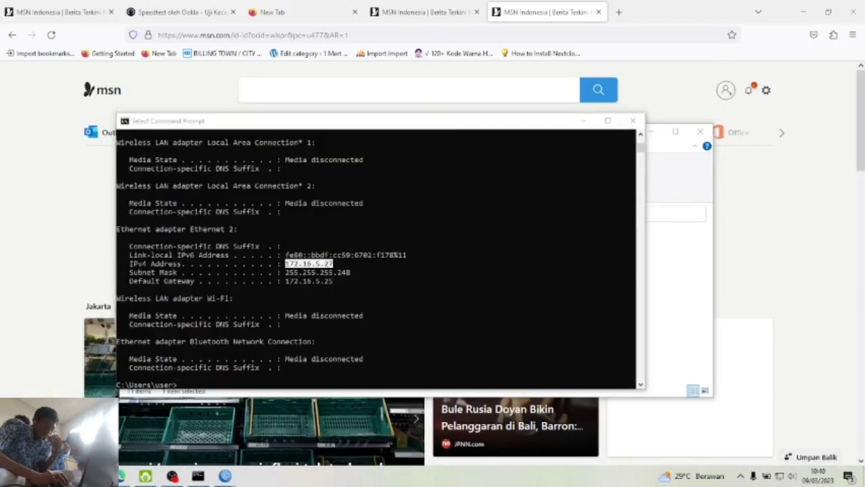
{"action": "key", "text": "super"}
{"action": "key", "text": "super+s"}
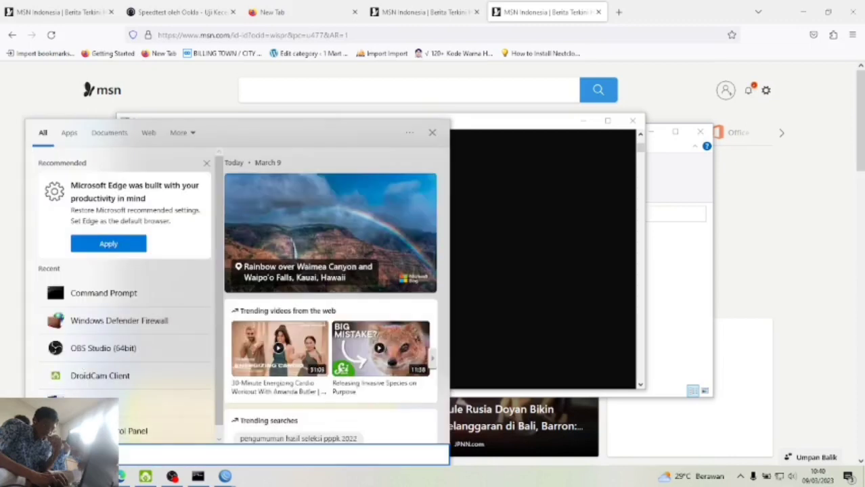
- Search for 'control' to reach Control Panel's advanced sharing settings
{"action": "type", "text": "net"}
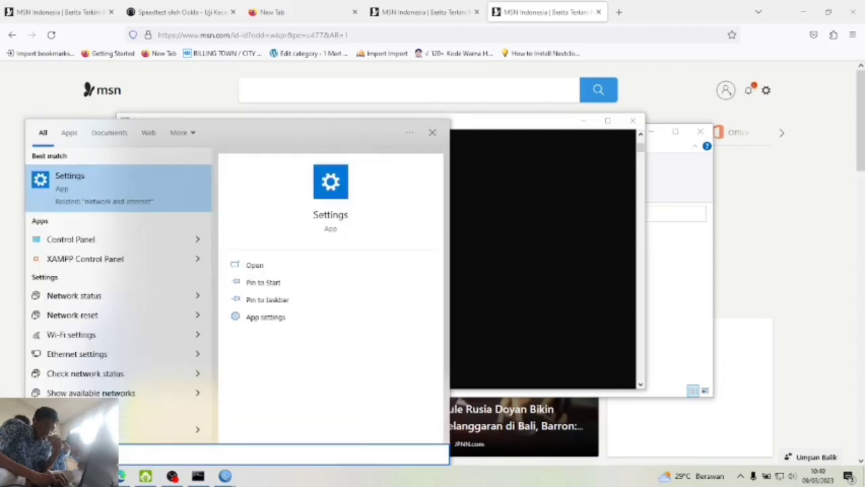
{"action": "key", "text": "BackSpace"}
{"action": "key", "text": "BackSpace"}
{"action": "type", "text": "contr"}
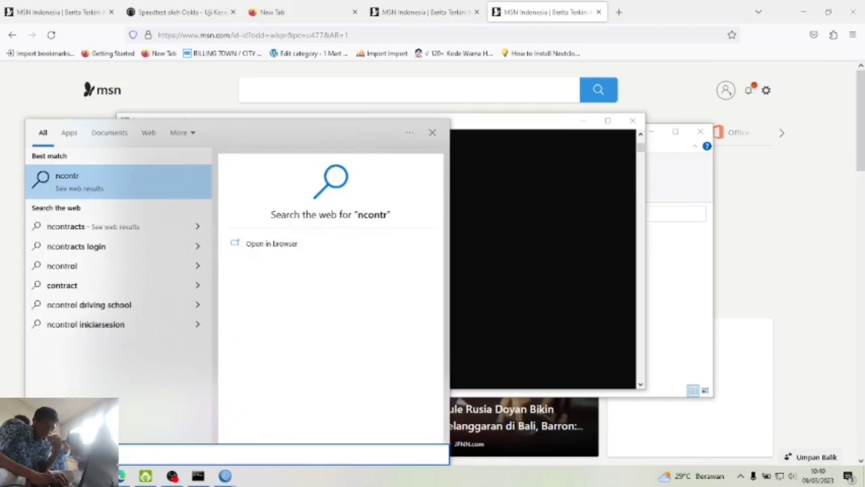
{"action": "key", "text": "BackSpace"}
{"action": "key", "text": "BackSpace"}
{"action": "key", "text": "BackSpace"}
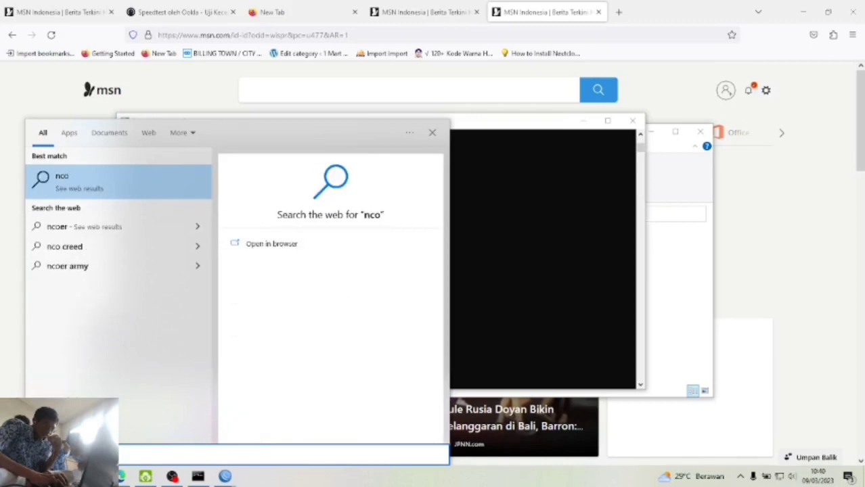
{"action": "key", "text": "BackSpace"}
{"action": "key", "text": "BackSpace"}
{"action": "key", "text": "BackSpace"}
{"action": "type", "text": "control"}
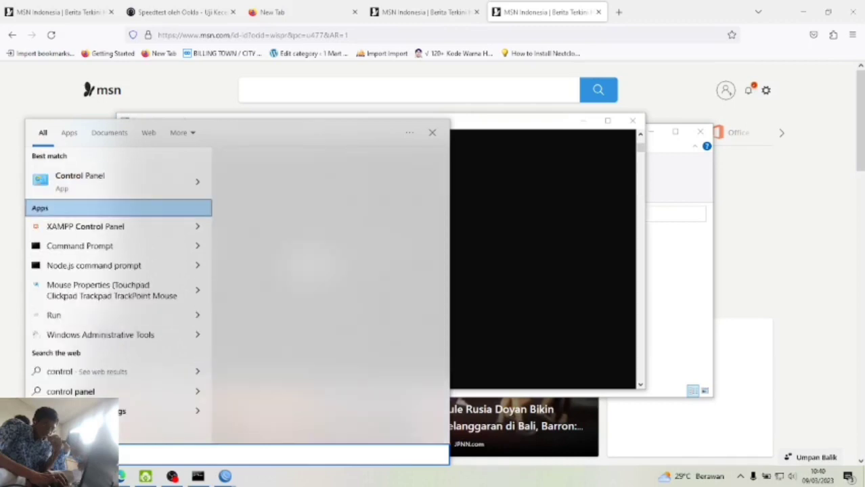
{"action": "key", "text": "Escape"}
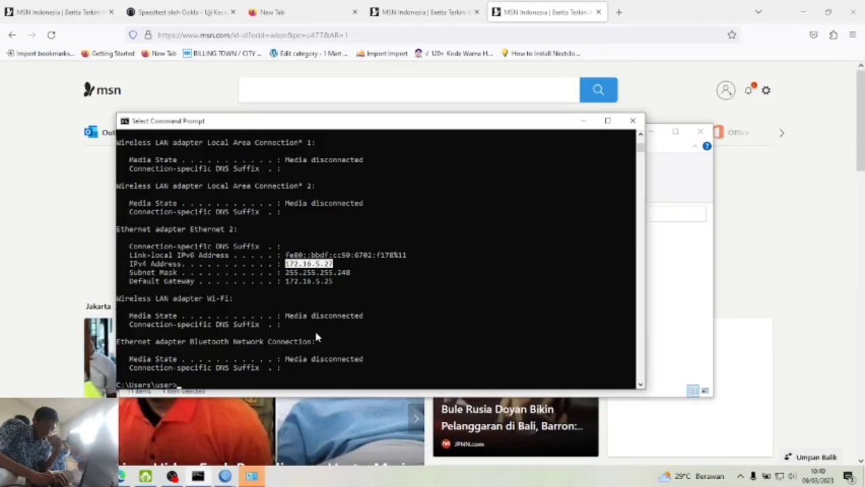
{"action": "left_click", "coordinate": [255, 477]}
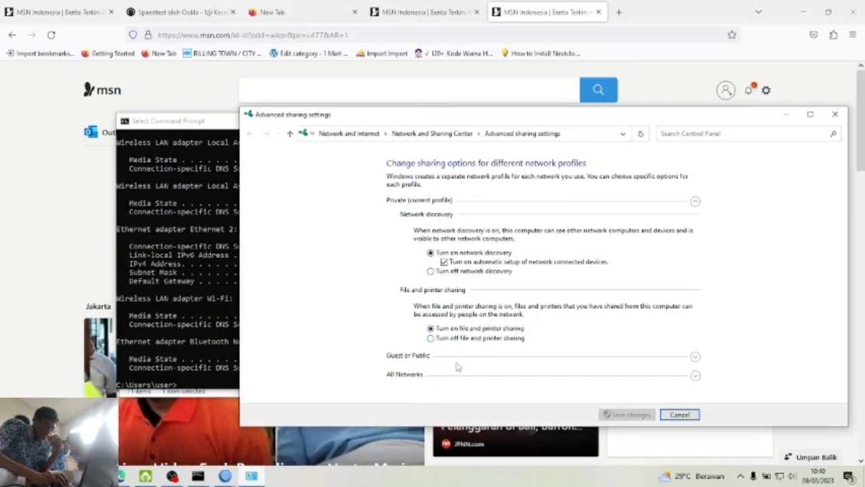
- Turn off password protected sharing under All Networks and save the changes
{"action": "left_click", "coordinate": [695, 358]}
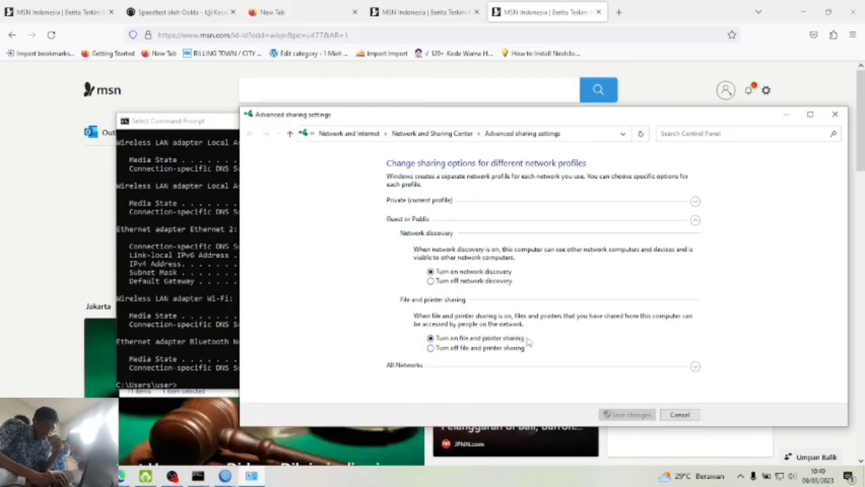
{"action": "left_click", "coordinate": [695, 366]}
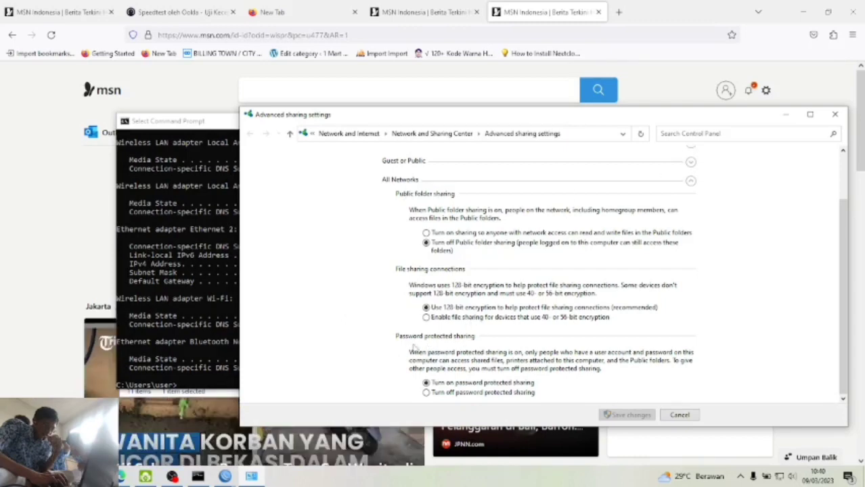
{"action": "left_click", "coordinate": [426, 392]}
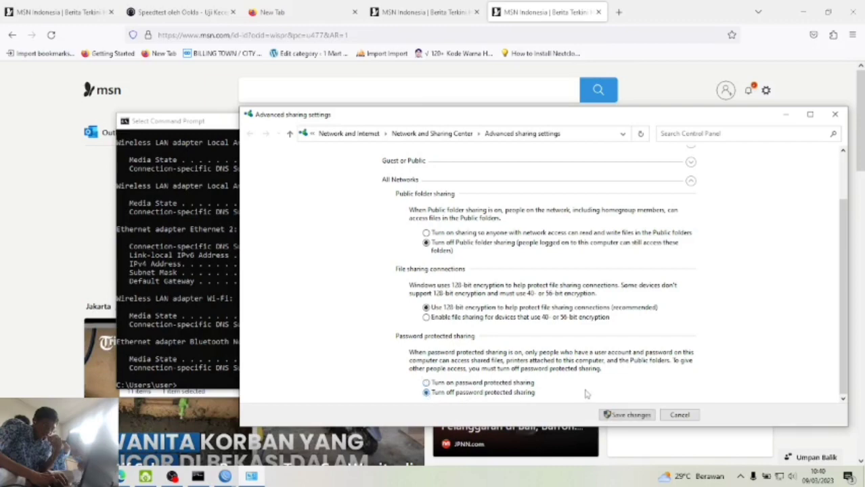
{"action": "left_click", "coordinate": [628, 415]}
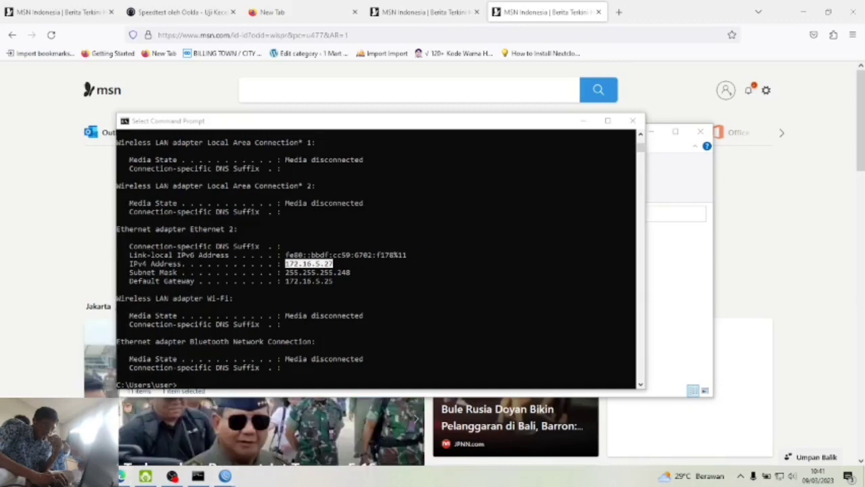
- Open the TEST SHARing folder's properties, leaving its advanced attributes unchanged
{"action": "key", "text": "alt+Tab"}
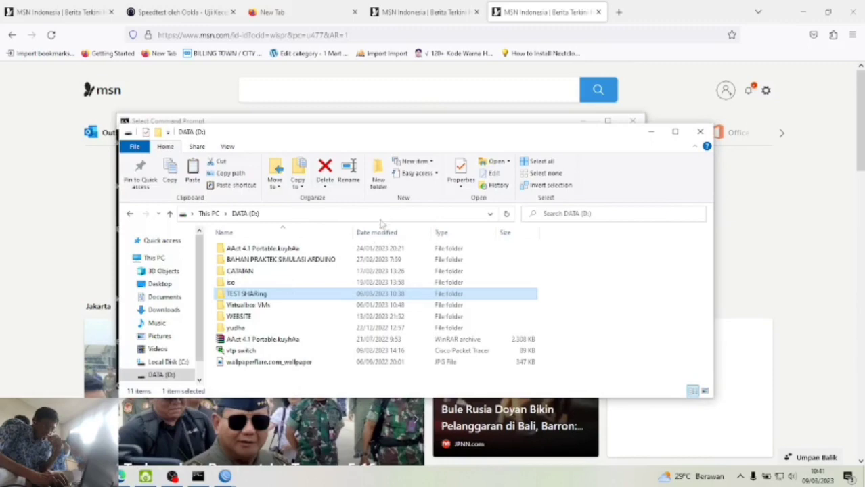
{"action": "right_click", "coordinate": [280, 295]}
{"action": "left_click", "coordinate": [327, 284]}
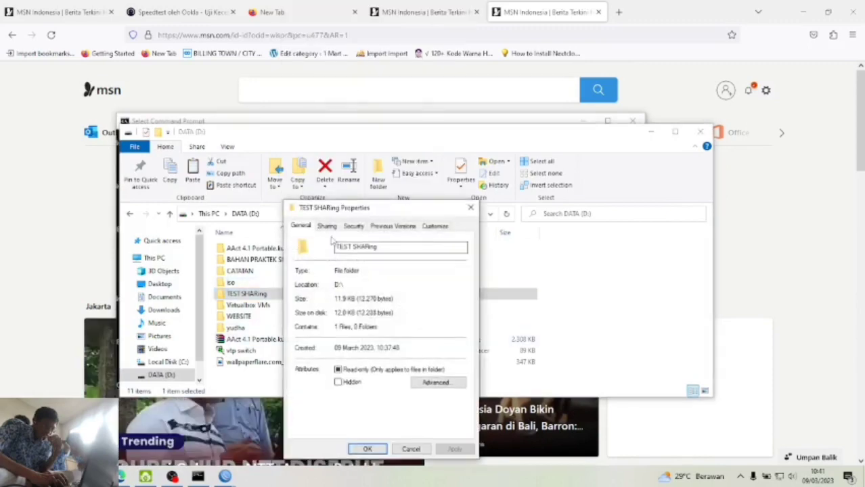
{"action": "left_click", "coordinate": [440, 383]}
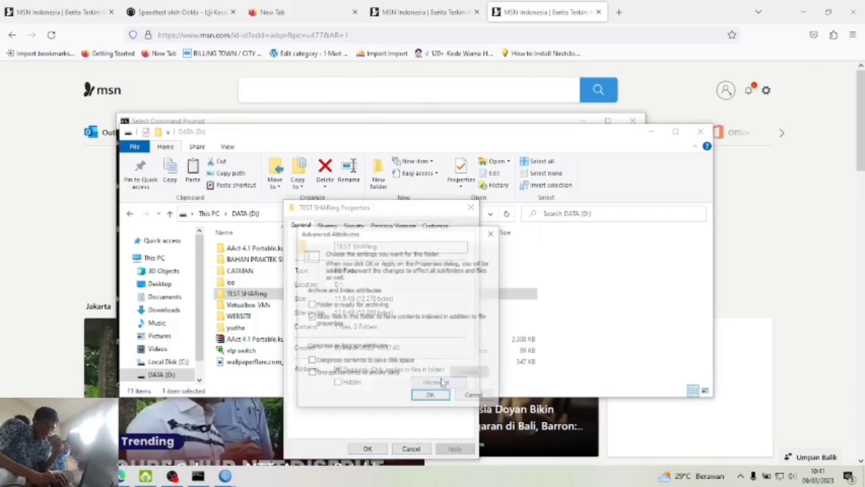
{"action": "left_click", "coordinate": [492, 233]}
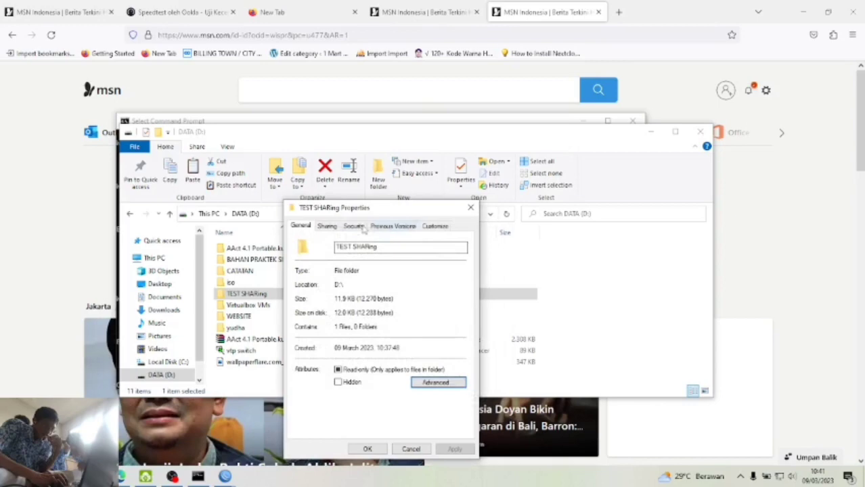
- Share TEST SHARing on the network with Everyone at Read access
{"action": "left_click", "coordinate": [327, 226]}
{"action": "left_click", "coordinate": [316, 299]}
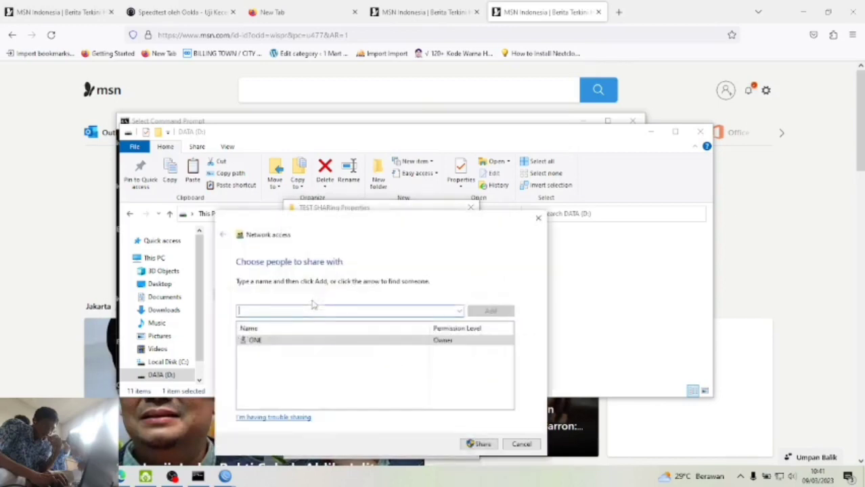
{"action": "left_click", "coordinate": [367, 341]}
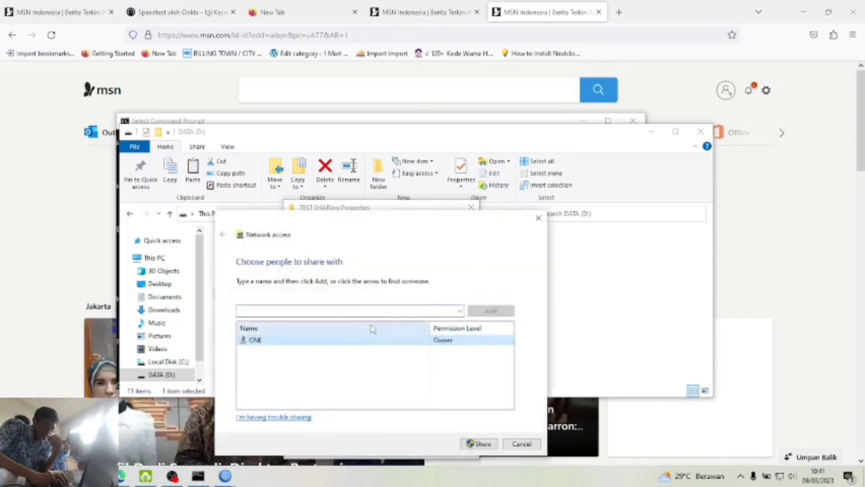
{"action": "left_click", "coordinate": [397, 376]}
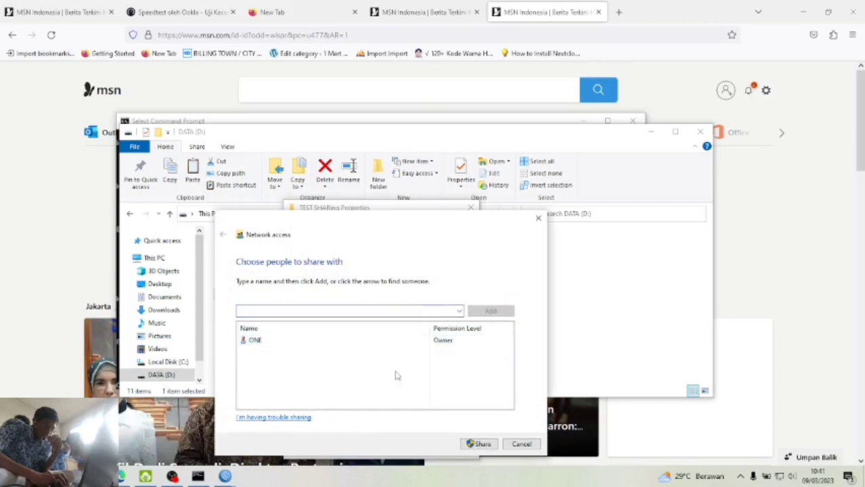
{"action": "left_click", "coordinate": [459, 311]}
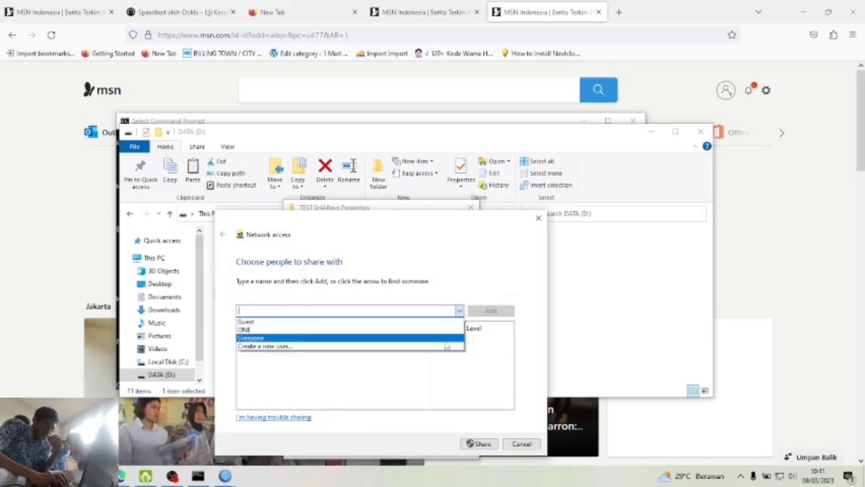
{"action": "left_click", "coordinate": [446, 339]}
{"action": "left_click", "coordinate": [492, 312]}
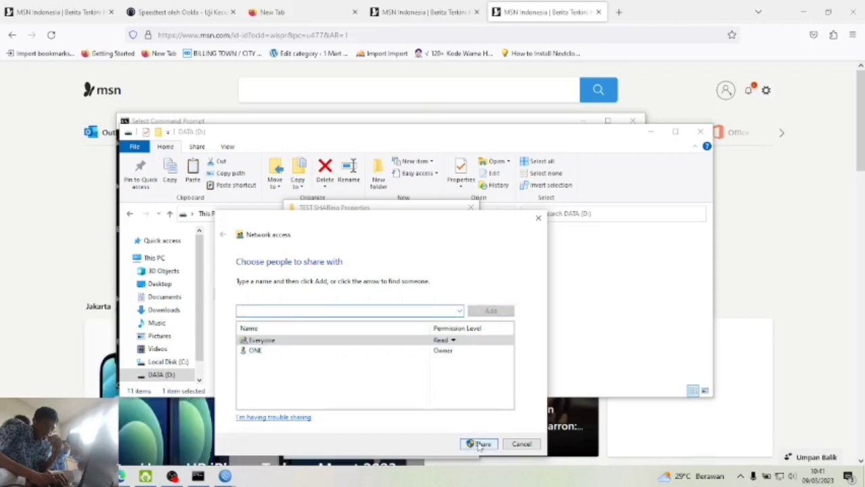
{"action": "left_click", "coordinate": [479, 445]}
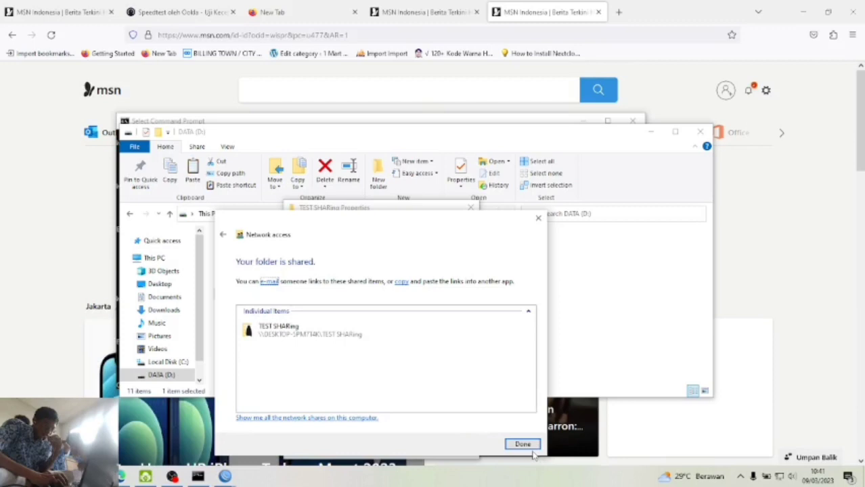
- Close the sharing confirmation and folder properties, then bring the task PDF forward
{"action": "left_click", "coordinate": [531, 446]}
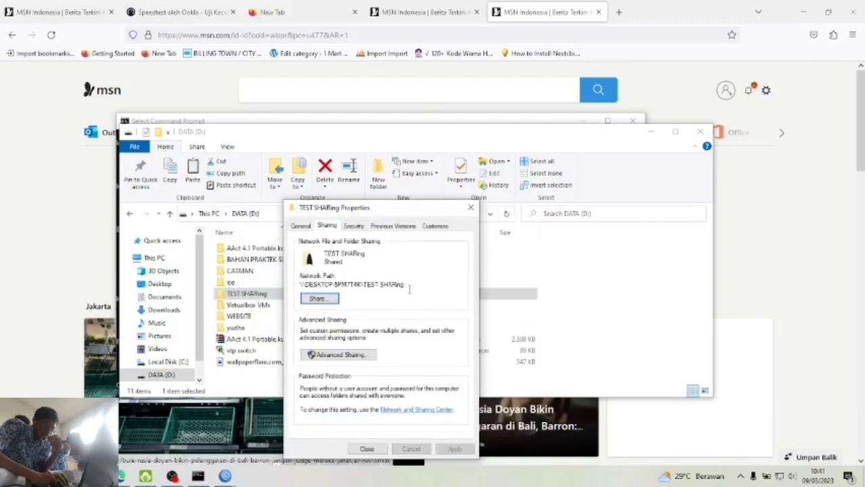
{"action": "left_click", "coordinate": [366, 449]}
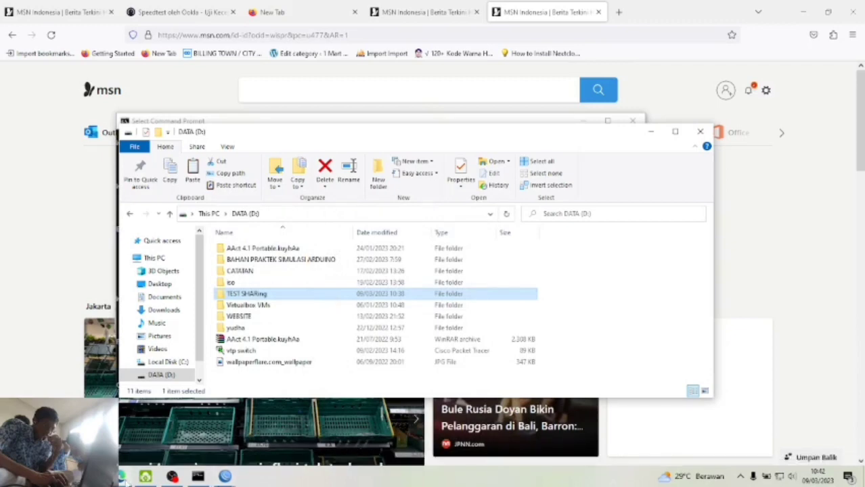
{"action": "left_click", "coordinate": [122, 477]}
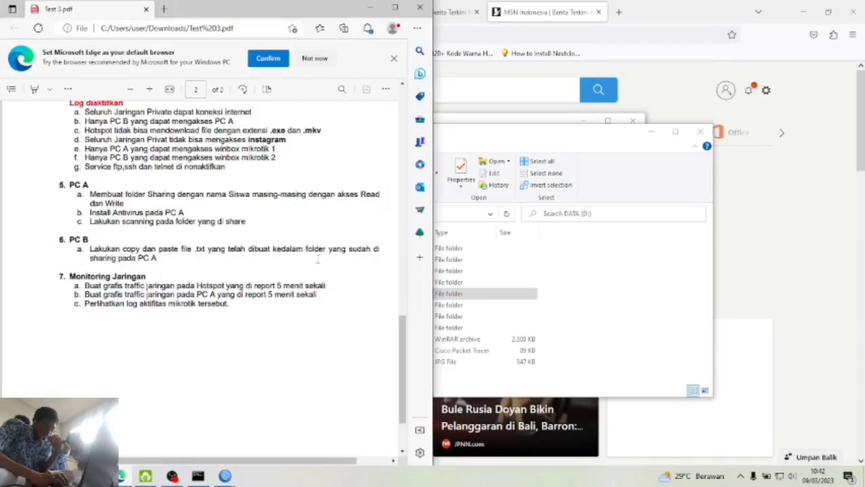
- Open TEST SHARing to confirm it holds only the hoodie image, then go back to DATA (D:)
{"action": "left_click", "coordinate": [584, 292]}
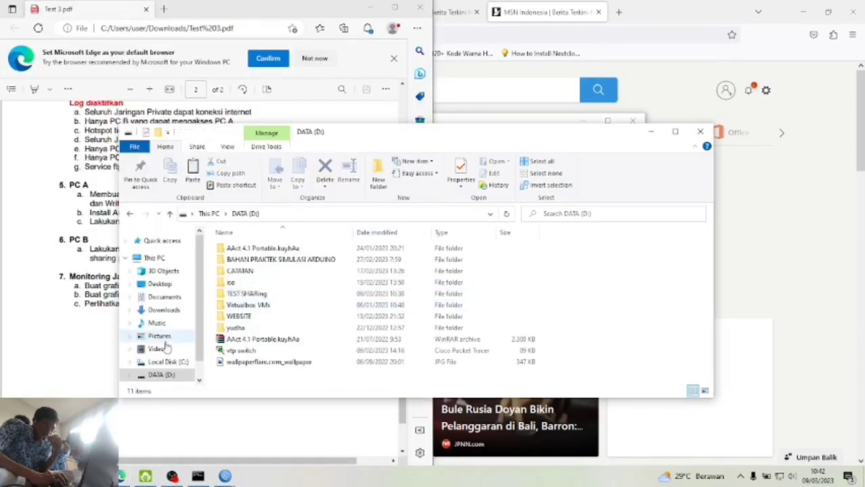
{"action": "double_click", "coordinate": [263, 294]}
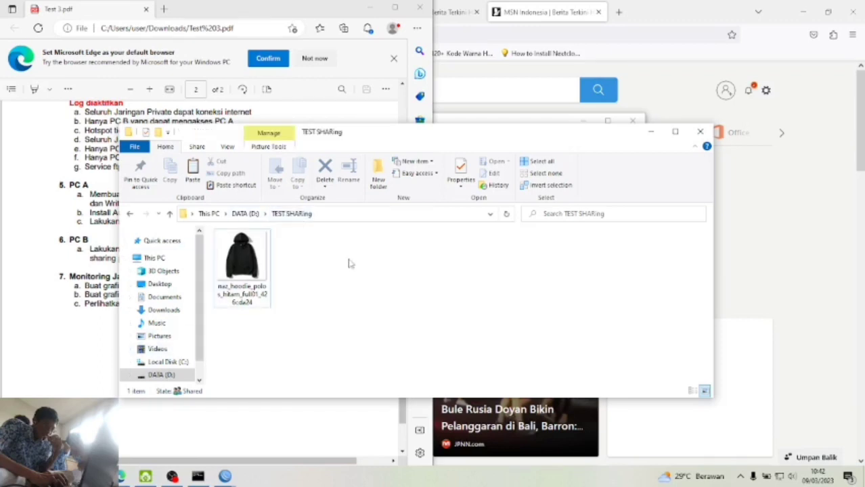
{"action": "left_click", "coordinate": [245, 213]}
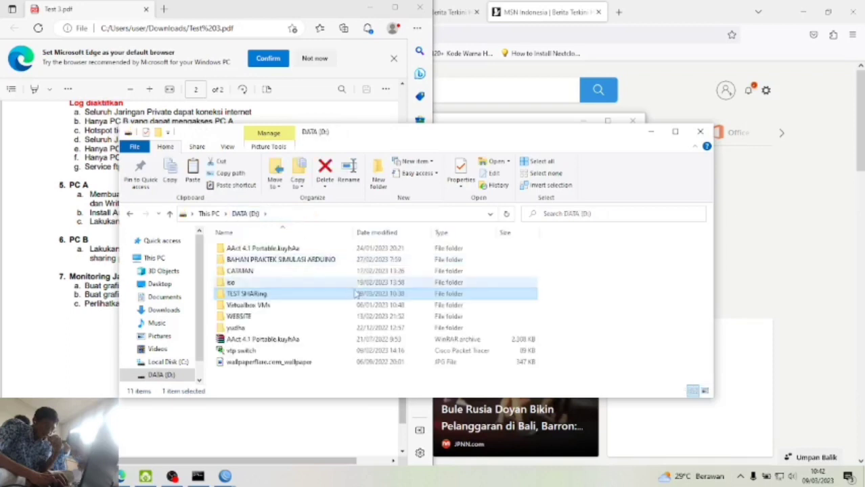
- Share TEST SHARing from its Sharing tab, giving Everyone Read/Write permission
{"action": "right_click", "coordinate": [354, 294]}
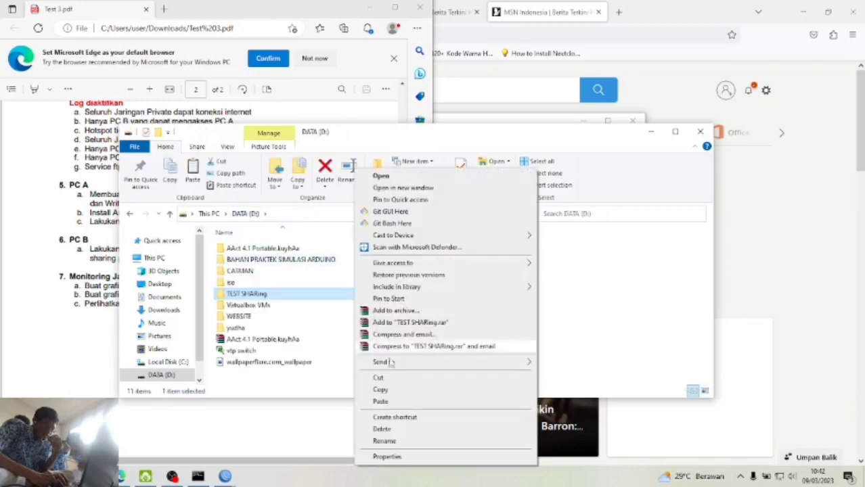
{"action": "left_click", "coordinate": [399, 456]}
{"action": "left_click", "coordinate": [404, 228]}
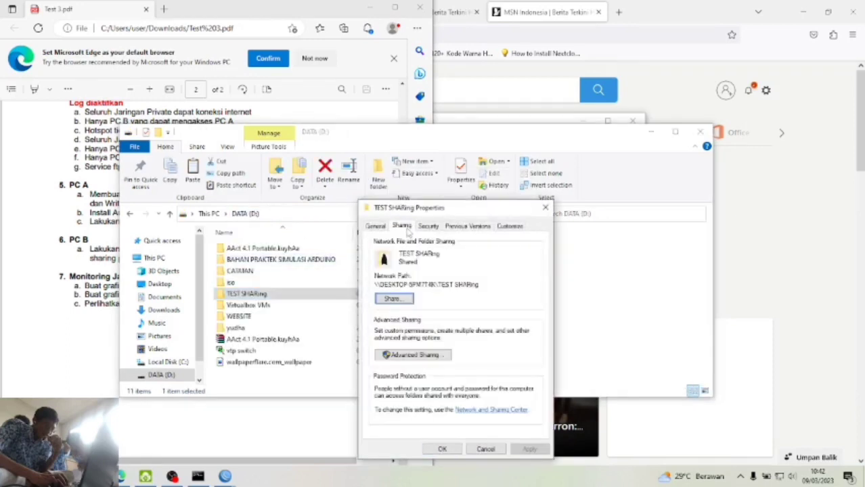
{"action": "left_click", "coordinate": [394, 298]}
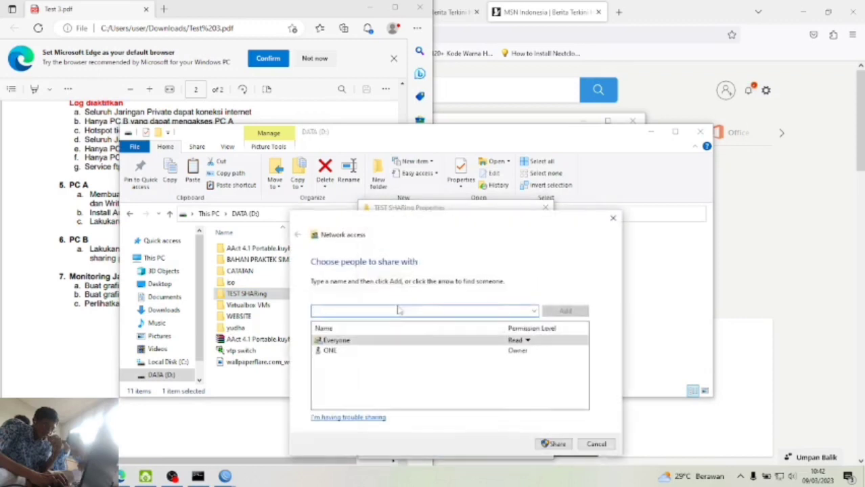
{"action": "left_click", "coordinate": [520, 341]}
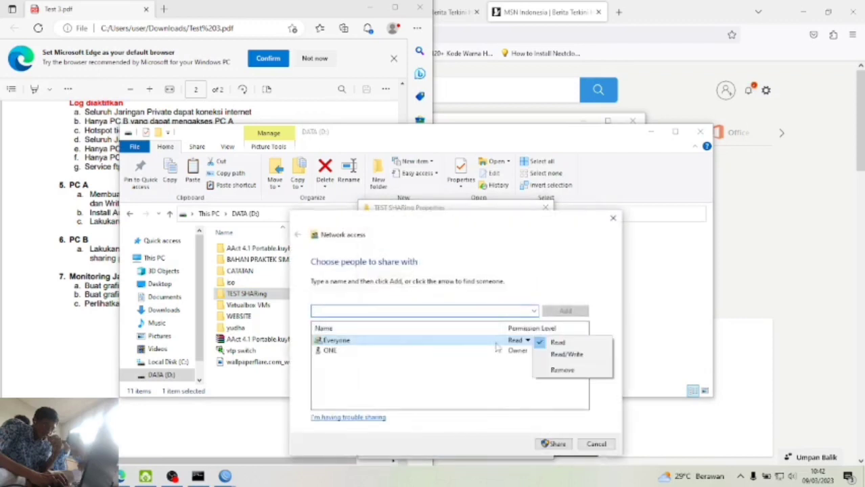
{"action": "left_click", "coordinate": [550, 357]}
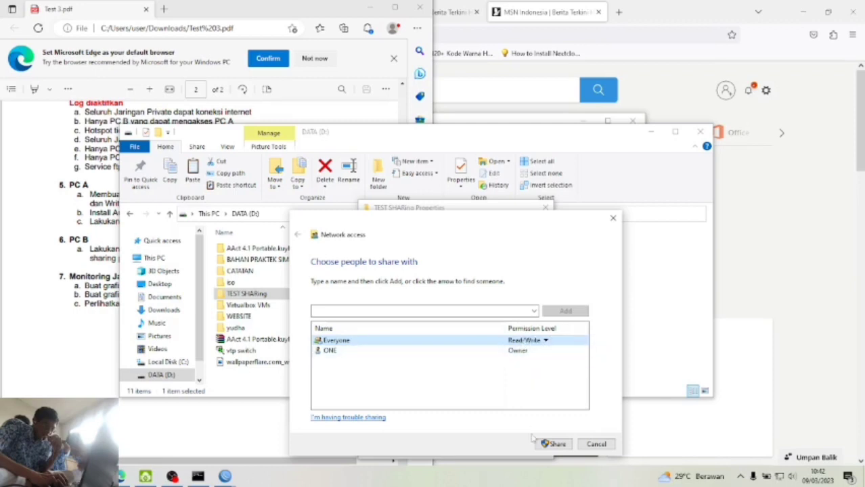
{"action": "left_click", "coordinate": [555, 443]}
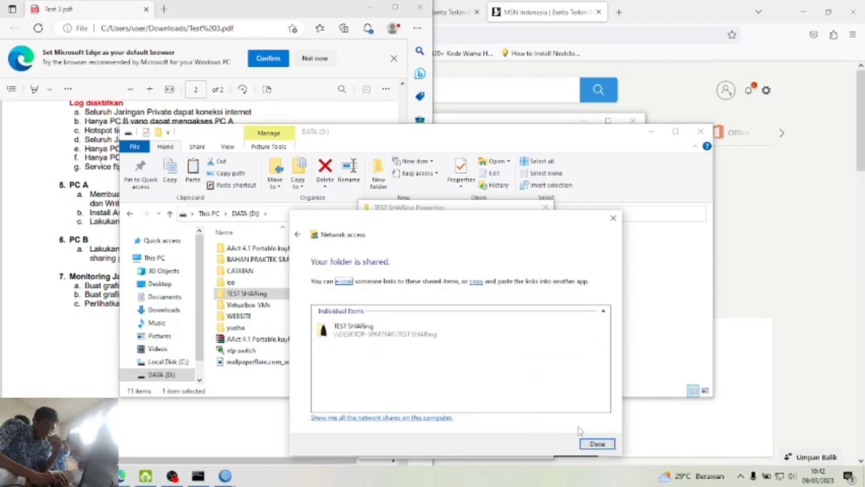
{"action": "left_click", "coordinate": [595, 444]}
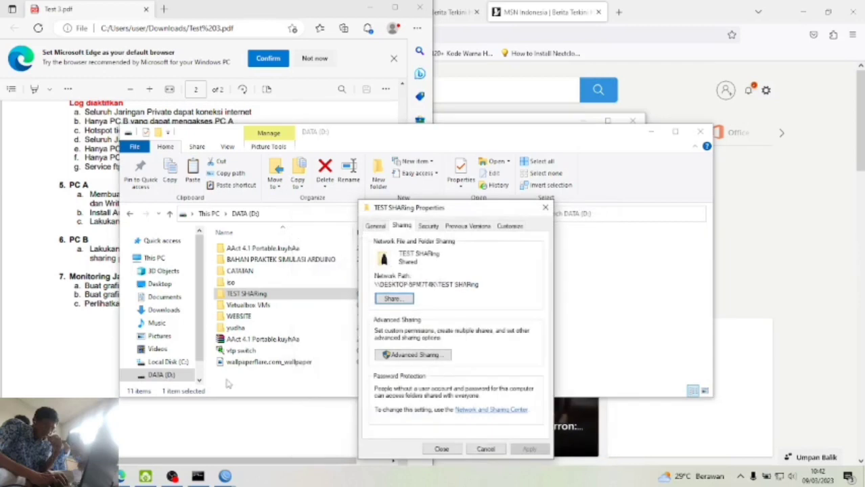
- Check TEST SHARing contains the Ujian Praktek Bahasa Indonesia document, then close File Explorer
{"action": "left_click", "coordinate": [440, 450]}
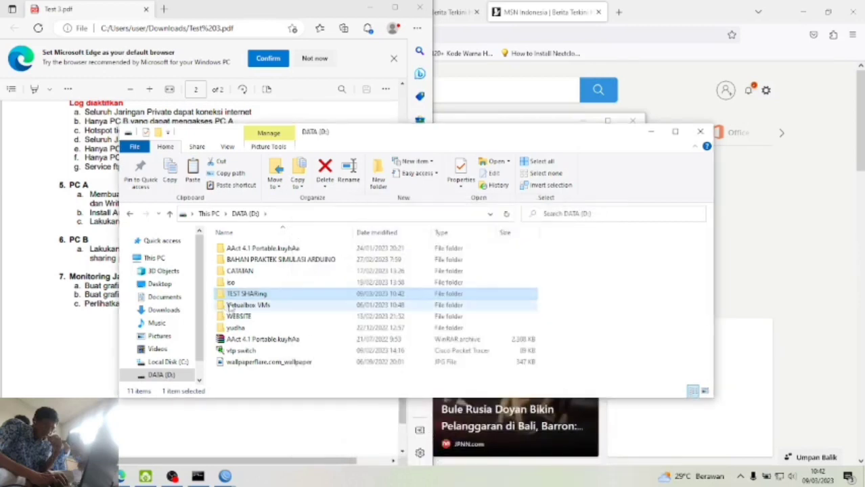
{"action": "double_click", "coordinate": [241, 295]}
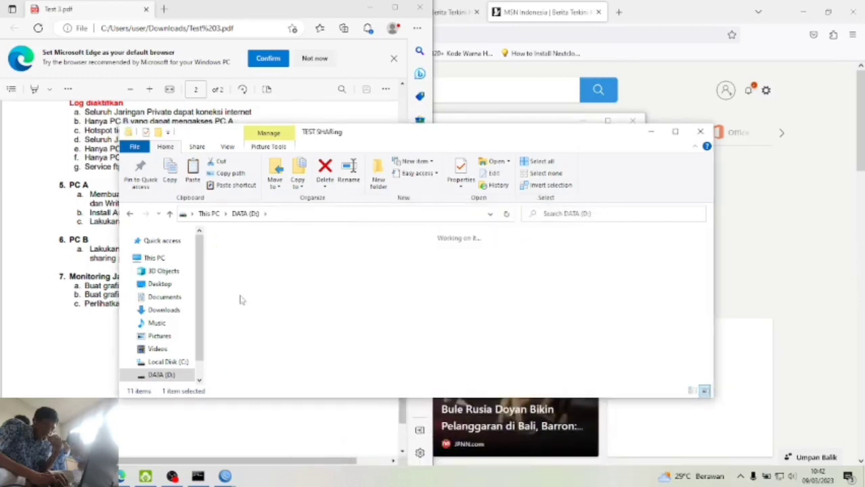
{"action": "left_click", "coordinate": [298, 264]}
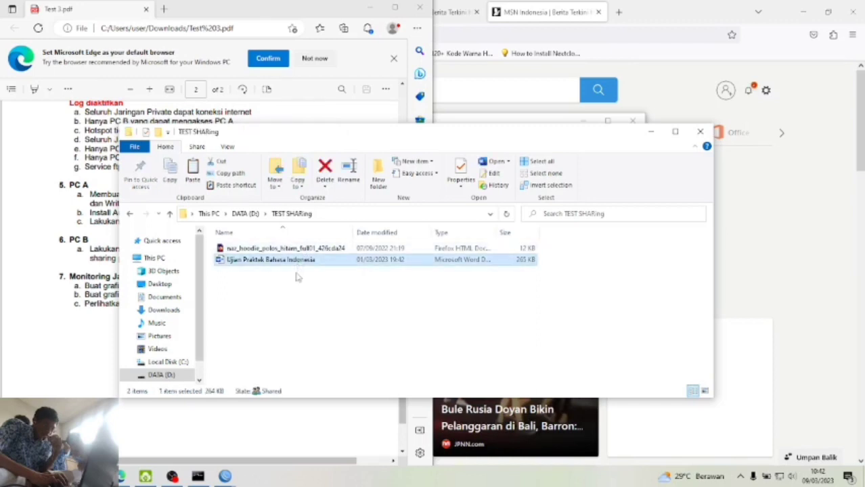
{"action": "left_click", "coordinate": [296, 274]}
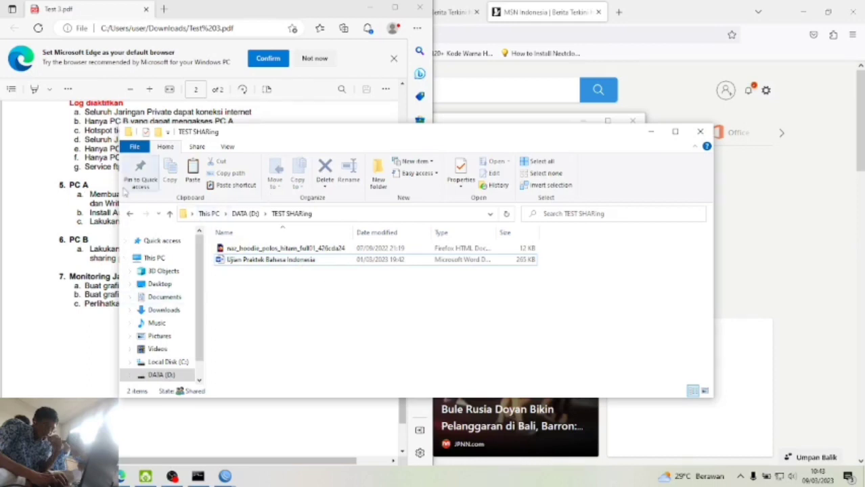
{"action": "left_click", "coordinate": [129, 214]}
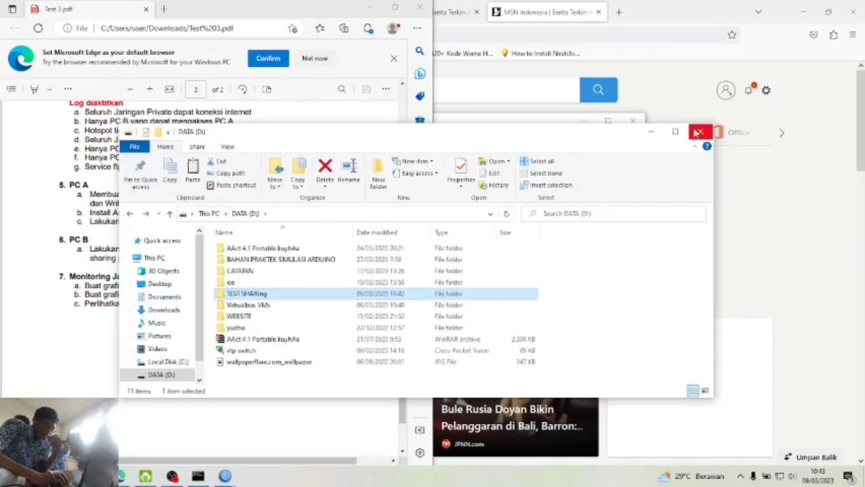
{"action": "left_click", "coordinate": [700, 131]}
{"action": "scroll", "coordinate": [155, 318], "scroll_direction": "down", "scroll_amount": 2}
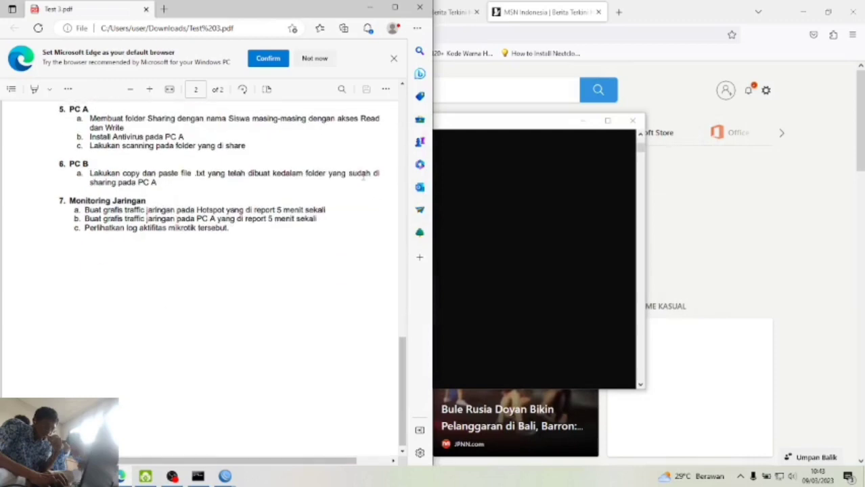
- Load 10.10.10.130 in a new Firefox tab and view the ether2 traffic graphs
{"action": "left_click", "coordinate": [767, 165]}
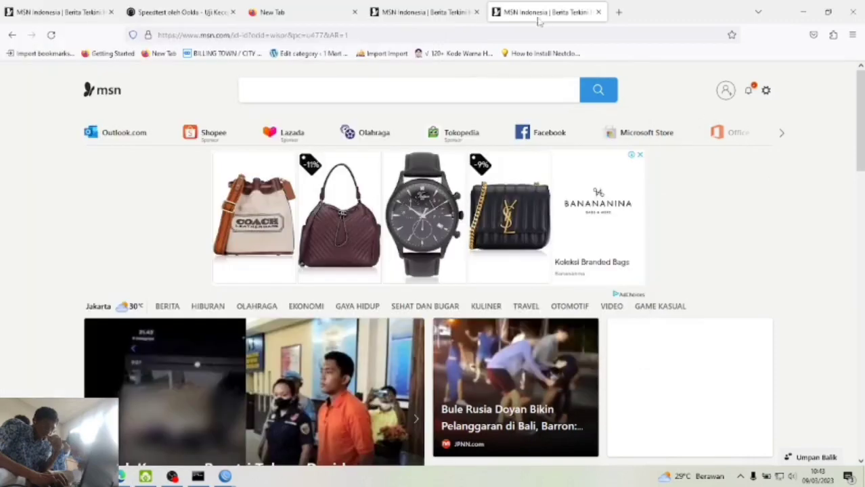
{"action": "left_click", "coordinate": [618, 13]}
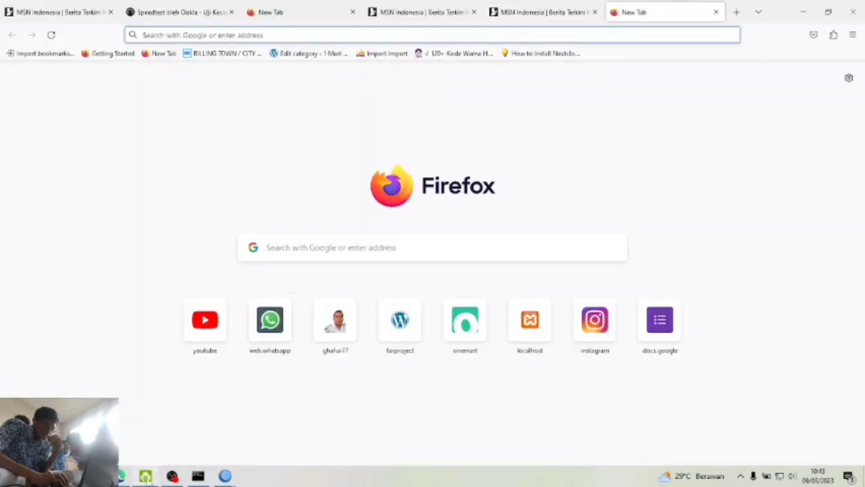
{"action": "type", "text": "10"}
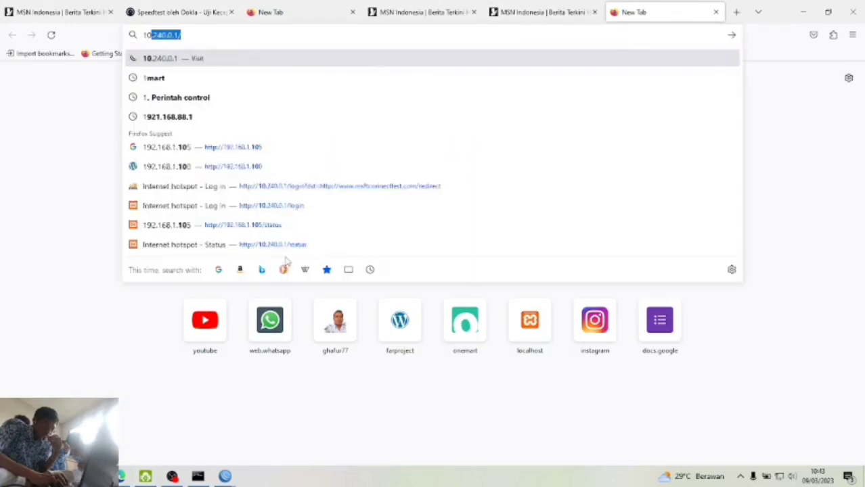
{"action": "type", "text": ".10.10.130"}
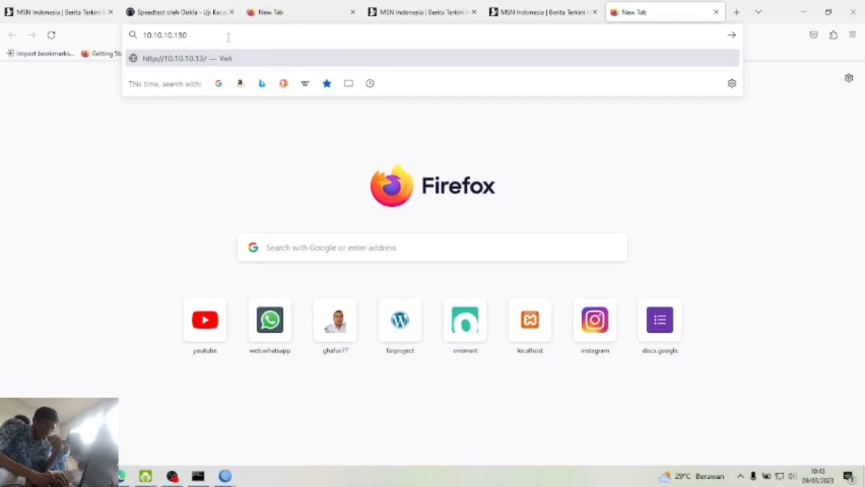
{"action": "key", "text": "Return"}
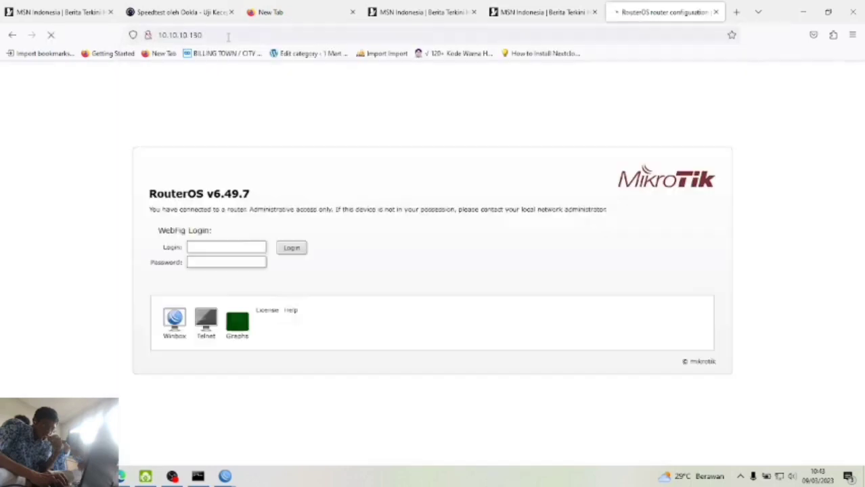
{"action": "left_click", "coordinate": [236, 333]}
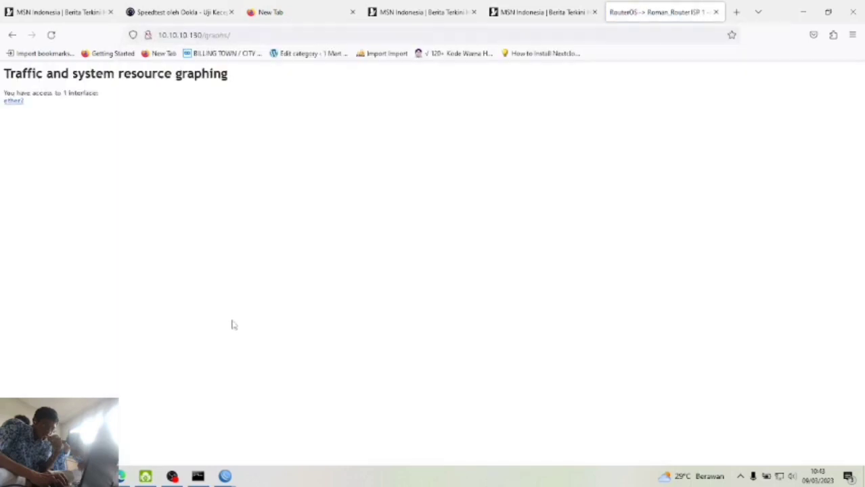
{"action": "left_click", "coordinate": [19, 106]}
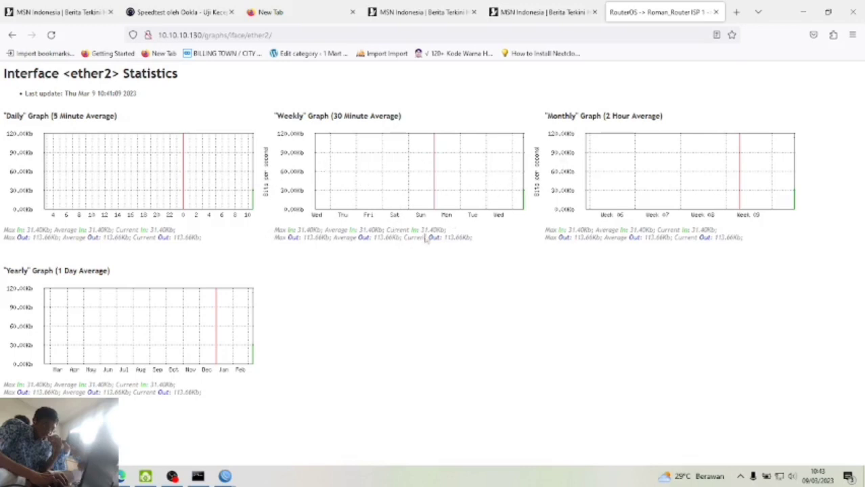
{"action": "left_click", "coordinate": [420, 11]}
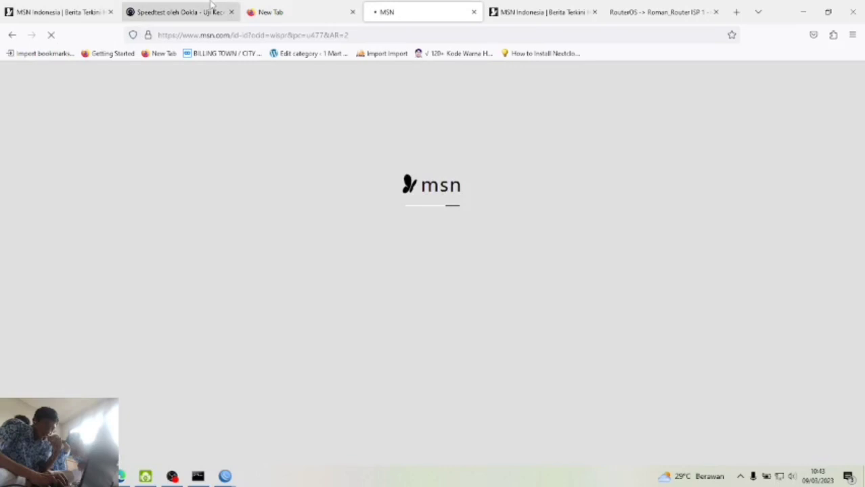
- Reload the Speedtest results, open YouTube in the new tab, then return to the 10.10.10.130 ether2 graphs
{"action": "left_click", "coordinate": [214, 12]}
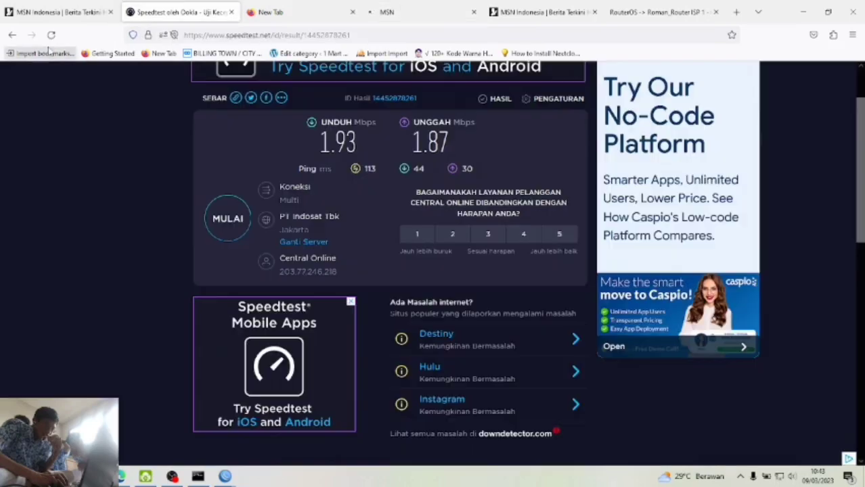
{"action": "left_click", "coordinate": [51, 35]}
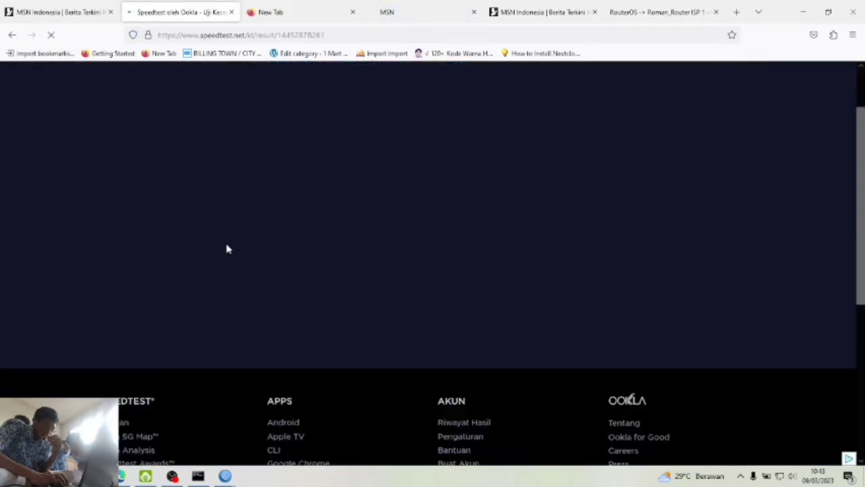
{"action": "left_click", "coordinate": [294, 11]}
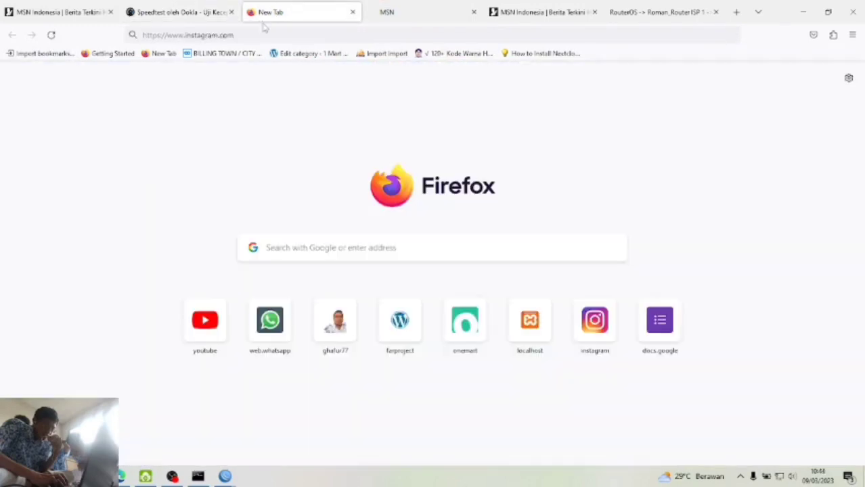
{"action": "left_click", "coordinate": [214, 325]}
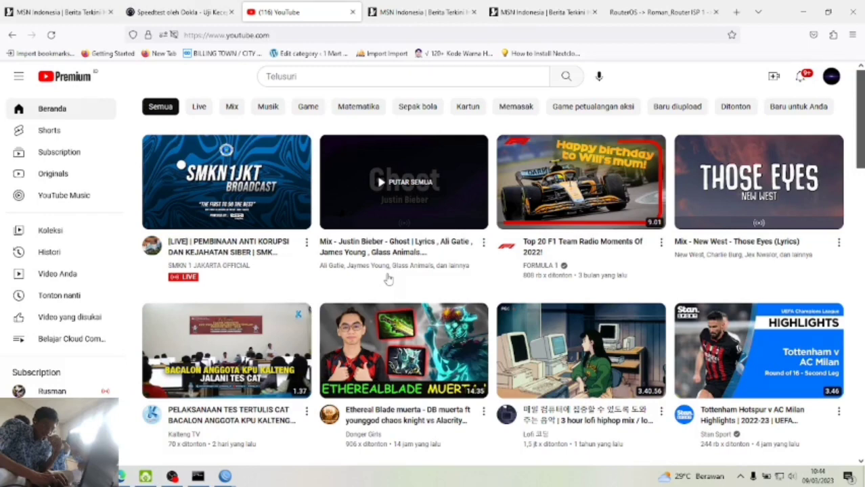
{"action": "left_click", "coordinate": [656, 10]}
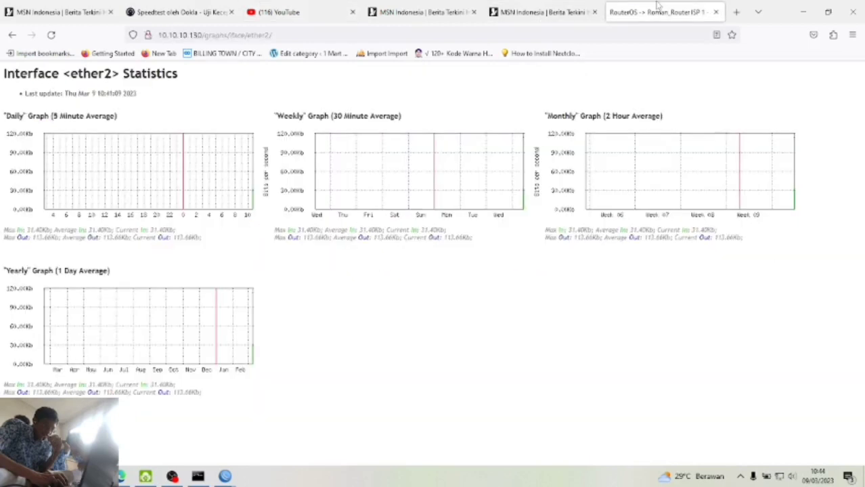
- In a new tab, load 10.10.10.129 and open its ether3 interface traffic graphs
{"action": "left_click", "coordinate": [737, 11]}
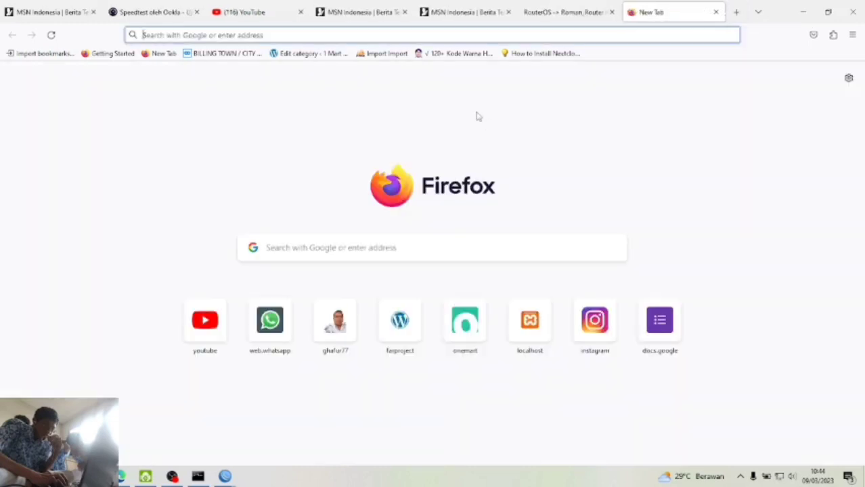
{"action": "type", "text": "10.1"}
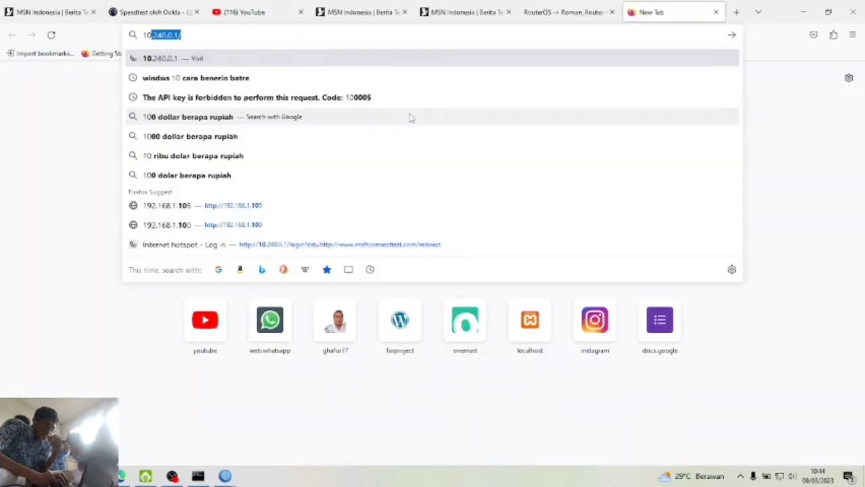
{"action": "key", "text": "Delete"}
{"action": "type", "text": "0.10."}
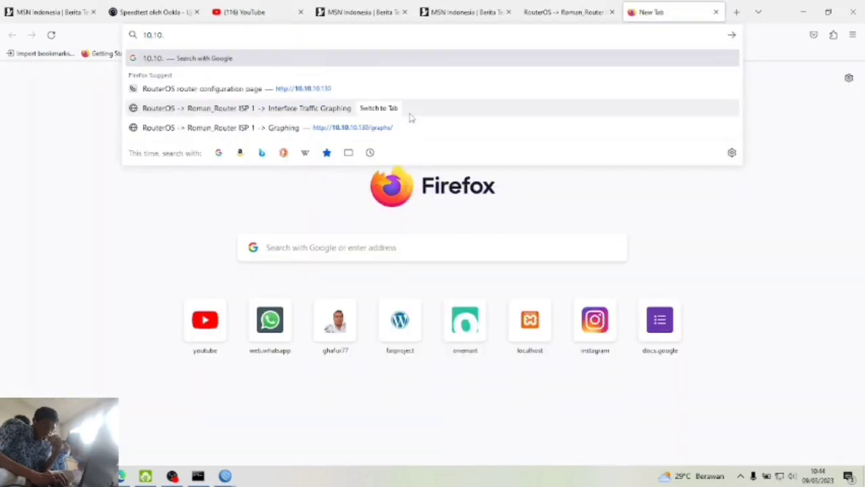
{"action": "type", "text": "129"}
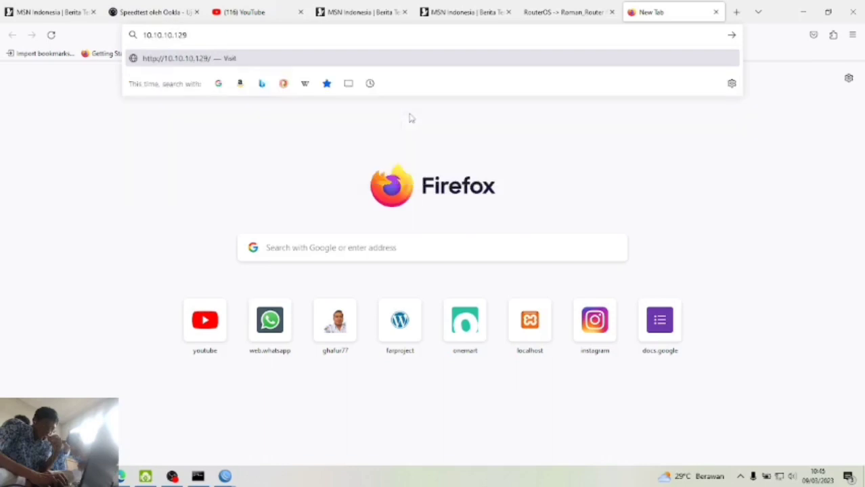
{"action": "key", "text": "Return"}
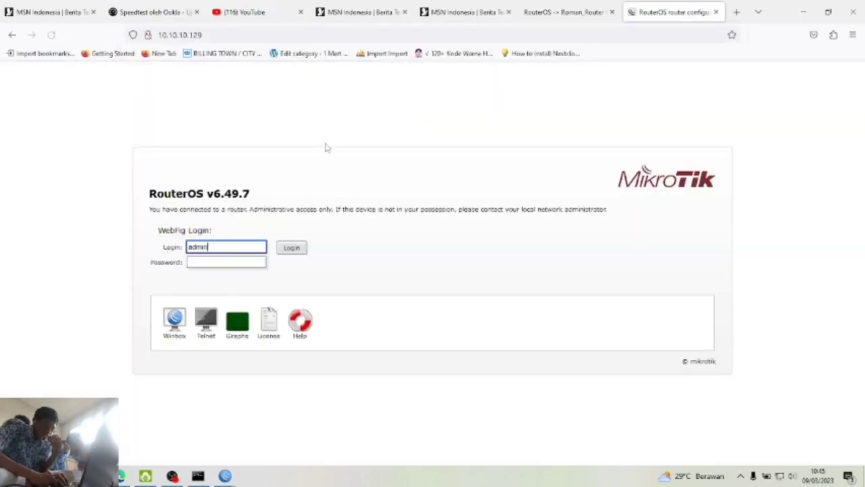
{"action": "left_click", "coordinate": [237, 321]}
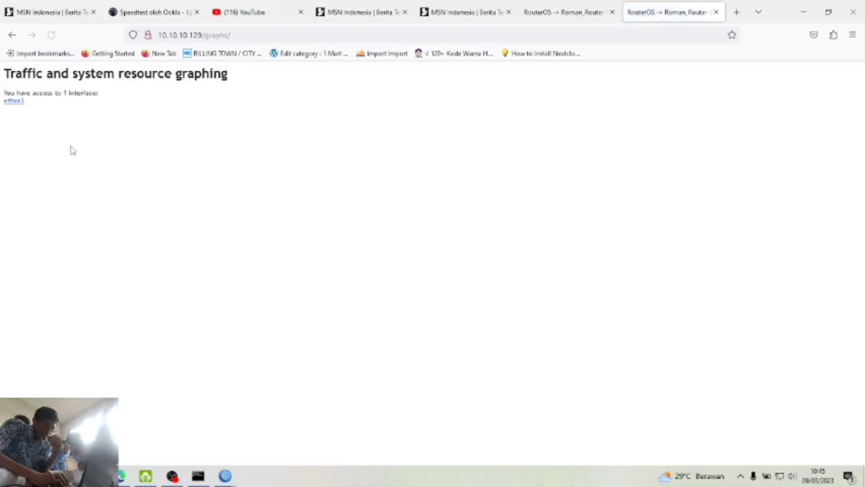
{"action": "left_click", "coordinate": [15, 101]}
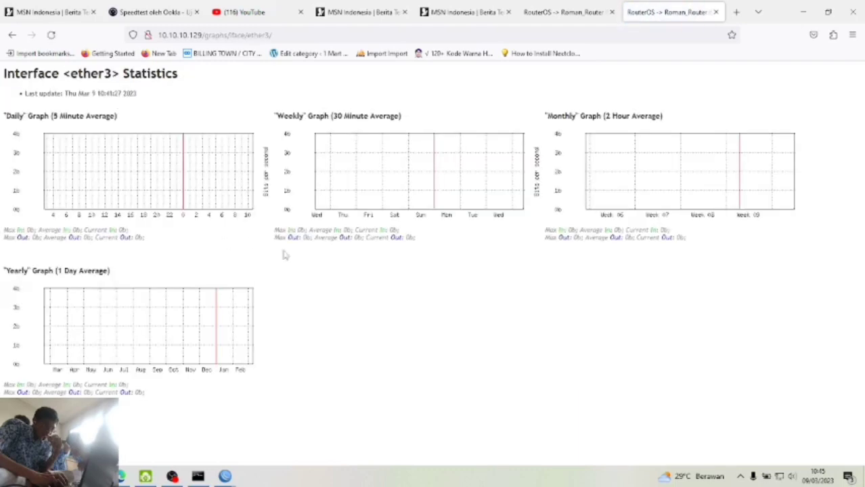
- Compare the ether2 and ether3 graphs across tabs, ending on the MSN news page
{"action": "left_click", "coordinate": [568, 12]}
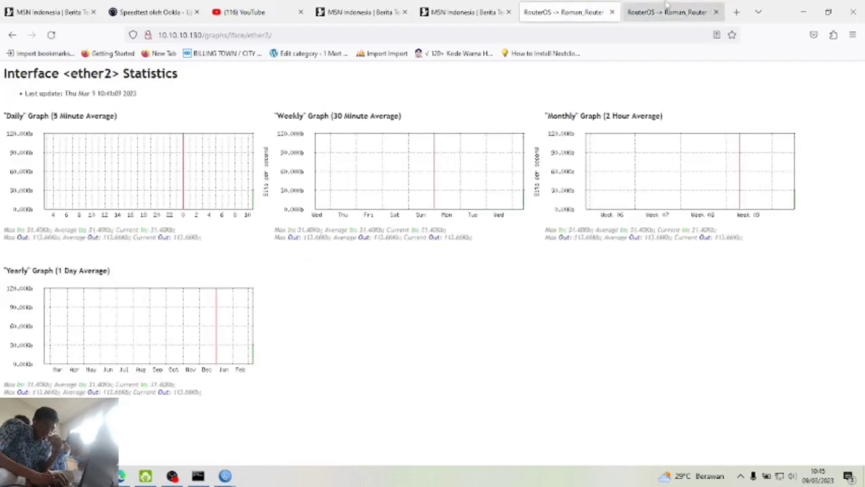
{"action": "left_click", "coordinate": [663, 12]}
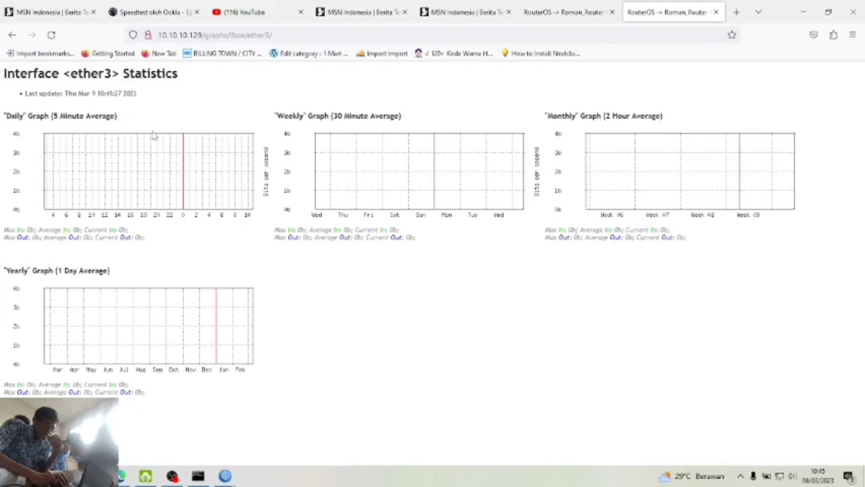
{"action": "left_click", "coordinate": [580, 5]}
{"action": "left_click", "coordinate": [701, 7]}
{"action": "left_click", "coordinate": [580, 5]}
{"action": "left_click", "coordinate": [466, 12]}
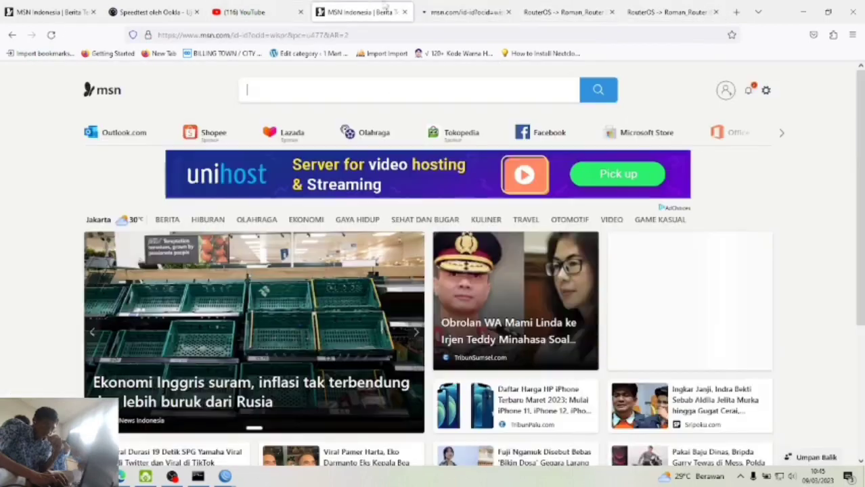
- Start the SMKN1JKT anti-corruption live stream from the YouTube home page
{"action": "key", "text": "ctrl+Tab"}
{"action": "left_click", "coordinate": [262, 12]}
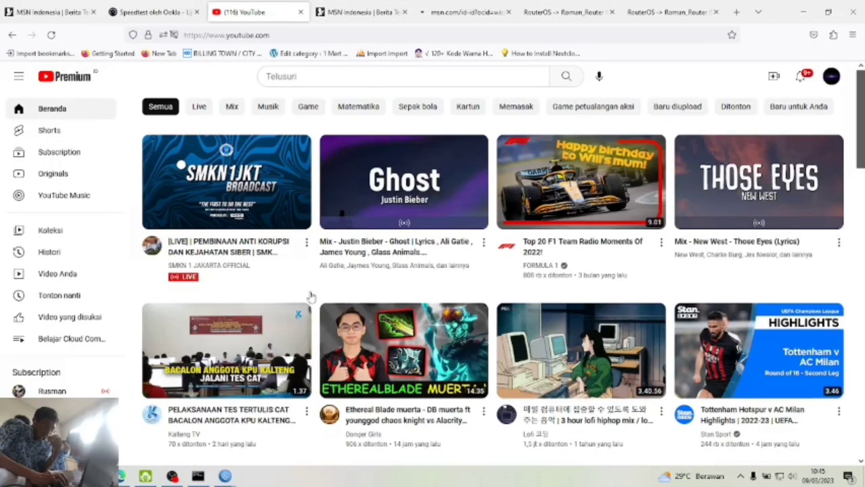
{"action": "scroll", "coordinate": [387, 377], "scroll_direction": "down", "scroll_amount": 5}
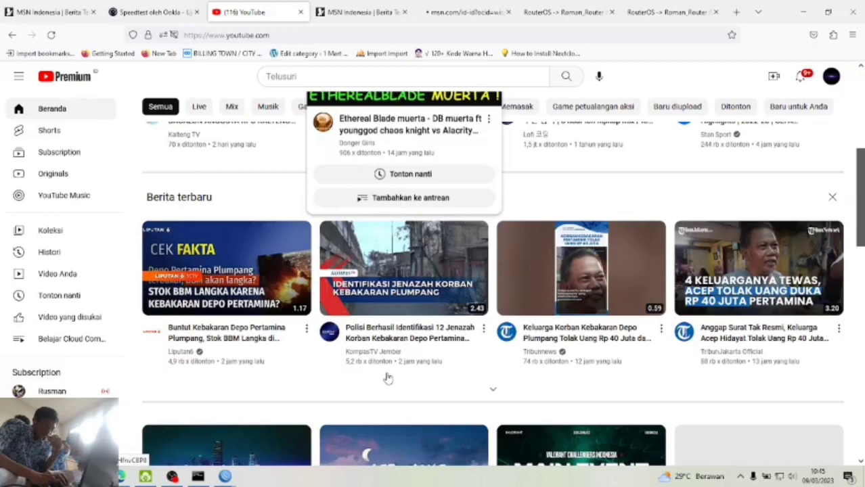
{"action": "scroll", "coordinate": [388, 378], "scroll_direction": "up", "scroll_amount": 5}
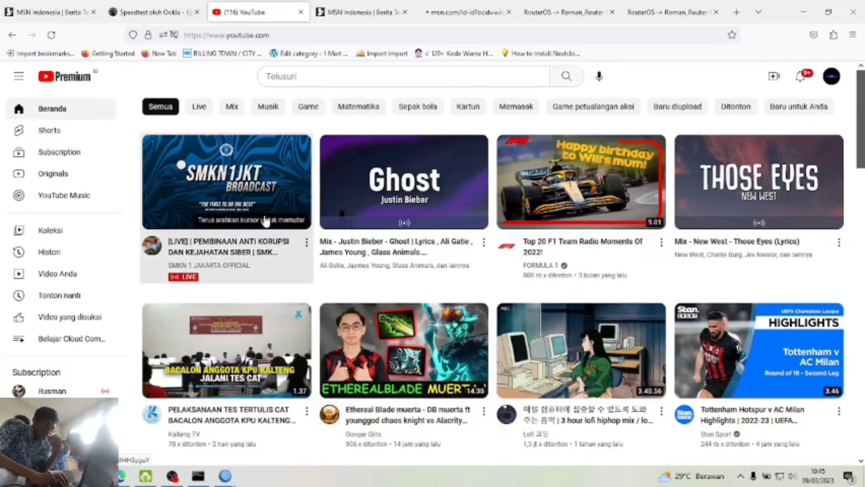
{"action": "left_click", "coordinate": [265, 221]}
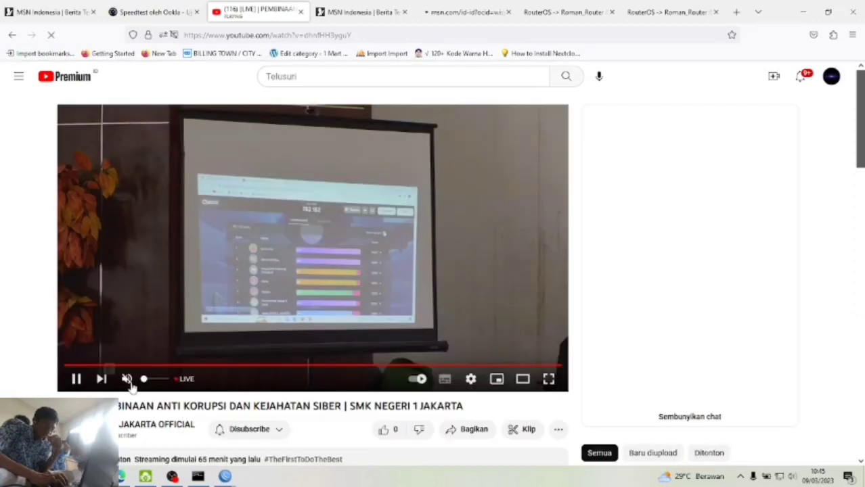
- Like the SMK Negeri 1 Jakarta live stream video
{"action": "scroll", "coordinate": [238, 393], "scroll_direction": "down", "scroll_amount": 1}
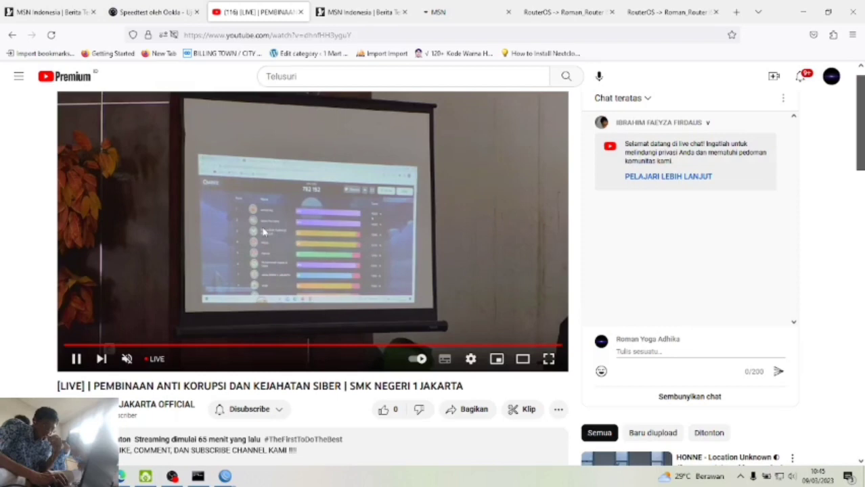
{"action": "scroll", "coordinate": [264, 232], "scroll_direction": "up", "scroll_amount": 1}
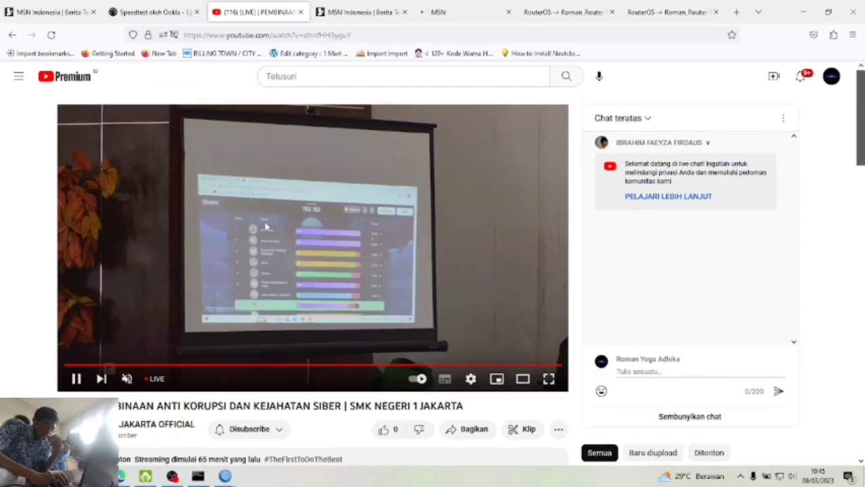
{"action": "scroll", "coordinate": [333, 414], "scroll_direction": "down", "scroll_amount": 3}
{"action": "scroll", "coordinate": [332, 413], "scroll_direction": "up", "scroll_amount": 2}
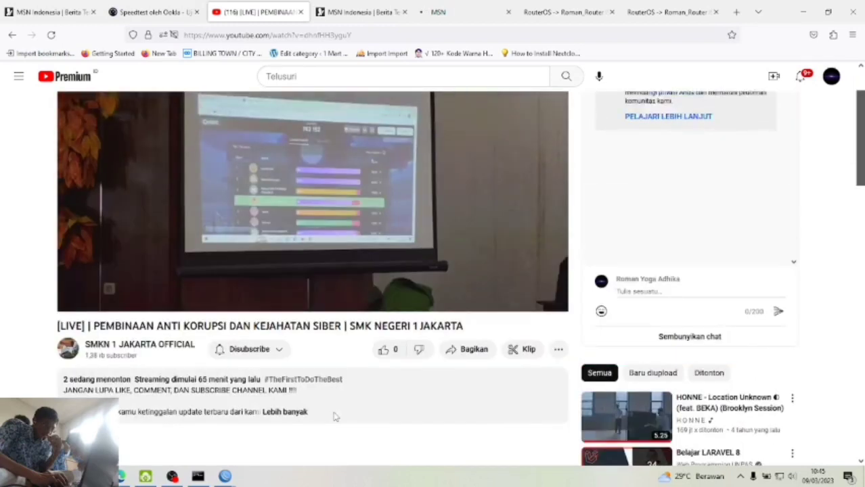
{"action": "scroll", "coordinate": [334, 416], "scroll_direction": "up", "scroll_amount": 2}
{"action": "right_click", "coordinate": [345, 393]}
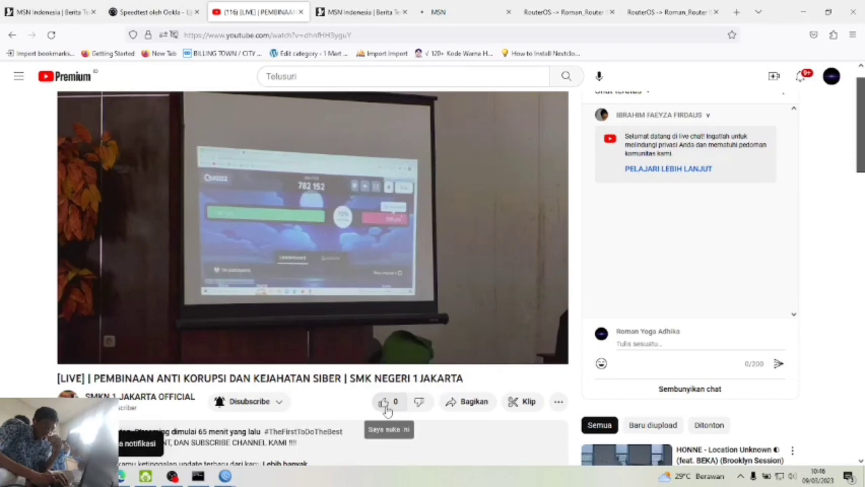
{"action": "left_click", "coordinate": [384, 405]}
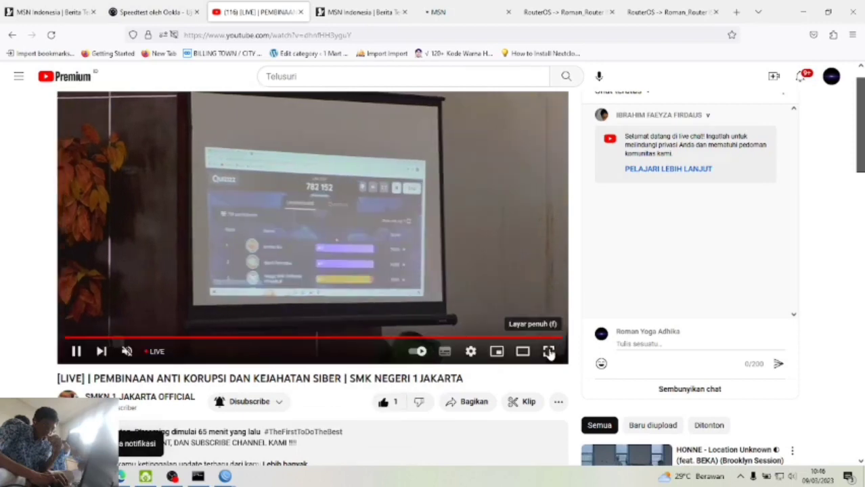